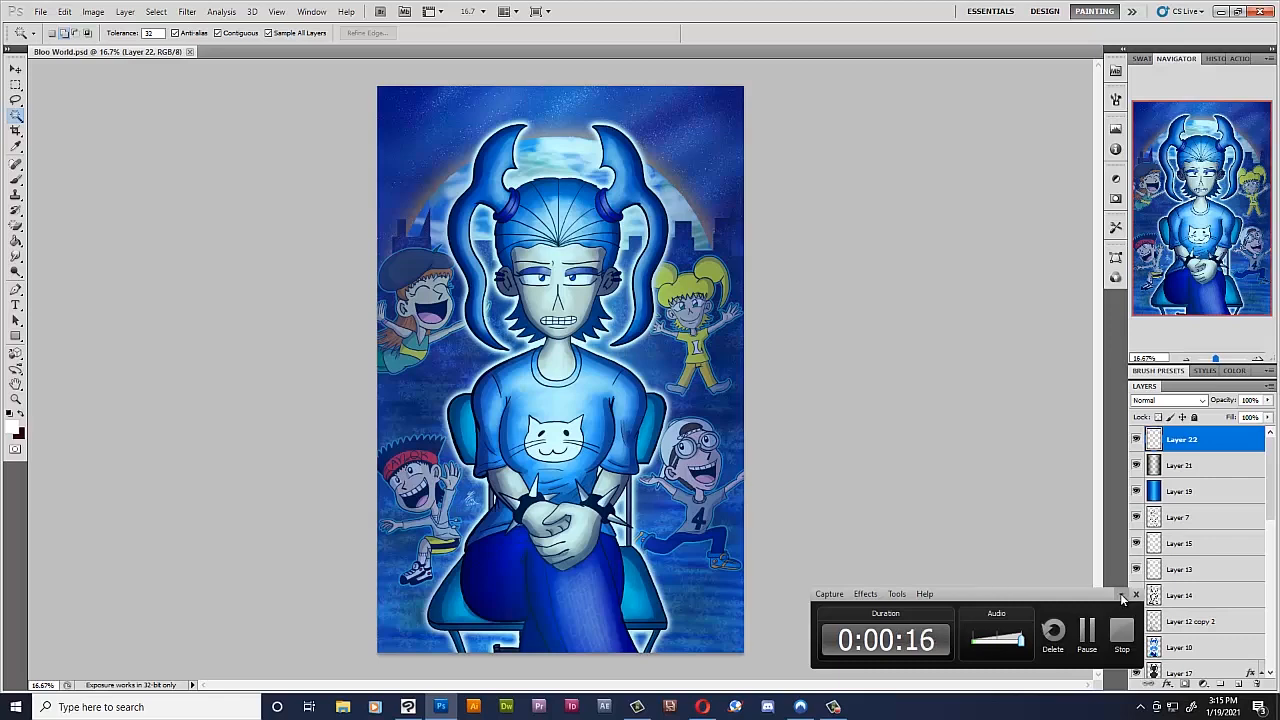
- Examine the finished character artwork up close and look through its layer stack from Layer 22 down to Layer 11
left_click(1120, 595)
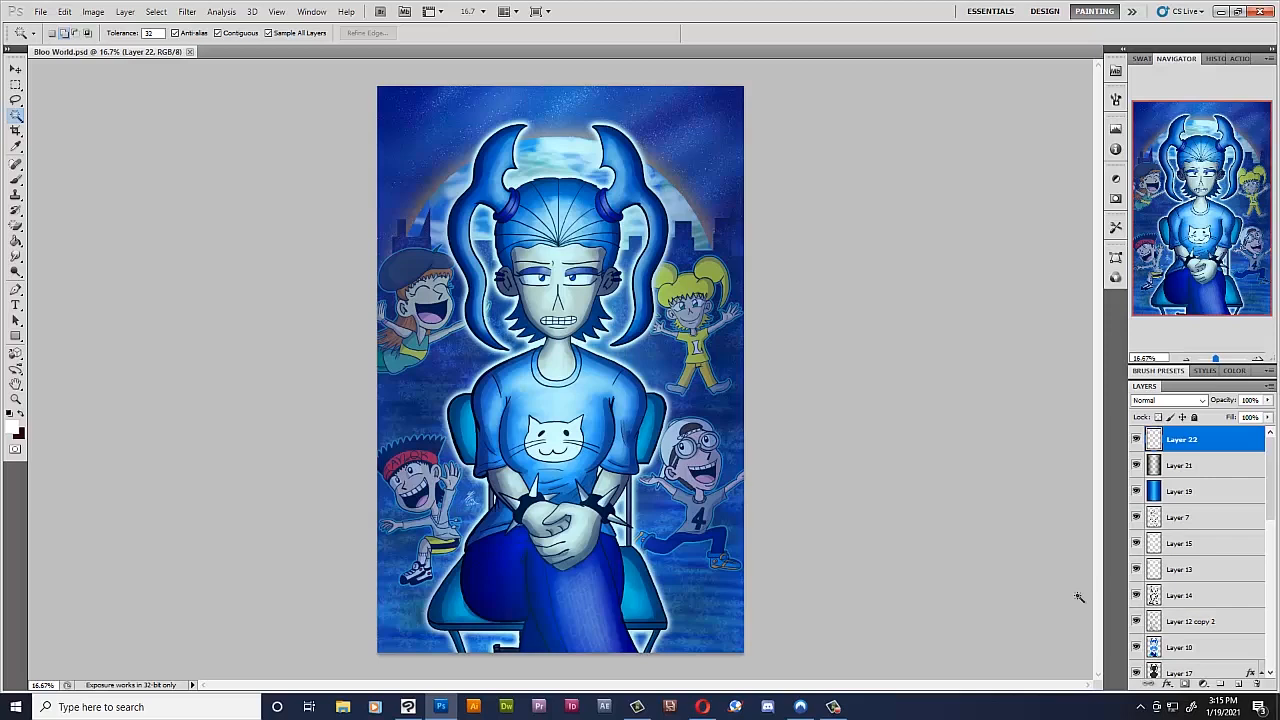
mouse_move(1270, 470)
left_mouse_down()
mouse_move(1274, 655)
mouse_move(1270, 470)
left_mouse_up()
scroll(649, 465, "up", 2)
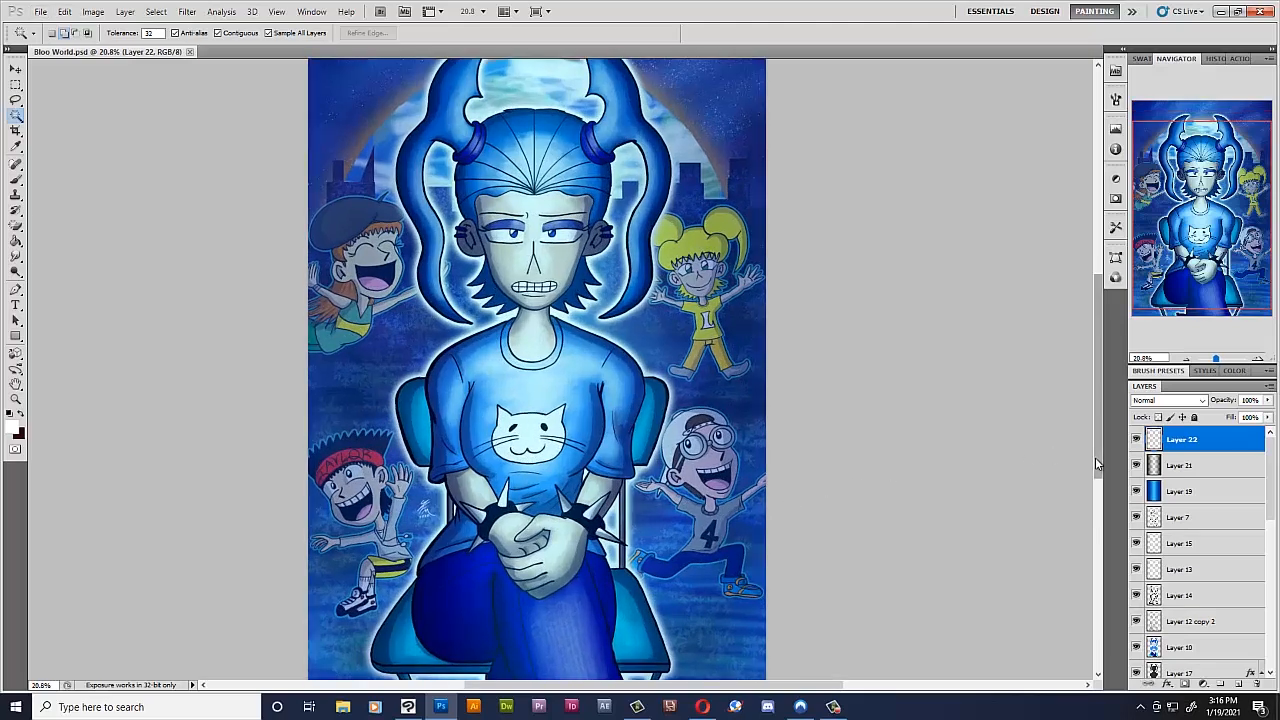
scroll(600, 456, "up", 1)
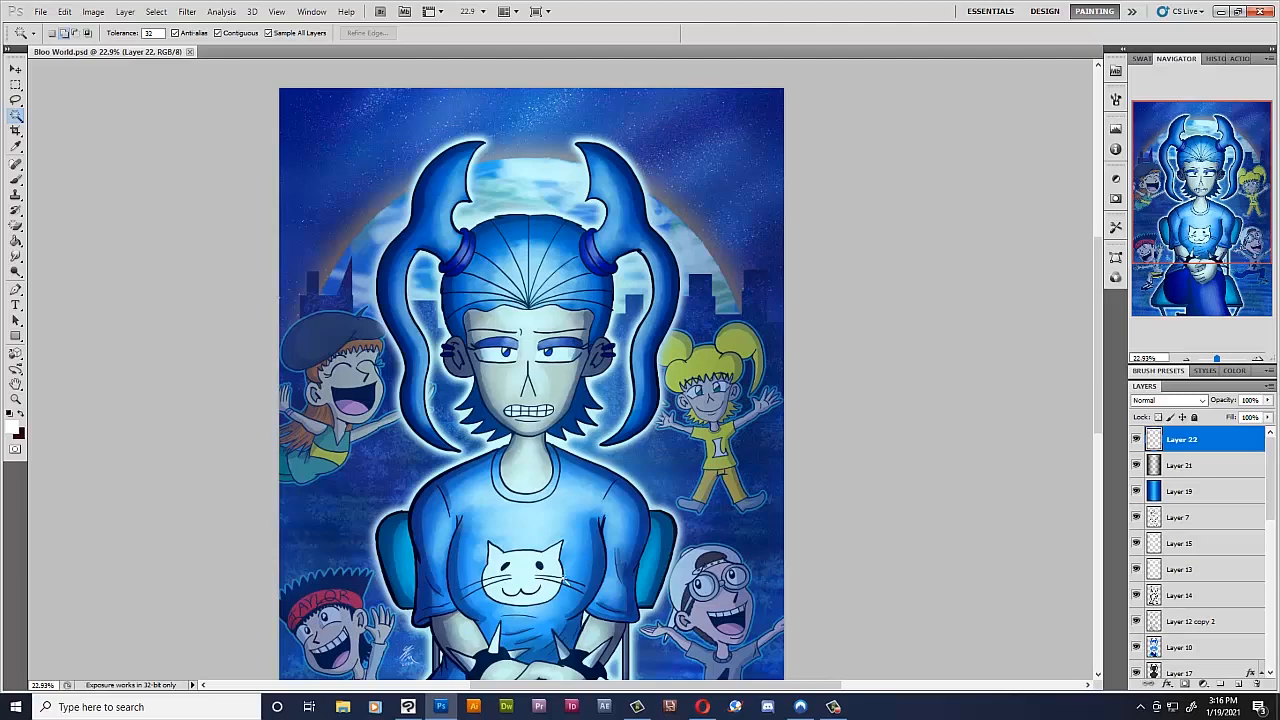
scroll(566, 580, "up", 8)
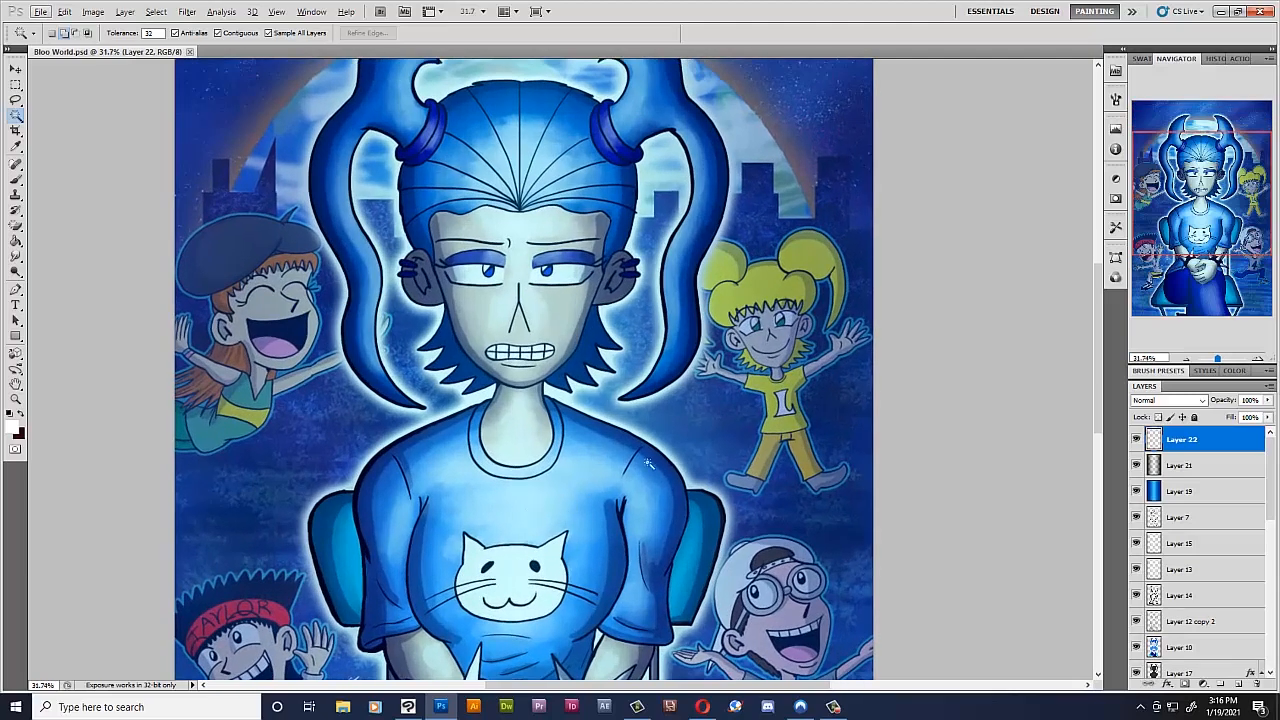
left_click_drag(1099, 417, 1097, 376)
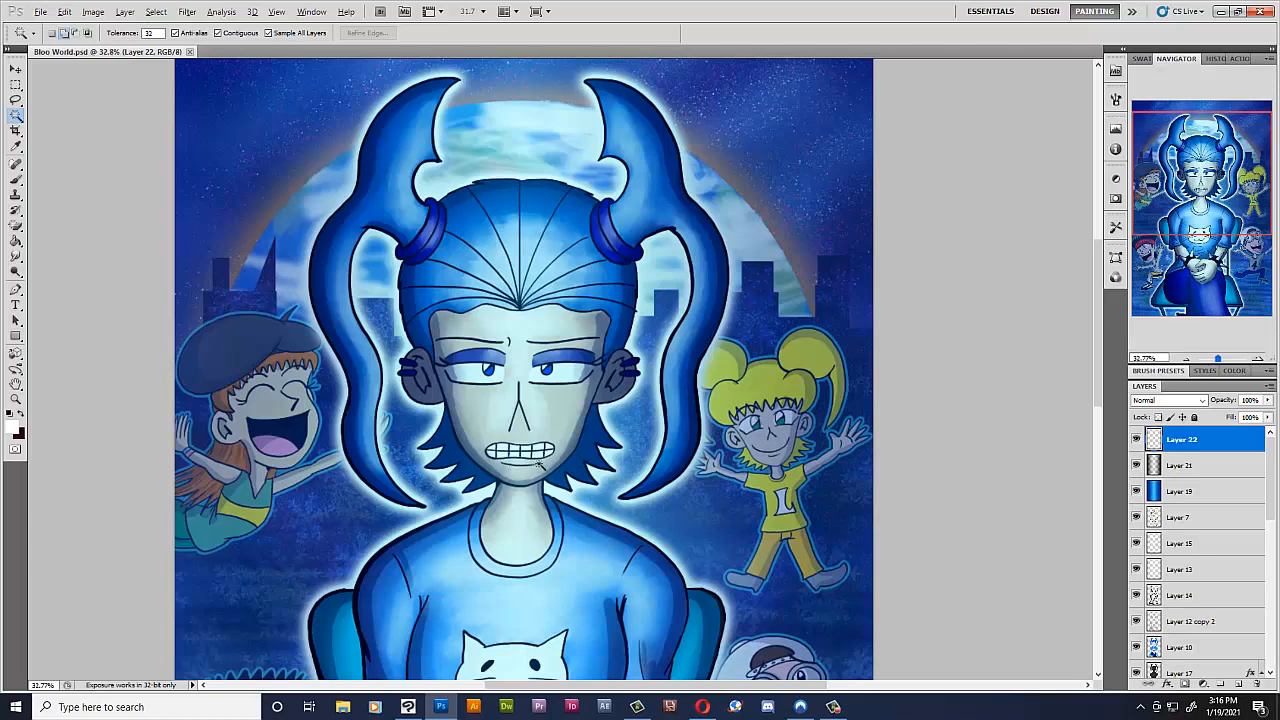
scroll(421, 562, "up", 1)
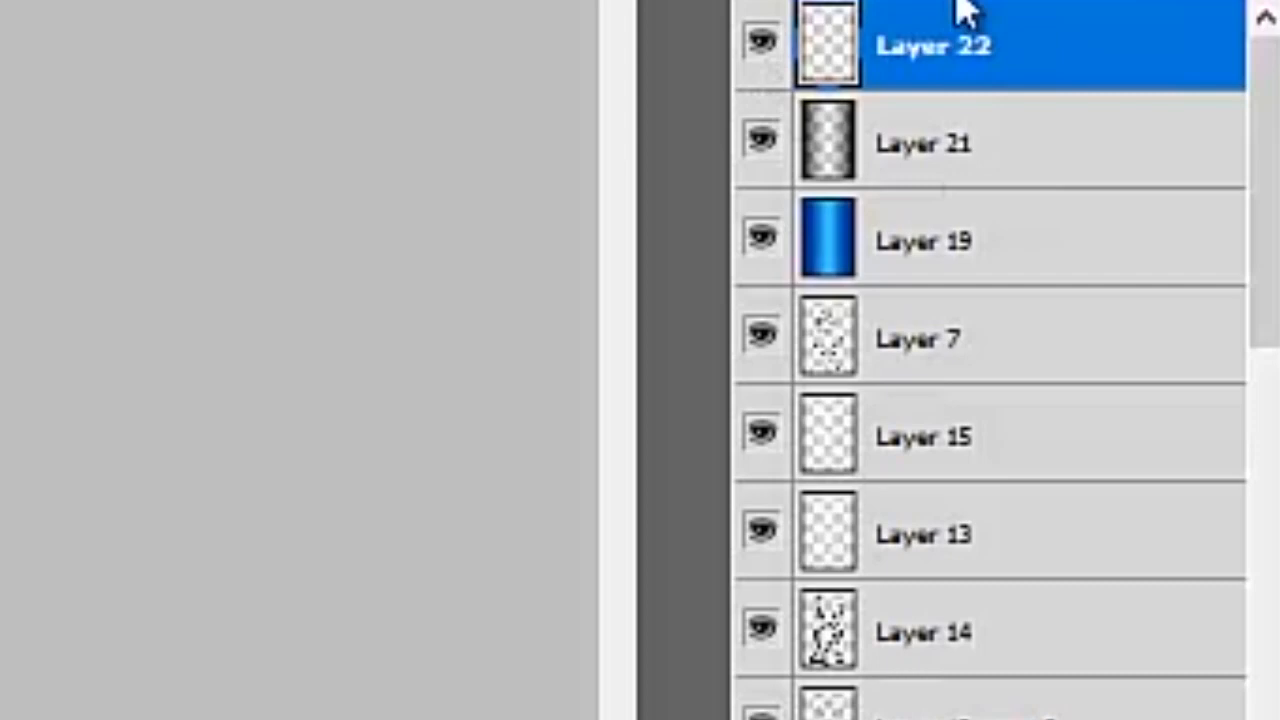
left_click_drag(1269, 223, 1260, 137)
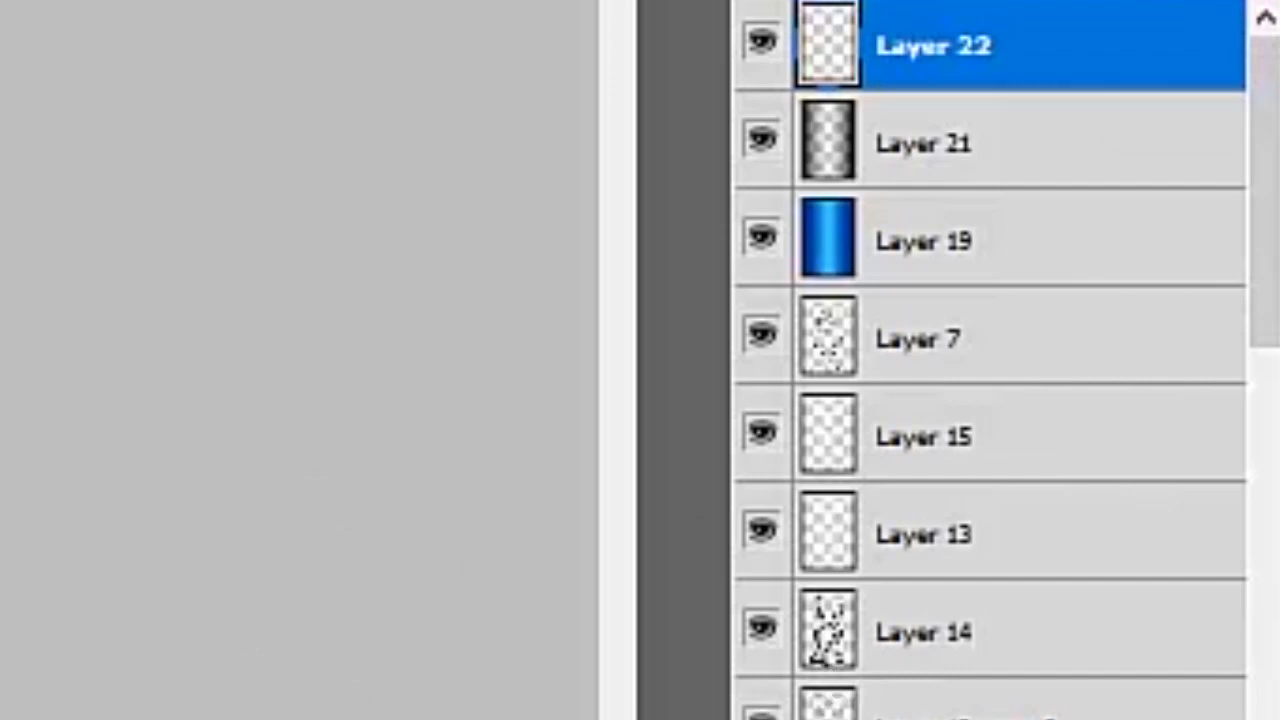
left_click_drag(1264, 320, 1212, 537)
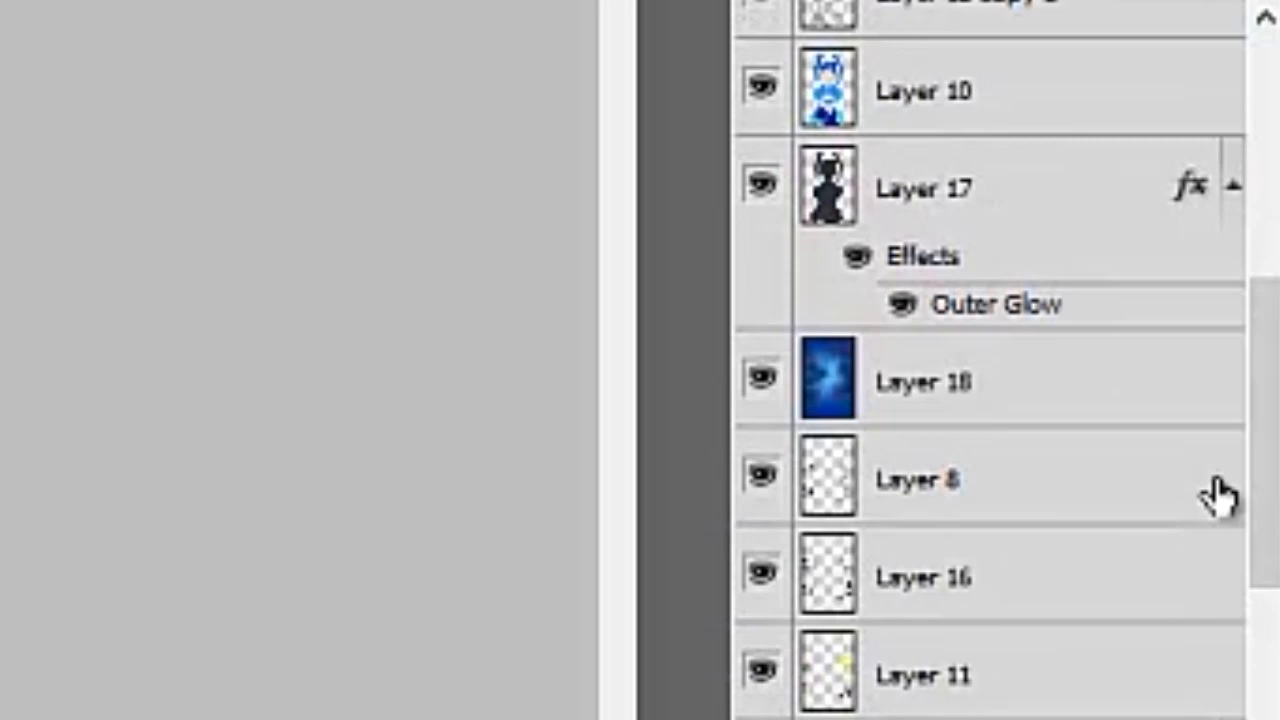
left_click_drag(1262, 455, 1268, 190)
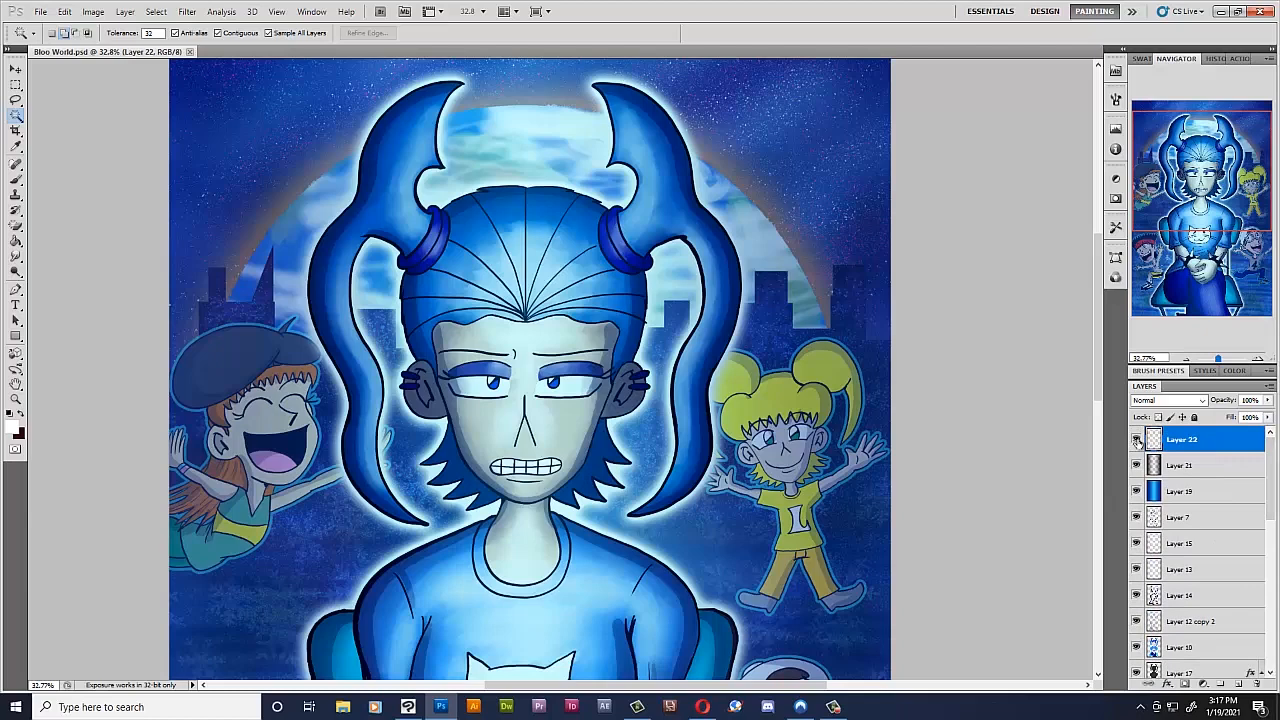
- Hide Layer 22, Layer 21 and the blue gradient Layer 19
left_click(762, 45)
left_click(1136, 465)
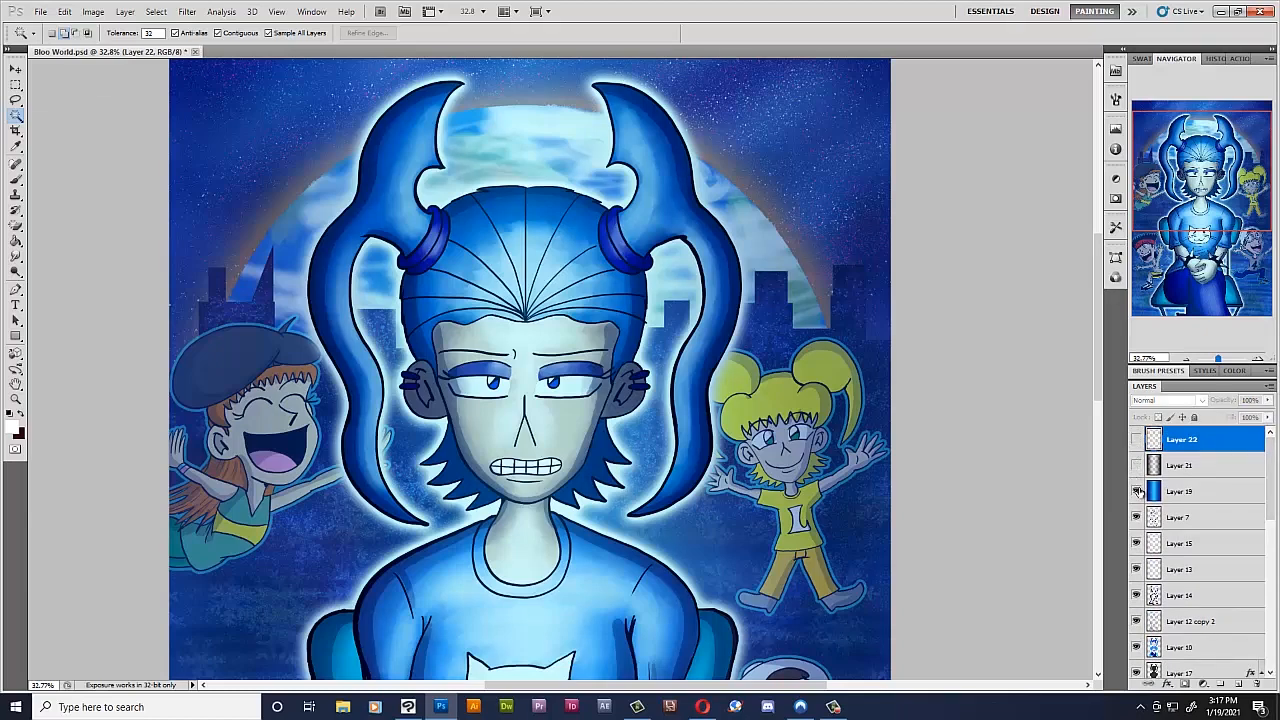
left_click(1136, 491)
left_click(1136, 494)
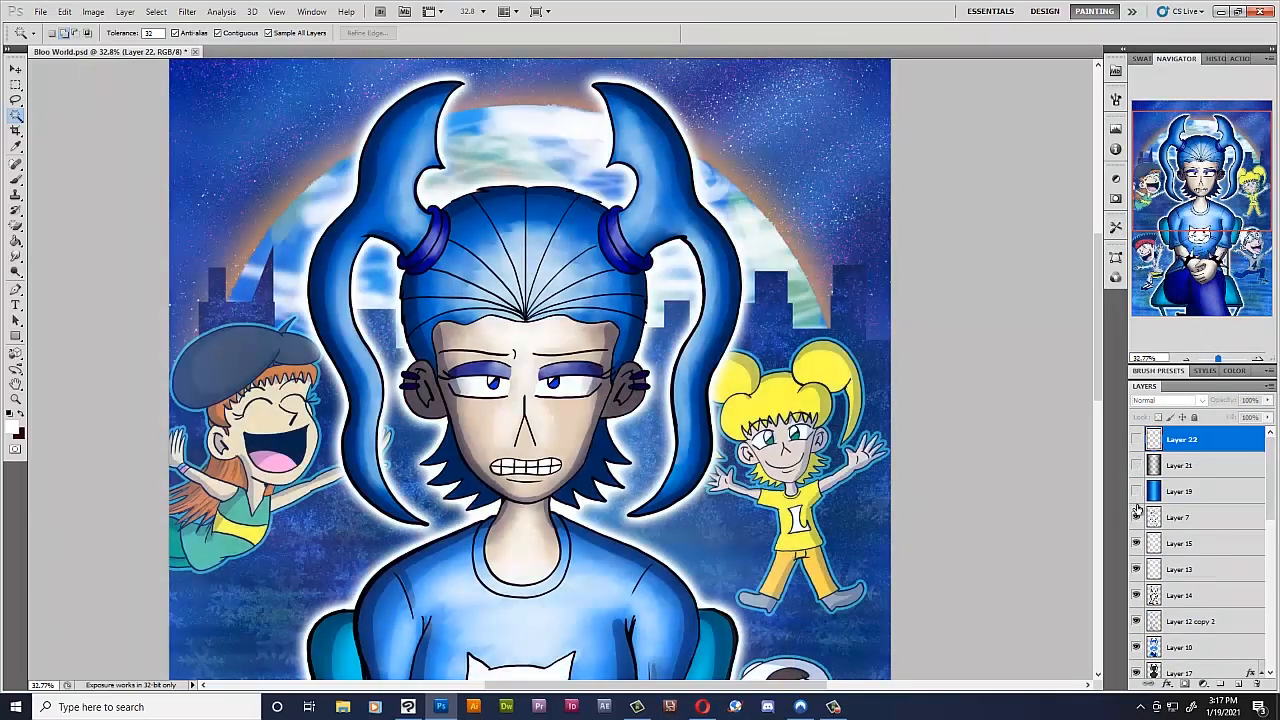
scroll(834, 534, "down", 1)
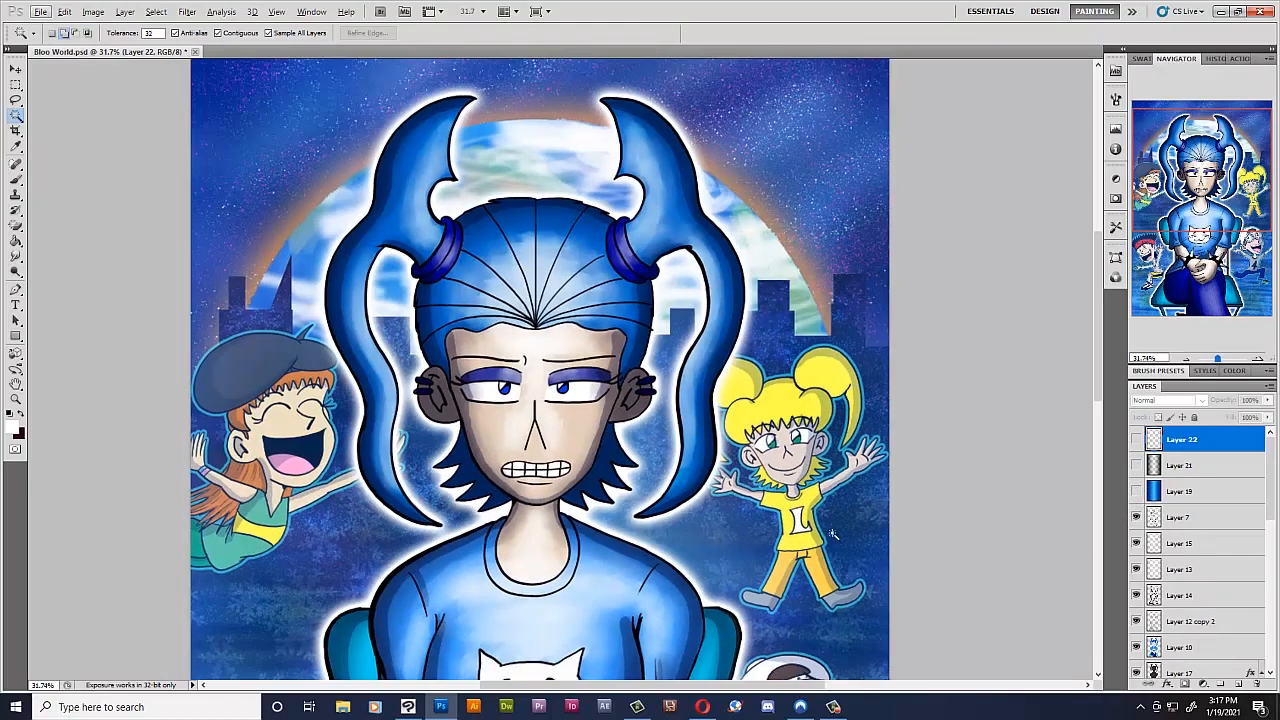
- Check the artwork without Layer 7, show that layer again, and hide Layer 15, Layer 13, Layer 14 and Layer 12 copy 2
left_click(1136, 518)
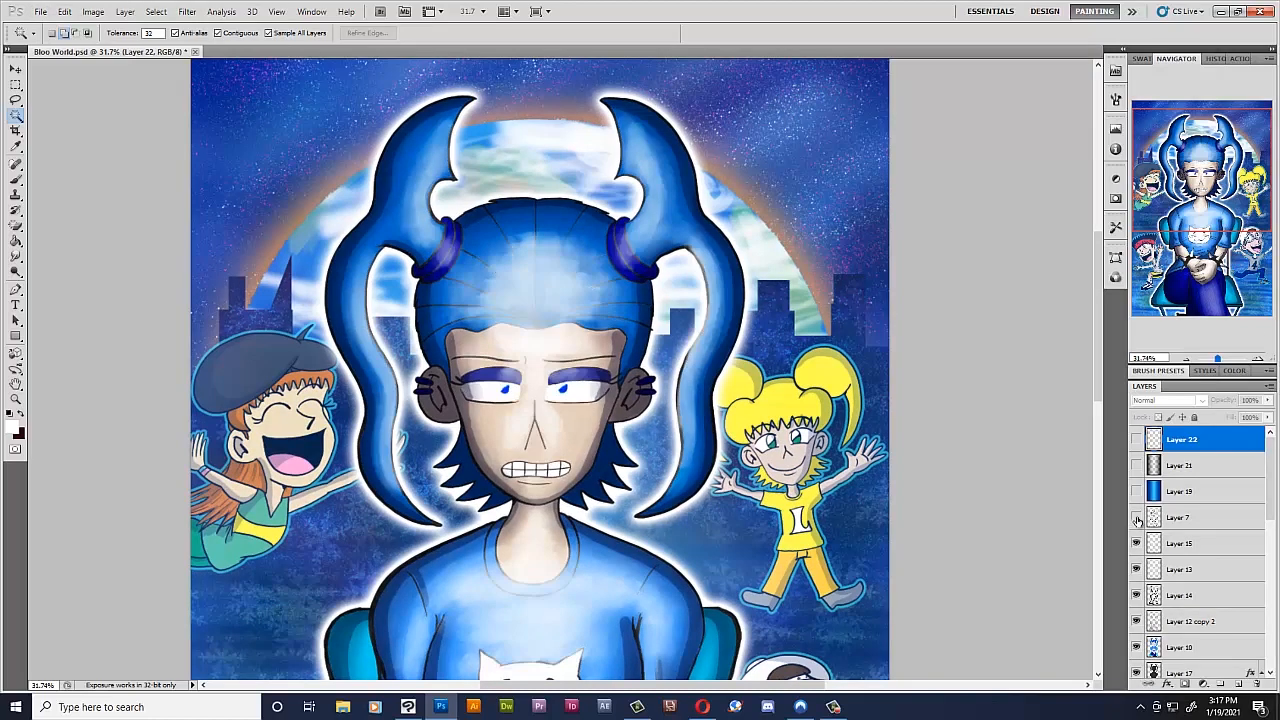
left_click(1136, 518)
scroll(1250, 520, "down", 2)
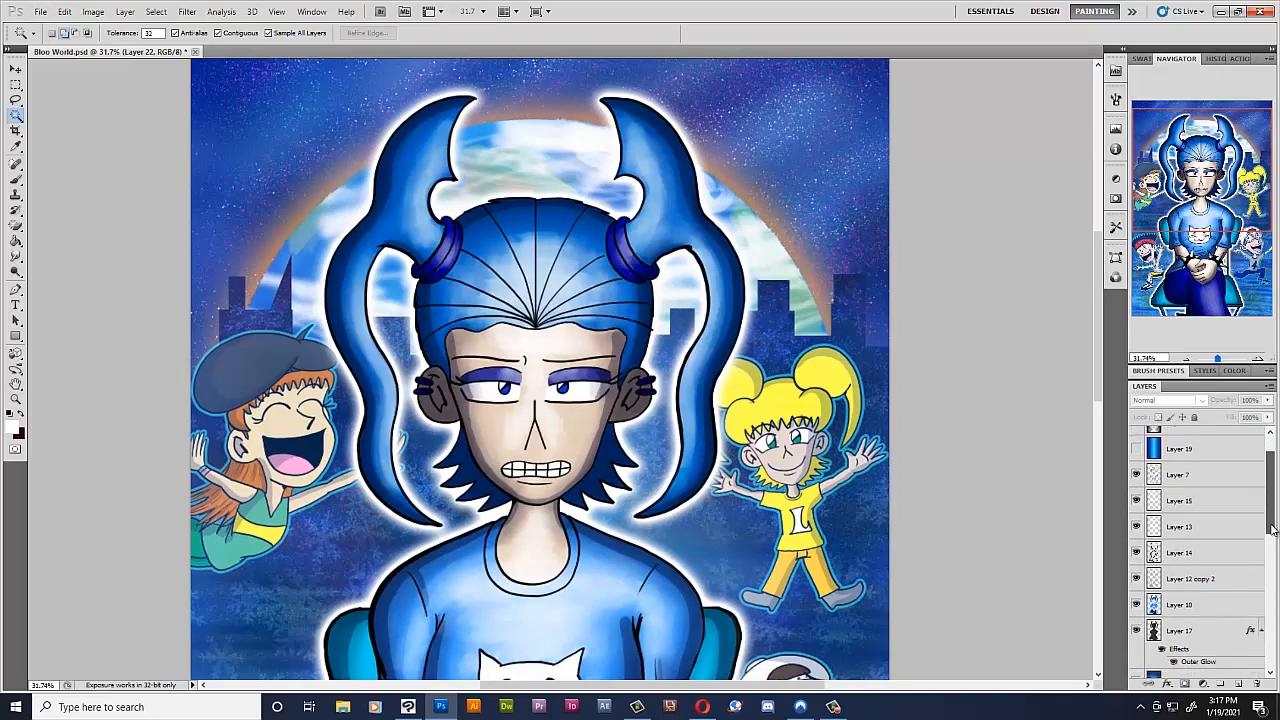
left_click(1136, 493)
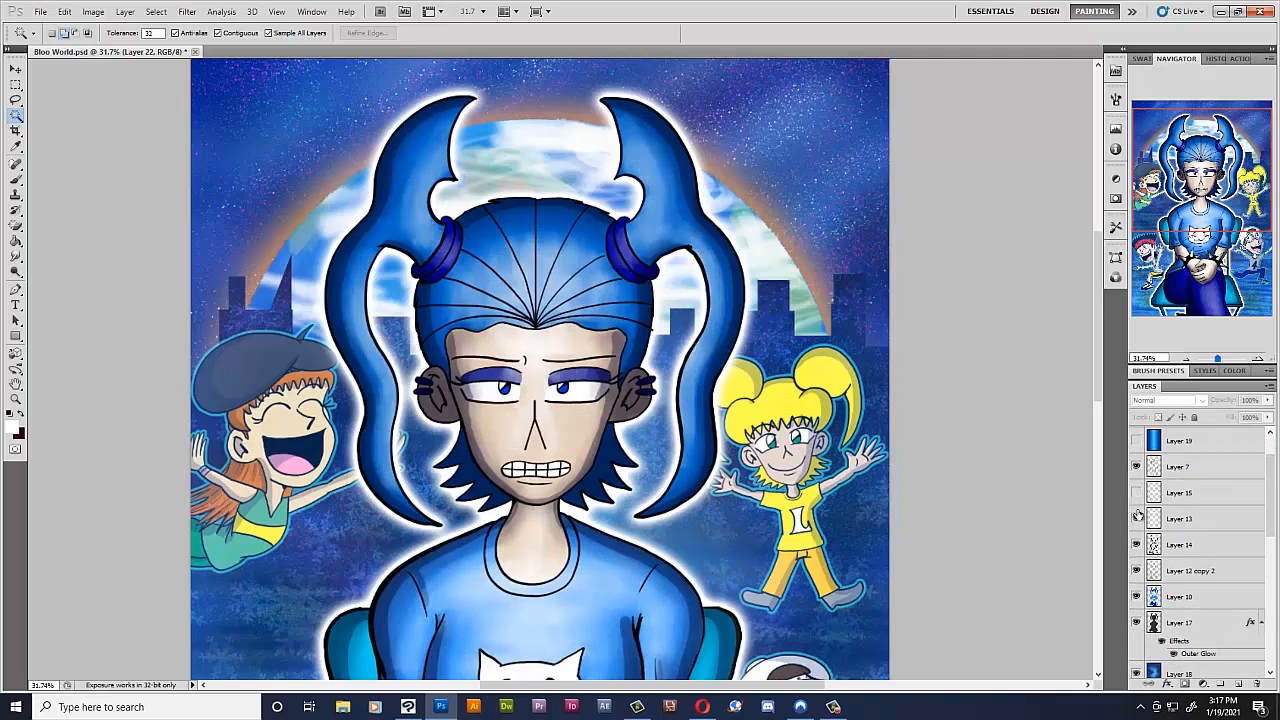
left_click(1136, 520)
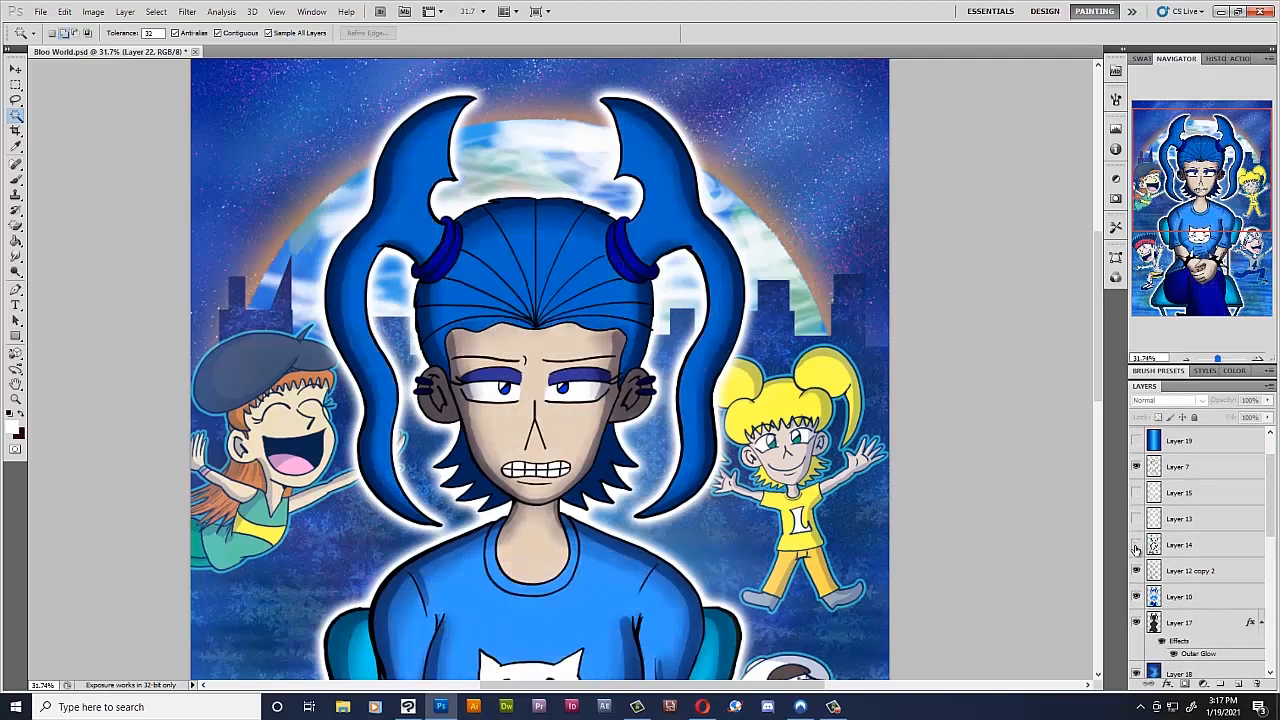
left_click(1136, 546)
left_click(1136, 570)
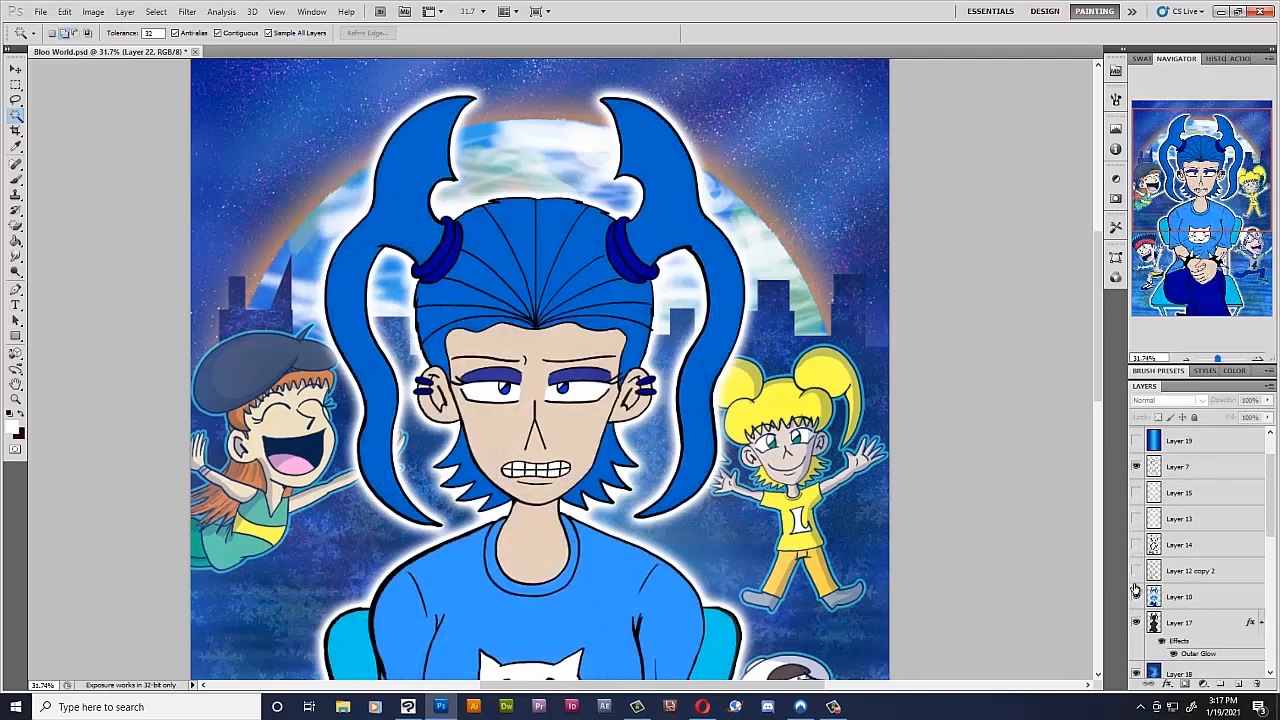
- Compare the artwork with and without Layer 18, then leave Layer 18, Layer 8 and Layer 16 hidden
scroll(1260, 551, "down", 3)
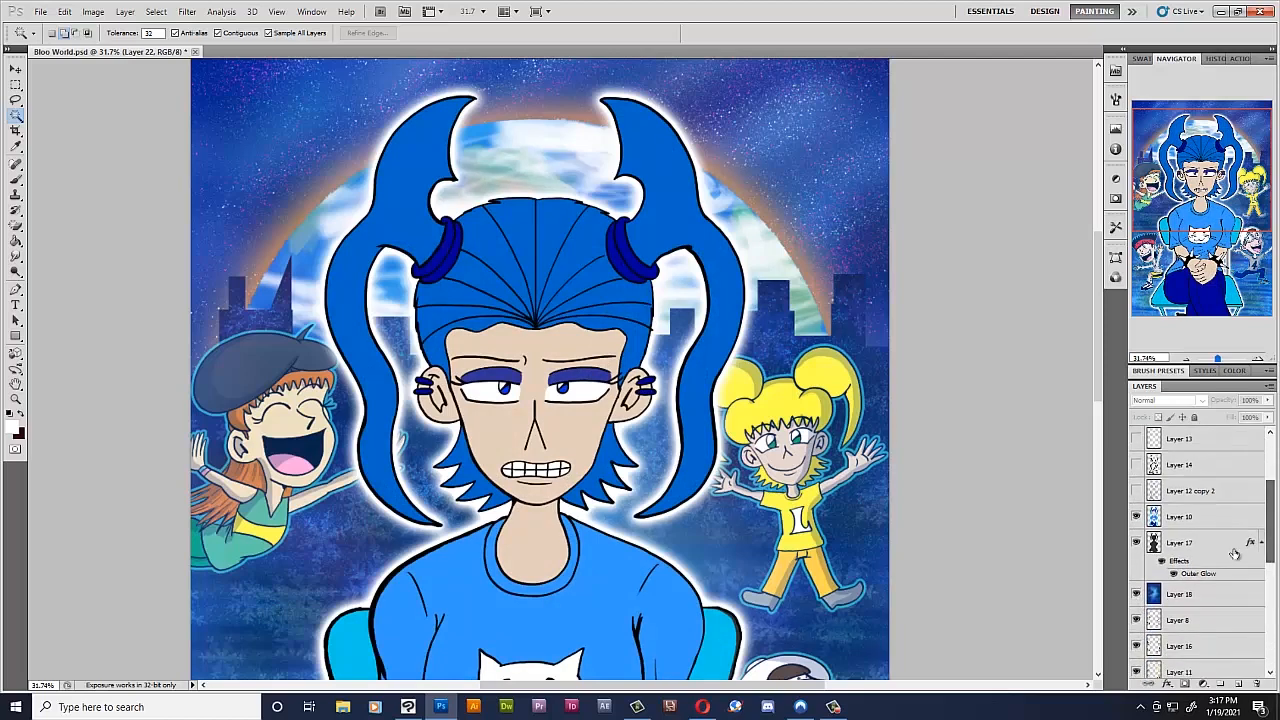
left_click(1136, 594)
scroll(1193, 561, "down", 3)
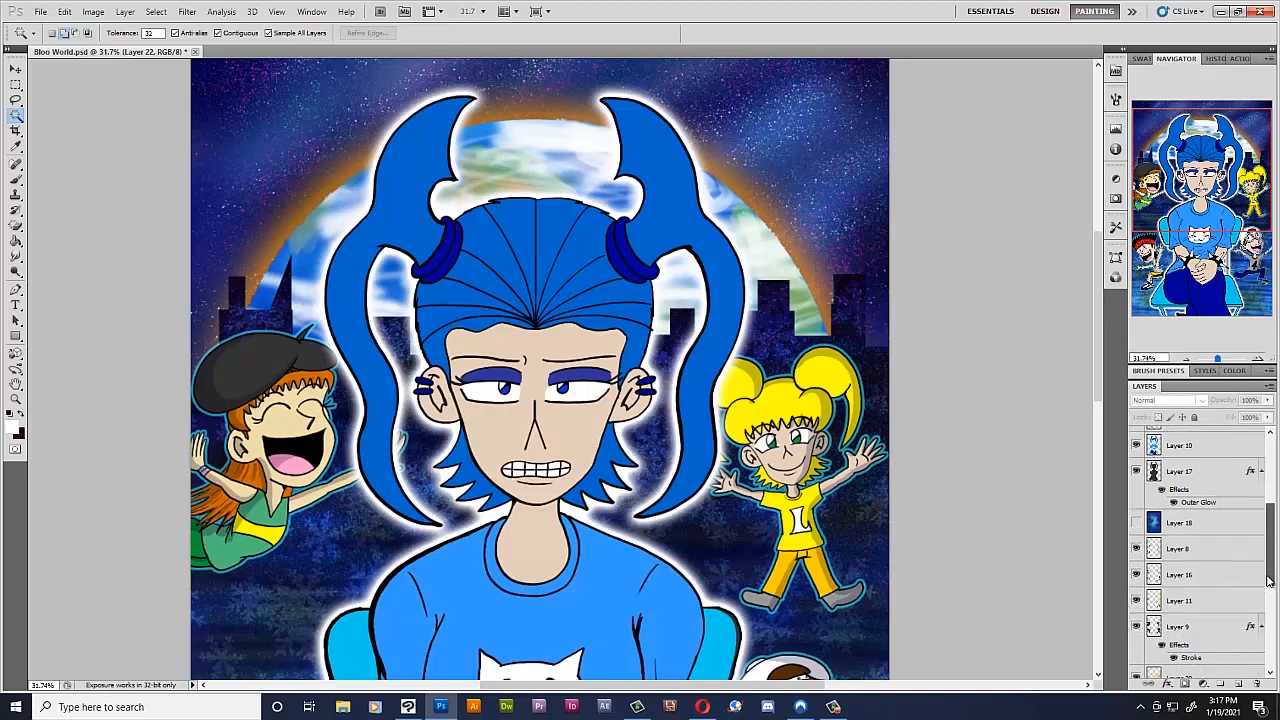
left_click(1136, 519)
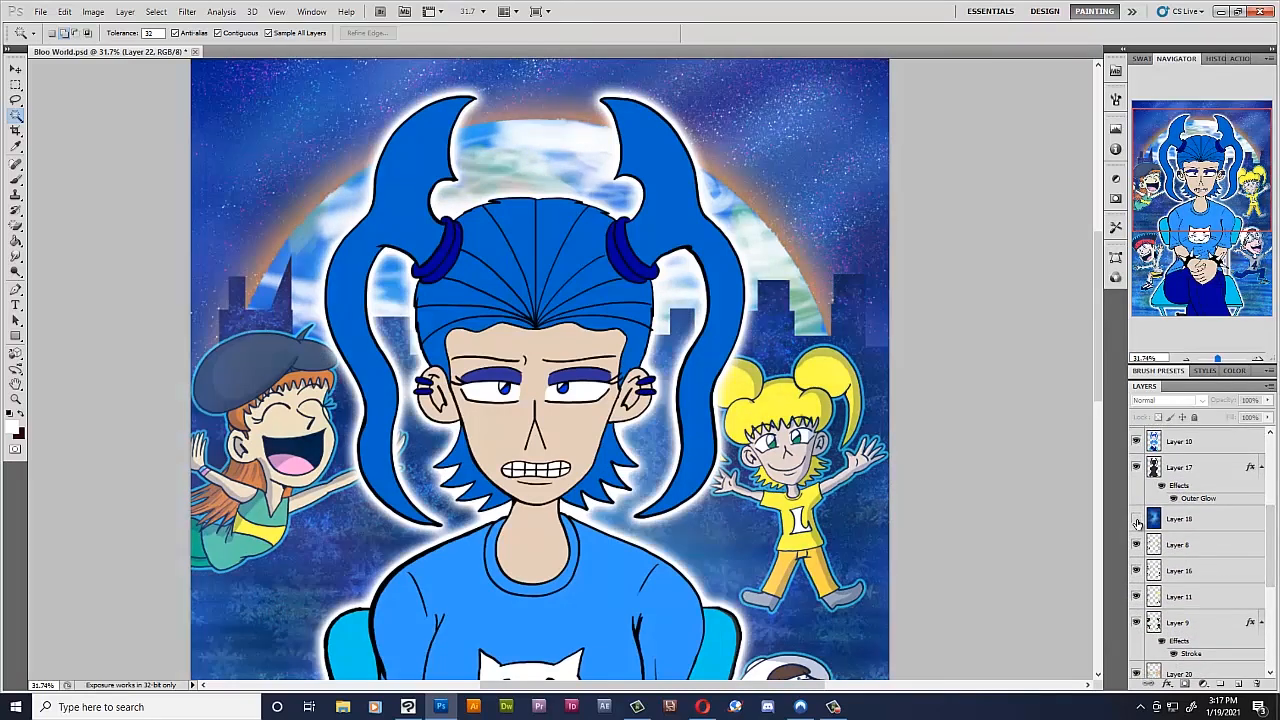
left_click(1136, 519)
scroll(1135, 540, "down", 2)
left_click(1136, 494)
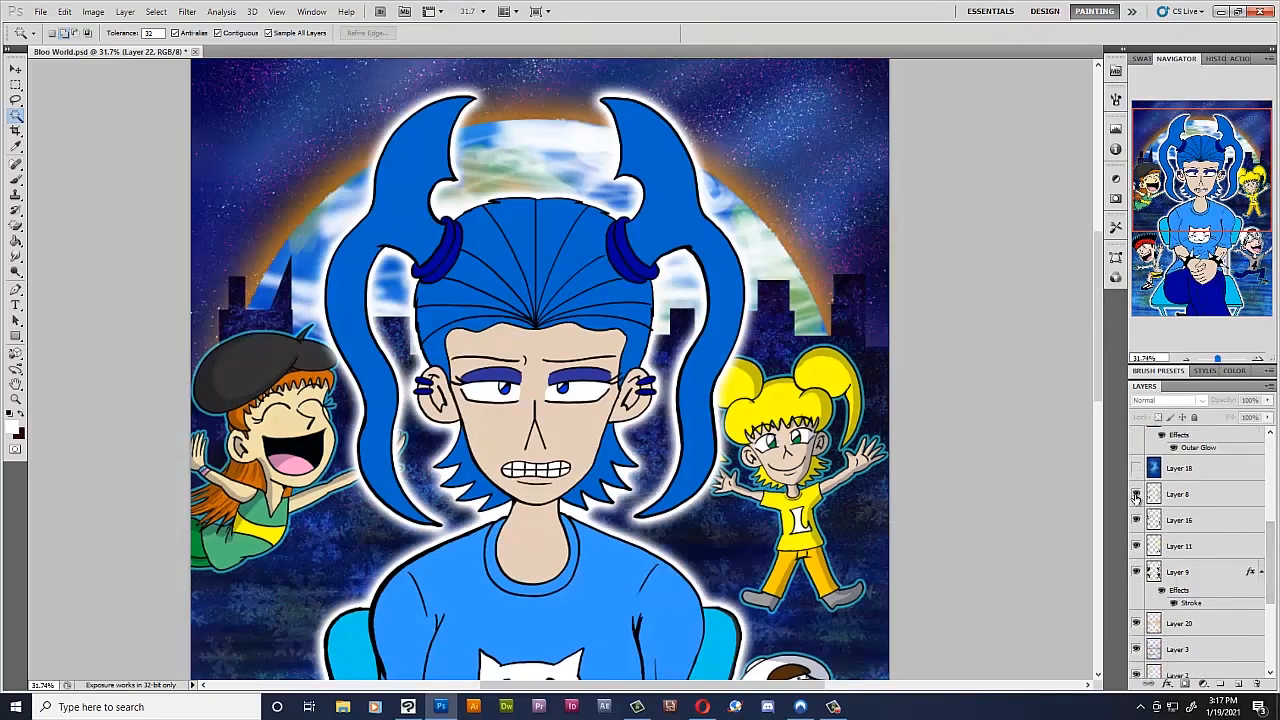
left_click(1136, 521)
- Hide Layer 11 and Layer 9 to remove the four small side characters from the whole-page view
scroll(898, 538, "down", 5)
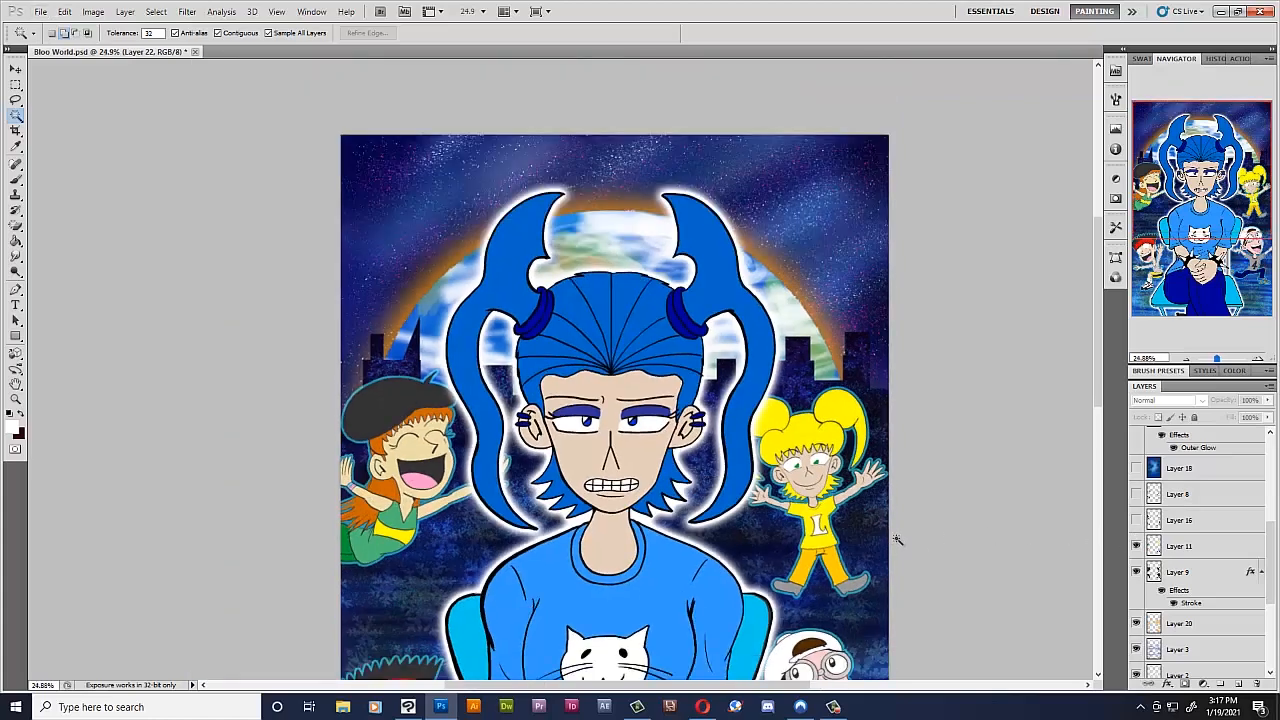
left_click_drag(1098, 380, 1102, 439)
scroll(724, 673, "down", 2)
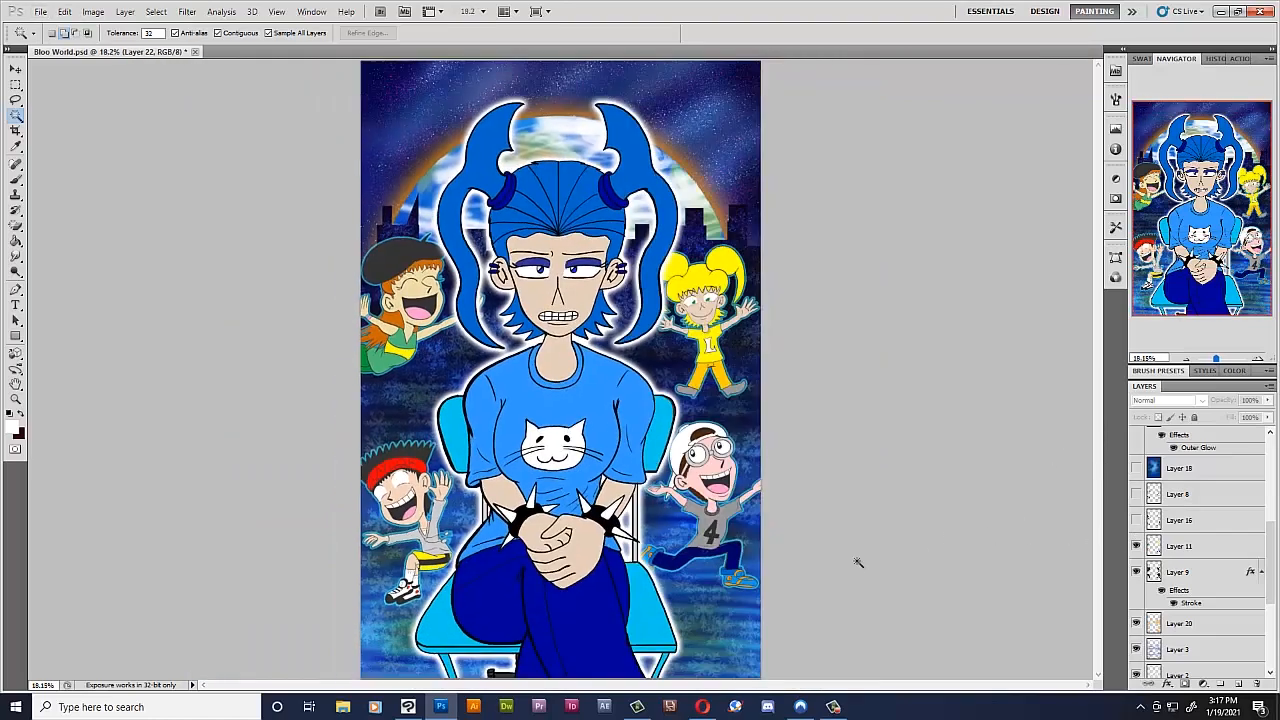
scroll(718, 628, "up", 1)
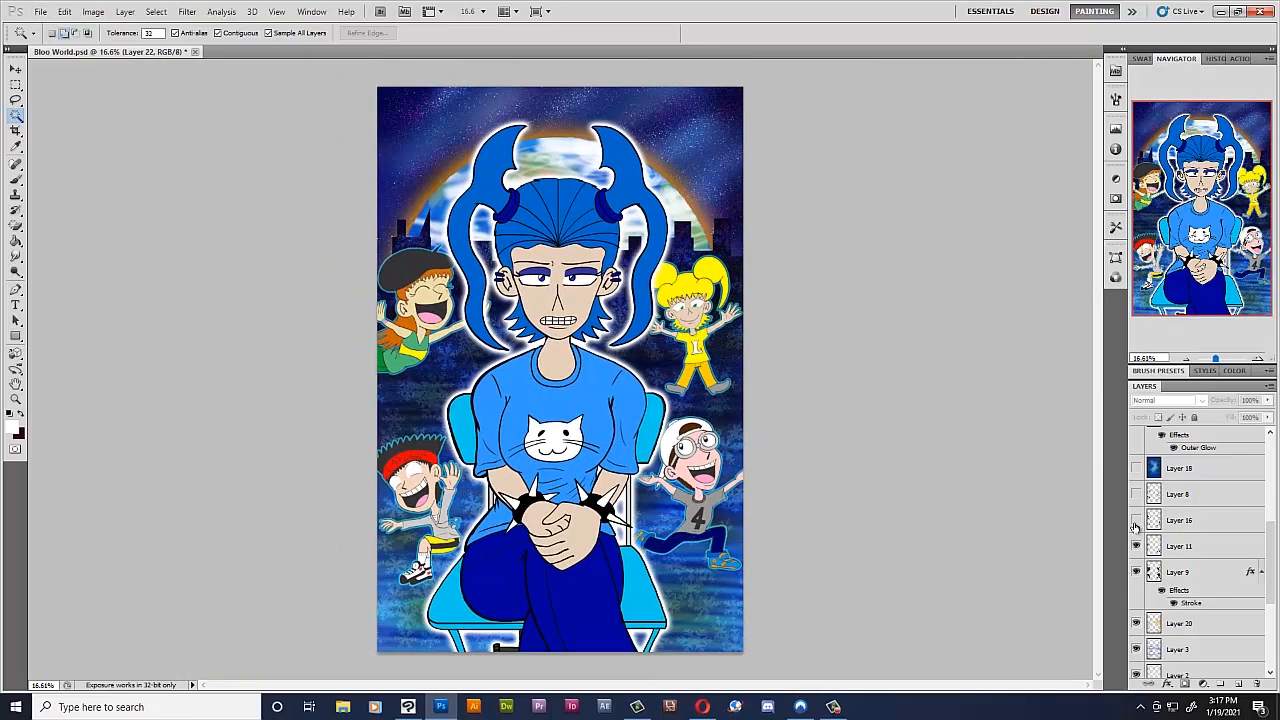
left_click(1136, 546)
left_click(1136, 572)
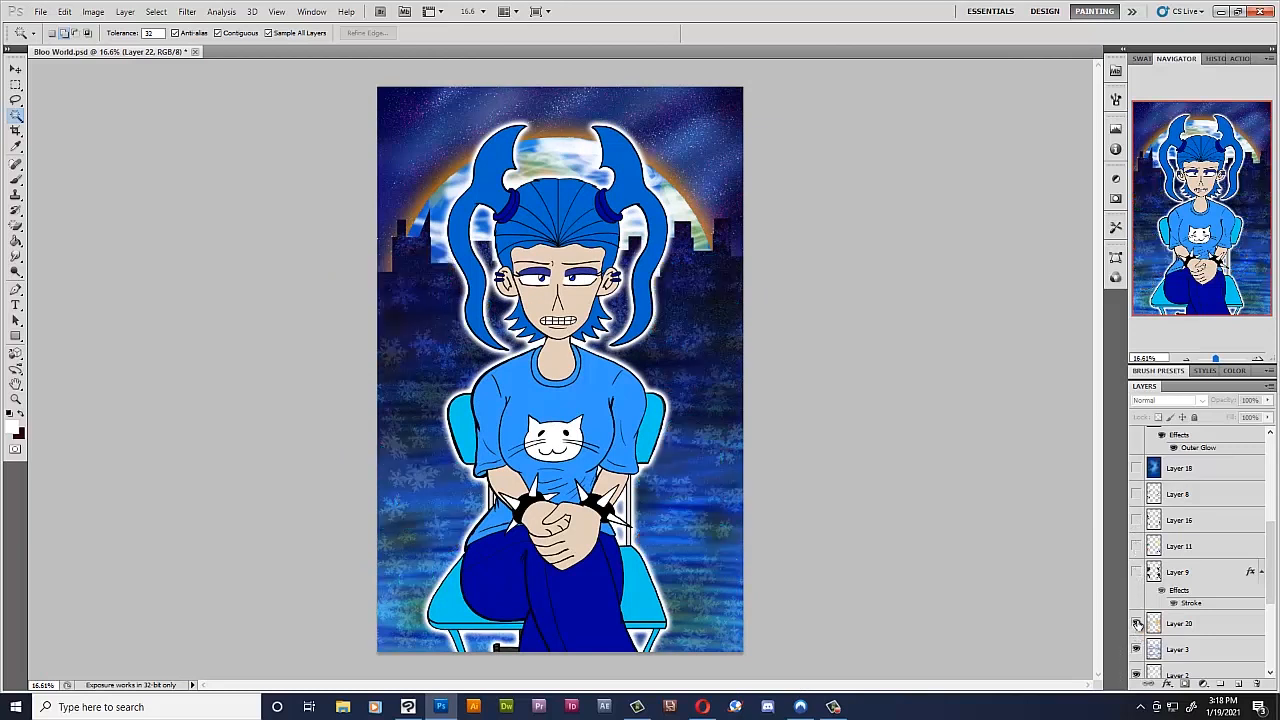
- Toggle Layer 20 to compare its background effect, leave it hidden, and hide Layer 3 as well
left_click(1136, 624)
left_click(1137, 625)
left_click(1137, 625)
left_click(1137, 625)
left_click(1137, 625)
left_click_drag(1272, 584, 1273, 587)
scroll(1207, 578, "down", 4)
left_click(1136, 531)
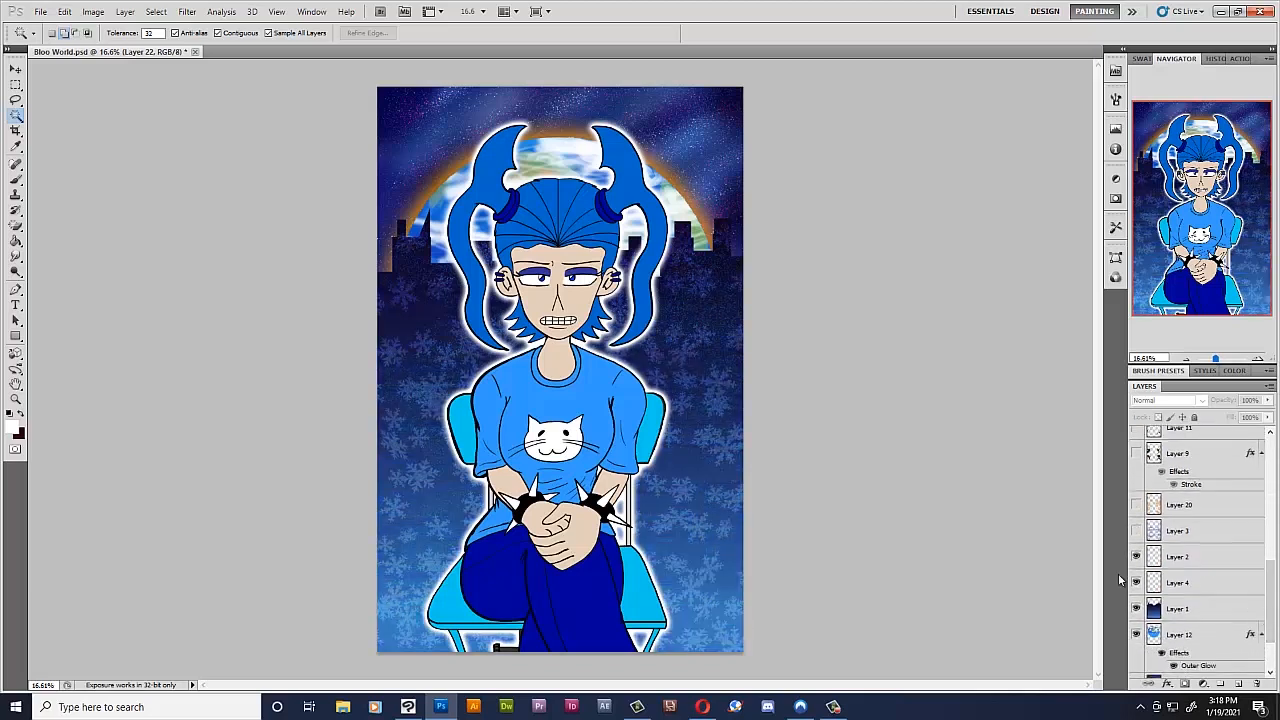
- Hide the remaining background artwork on Layer 4, Layer 1, Layer 12 and Layer 5
left_click(1136, 582)
left_click(1136, 609)
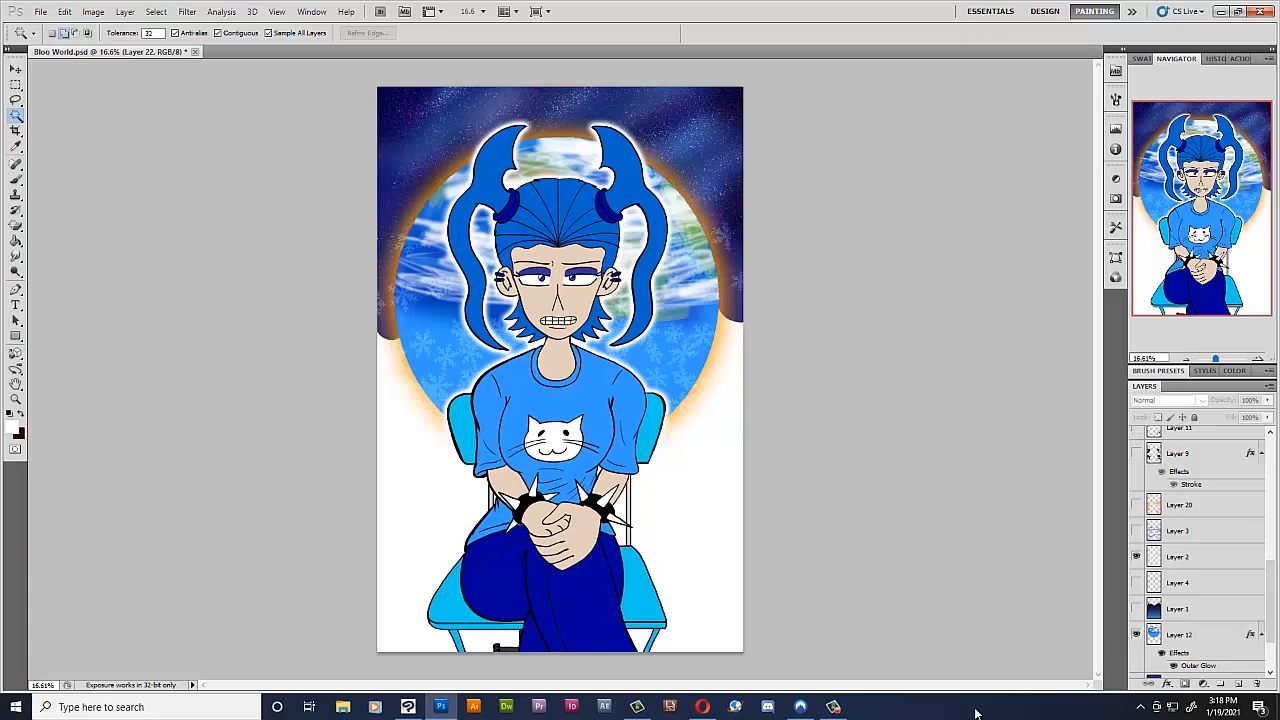
left_click(1136, 634)
scroll(1272, 587, "down", 3)
left_click(1136, 613)
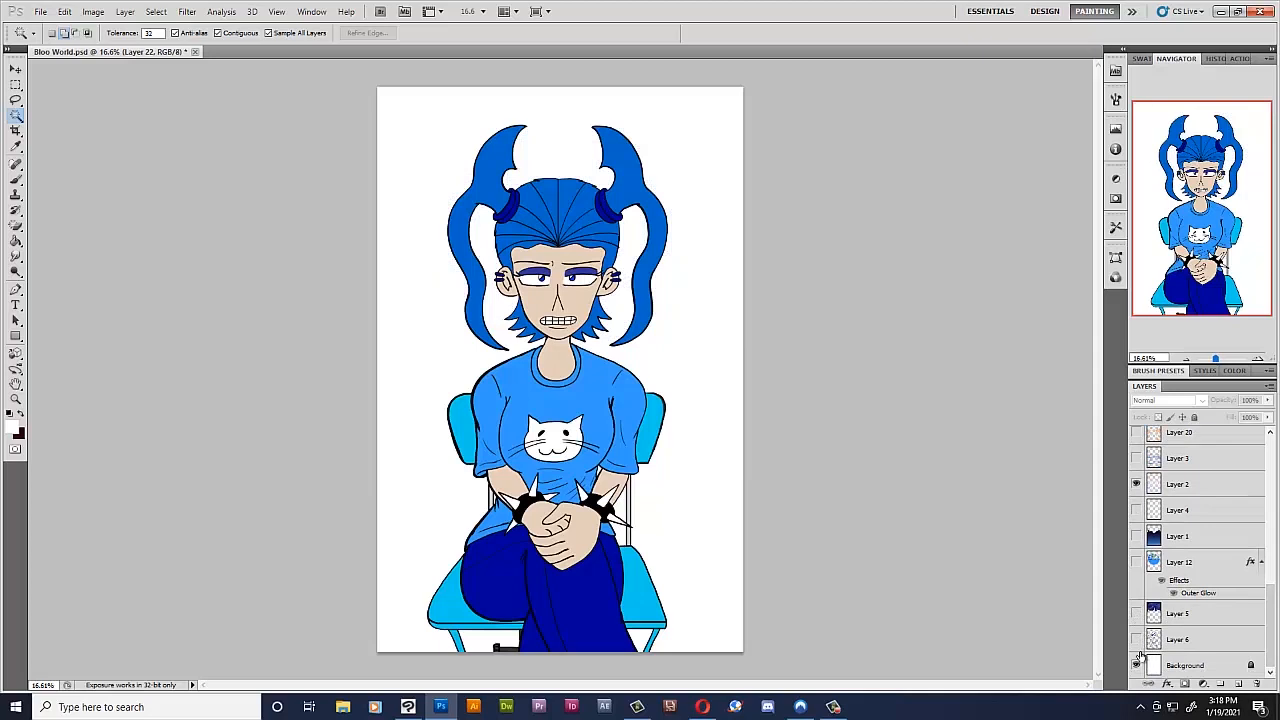
- Hide the main character's flat colours on Layer 10 and the dark silhouette on Layer 17, leaving only the line art
left_click_drag(1270, 625, 1273, 504)
left_click(1136, 586)
left_click(1136, 588)
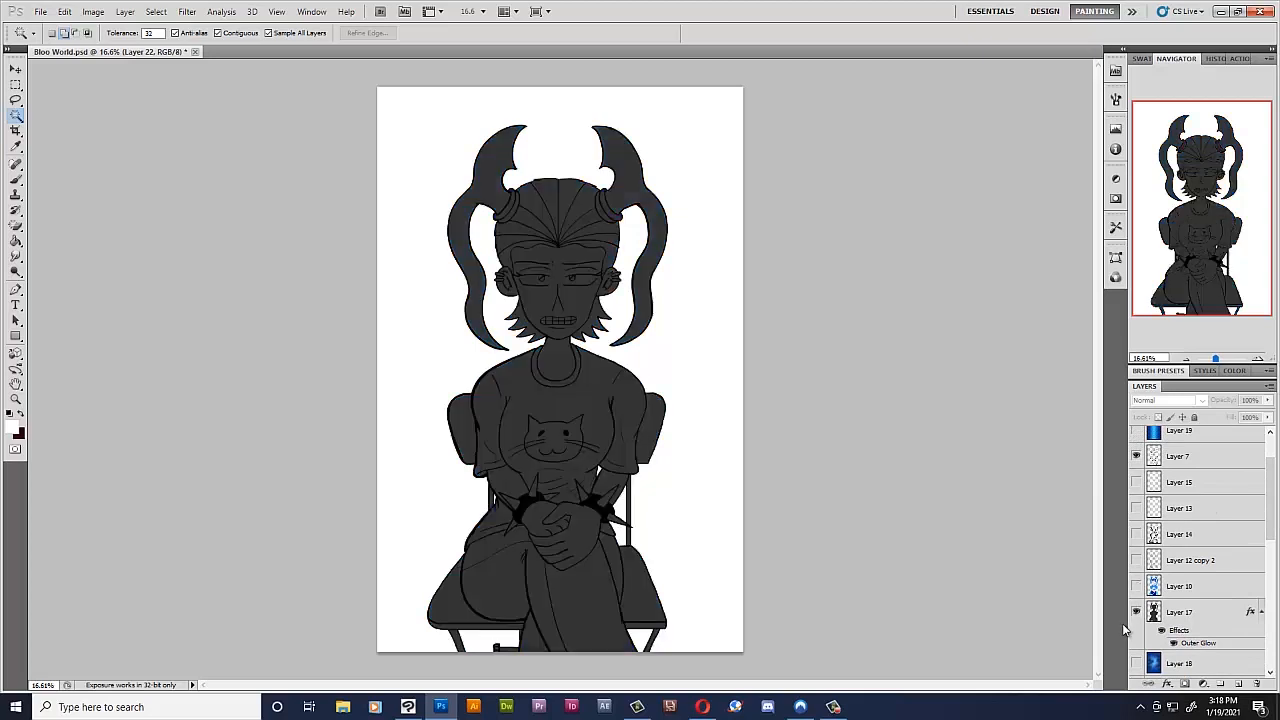
left_click(1136, 611)
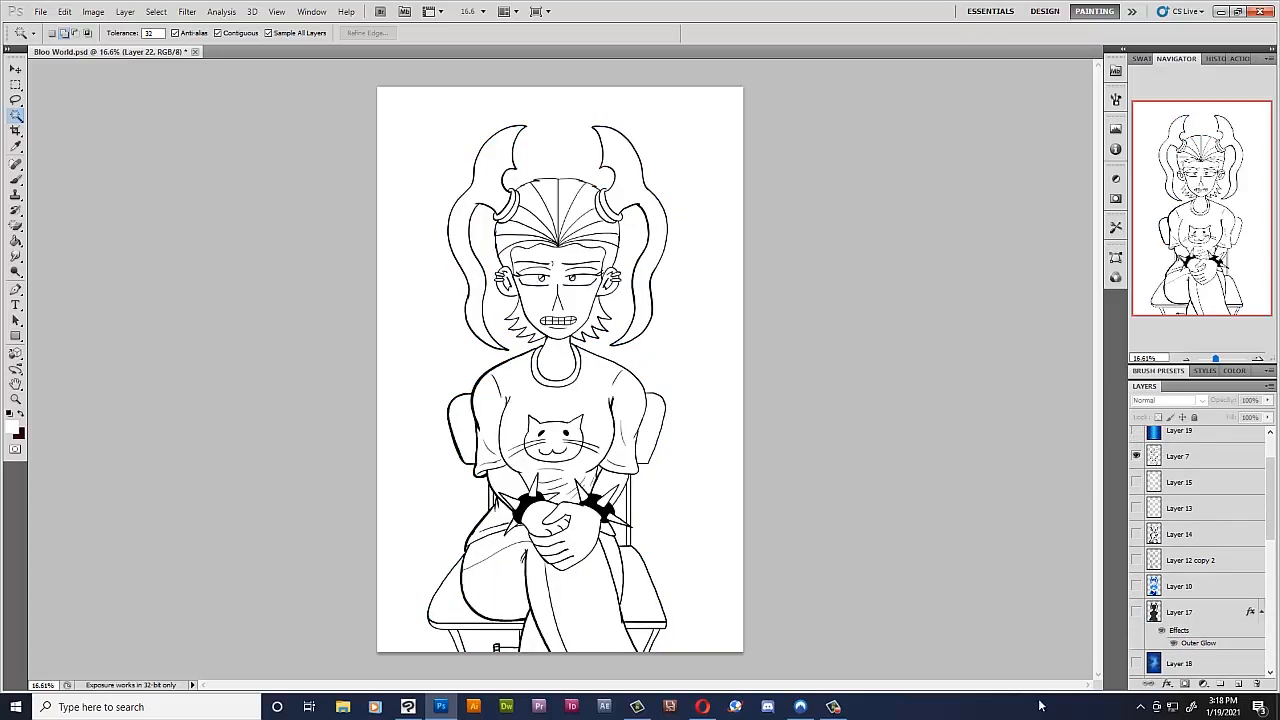
- Add a new blank layer directly above the line art on Layer 7
scroll(1268, 500, "up", 2)
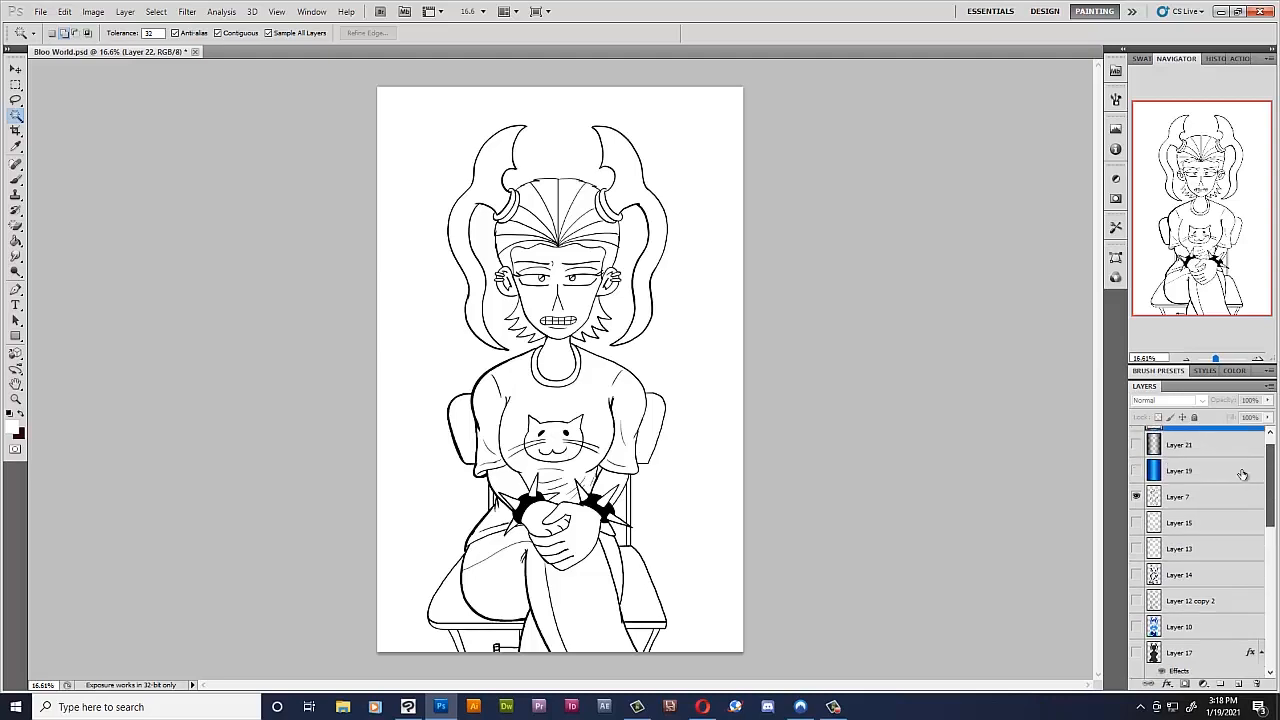
left_click(1172, 497)
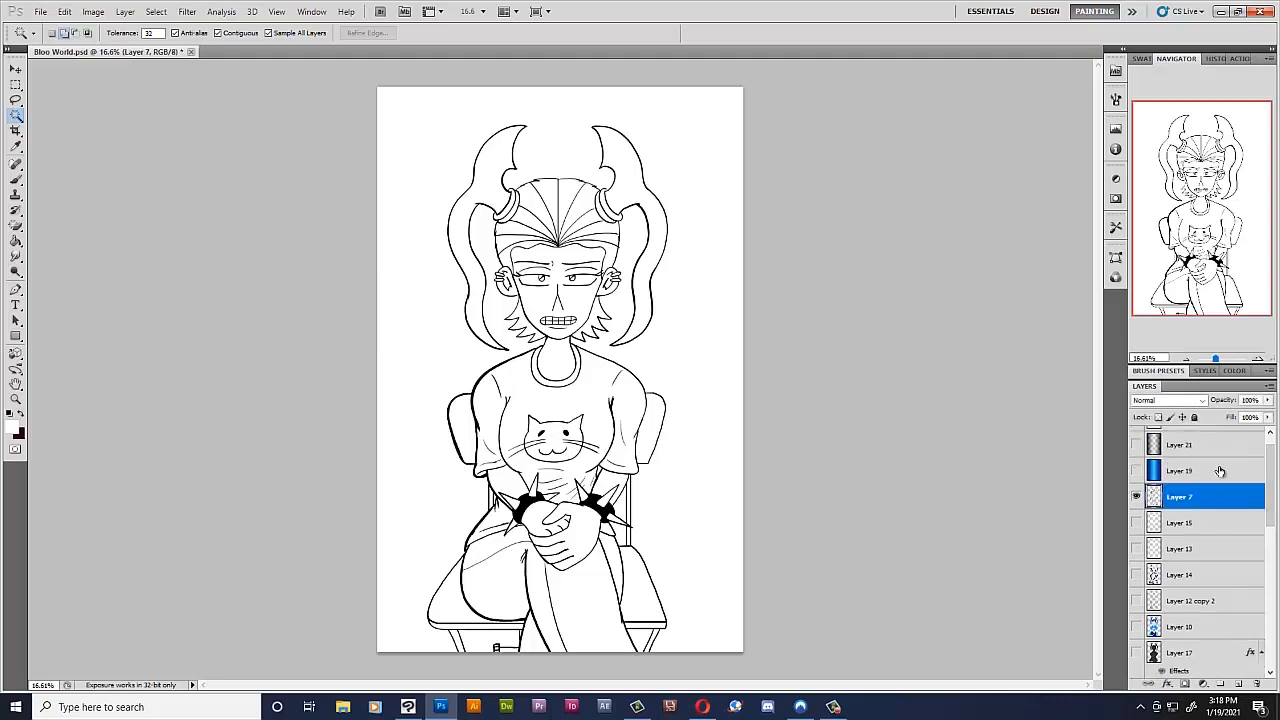
left_click(1238, 684)
scroll(532, 200, "up", 8)
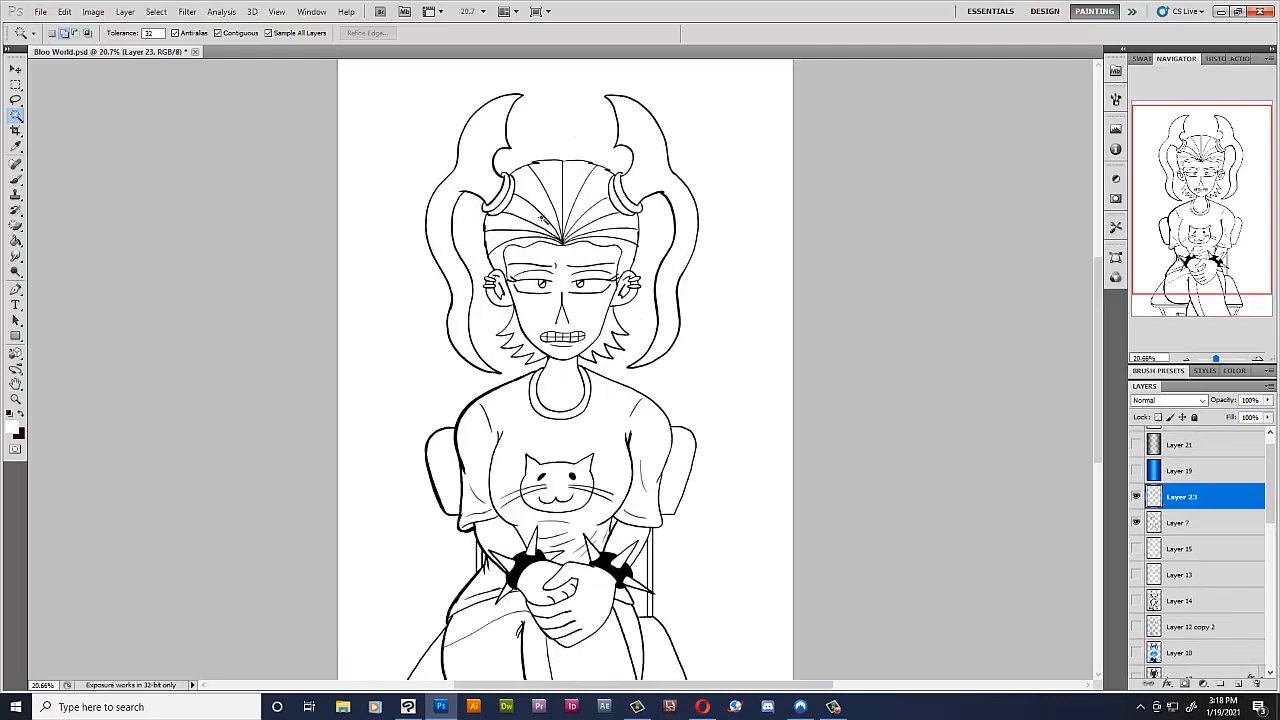
scroll(587, 228, "up", 3)
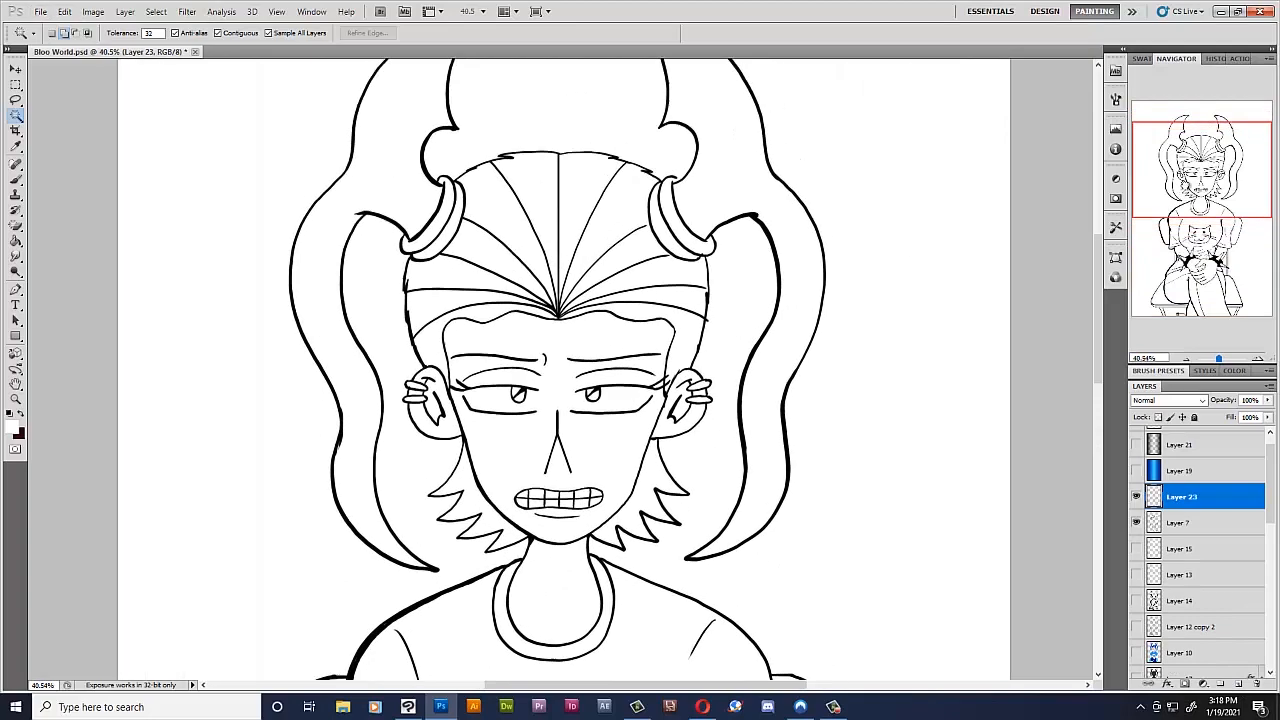
scroll(556, 521, "up", 1)
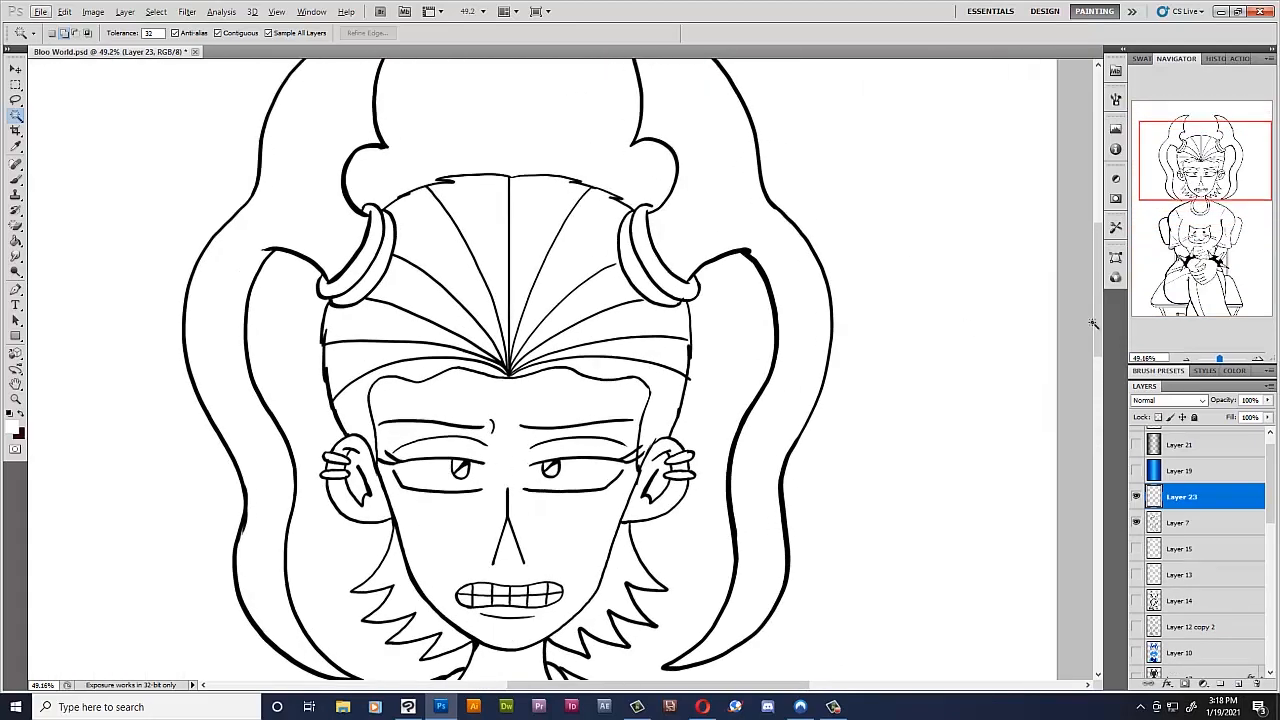
- Choose the Brush tool and set the blend mode of Layer 23 to Multiply
left_click_drag(1097, 323, 1097, 317)
left_click_drag(619, 686, 599, 686)
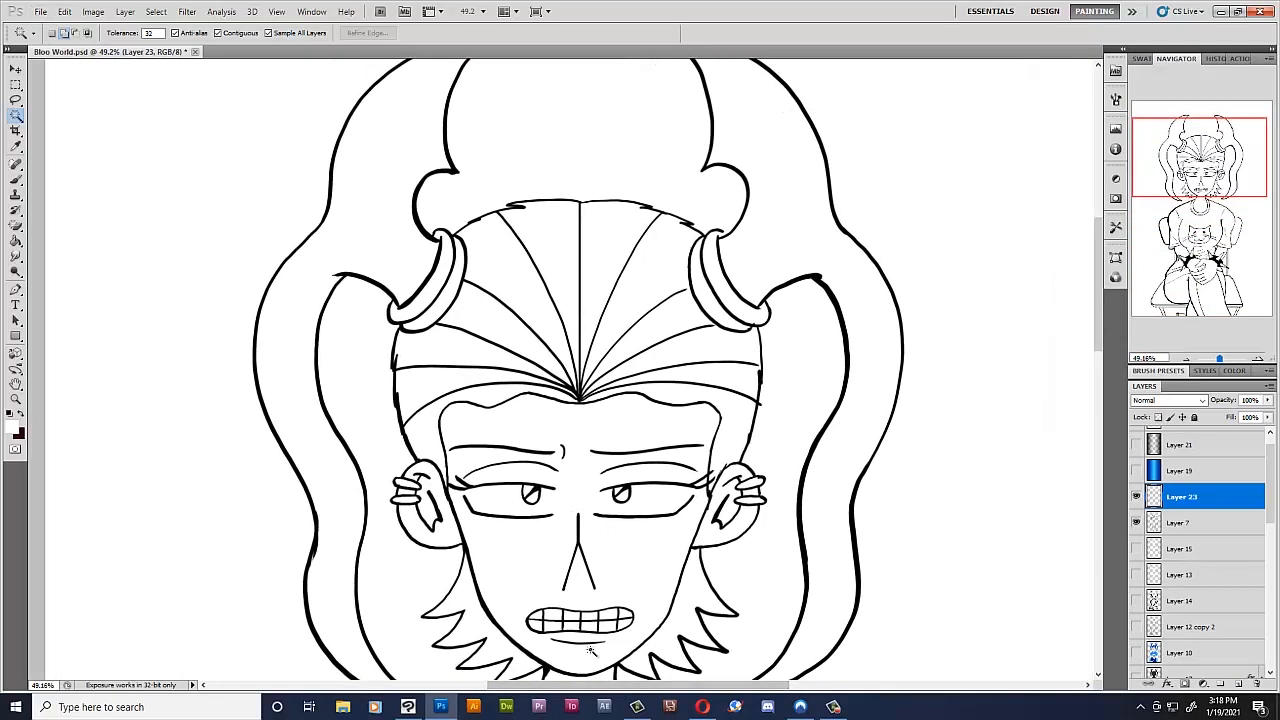
left_click(18, 179)
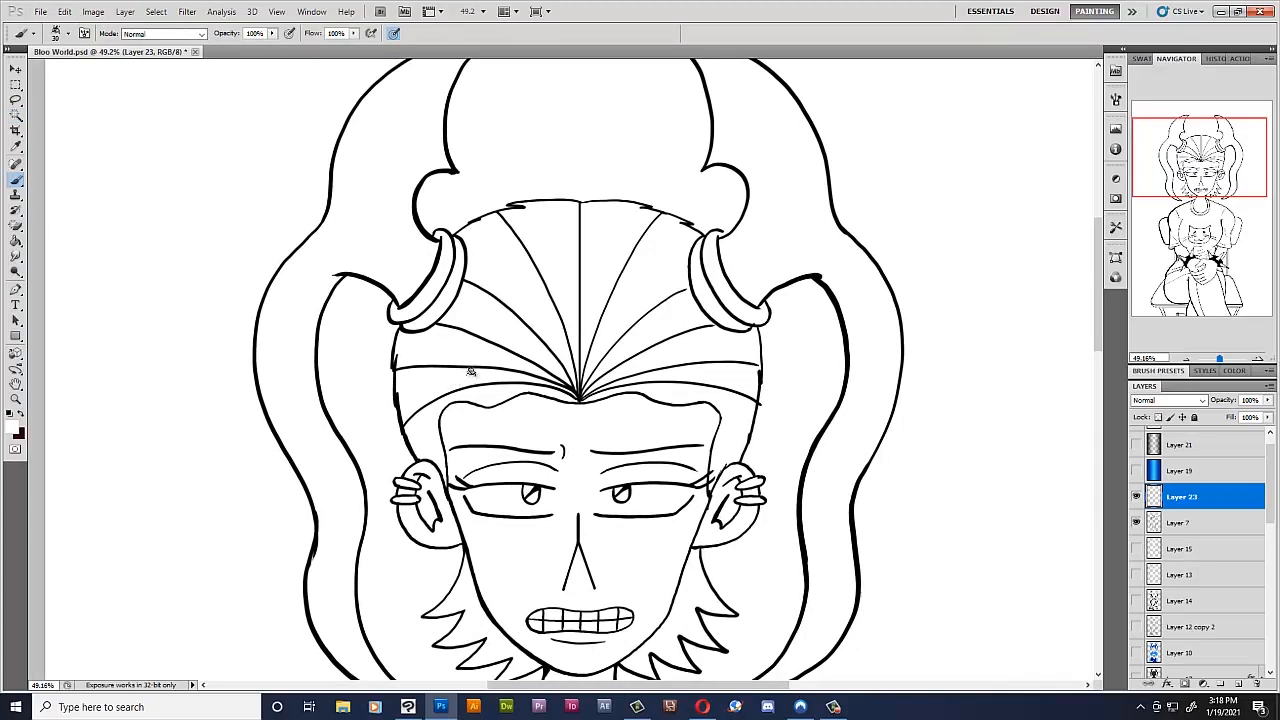
scroll(517, 382, "up", 8)
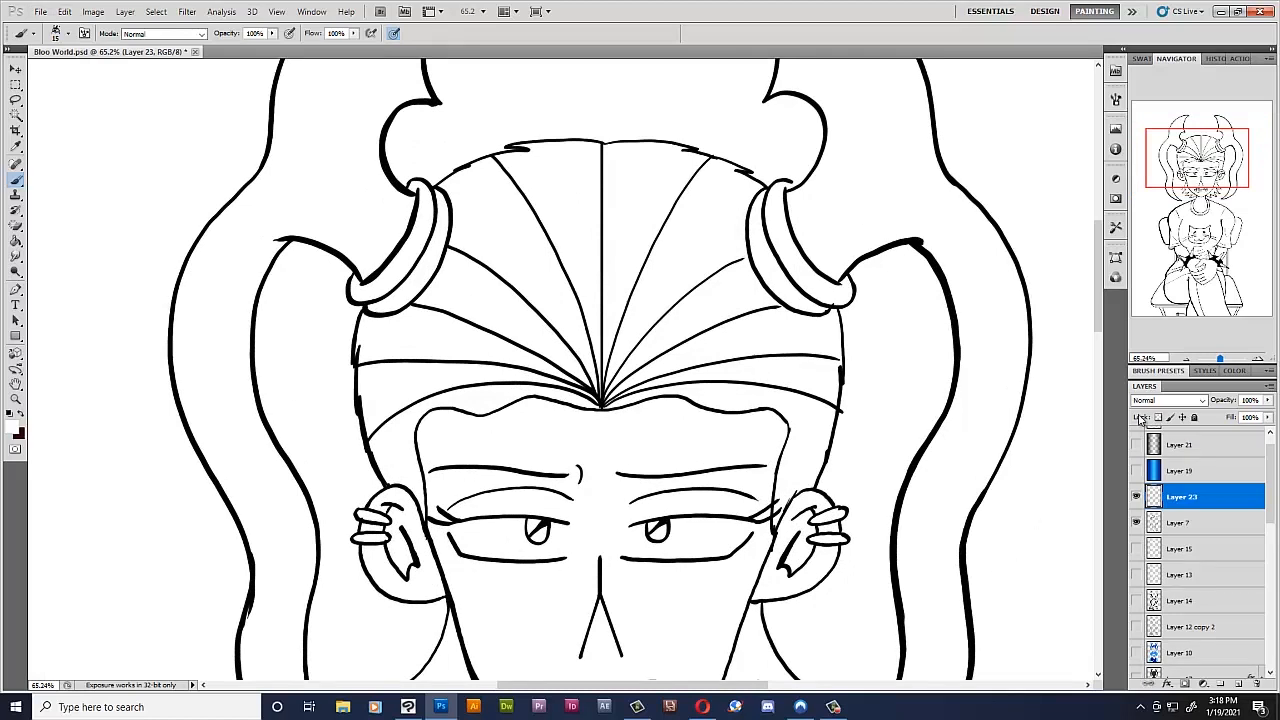
left_click(1166, 400)
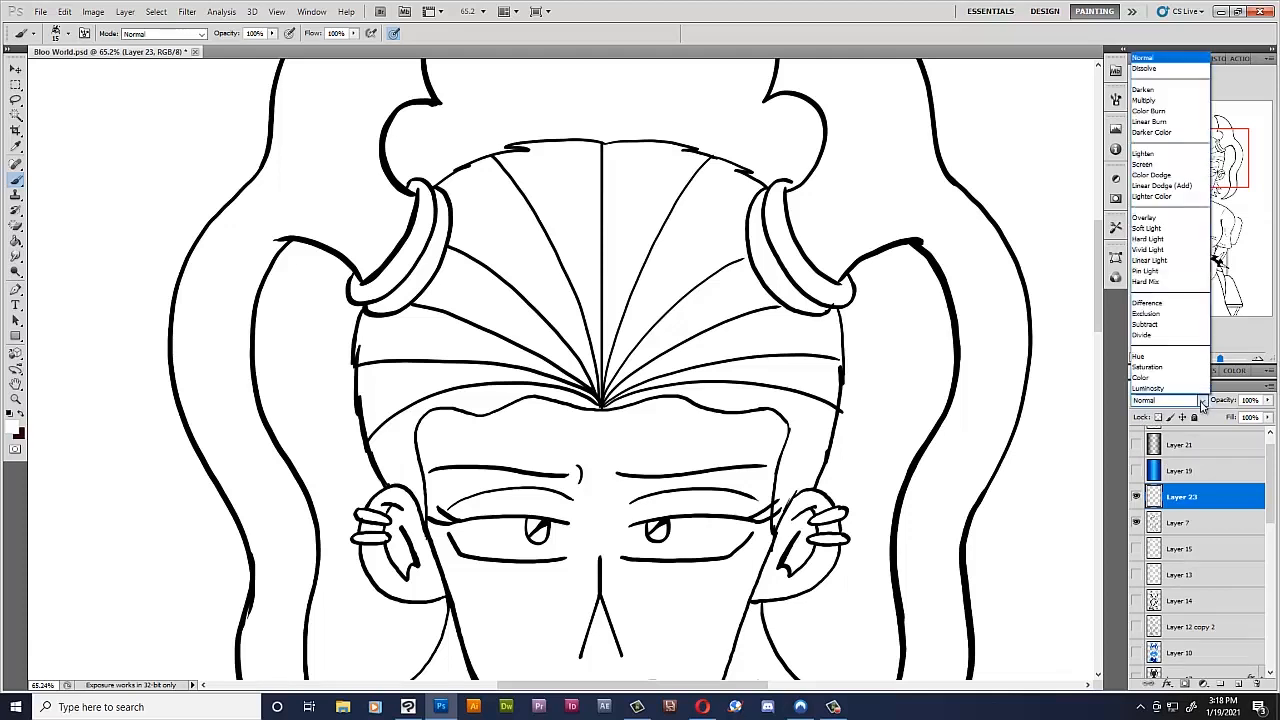
left_click(1155, 102)
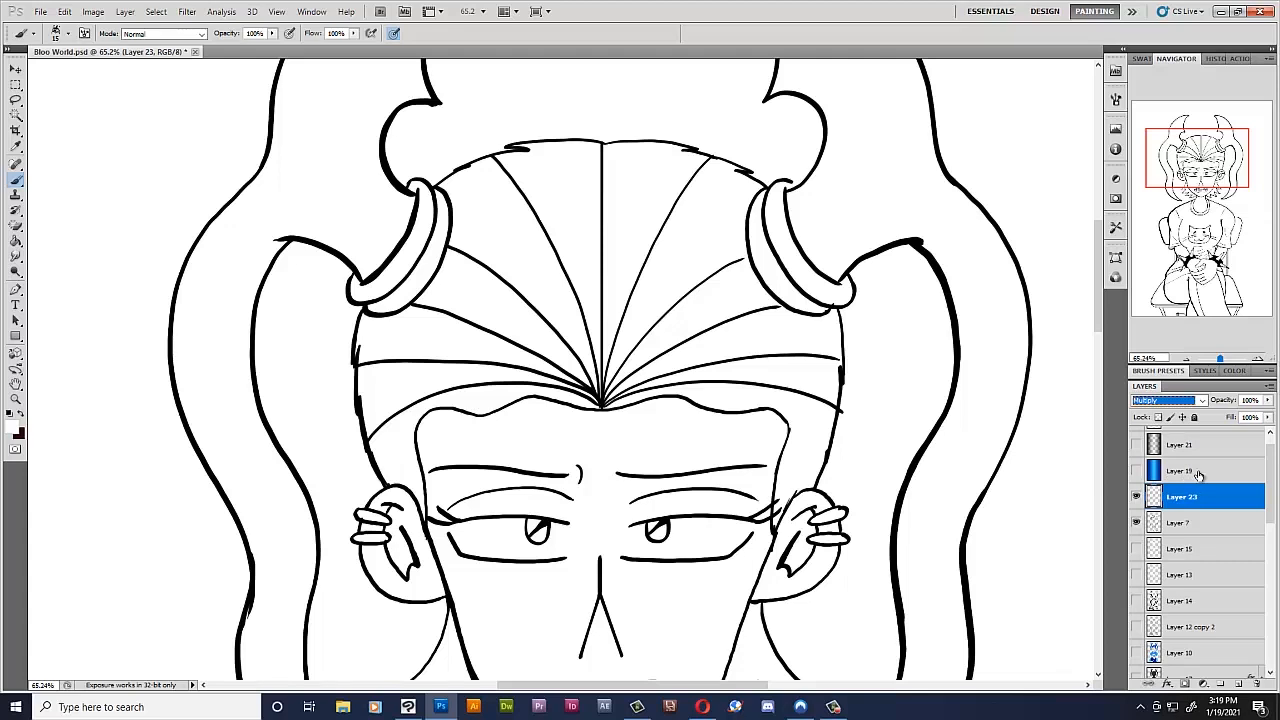
- Paint out the hair line end that overshoots the head outline on Layer 7, and reduce that layer's opacity to 23%
left_click(1200, 526)
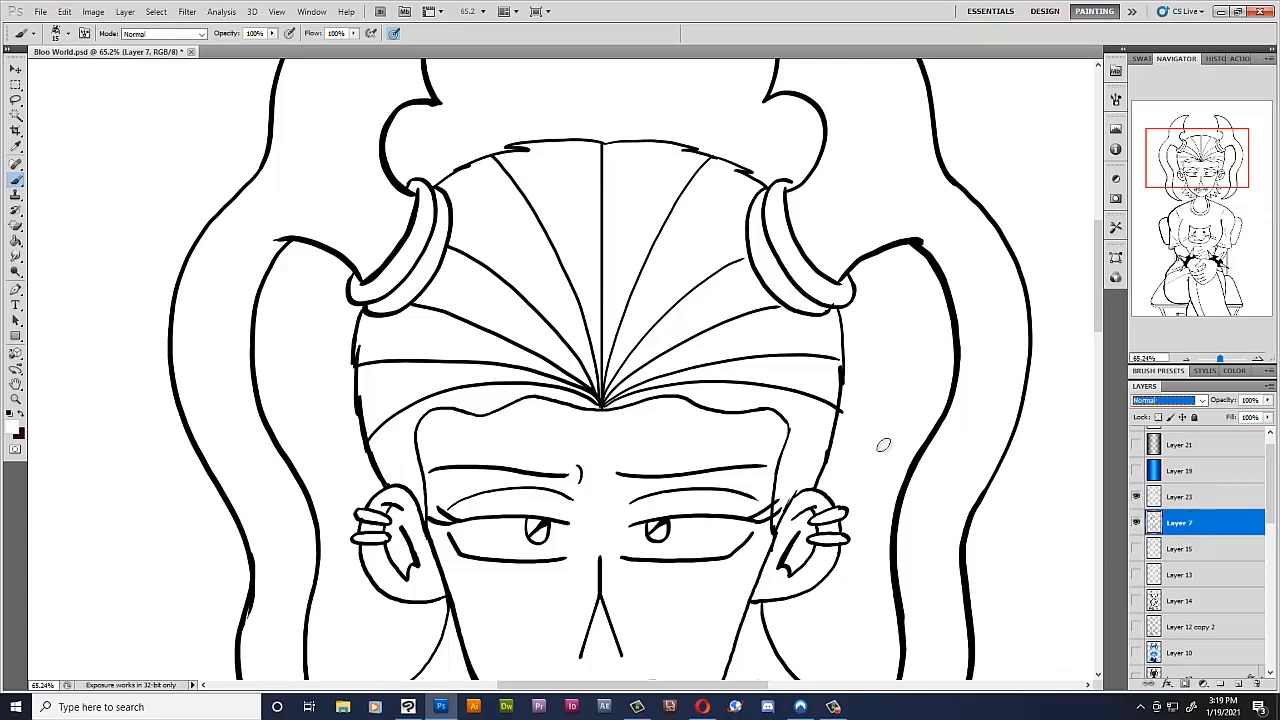
left_click_drag(848, 409, 845, 411)
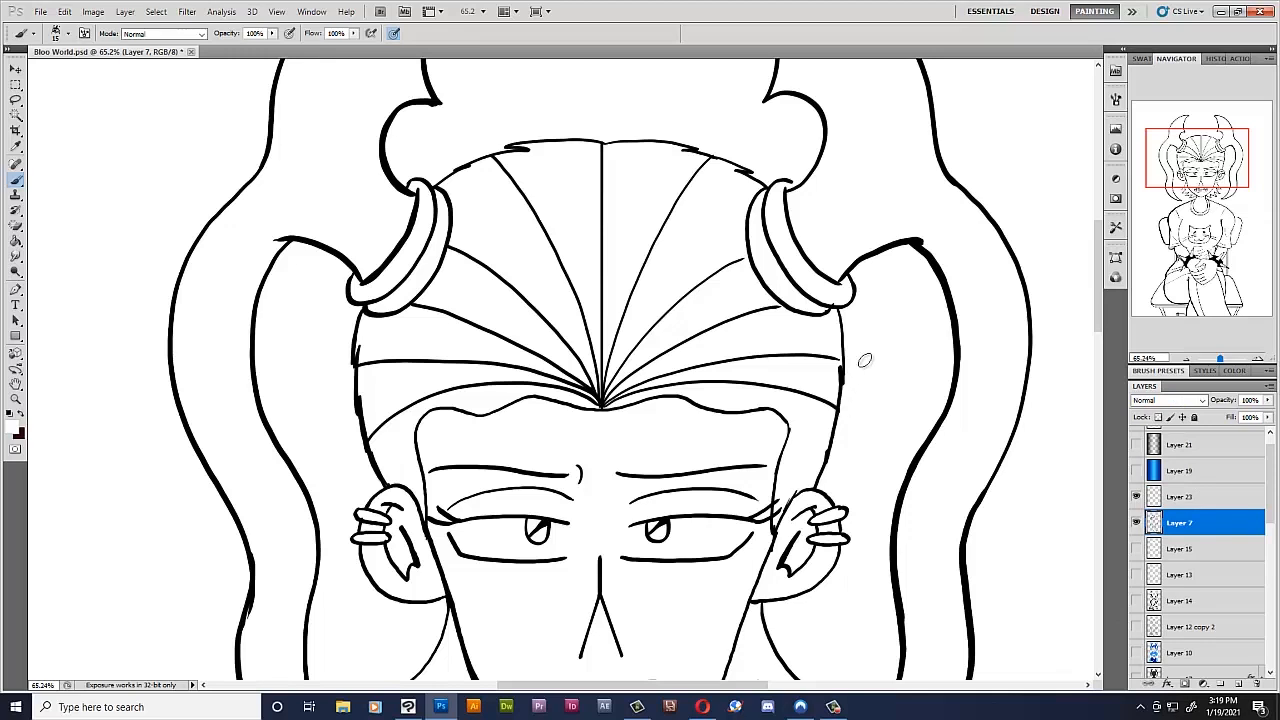
left_click(1180, 496)
left_click(1205, 522)
left_click(1267, 400)
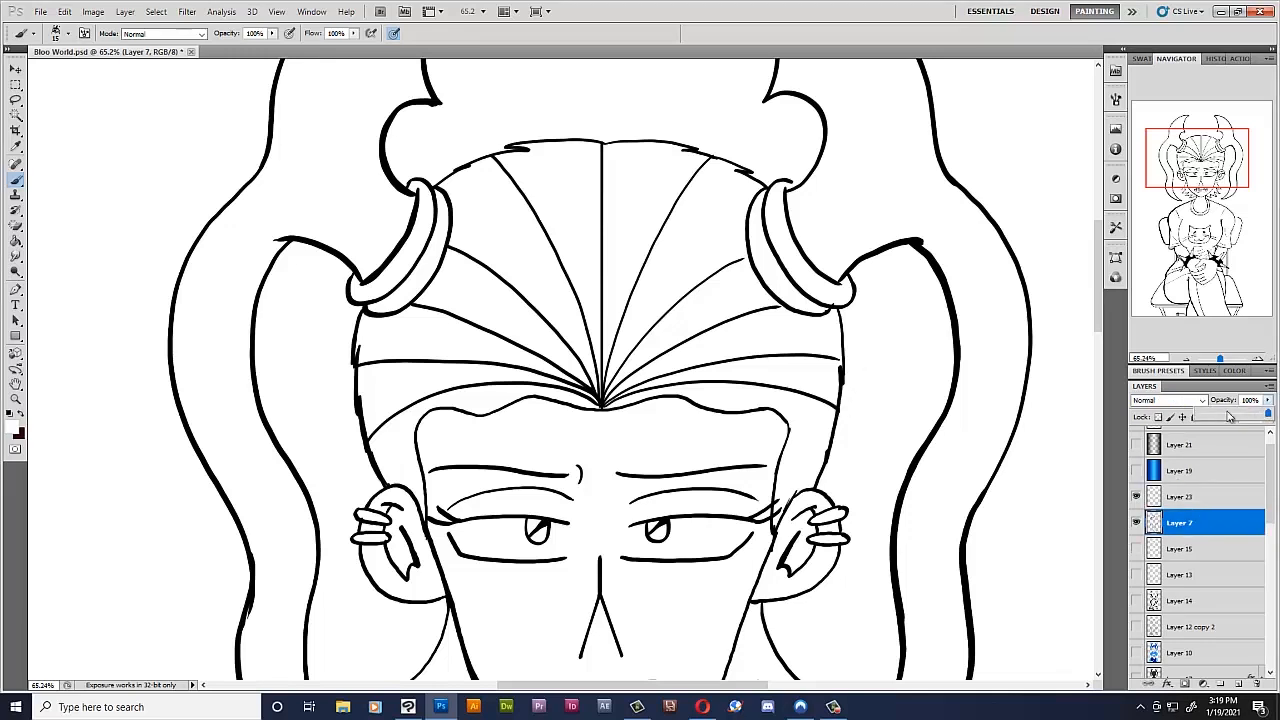
left_click_drag(1218, 418, 1213, 420)
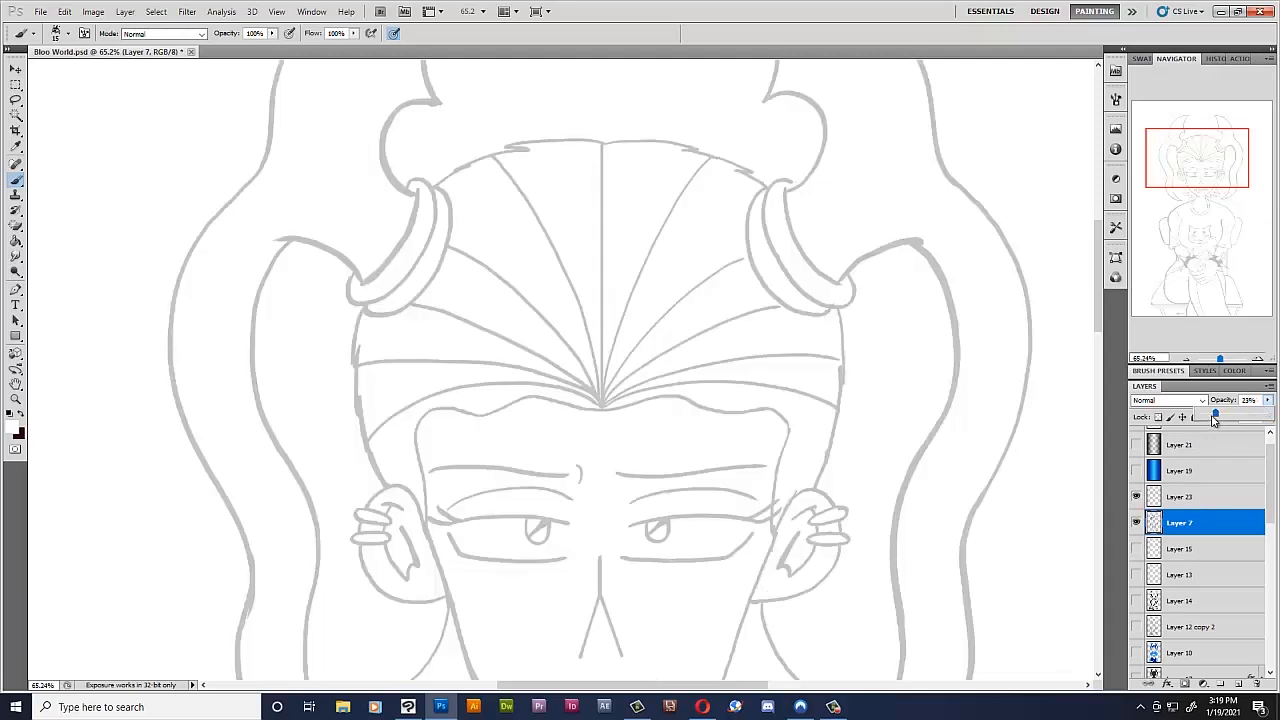
- Make Layer 23 active and set the brush to black at 43% opacity for sketching the new hair
left_click(1195, 499)
scroll(417, 408, "up", 2)
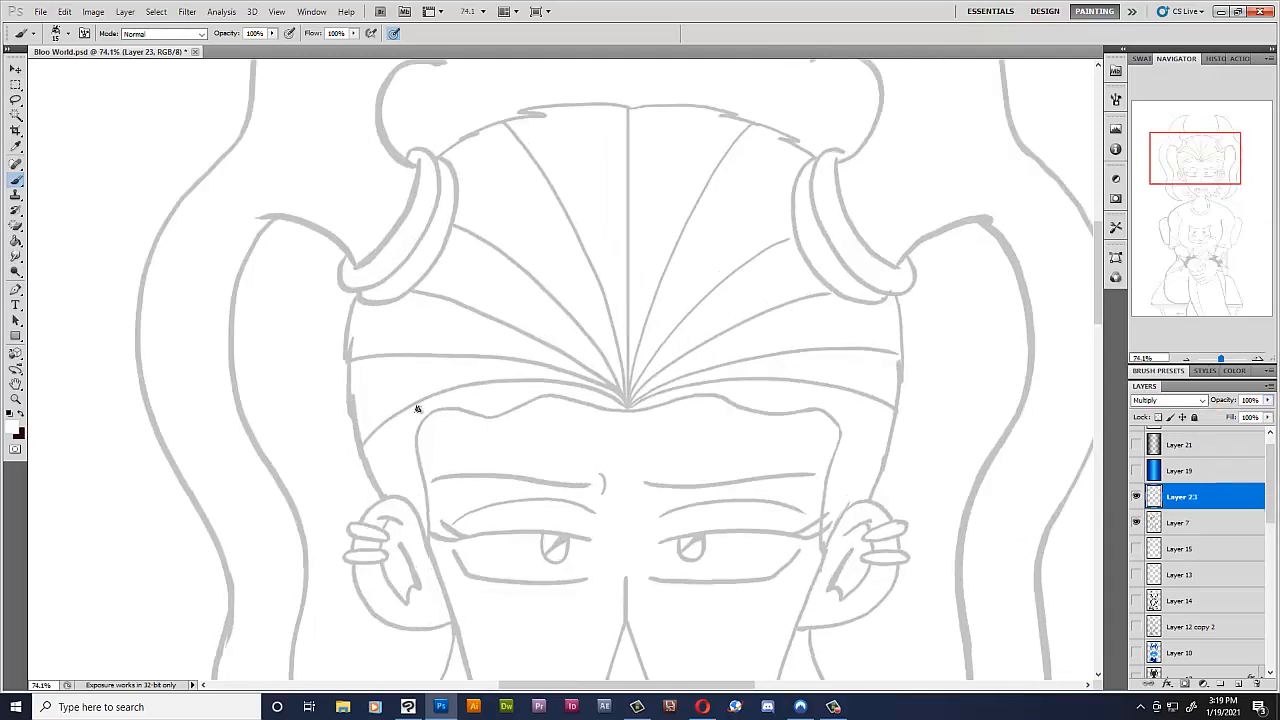
scroll(418, 410, "up", 1)
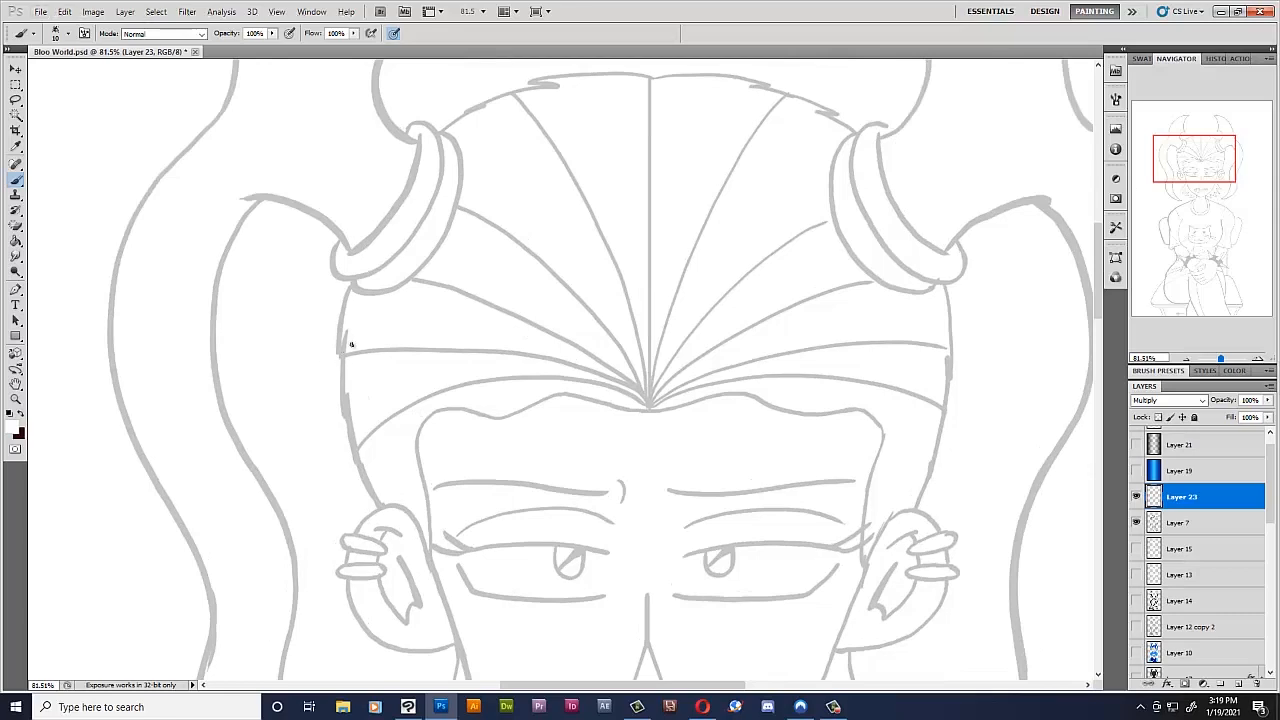
key("d")
key("ctrl+z")
key("ctrl+z")
left_click(1168, 492)
left_click_drag(366, 328, 310, 402)
left_click(272, 34)
left_click_drag(280, 45, 232, 45)
- Roughly sketch the curl above the ear on the left half of the head and the hairline across the forehead
mouse_move(366, 328)
left_mouse_down()
mouse_move(335, 482)
mouse_move(435, 510)
left_mouse_up()
mouse_move(652, 74)
left_mouse_down()
mouse_move(520, 64)
mouse_move(472, 96)
left_mouse_up()
left_click_drag(528, 82, 433, 127)
left_click_drag(342, 279, 324, 325)
left_click_drag(336, 308, 330, 345)
left_click_drag(406, 464, 430, 513)
left_click_drag(417, 401, 430, 513)
mouse_move(414, 440)
left_mouse_down()
mouse_move(728, 396)
mouse_move(784, 404)
mouse_move(490, 392)
mouse_move(645, 388)
left_mouse_up()
- Sketch the raised crown contour and the hair edge beside the left horn, and add a straight centre parting
scroll(640, 163, "up", 2)
mouse_move(644, 182)
left_mouse_down()
mouse_move(470, 158)
mouse_move(392, 240)
left_mouse_up()
mouse_move(605, 156)
left_mouse_down()
mouse_move(420, 195)
mouse_move(385, 247)
left_mouse_up()
left_click_drag(326, 360, 305, 430)
left_click_drag(320, 415, 307, 478)
left_click_drag(640, 180, 428, 235)
left_click_drag(428, 235, 546, 189)
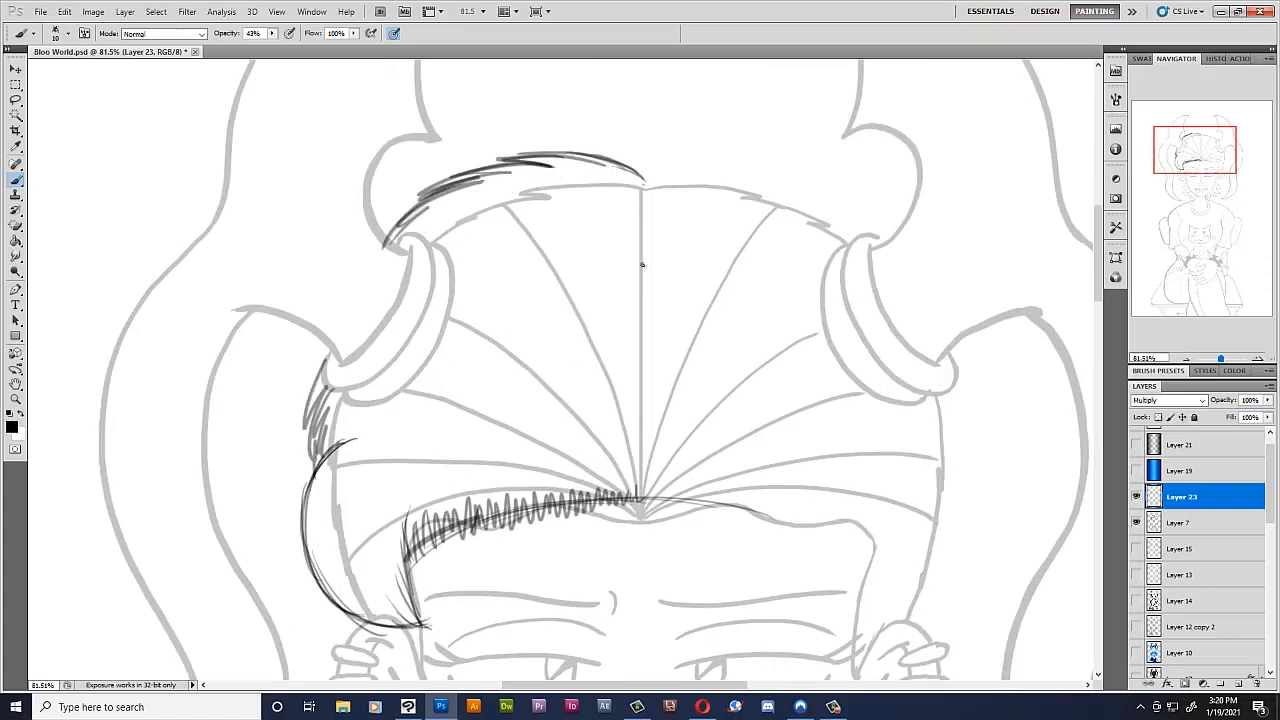
left_click(640, 180)
left_click(641, 497, "shift")
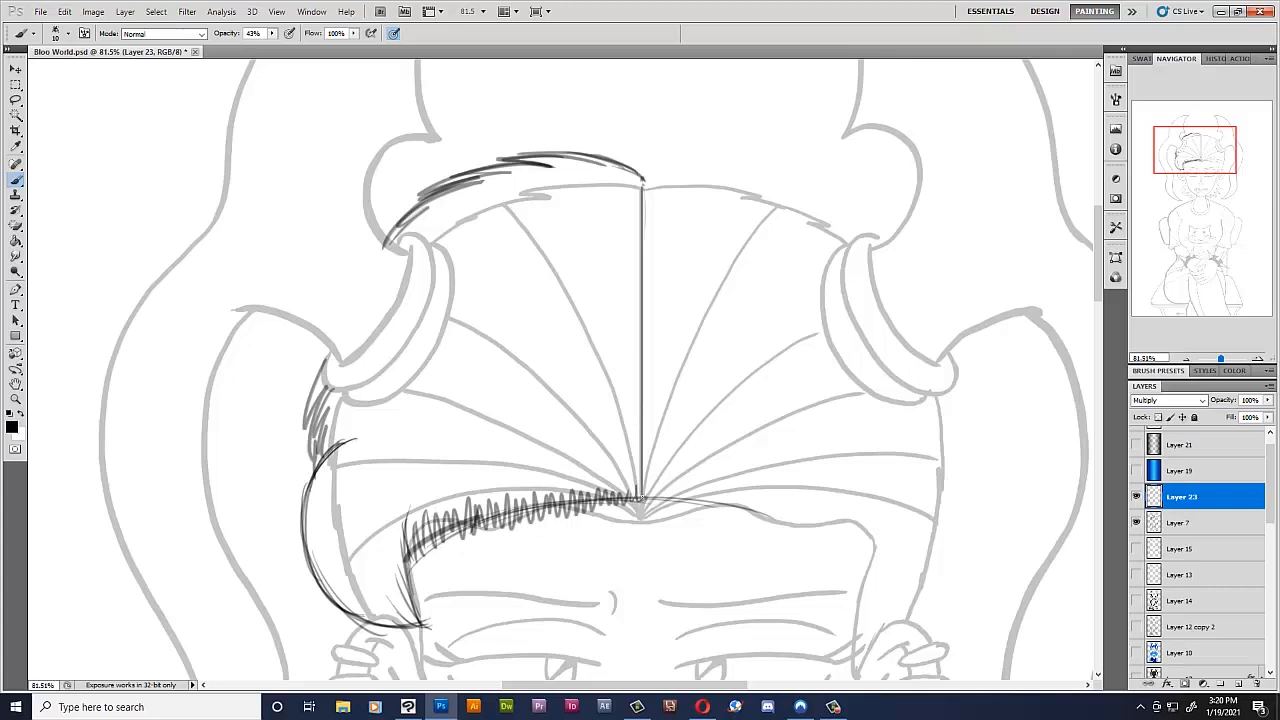
mouse_move(634, 180)
left_mouse_down()
mouse_move(606, 496)
mouse_move(582, 496)
left_mouse_up()
left_click_drag(598, 176, 549, 476)
key("ctrl+alt+z")
key("ctrl+alt+z")
key("ctrl+alt+z")
- Sketch long flowing strands from the crown to the hairline and into the curl across the left half of the hair
left_click_drag(634, 191, 630, 478)
left_click_drag(620, 184, 588, 495)
left_click_drag(556, 165, 532, 494)
left_click_drag(585, 192, 560, 496)
left_click_drag(500, 168, 462, 514)
left_click_drag(448, 208, 400, 526)
left_click_drag(392, 292, 360, 540)
left_click_drag(404, 420, 355, 620)
left_click_drag(370, 446, 325, 575)
left_click_drag(588, 160, 530, 410)
left_click_drag(629, 174, 607, 480)
left_click_drag(637, 186, 626, 462)
left_click_drag(450, 226, 474, 510)
left_click_drag(412, 366, 437, 526)
left_click_drag(537, 222, 482, 456)
- Sketch a jagged edge along the crown from the centre parting to the left horn, with tufts beside the horn's base
left_click_drag(645, 175, 388, 244)
mouse_move(325, 365)
left_mouse_down()
mouse_move(316, 433)
mouse_move(343, 335)
left_mouse_up()
mouse_move(418, 236)
left_mouse_down()
mouse_move(472, 182)
mouse_move(640, 190)
mouse_move(419, 234)
left_mouse_up()
left_click_drag(656, 150, 638, 188)
- Sketch long straight strands hanging from beneath the left ear over the old spiky hair
left_click(1220, 358)
mouse_move(1214, 162)
left_mouse_down()
mouse_move(1219, 185)
mouse_move(1189, 174)
mouse_move(1187, 196)
left_mouse_up()
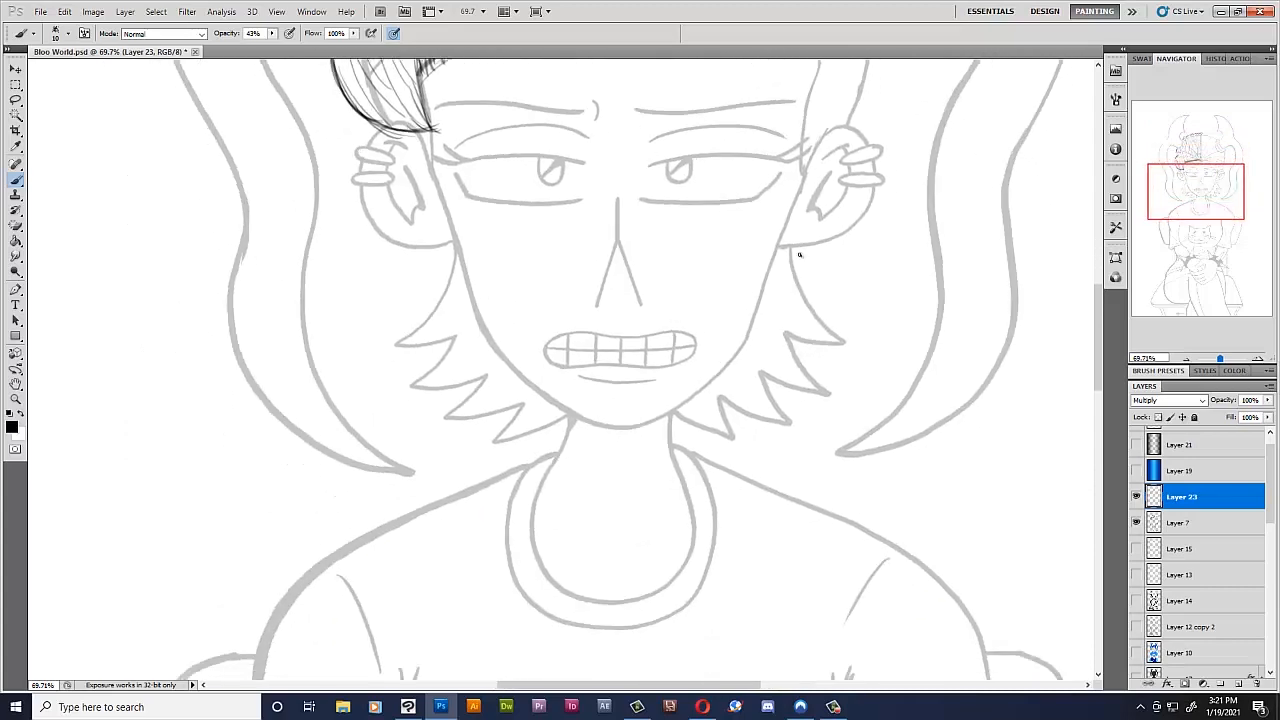
scroll(544, 382, "up", 2)
scroll(544, 382, "up", 2)
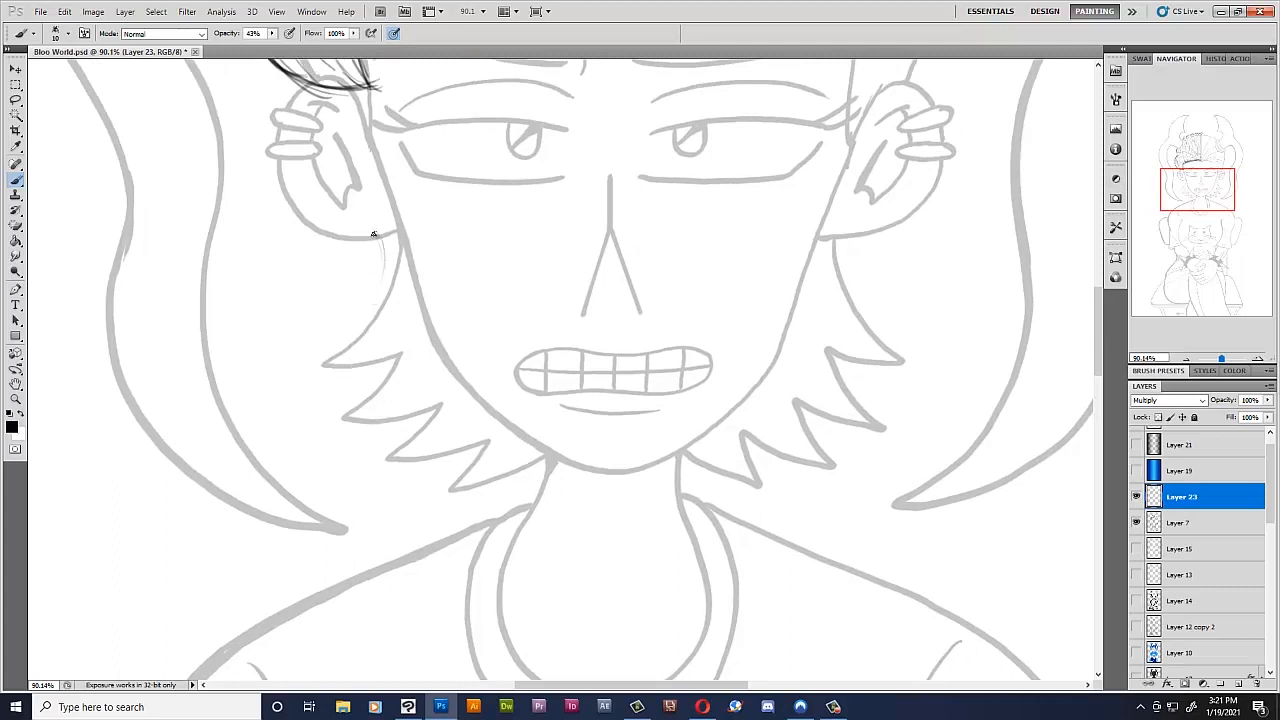
left_click_drag(376, 245, 355, 340)
left_click_drag(380, 240, 346, 333)
left_click_drag(378, 272, 334, 446)
left_click_drag(360, 330, 377, 478)
mouse_move(338, 364)
left_mouse_down()
mouse_move(390, 500)
mouse_move(363, 382)
mouse_move(384, 488)
left_mouse_up()
left_click_drag(404, 250, 366, 390)
mouse_move(366, 390)
left_mouse_down()
mouse_move(389, 474)
mouse_move(422, 510)
left_mouse_up()
- Fill the hair along the left side of the jaw with strands reaching the neck
left_click_drag(543, 452, 524, 499)
left_click_drag(494, 438, 470, 506)
left_click_drag(438, 410, 478, 514)
left_click_drag(425, 468, 439, 517)
left_click_drag(428, 413, 406, 513)
mouse_move(370, 237)
left_mouse_down()
mouse_move(324, 388)
mouse_move(353, 500)
left_mouse_up()
left_click_drag(388, 284, 356, 410)
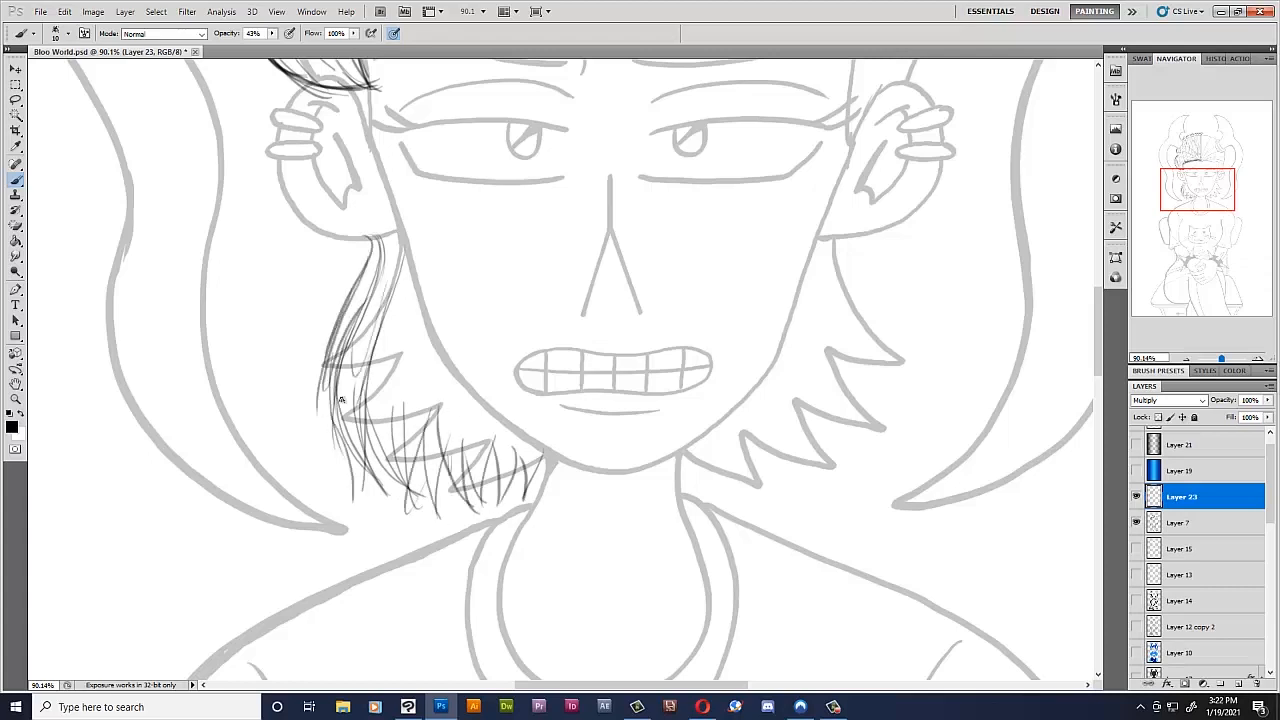
left_click_drag(328, 350, 318, 414)
left_click_drag(414, 304, 417, 430)
left_click_drag(458, 382, 468, 462)
left_click_drag(432, 352, 438, 430)
left_click_drag(528, 440, 530, 484)
left_click_drag(446, 358, 458, 430)
left_click_drag(842, 232, 878, 385)
left_click_drag(882, 392, 850, 488)
key("ctrl+z")
key("ctrl+z")
- Sketch the outer strands below the right ear and short strands under the jaw beside the neck
mouse_move(845, 283)
left_mouse_down()
mouse_move(882, 351)
mouse_move(858, 474)
left_mouse_up()
left_click_drag(846, 288, 892, 405)
left_click_drag(874, 420, 843, 479)
left_click_drag(853, 364, 822, 482)
left_click_drag(870, 398, 827, 494)
left_click_drag(689, 444, 705, 484)
left_click_drag(734, 432, 723, 494)
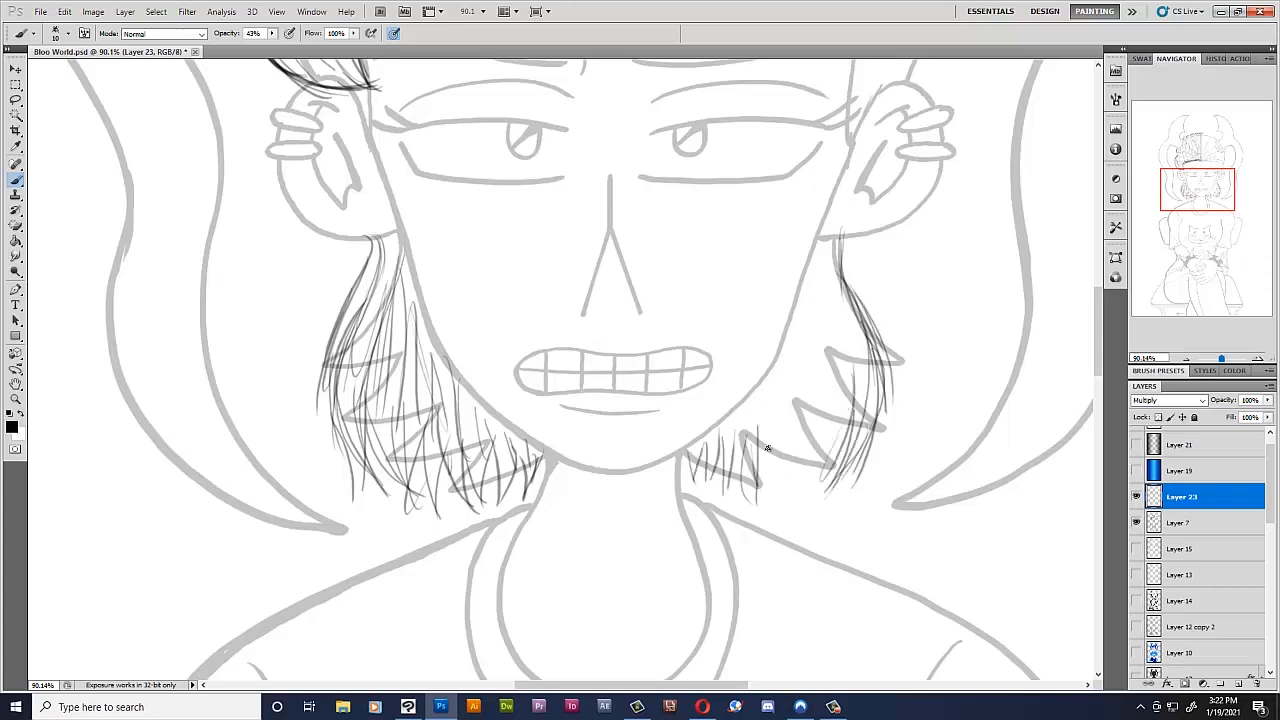
left_click_drag(773, 414, 758, 504)
left_click_drag(848, 270, 890, 326)
left_click_drag(778, 402, 804, 517)
left_click_drag(824, 402, 779, 512)
left_click_drag(812, 286, 776, 448)
left_click_drag(820, 254, 842, 434)
left_click_drag(831, 292, 852, 468)
left_click_drag(835, 342, 809, 426)
left_click_drag(814, 338, 797, 450)
left_click_drag(802, 354, 778, 446)
left_click_drag(766, 378, 746, 446)
left_click_drag(688, 454, 694, 488)
left_click_drag(708, 466, 703, 467)
key("ctrl+alt+z")
key("ctrl+alt+z")
key("ctrl+alt+z")
key("ctrl+alt+z")
key("ctrl+alt+z")
key("ctrl+alt+z")
key("ctrl+alt+z")
key("ctrl+alt+z")
key("ctrl+alt+z")
key("ctrl+alt+z")
key("ctrl+alt+z")
key("ctrl+alt+z")
key("ctrl+alt+z")
key("ctrl+alt+z")
key("ctrl+alt+z")
key("ctrl+alt+z")
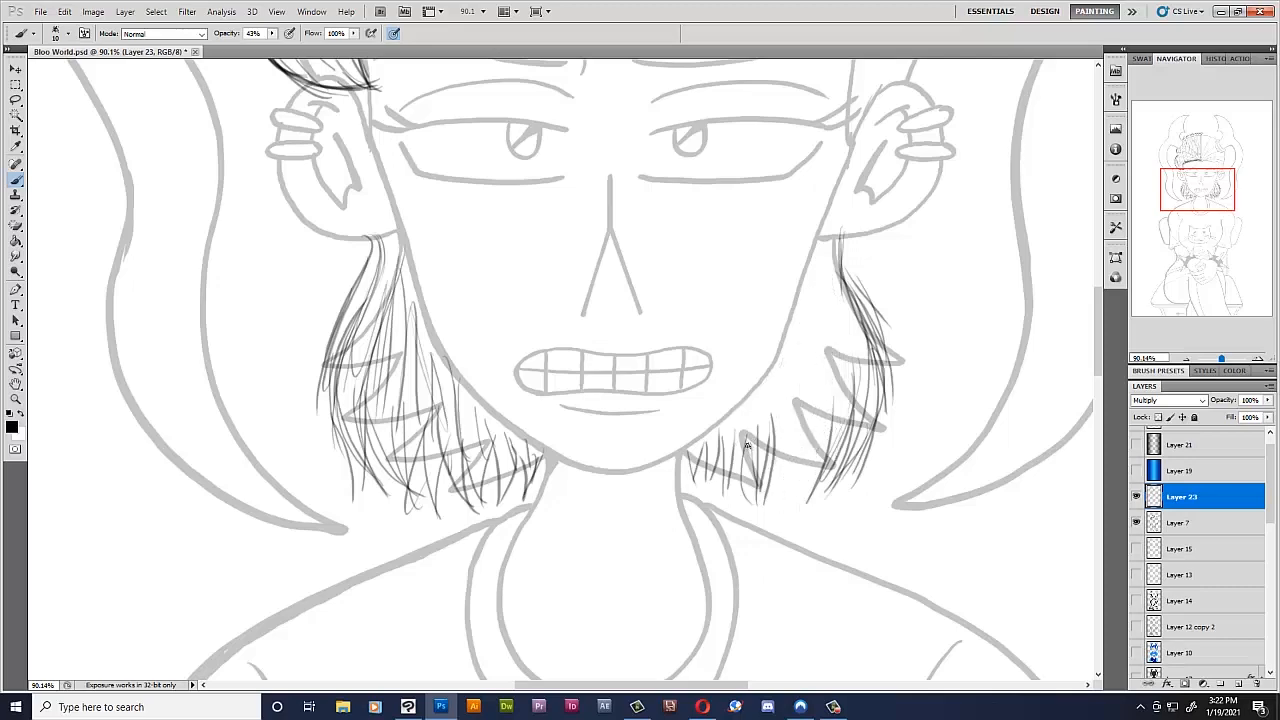
key("ctrl+alt+z")
key("ctrl+alt+z")
key("ctrl+alt+z")
key("ctrl+alt+z")
key("ctrl+alt+z")
- Reduce the opacity of the hair sketch on Layer 23 to about 53%
left_click_drag(1204, 191, 1200, 151)
scroll(869, 551, "down", 1)
left_click(1267, 400)
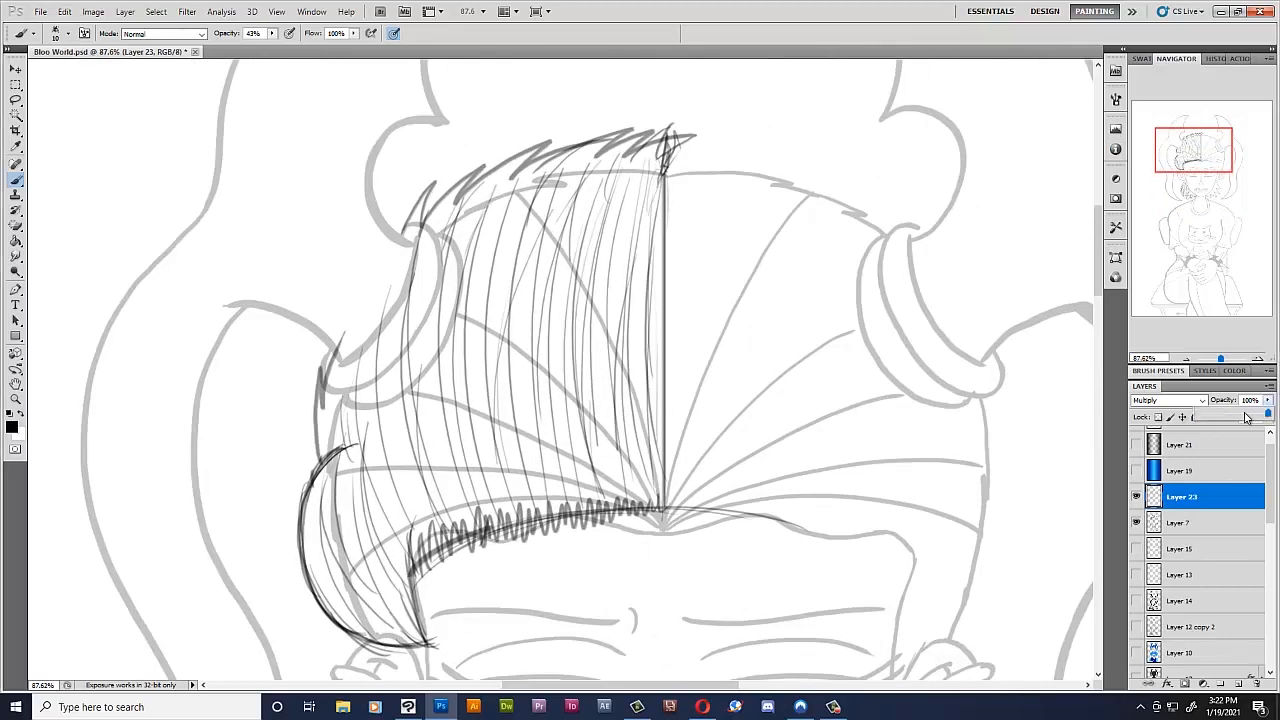
left_click_drag(1266, 413, 1236, 414)
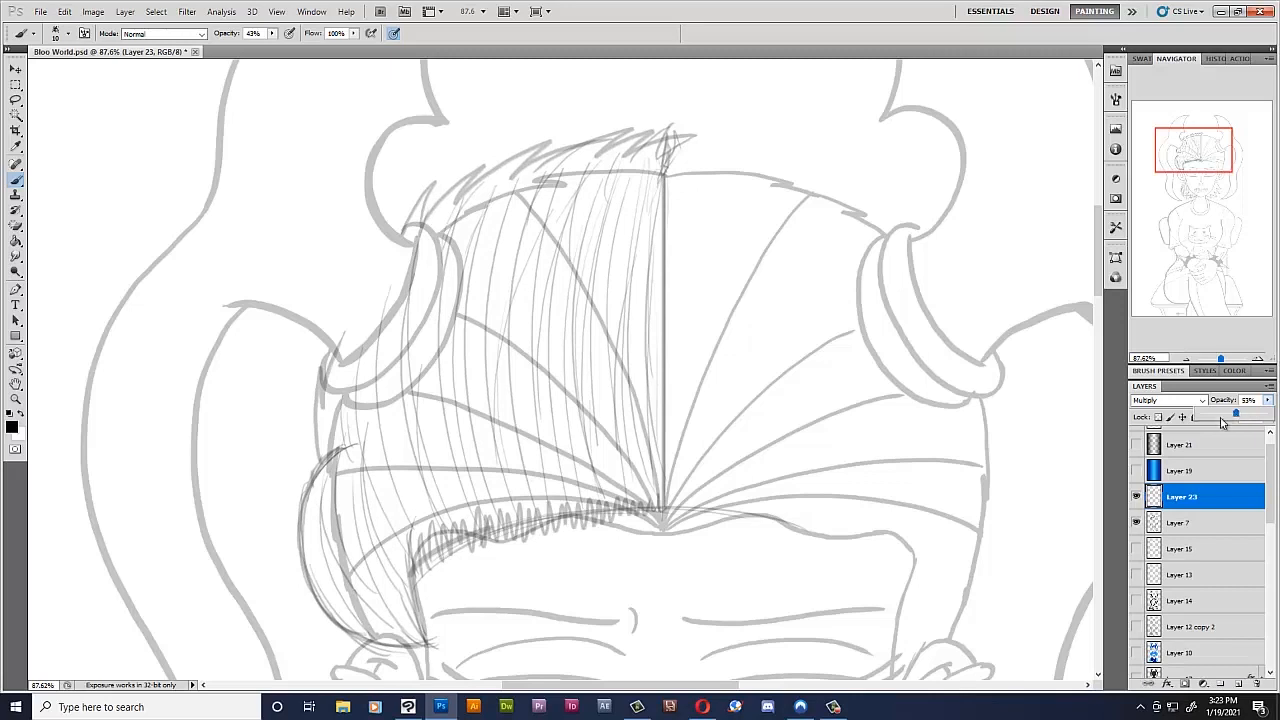
- Add a new layer above the Layer 23 sketch and set the brush opacity to 100%
left_click(1241, 685)
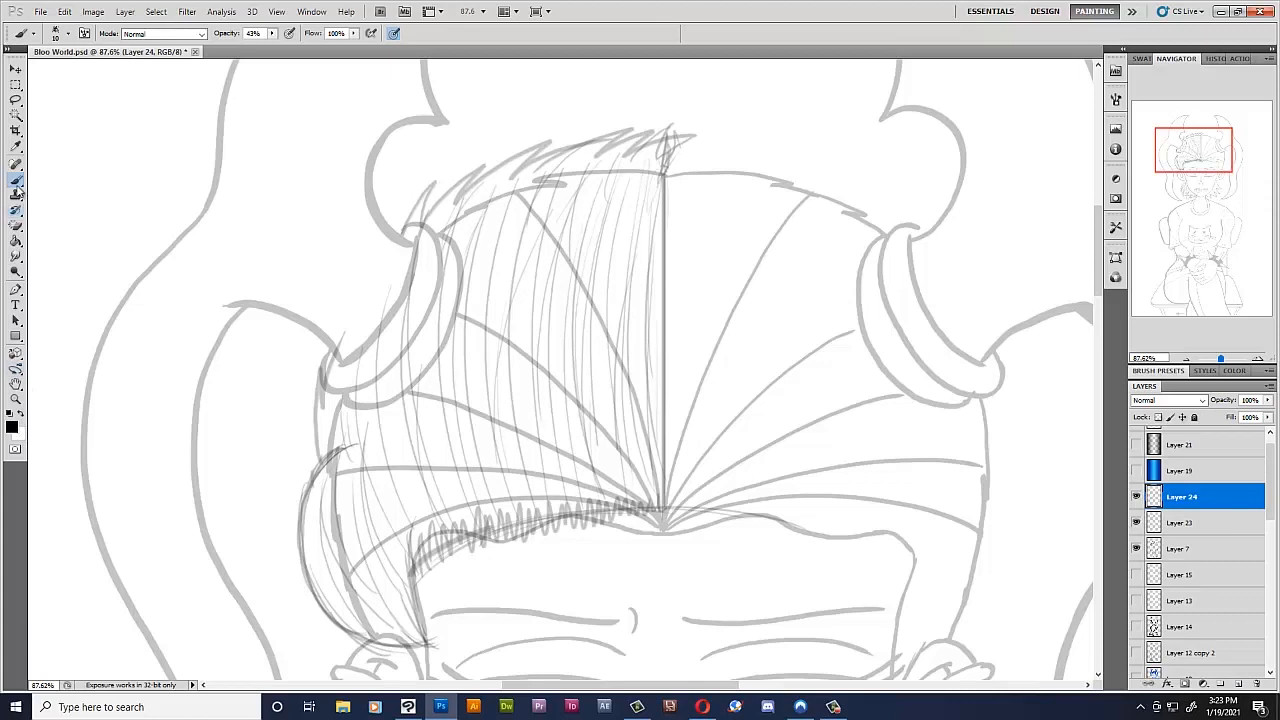
left_click(272, 33)
left_click_drag(270, 46, 375, 57)
left_click(387, 45)
- Adjust the brush size and ink the curl above the left ear and the zigzag hairline up to the centre parting
scroll(352, 450, "up", 2)
left_click_drag(1100, 287, 1092, 296)
scroll(320, 368, "up", 3)
key("bracketleft")
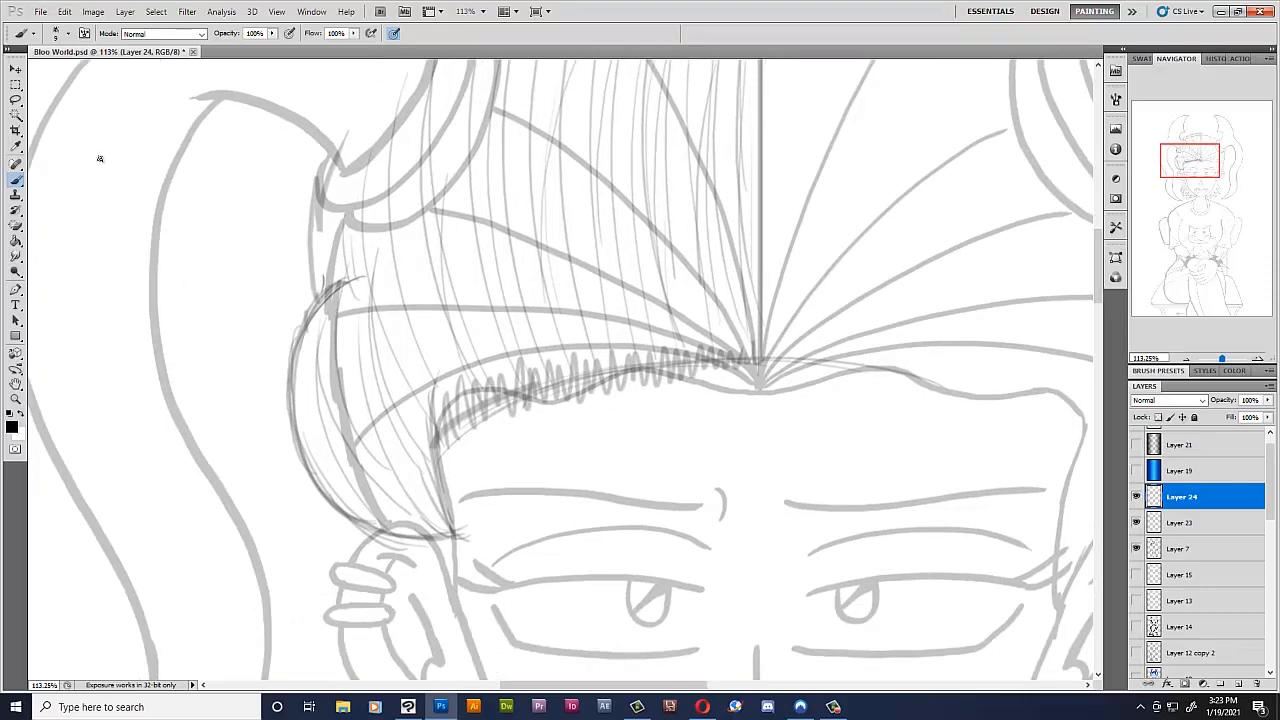
left_click(68, 33)
left_click_drag(157, 178, 154, 180)
left_click(115, 134)
left_click(277, 51)
scroll(333, 282, "up", 1)
mouse_move(316, 303)
left_mouse_down()
mouse_move(320, 279)
mouse_move(295, 340)
mouse_move(286, 428)
mouse_move(298, 480)
mouse_move(294, 450)
mouse_move(318, 512)
mouse_move(400, 562)
mouse_move(470, 565)
mouse_move(451, 372)
left_mouse_up()
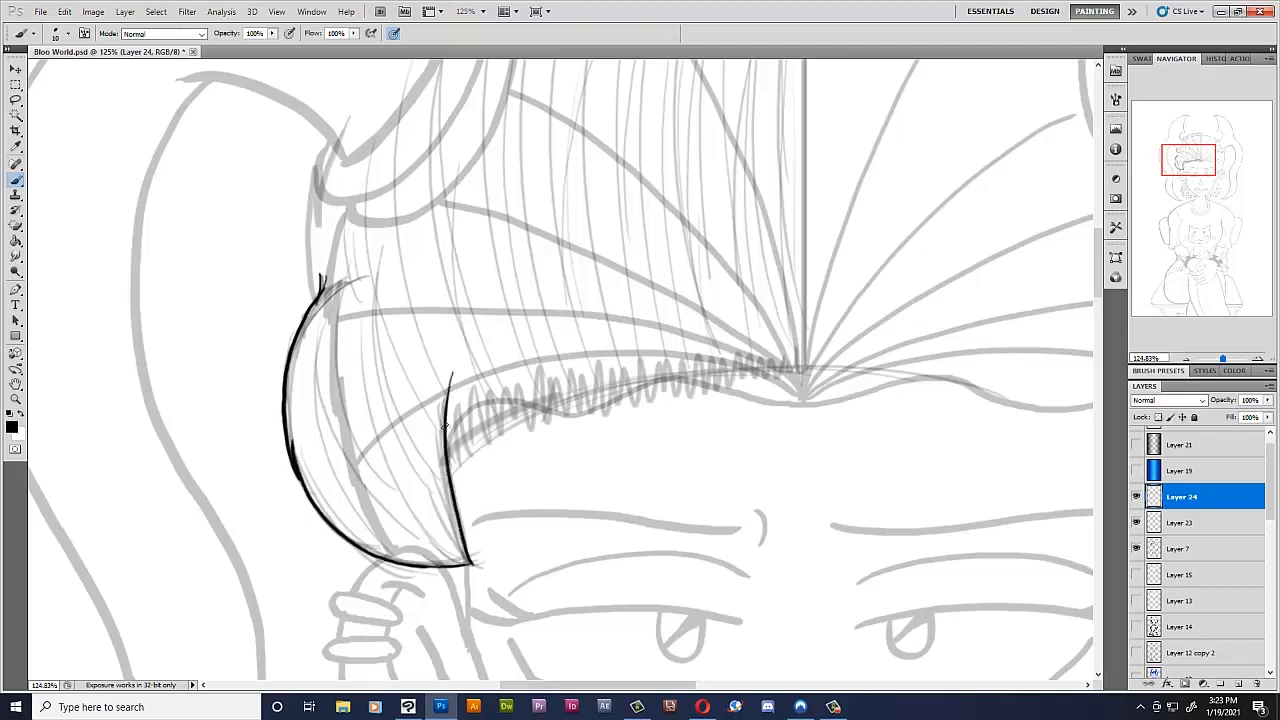
mouse_move(458, 469)
left_mouse_down()
mouse_move(463, 405)
mouse_move(478, 448)
mouse_move(505, 383)
mouse_move(530, 380)
mouse_move(536, 428)
mouse_move(540, 379)
mouse_move(558, 412)
mouse_move(562, 378)
mouse_move(576, 408)
mouse_move(596, 383)
mouse_move(812, 366)
left_mouse_up()
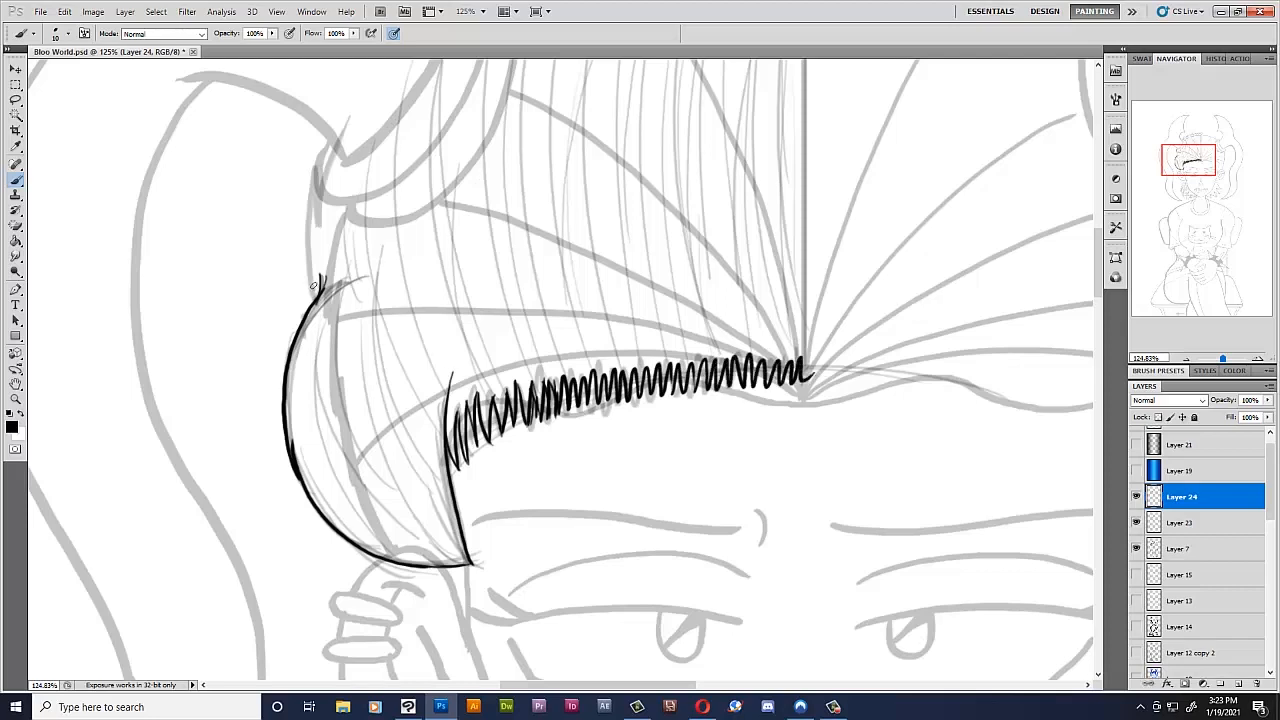
- Ink the hair edge beside the left horn's base and the jagged crown line up to the centre parting
scroll(306, 413, "up", 5)
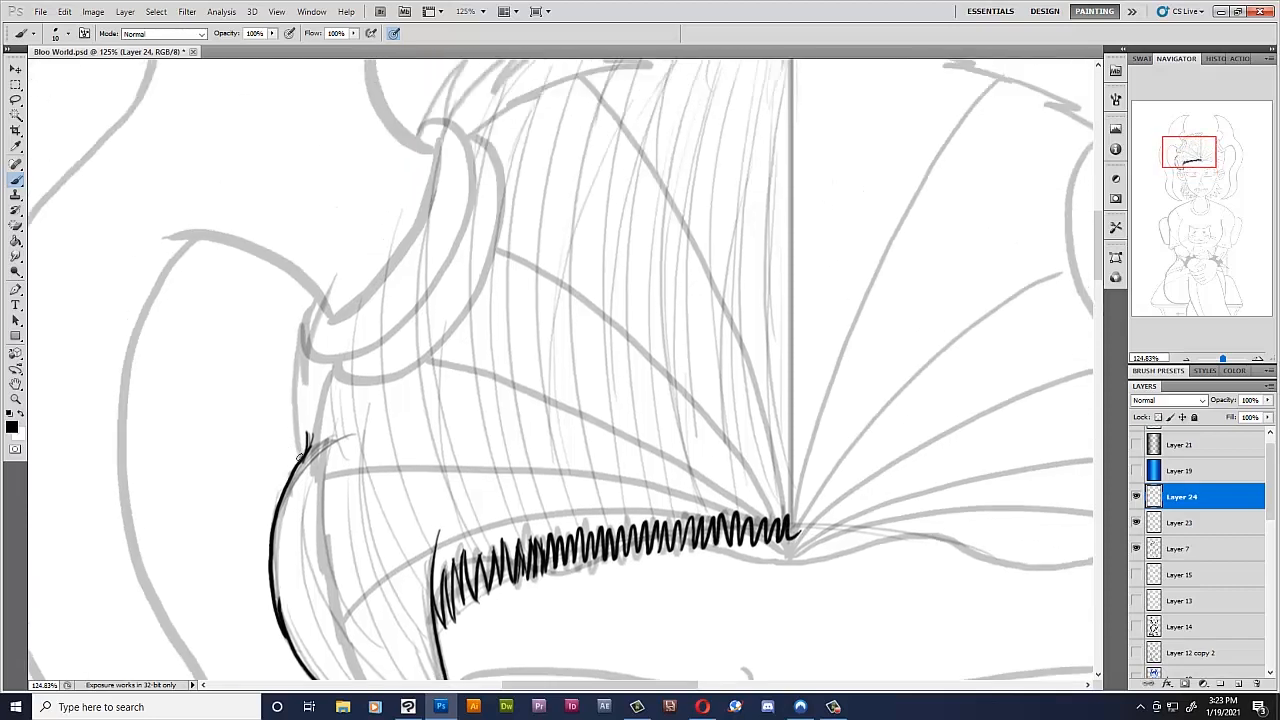
left_click_drag(303, 440, 302, 318)
left_click_drag(300, 362, 322, 288)
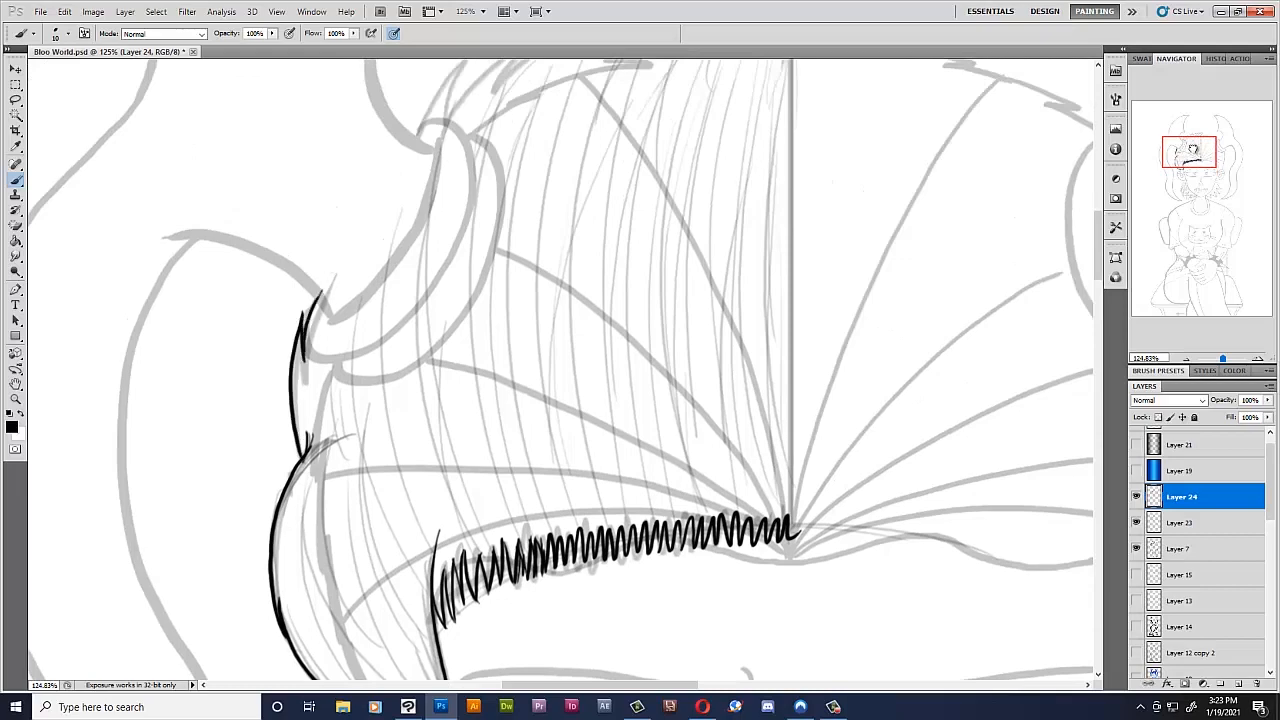
left_click_drag(1192, 152, 1170, 125)
mouse_move(418, 257)
left_mouse_down()
mouse_move(657, 184)
mouse_move(748, 190)
left_mouse_up()
left_click_drag(1184, 150, 1186, 155)
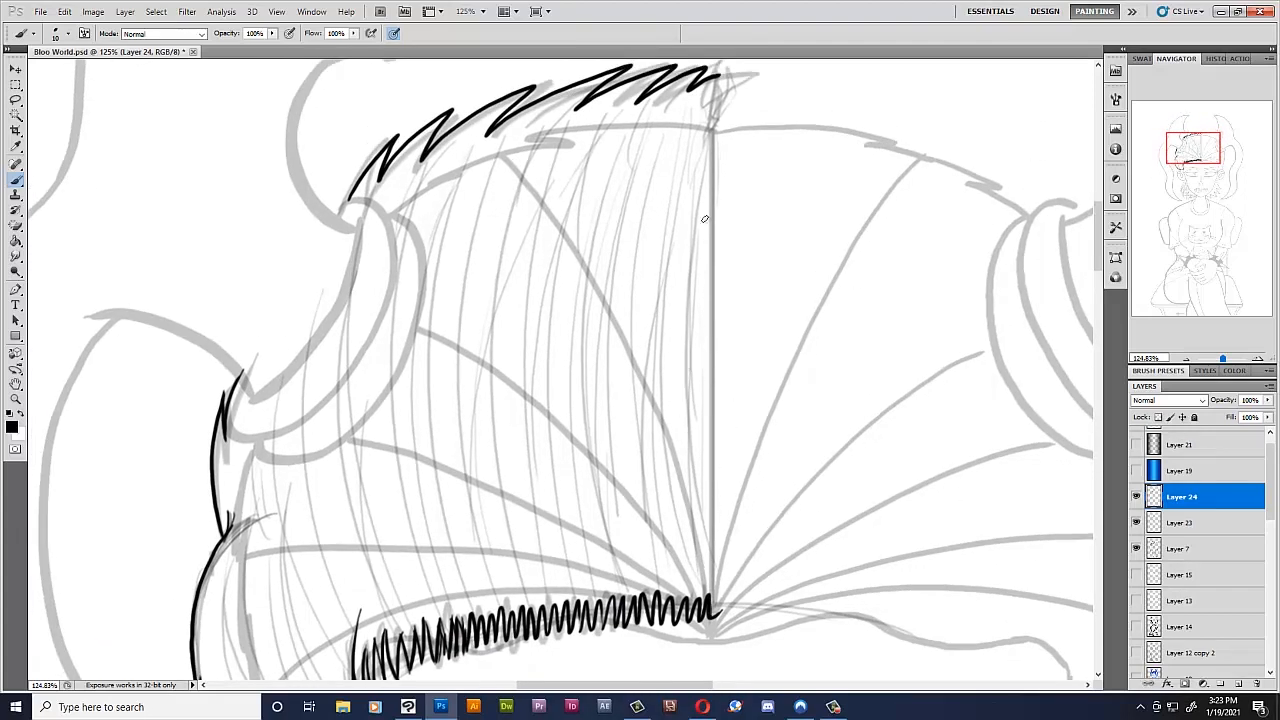
mouse_move(712, 88)
left_mouse_down()
mouse_move(727, 450)
mouse_move(726, 598)
mouse_move(714, 608)
left_mouse_up()
scroll(693, 548, "up", 1)
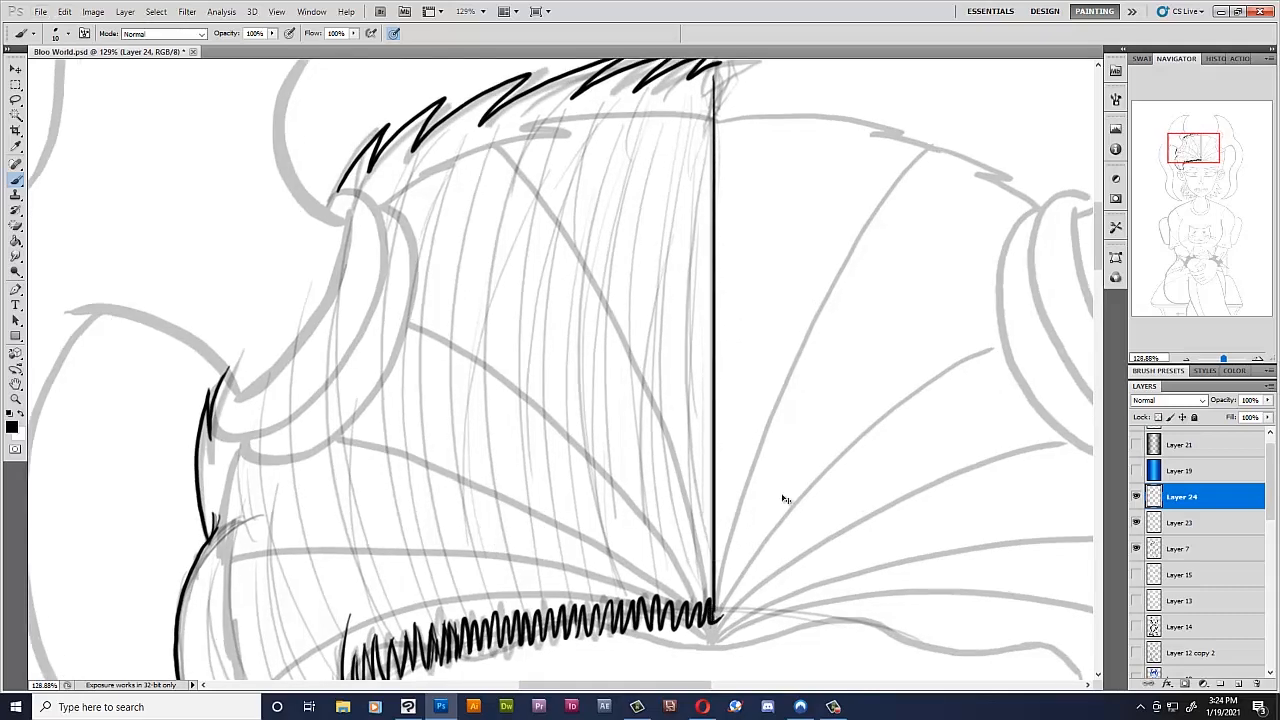
key("ctrl+z")
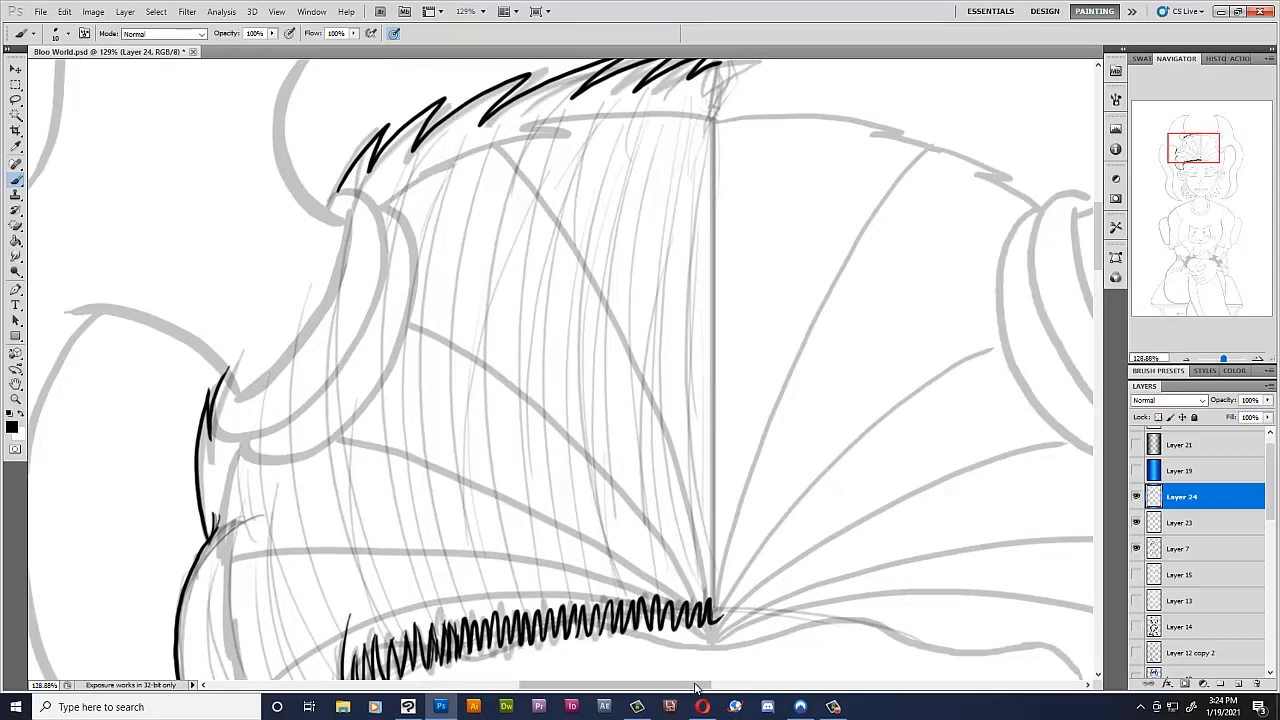
- Ink long, slightly curved hair strands from the hairline up to the crown, just left of the centre parting
scroll(668, 690, "down", 3)
mouse_move(668, 640)
left_mouse_down()
mouse_move(684, 192)
mouse_move(708, 118)
left_mouse_up()
key("ctrl+z")
left_click_drag(668, 503, 675, 430)
left_click_drag(650, 408, 658, 133)
left_click_drag(647, 495, 644, 118)
mouse_move(626, 493)
left_mouse_down()
mouse_move(621, 118)
mouse_move(606, 129)
left_mouse_up()
left_click_drag(586, 487, 603, 90)
mouse_move(565, 491)
left_mouse_down()
mouse_move(539, 247)
mouse_move(582, 90)
left_mouse_up()
left_click_drag(545, 499, 556, 126)
- Continue inking hair strands across the outer part of the crown toward the left horn's base
left_click_drag(457, 512, 462, 134)
left_click_drag(438, 514, 446, 140)
mouse_move(398, 510)
left_mouse_down()
mouse_move(414, 154)
mouse_move(404, 166)
left_mouse_up()
left_click_drag(369, 496, 353, 284)
left_click_drag(334, 442, 341, 297)
left_click_drag(306, 438, 292, 360)
- Ink curved strands inside the hair curl above the left ear, following its rounded outline
left_click_drag(378, 648, 352, 450)
left_click_drag(372, 640, 338, 444)
left_click_drag(362, 665, 310, 425)
mouse_move(325, 655)
left_mouse_down()
mouse_move(285, 460)
mouse_move(262, 480)
left_mouse_up()
left_click_drag(378, 628, 326, 434)
left_click_drag(322, 480, 294, 424)
left_click_drag(300, 494, 283, 428)
- Fill the remaining gaps in the left half of the crown with additional thin strands
left_click_drag(398, 538, 383, 376)
left_click_drag(436, 520, 463, 159)
left_click_drag(460, 314, 466, 142)
left_click_drag(490, 296, 508, 147)
left_click_drag(614, 328, 630, 149)
left_click_drag(628, 484, 616, 345)
left_click_drag(498, 505, 478, 395)
- Ink the outer edge and jagged tips of the hair lock hanging below the left ear
scroll(493, 257, "down", 2)
left_click_drag(1191, 157, 1190, 189)
scroll(430, 400, "up", 2)
left_click_drag(391, 302, 337, 507)
left_click_drag(346, 434, 376, 566)
left_click_drag(350, 498, 385, 578)
mouse_move(375, 524)
left_mouse_down()
mouse_move(400, 593)
mouse_move(431, 620)
left_mouse_up()
mouse_move(431, 558)
left_mouse_down()
mouse_move(457, 568)
mouse_move(496, 624)
left_mouse_up()
left_click_drag(499, 550, 530, 612)
left_click_drag(532, 612, 566, 606)
left_click_drag(564, 550, 584, 551)
- Fill the lock below the left ear with fine strands and reinforce its outer edge
left_click_drag(454, 630, 482, 552)
left_click_drag(404, 334, 358, 502)
left_click_drag(408, 298, 371, 492)
left_click_drag(425, 314, 397, 508)
left_click_drag(437, 378, 424, 545)
left_click_drag(450, 426, 456, 568)
left_click_drag(476, 453, 490, 556)
left_click_drag(372, 440, 359, 542)
left_click_drag(496, 486, 510, 552)
left_click_drag(532, 508, 546, 548)
left_click_drag(463, 432, 471, 524)
scroll(516, 488, "down", 2)
scroll(512, 485, "up", 1)
left_click_drag(426, 317, 387, 521)
mouse_move(408, 449)
left_mouse_down()
mouse_move(397, 568)
mouse_move(438, 599)
left_mouse_up()
mouse_move(414, 328)
left_mouse_down()
mouse_move(388, 576)
mouse_move(368, 512)
left_mouse_up()
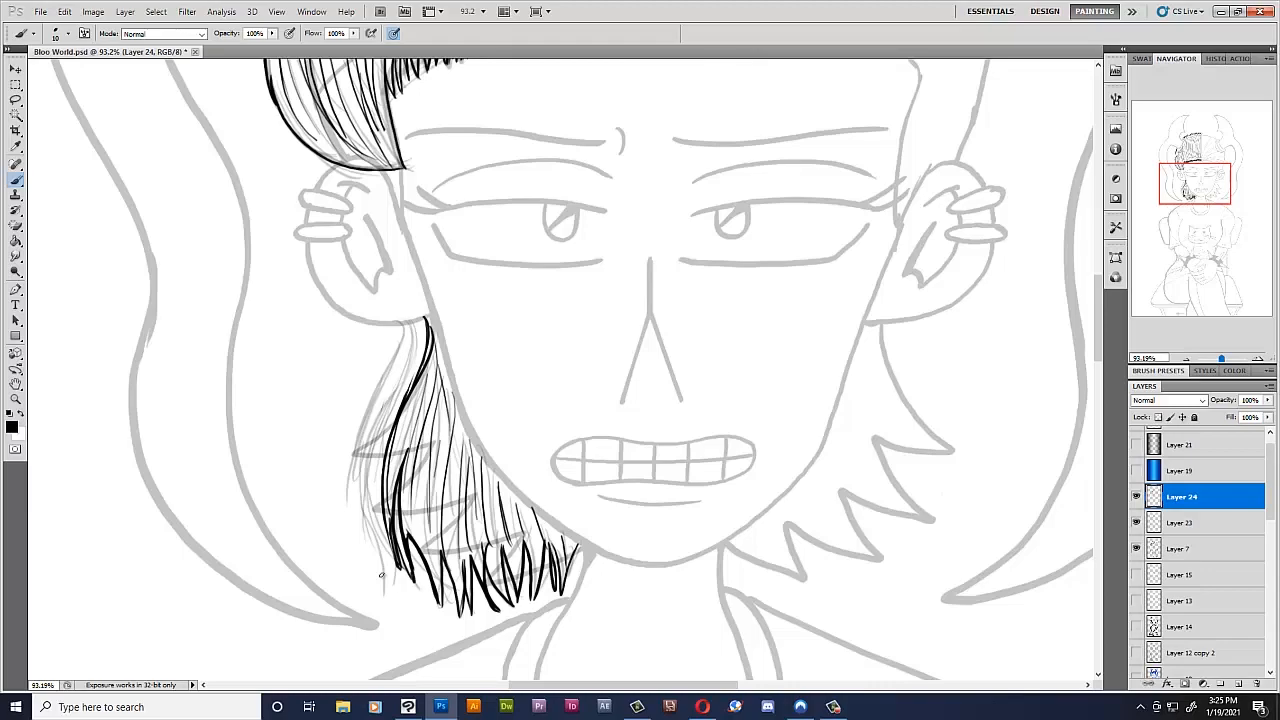
- Ink the small pointed wisp of hair in front of the left ear, below the curl
scroll(498, 508, "down", 4)
scroll(465, 440, "up", 3)
left_click_drag(414, 248, 428, 283)
scroll(430, 265, "down", 4)
- Delete the Layer 23 sketch and lasso around the whole inked left half of the hair
scroll(430, 265, "up", 3)
scroll(440, 270, "down", 6)
left_click_drag(1236, 206, 1240, 190)
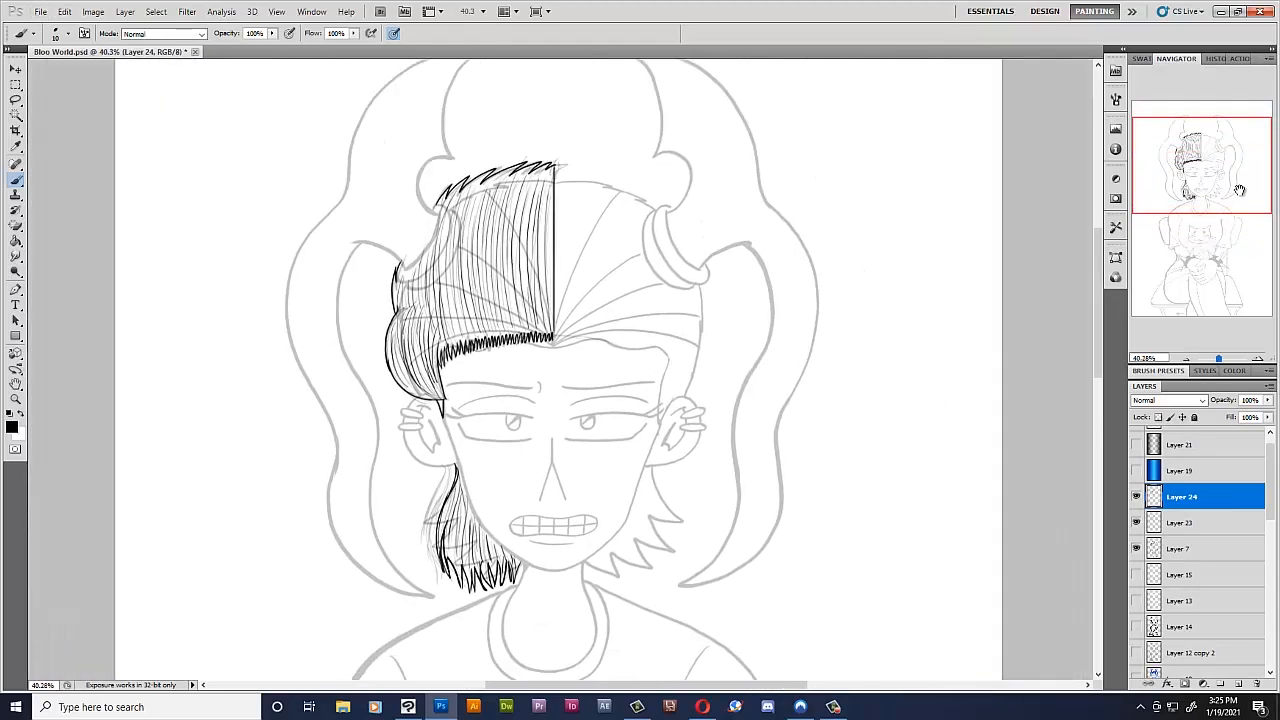
left_click(15, 68)
left_click(1136, 523)
left_click_drag(1195, 523, 1257, 684)
key("l")
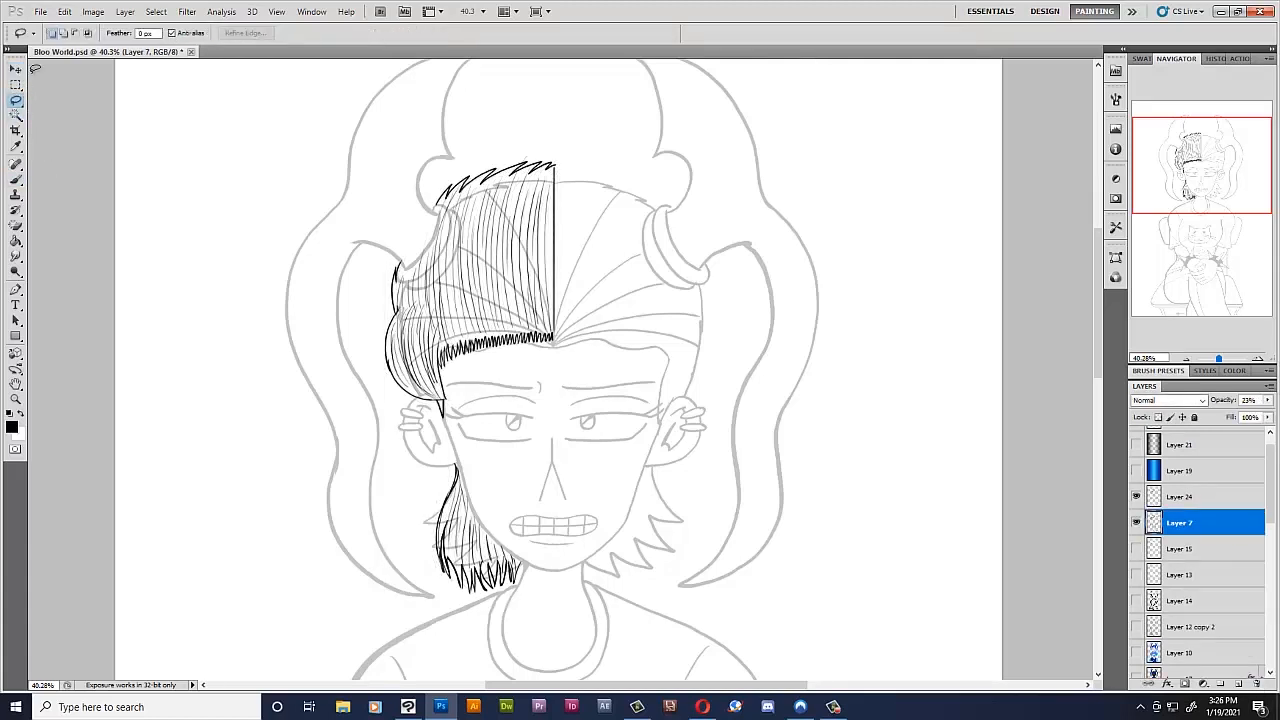
mouse_move(479, 146)
left_mouse_down()
mouse_move(586, 262)
mouse_move(516, 453)
mouse_move(488, 611)
mouse_move(402, 456)
mouse_move(396, 226)
mouse_move(455, 152)
left_mouse_up()
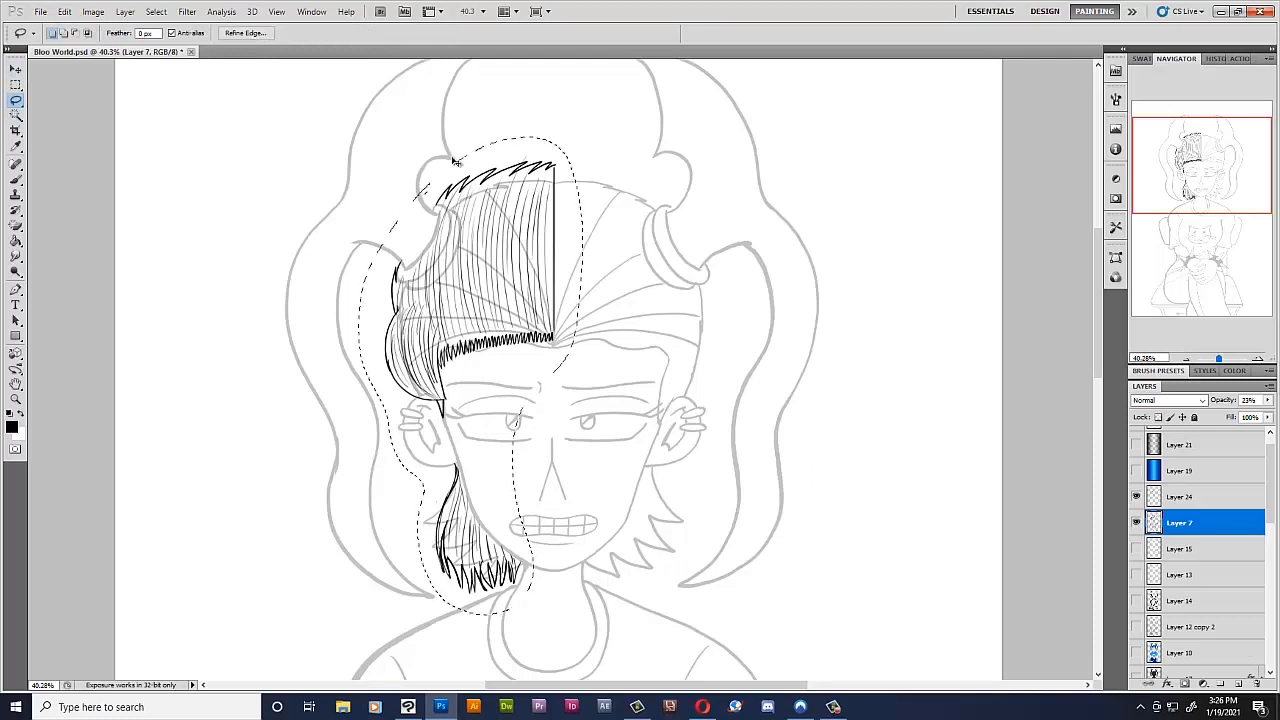
key("ctrl+n")
key("Return")
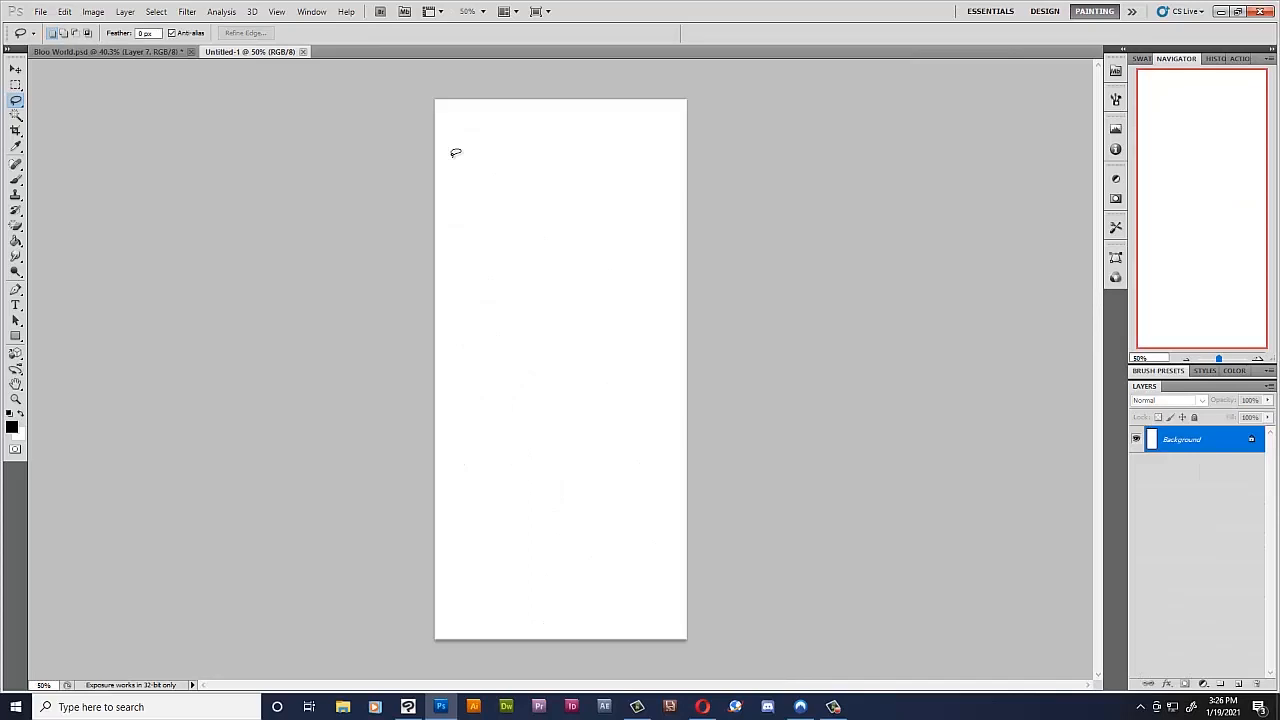
key("ctrl+v")
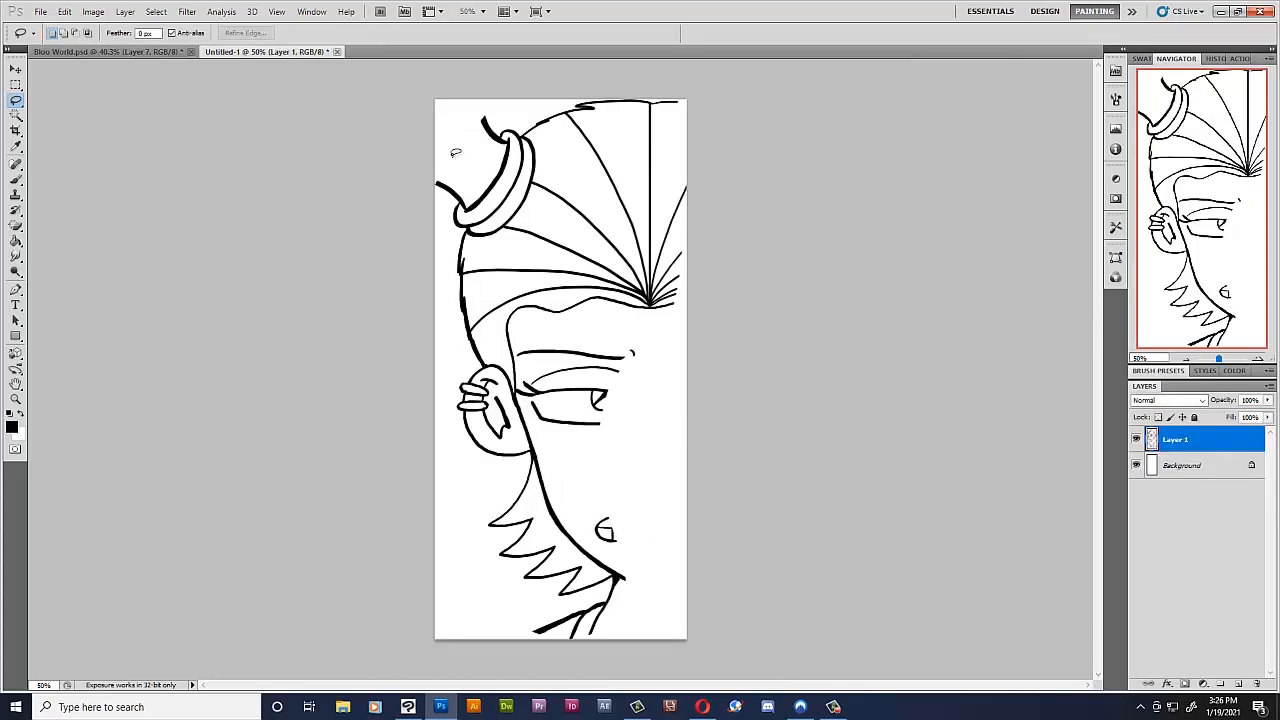
left_click(337, 52)
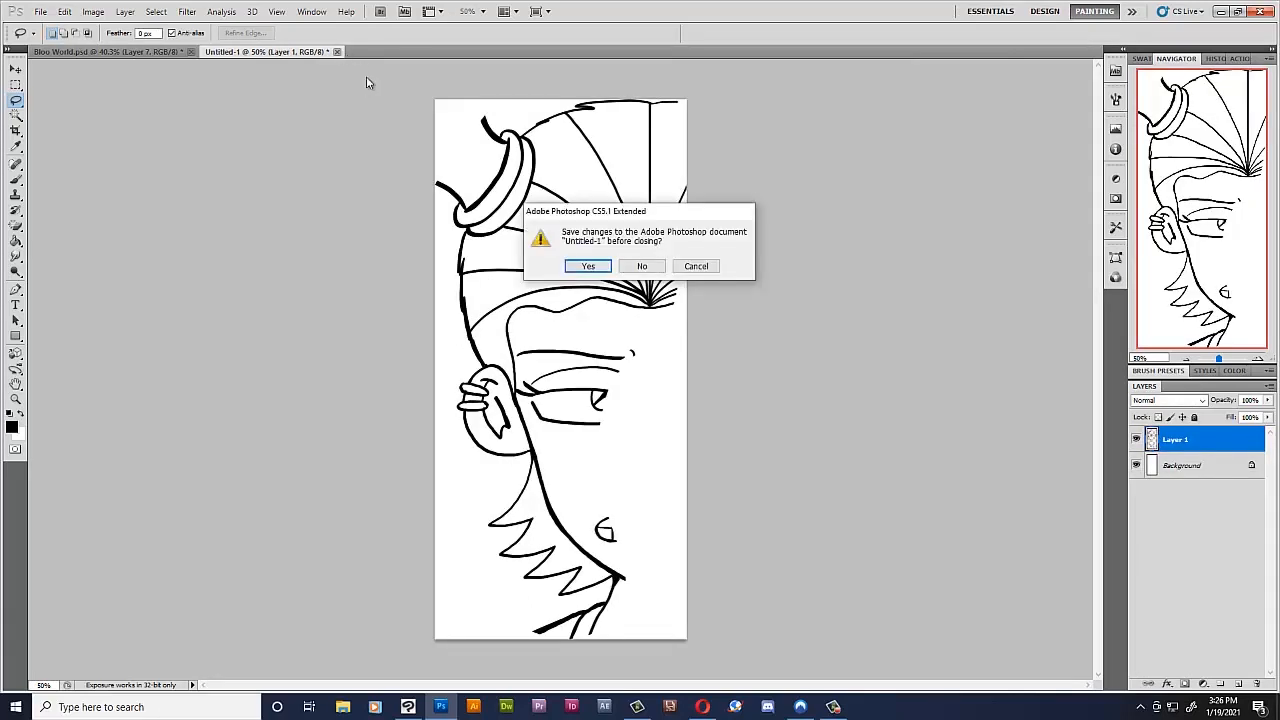
left_click(642, 266)
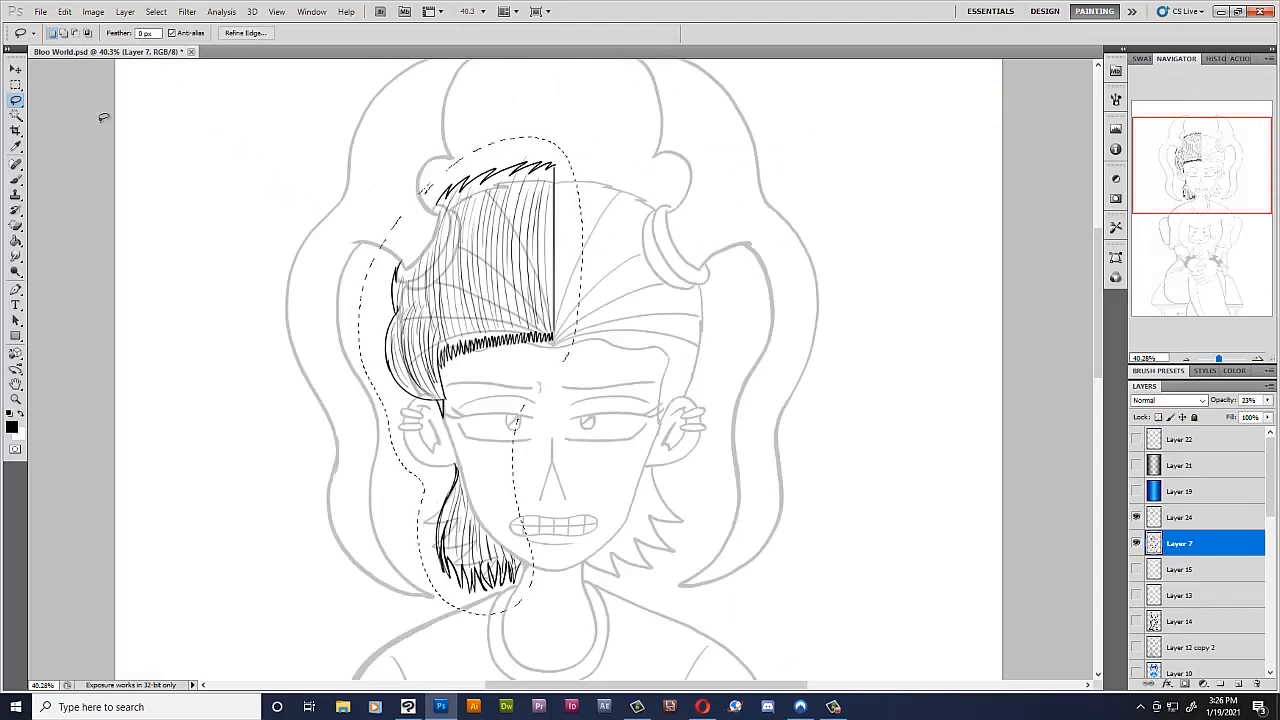
- Copy the selected hair from Layer 24 into a new document and flip that canvas horizontally
left_click(1185, 519)
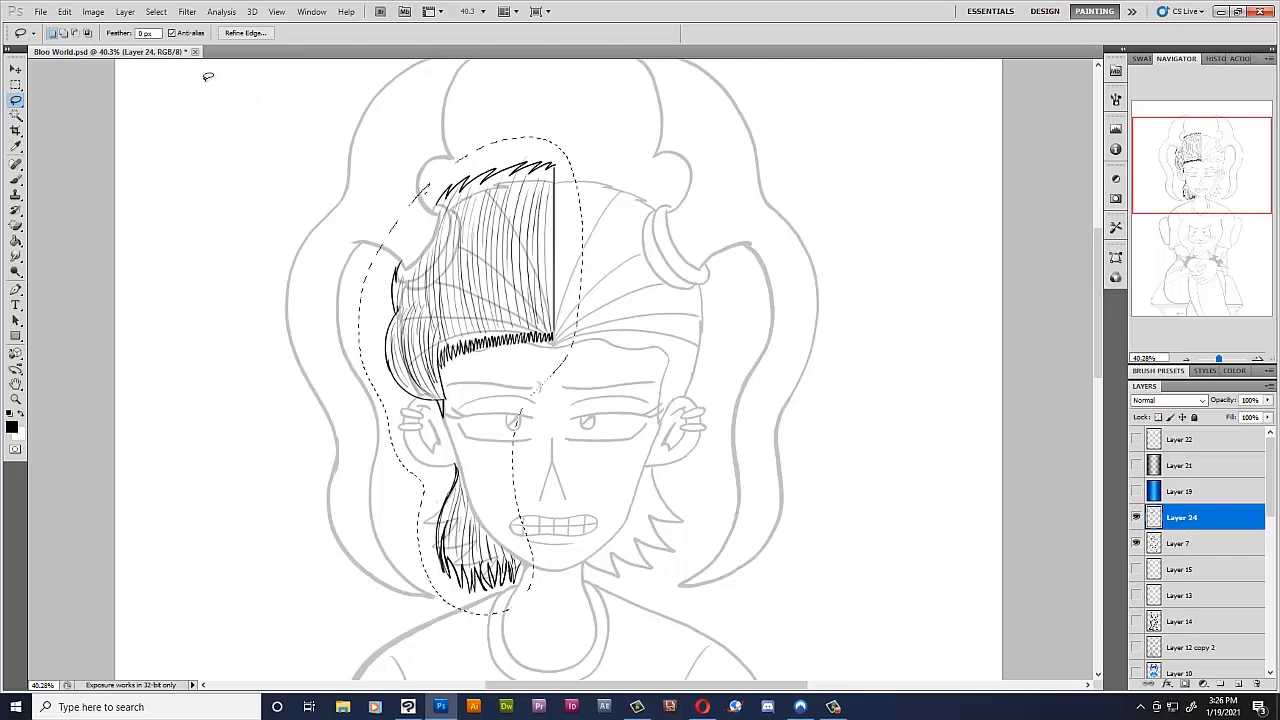
key("ctrl+n")
key("Return")
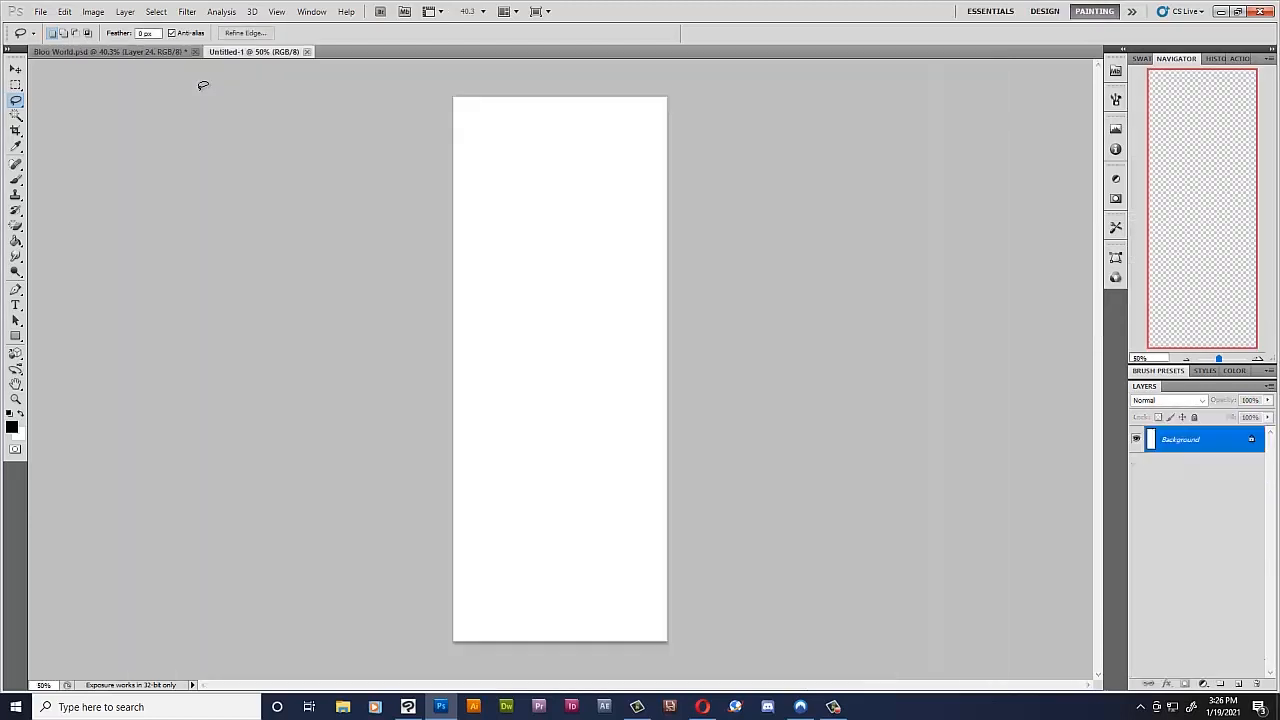
key("ctrl+v")
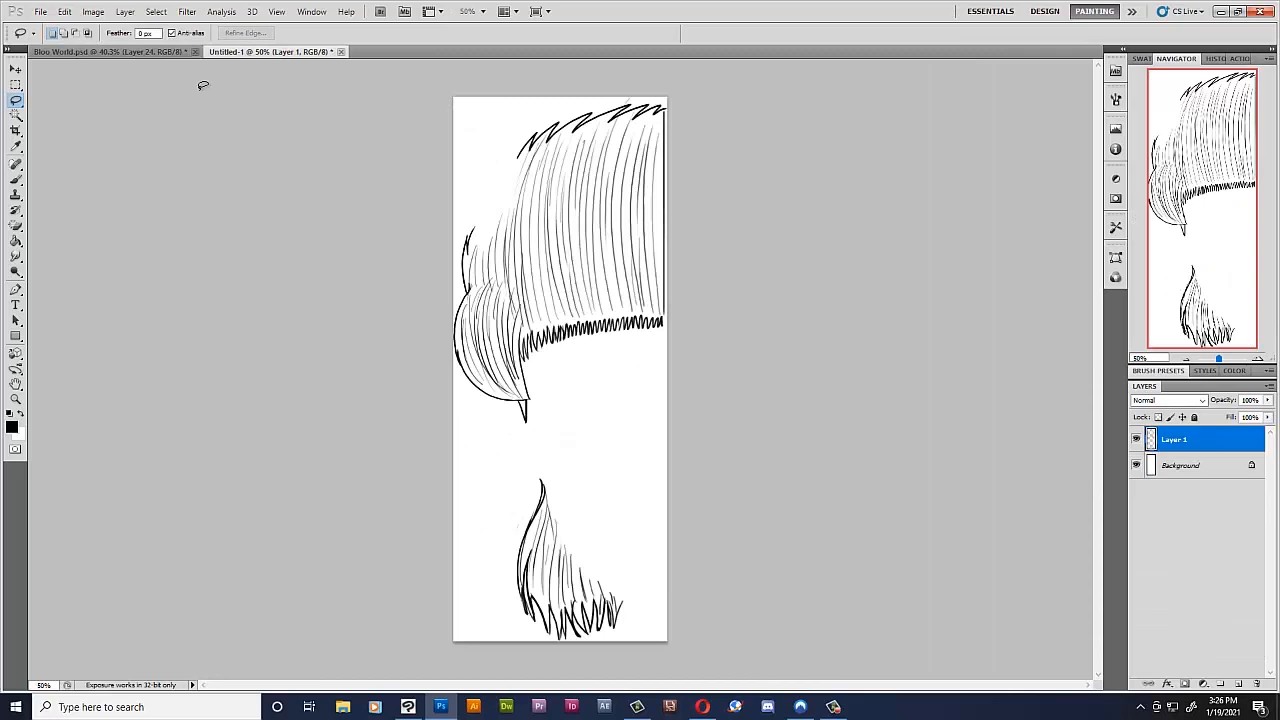
left_click(93, 11)
mouse_move(211, 137)
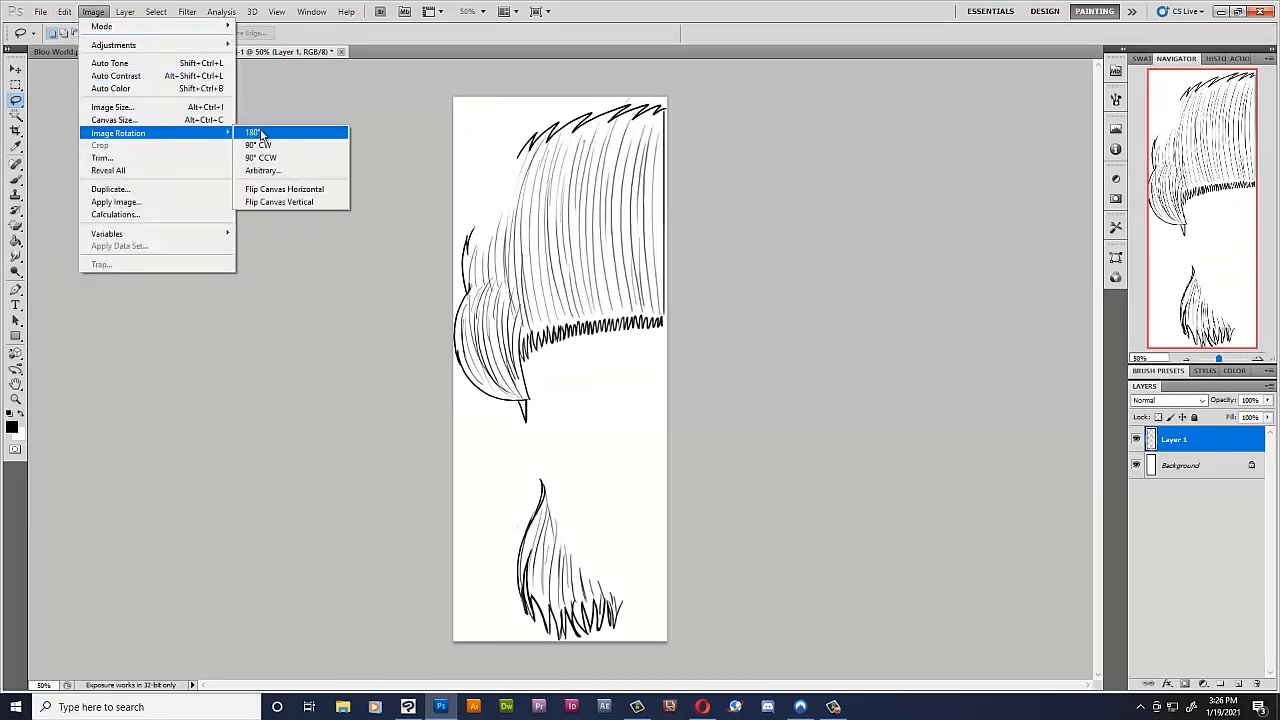
left_click(312, 190)
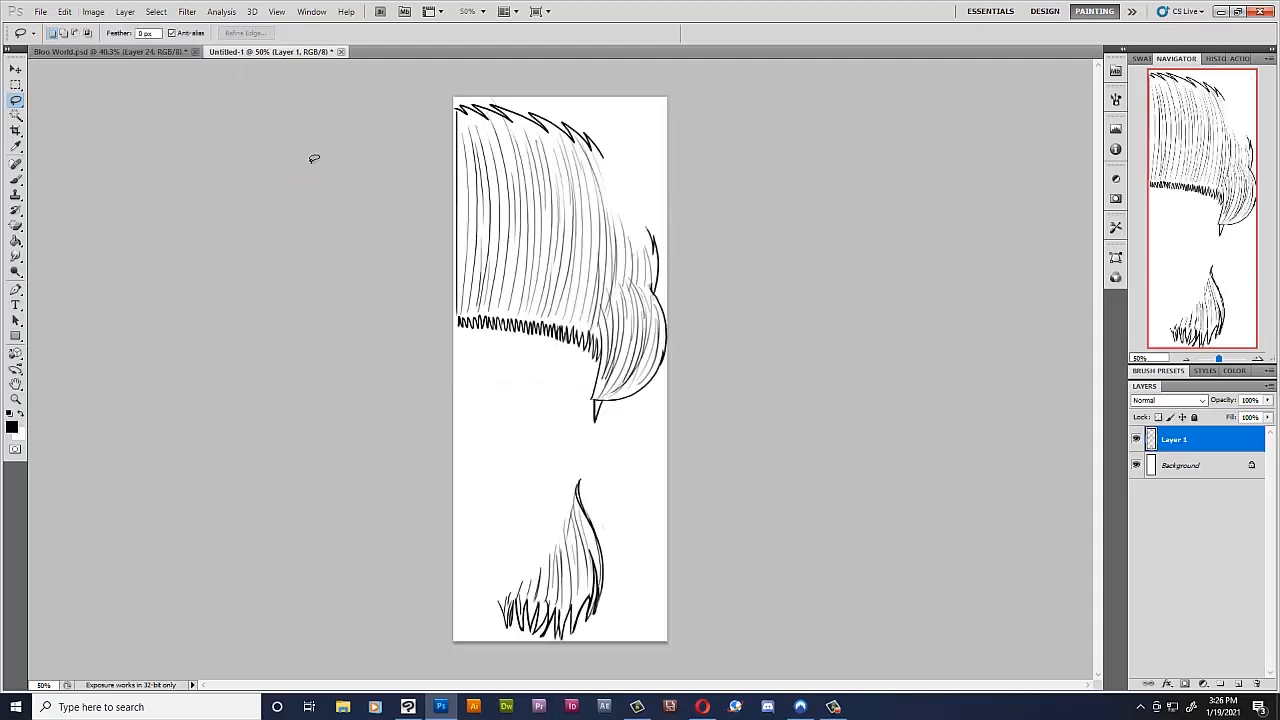
- Cut the flipped hair from the new document and paste it into Bloo World.psd as a new layer
key("ctrl+a")
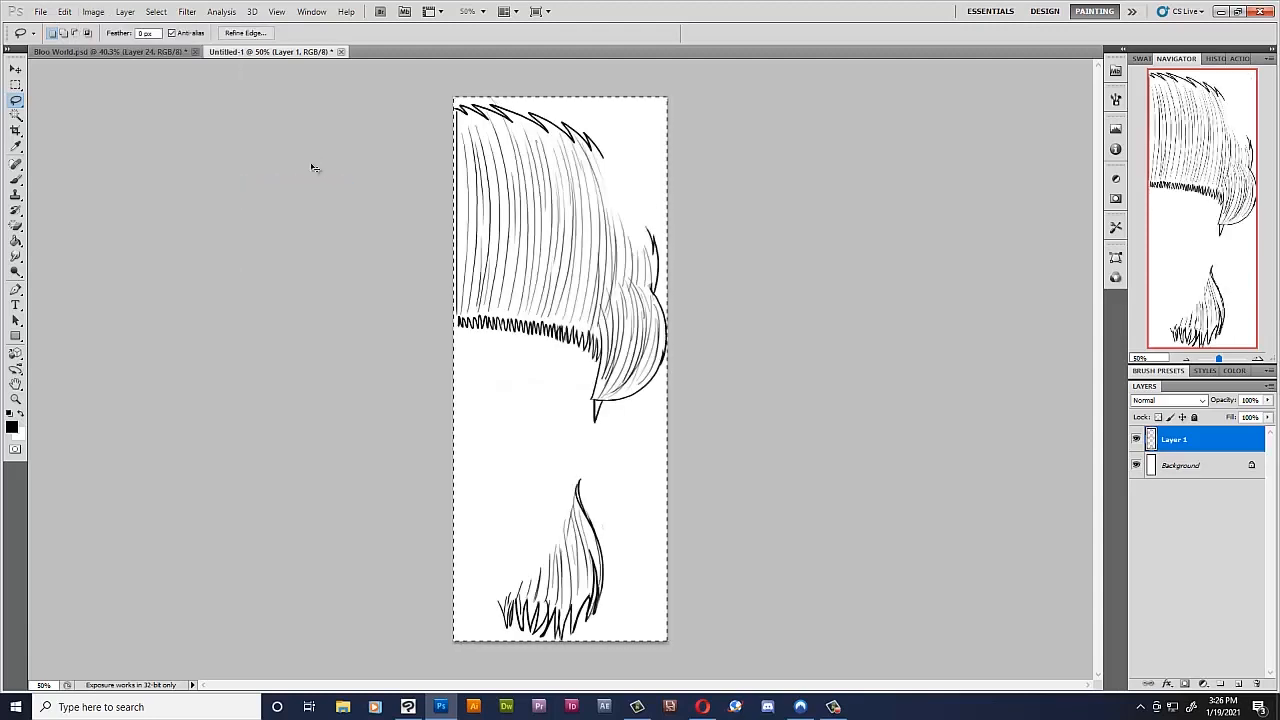
key("Delete")
key("ctrl+d")
left_click(182, 52)
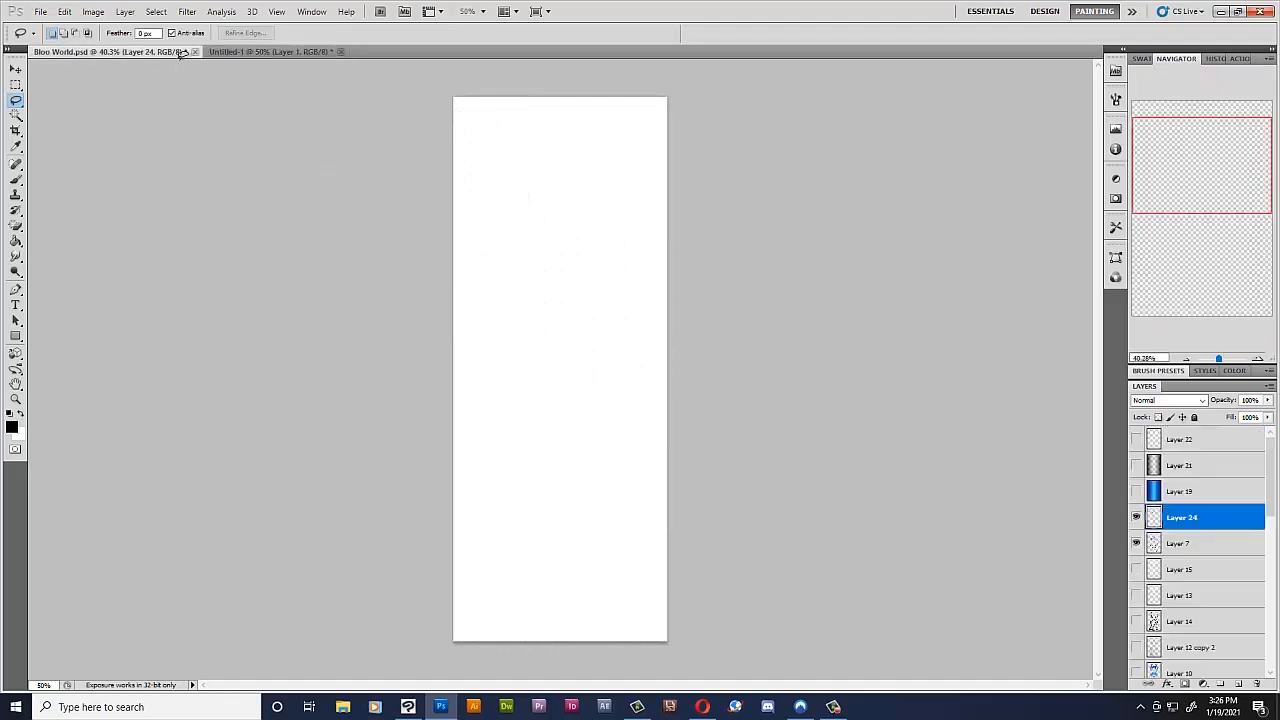
key("ctrl+d")
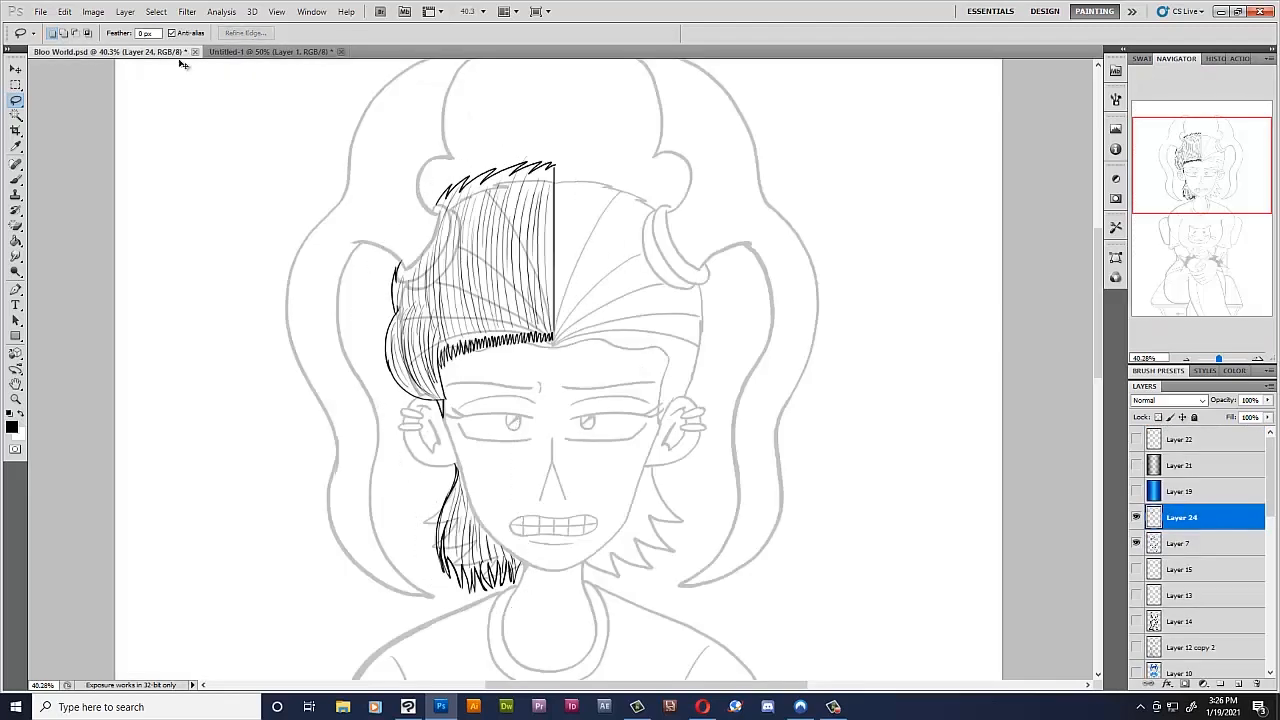
key("ctrl+v")
- Move the pasted hair half to the right so it meets the original half at the centre parting
left_click(15, 70)
left_click(686, 420, "shift")
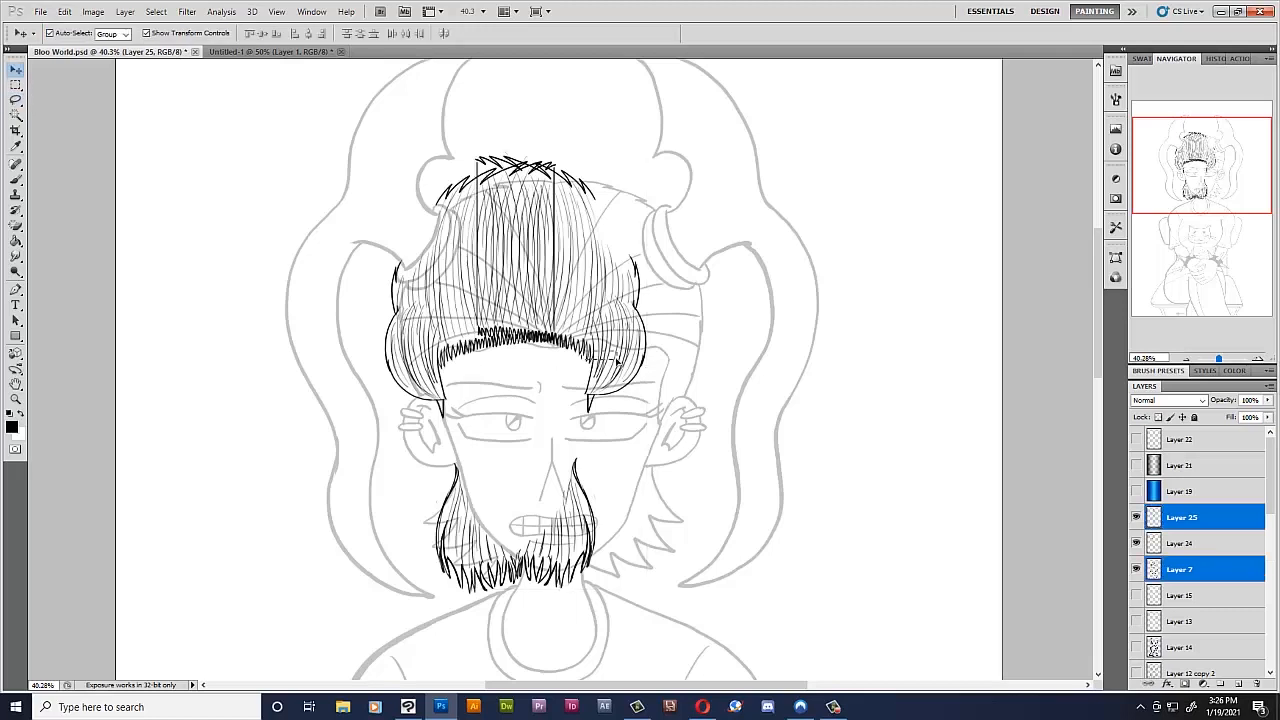
left_click(928, 418)
left_click_drag(638, 313, 711, 312)
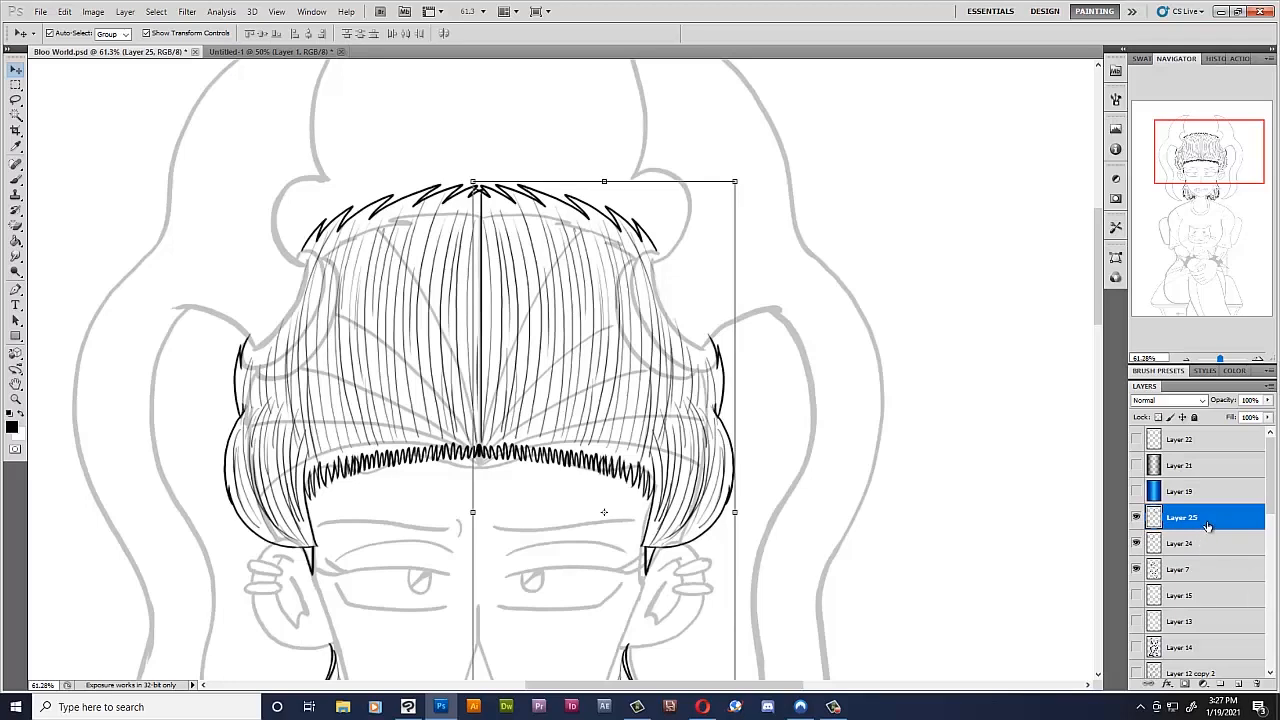
- Merge Layer 25 and Layer 24 into one hair layer and check it by toggling its visibility
left_click(1211, 548, "shift")
right_click(1211, 548)
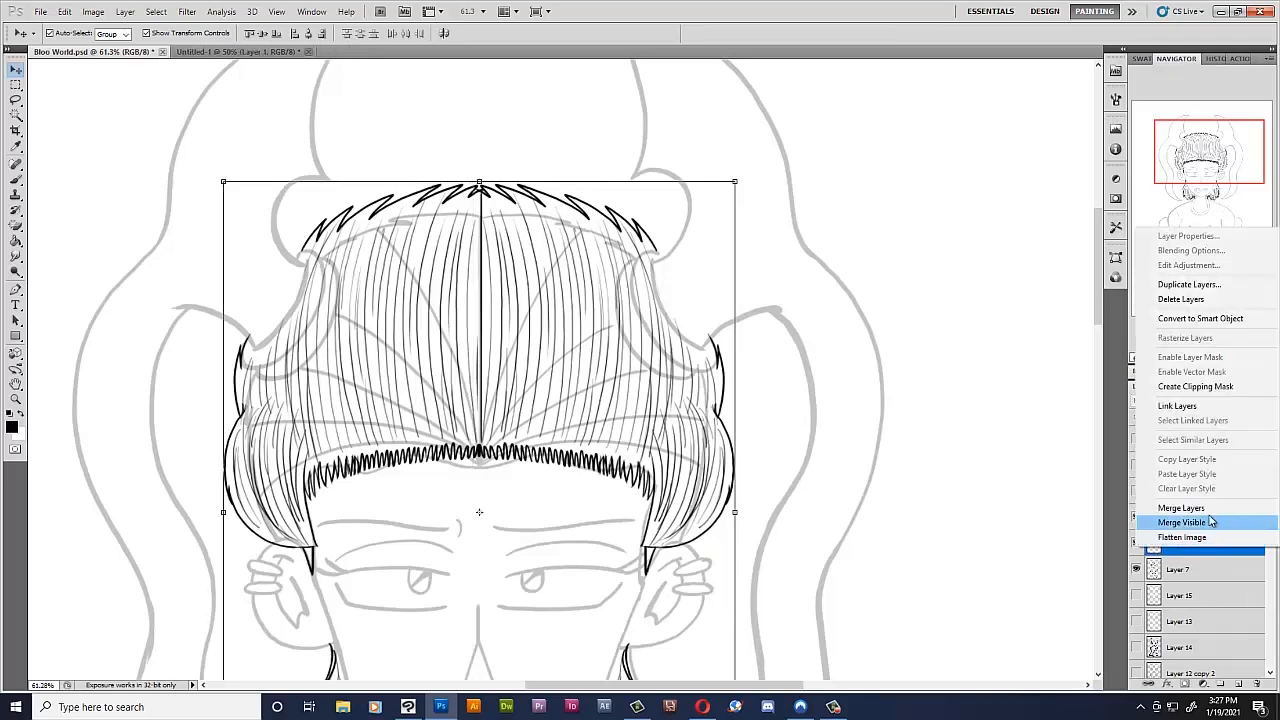
left_click(1205, 523)
left_click(1136, 517)
left_click(1136, 517)
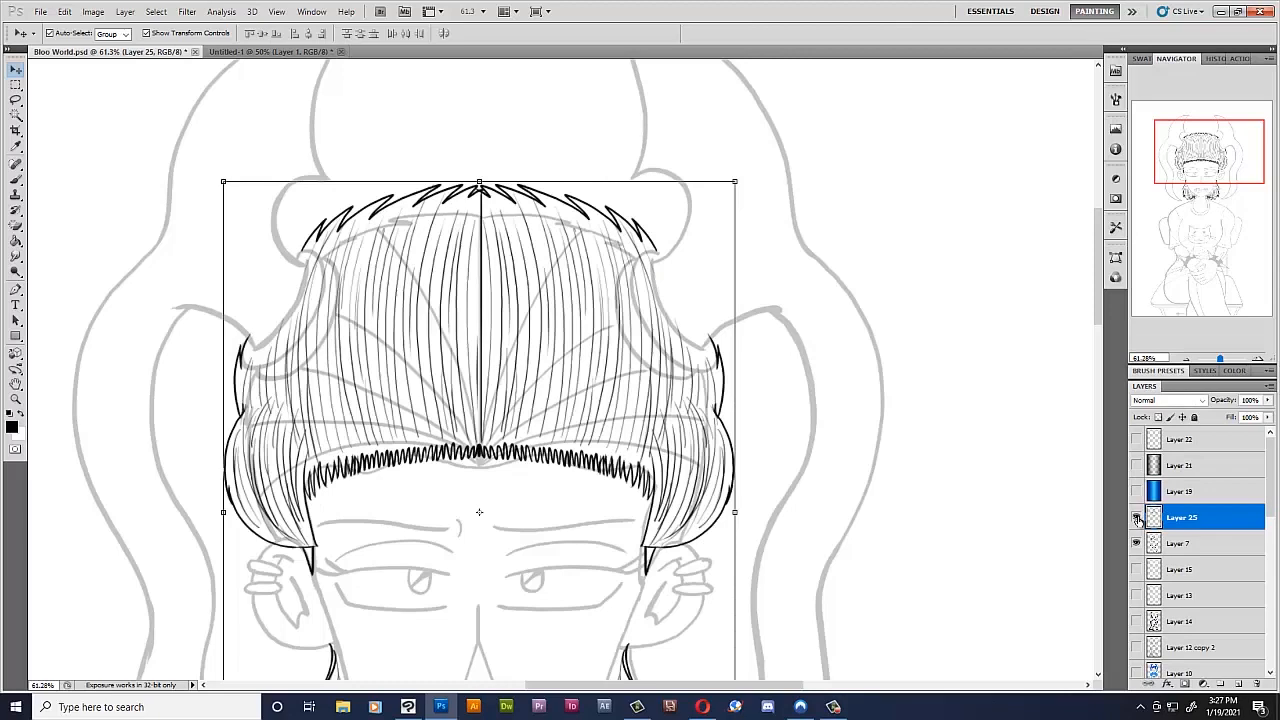
- Switch to the Brush tool and lower the opacity of the hair on Layer 25 to 28%
scroll(680, 497, "up", 5)
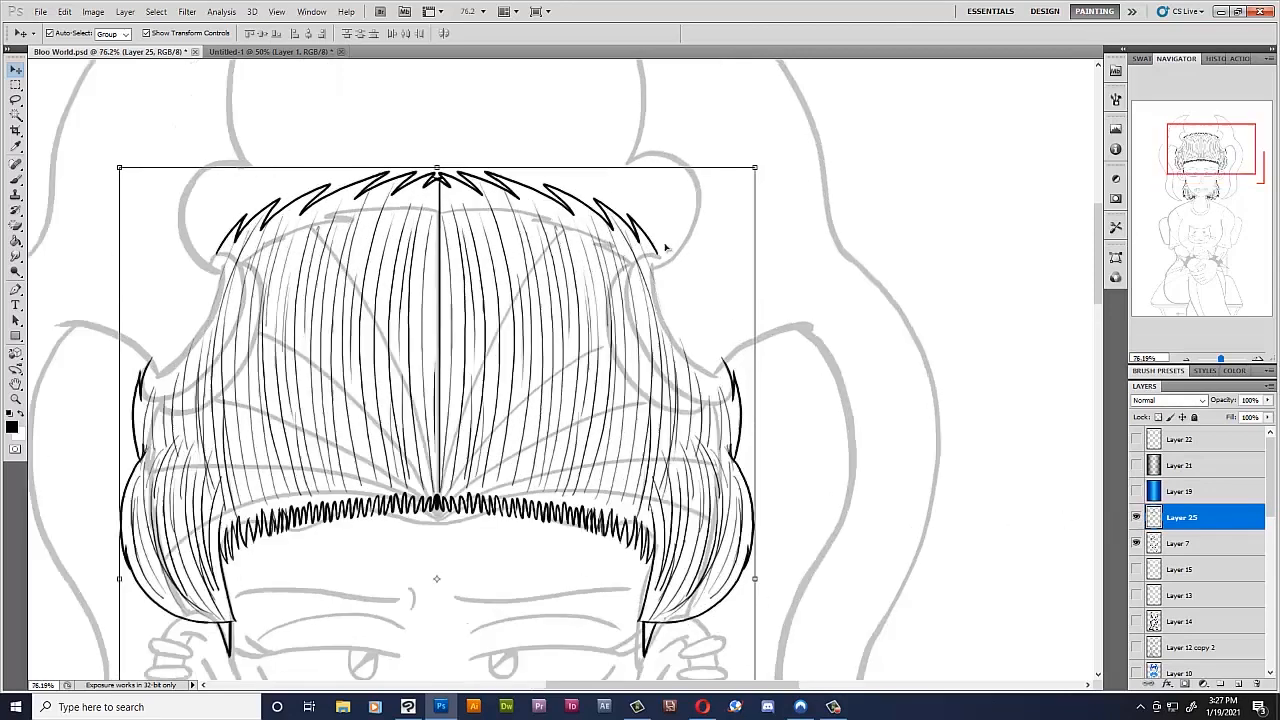
left_click(762, 560)
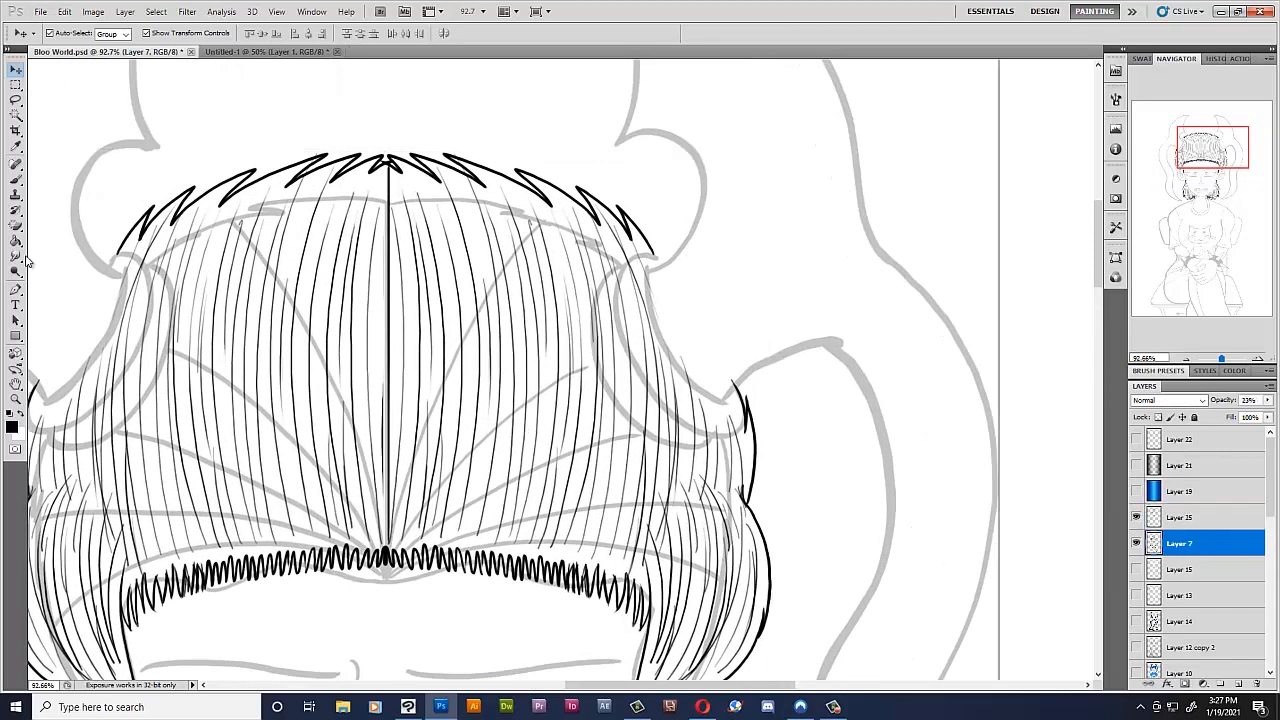
left_click(16, 180)
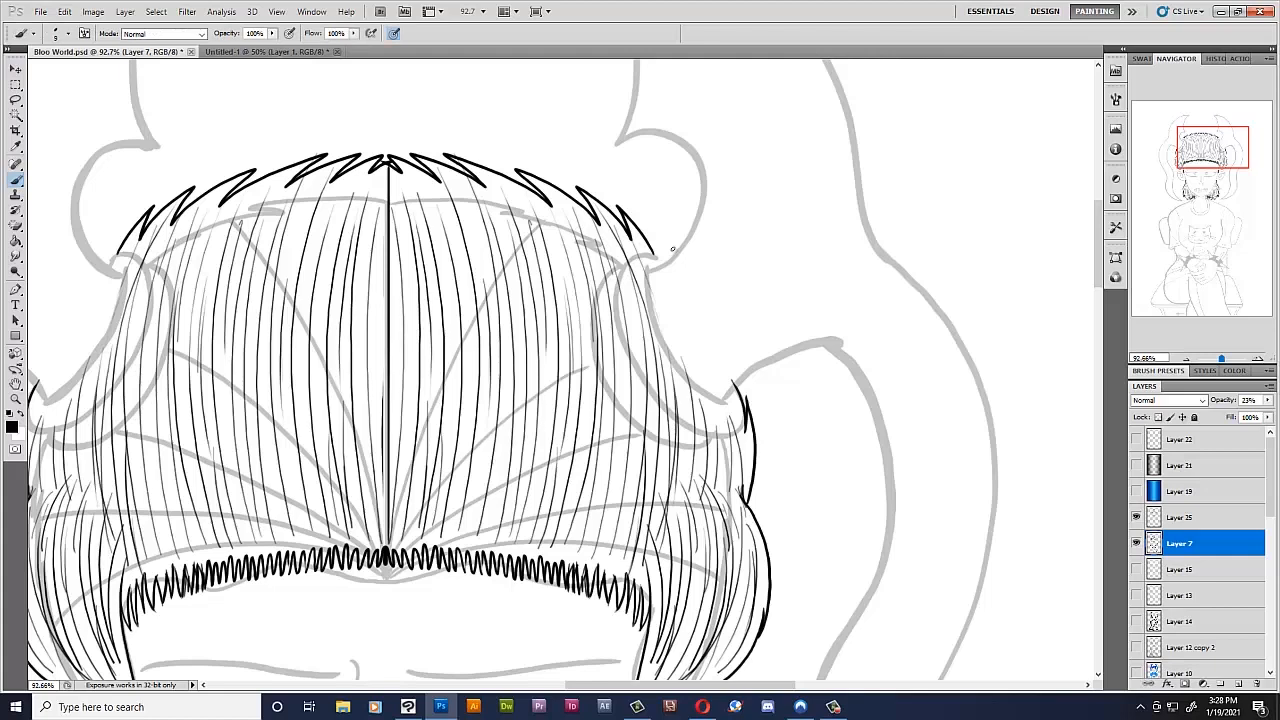
scroll(672, 248, "up", 2)
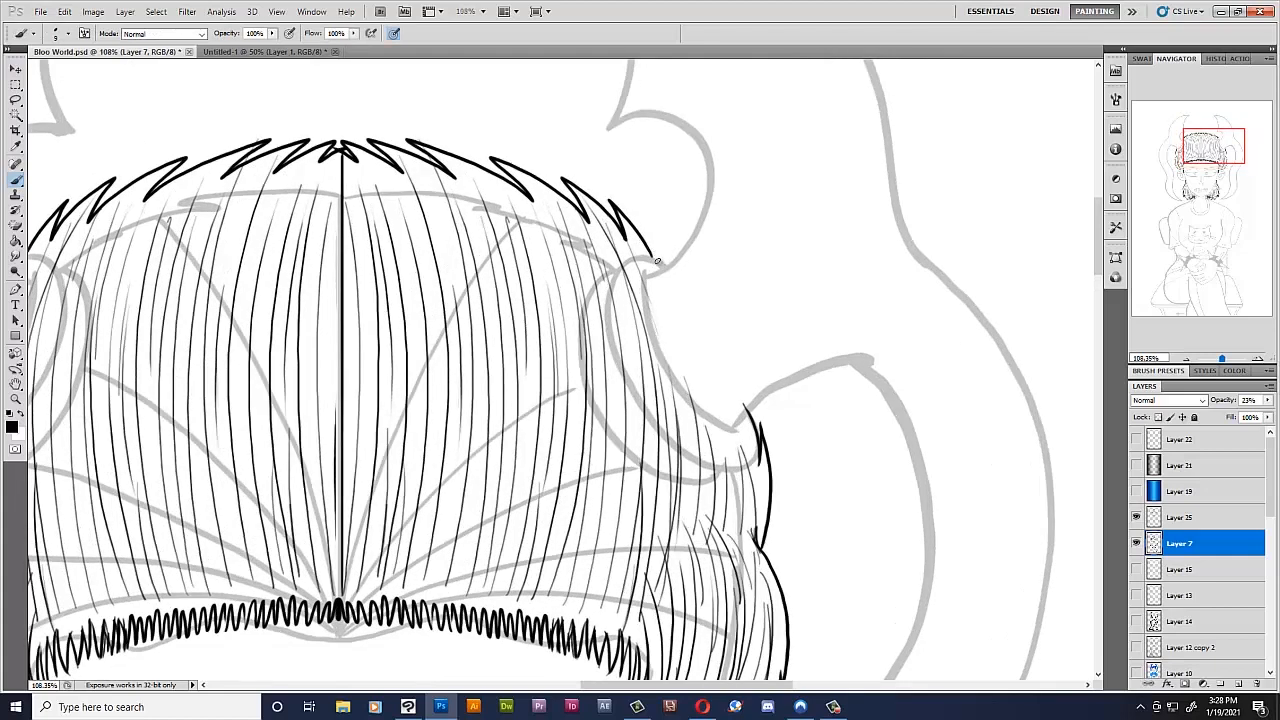
scroll(660, 246, "down", 8)
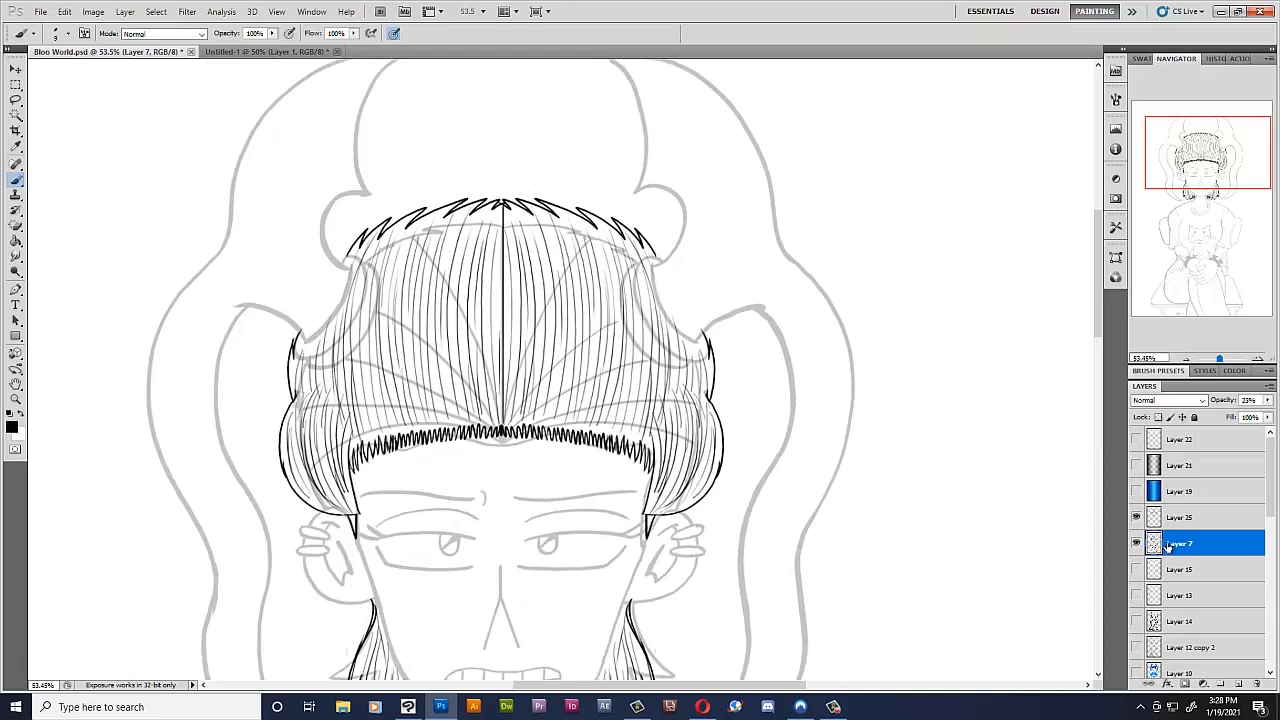
left_click(1182, 517)
left_click(1267, 400)
left_click_drag(1262, 413, 1218, 418)
- Raise the opacity of the line art on Layer 7 so it stands out against the hair
left_click(1196, 541)
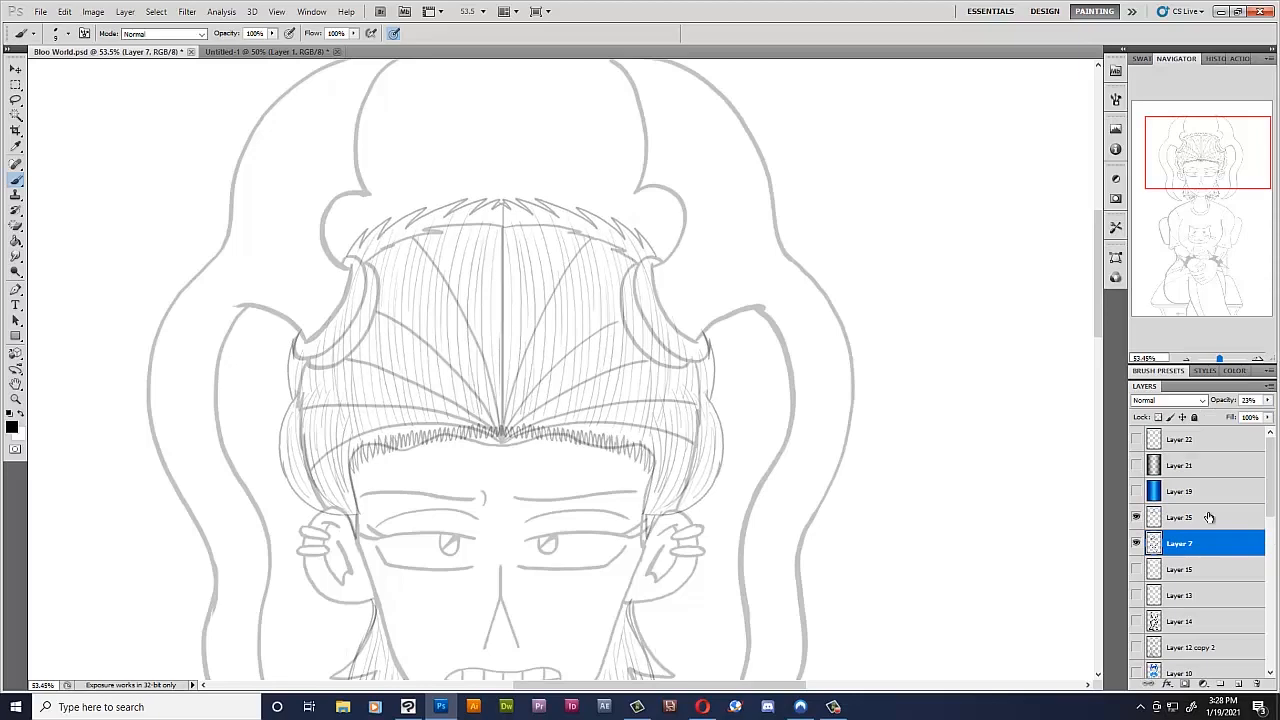
left_click(1268, 400)
left_click_drag(1232, 420, 1242, 417)
scroll(683, 286, "up", 4)
scroll(664, 452, "up", 2)
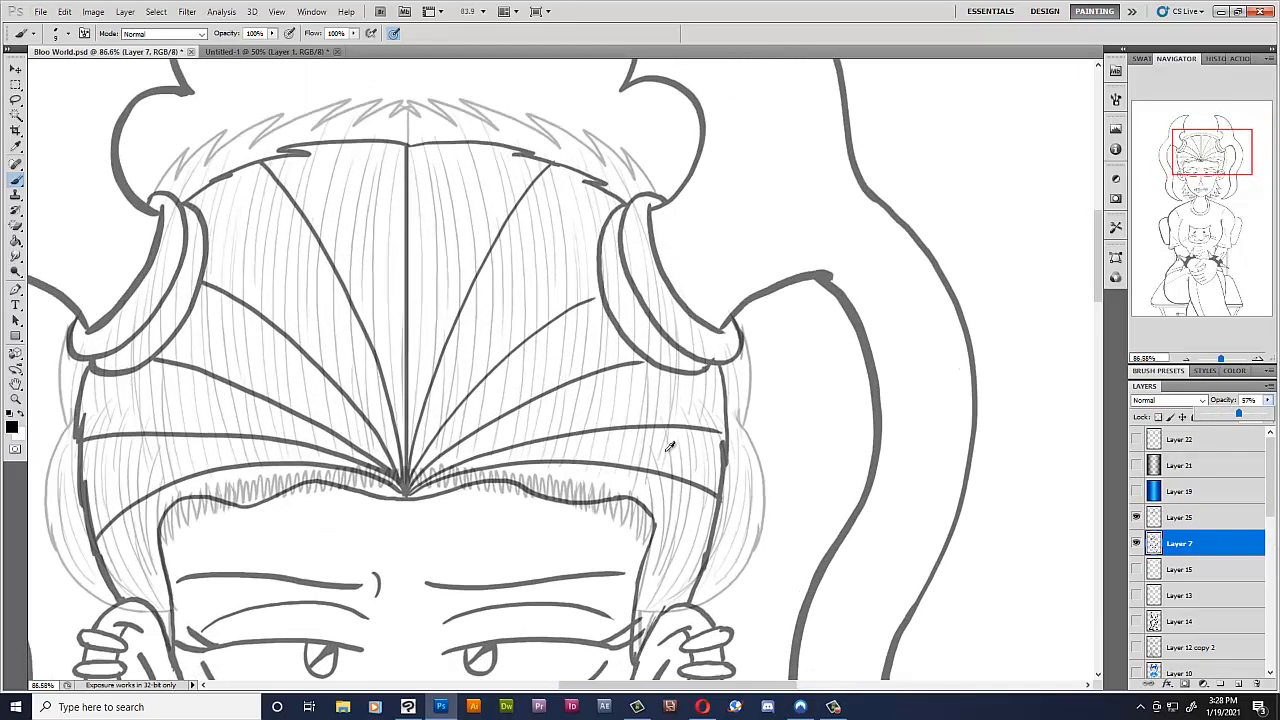
- Erase the Layer 25 hair strokes overlapping the bands at both horns' bases, and reduce the brush size
left_click(1192, 515)
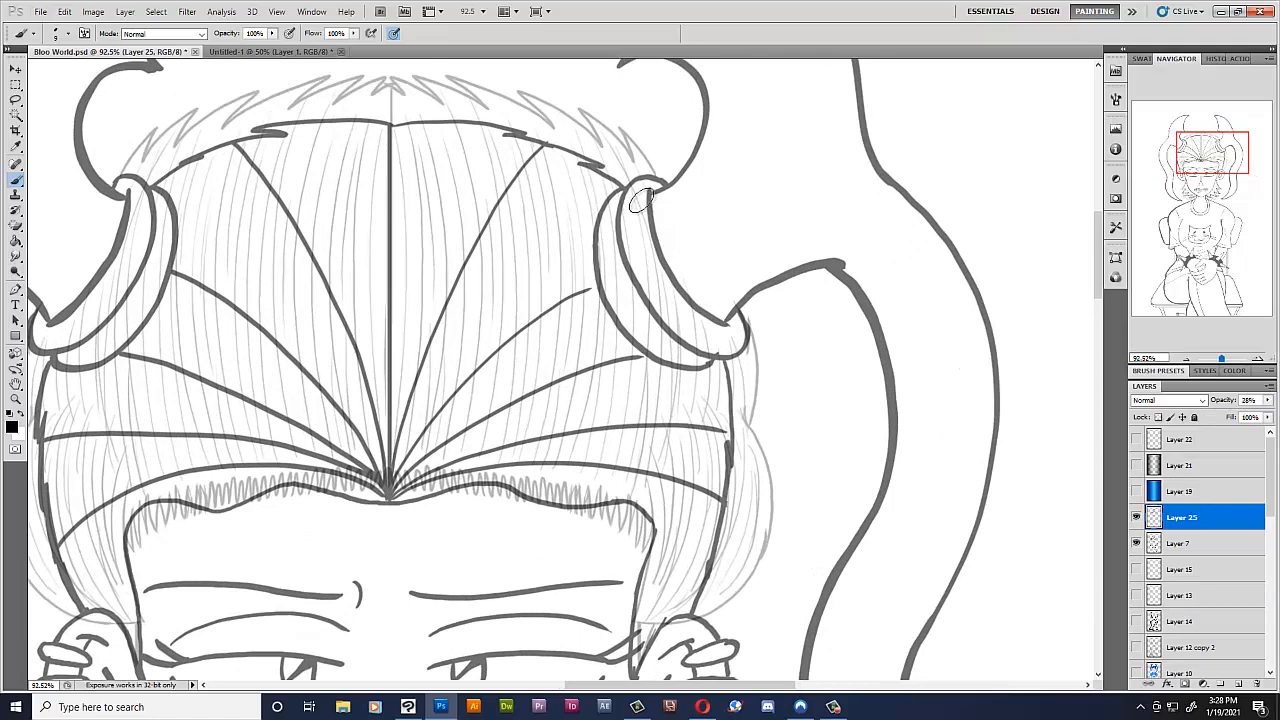
mouse_move(624, 198)
left_mouse_down()
mouse_move(631, 257)
mouse_move(703, 320)
left_mouse_up()
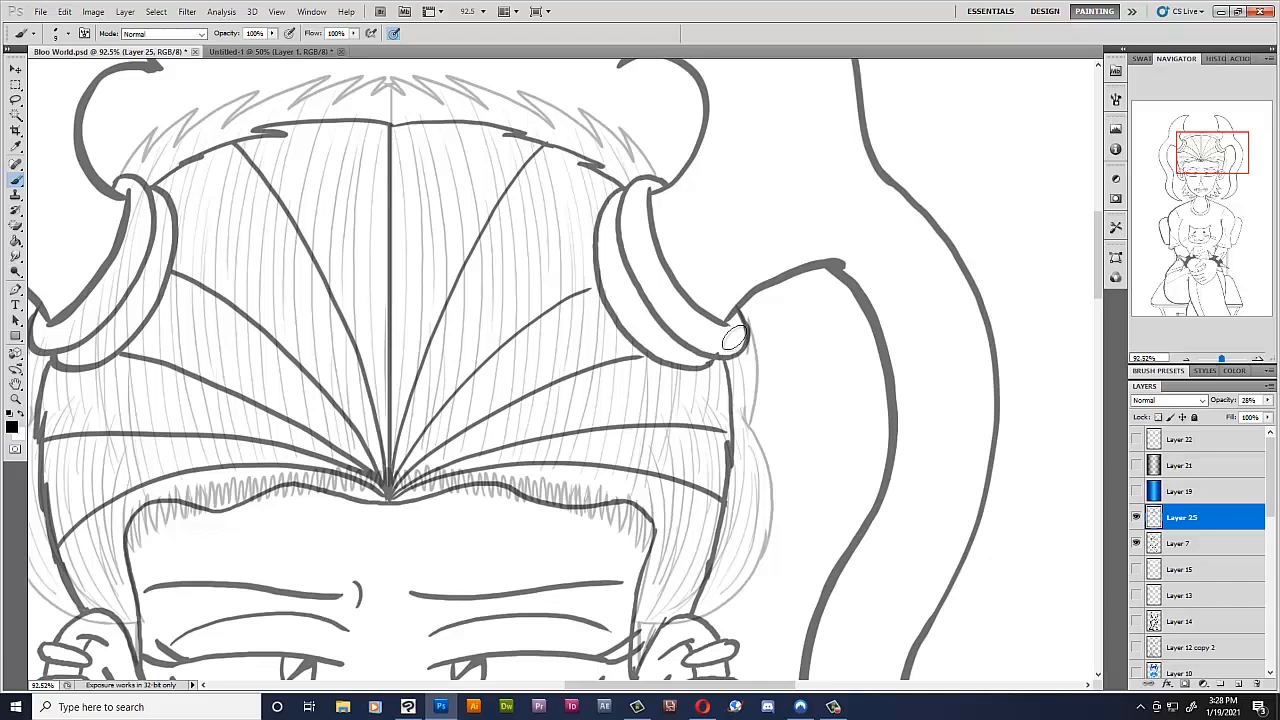
left_click_drag(666, 685, 594, 685)
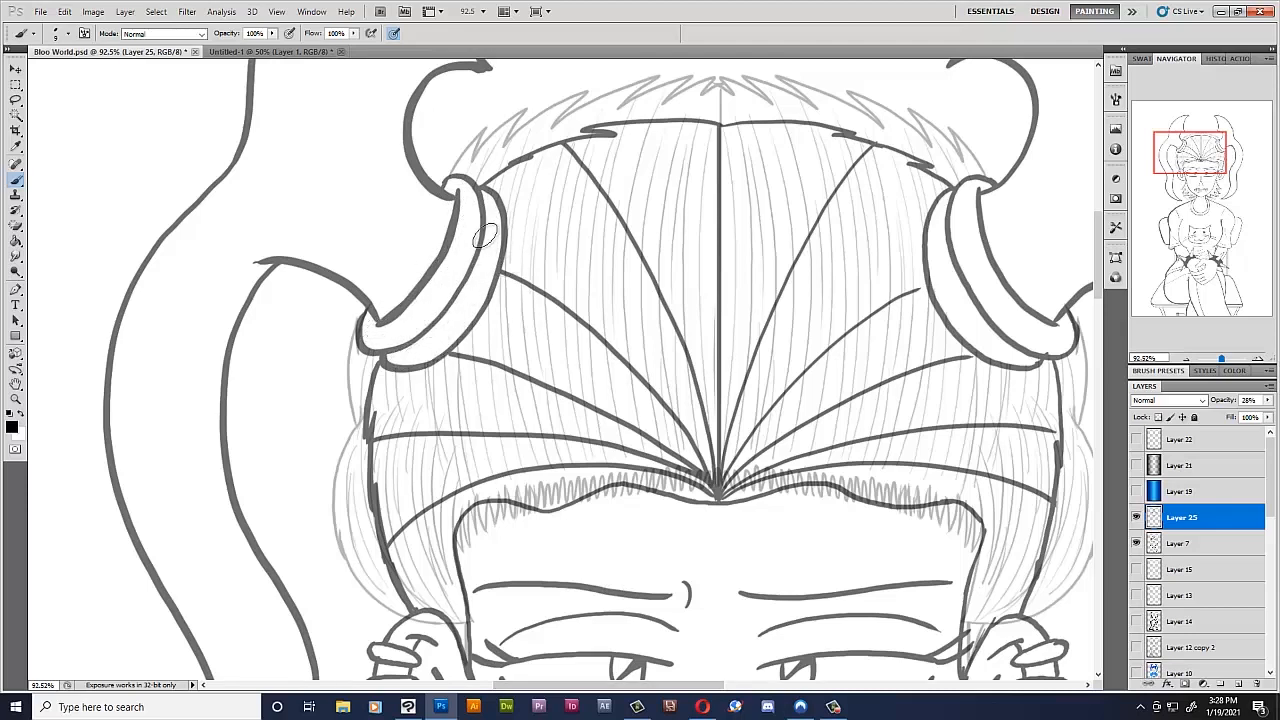
key("bracketleft")
key("bracketleft")
key("bracketleft")
key("bracketleft")
key("bracketleft")
- Toggle the Layer 19 gradient on and off and inspect the hair around the horns, ears and forehead
left_click(1136, 492)
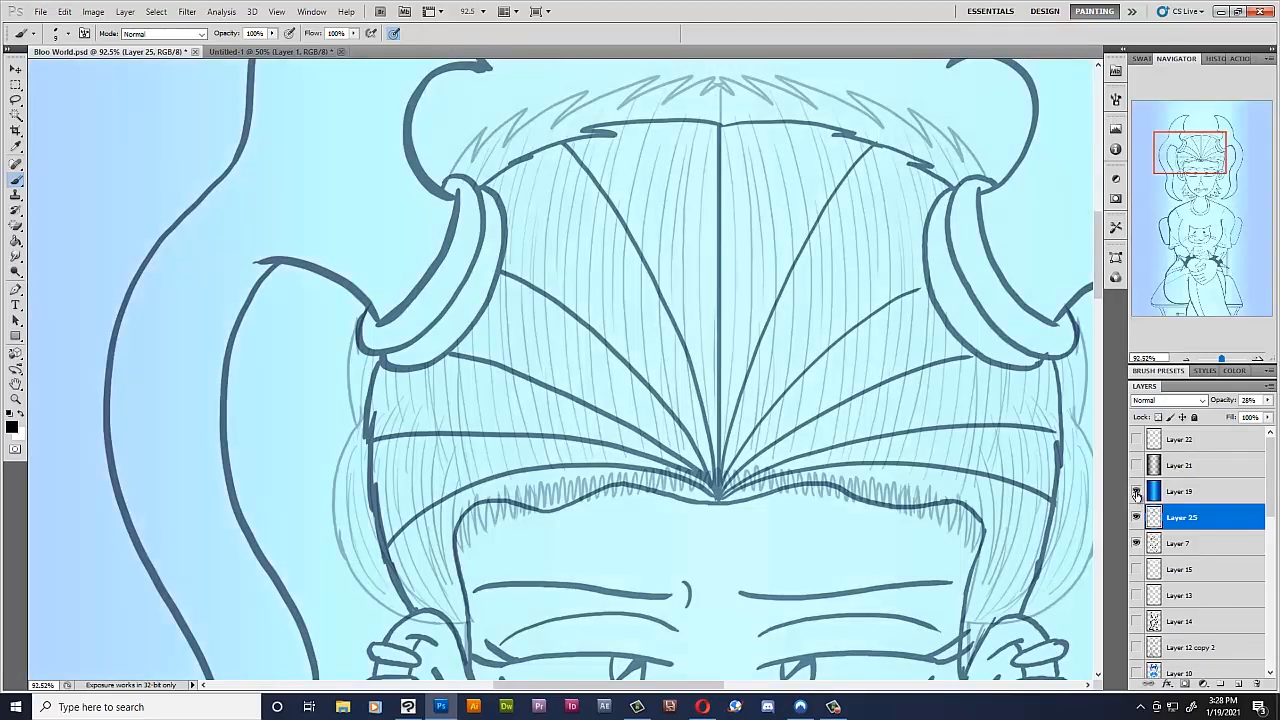
left_click(1136, 492)
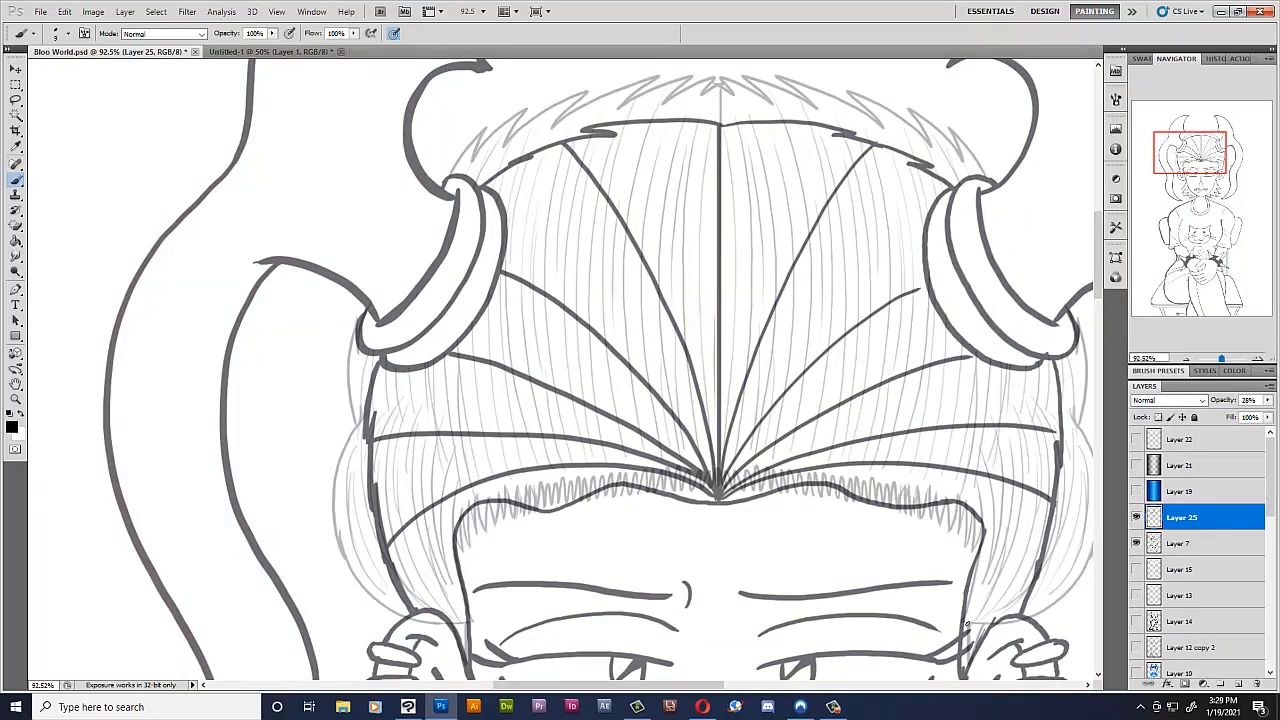
left_click_drag(1182, 151, 1184, 148)
scroll(732, 352, "down", 1)
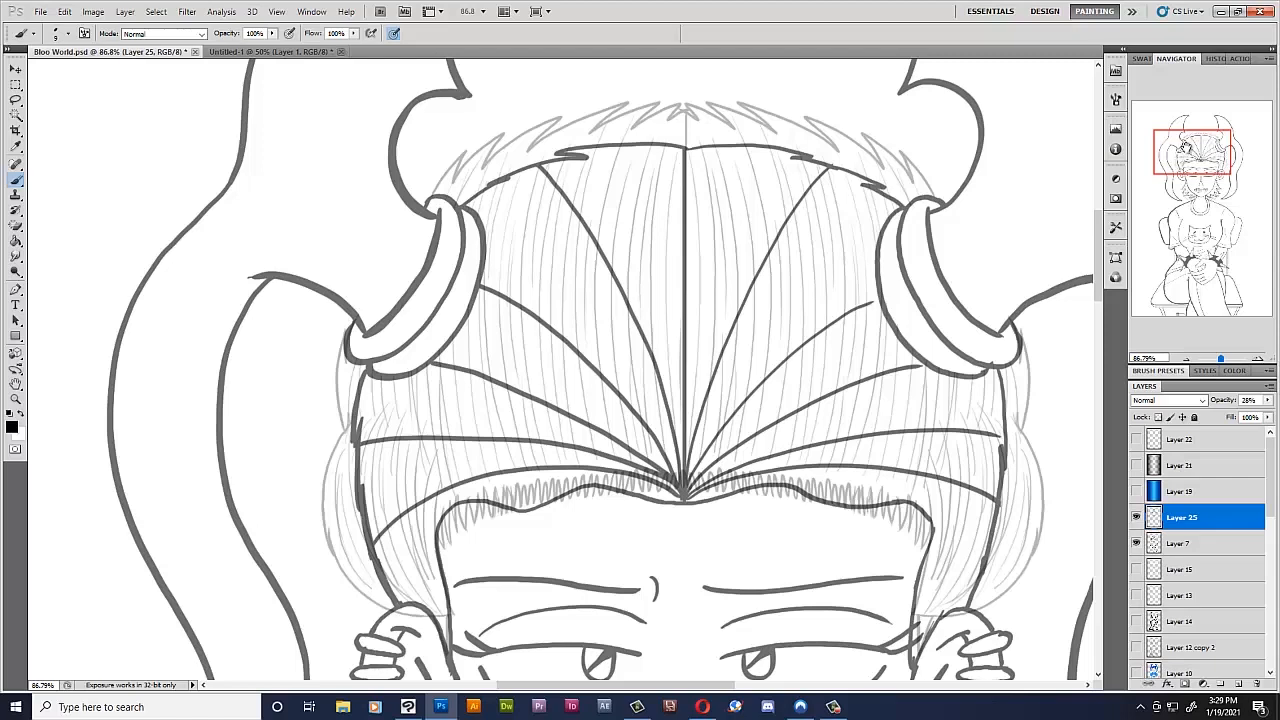
left_click_drag(1185, 147, 1187, 151)
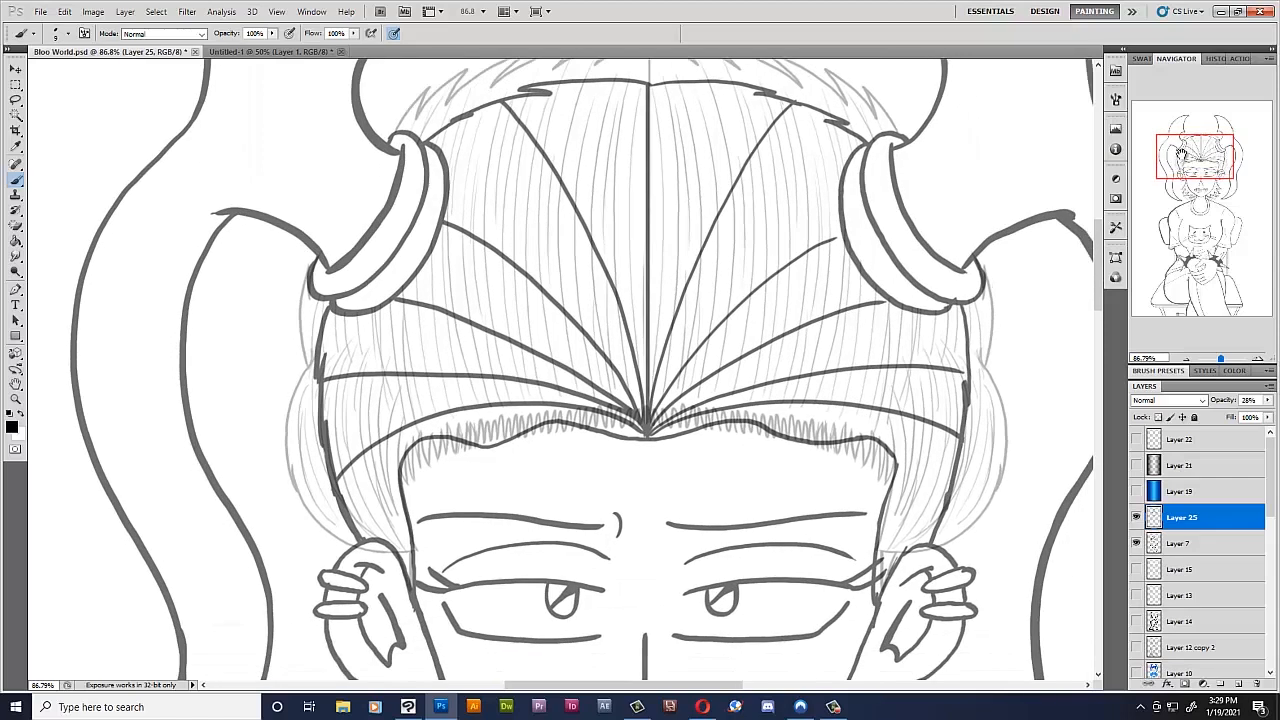
scroll(1181, 153, "down", 2)
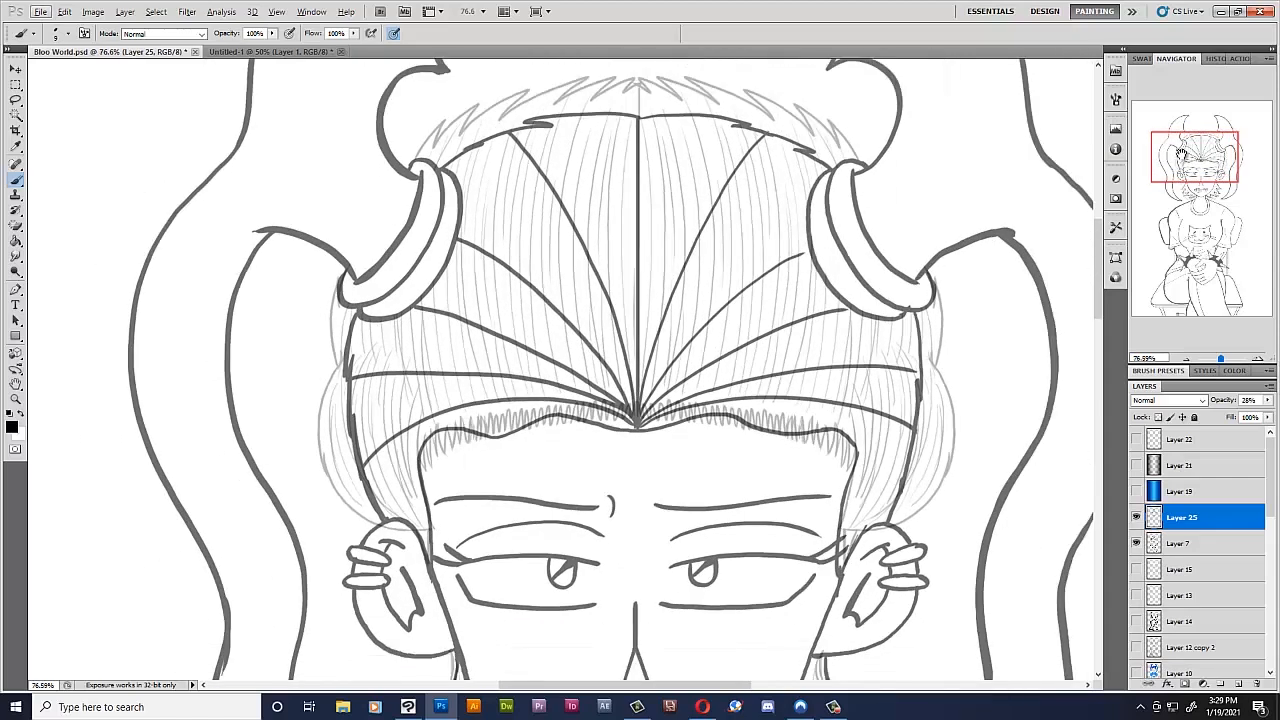
- Erase the old spiky side hair outlines below both ears on Layer 7, leaving the new hair strands in place
scroll(1181, 153, "down", 2)
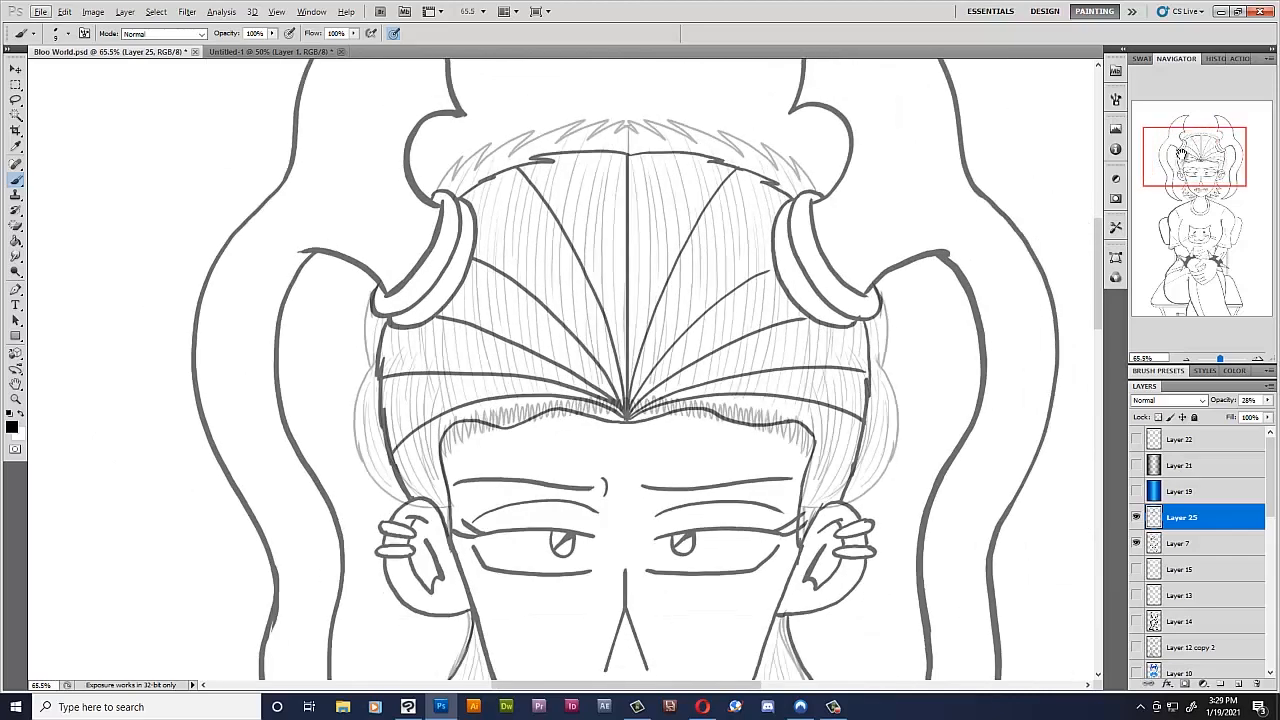
left_click_drag(1192, 158, 1227, 148)
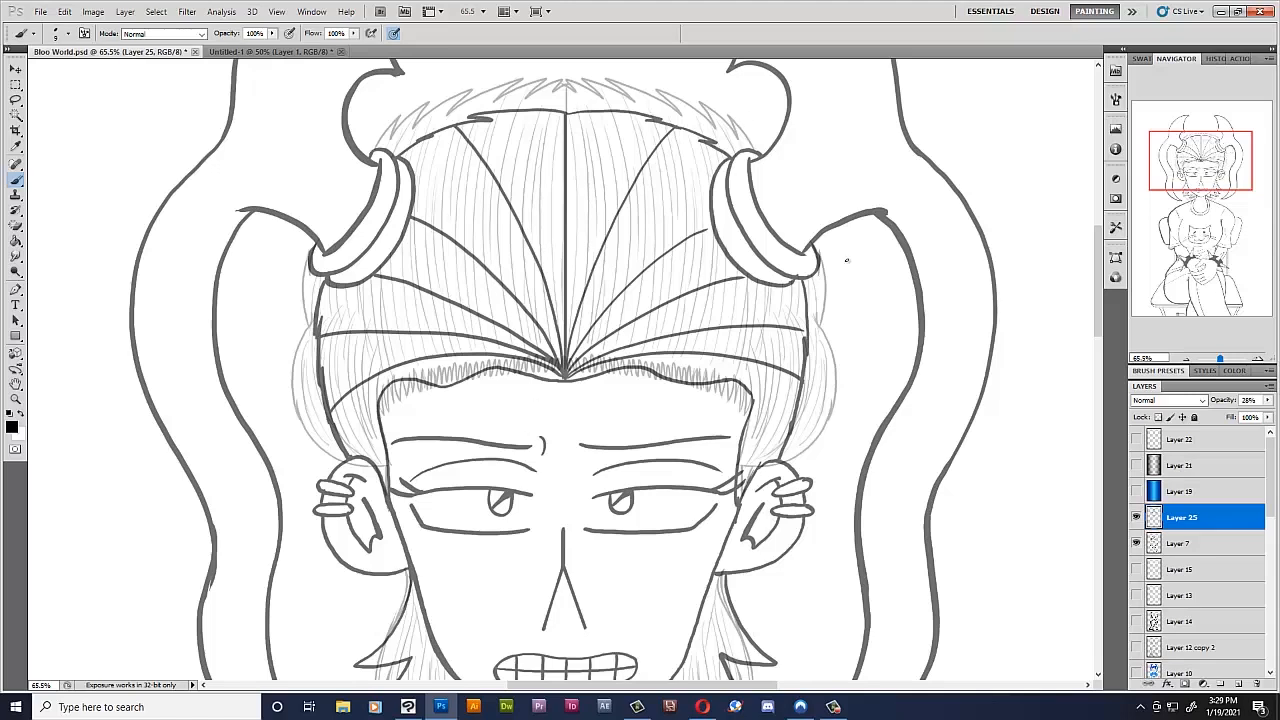
mouse_move(1180, 185)
left_mouse_down()
mouse_move(1182, 213)
mouse_move(1194, 190)
left_mouse_up()
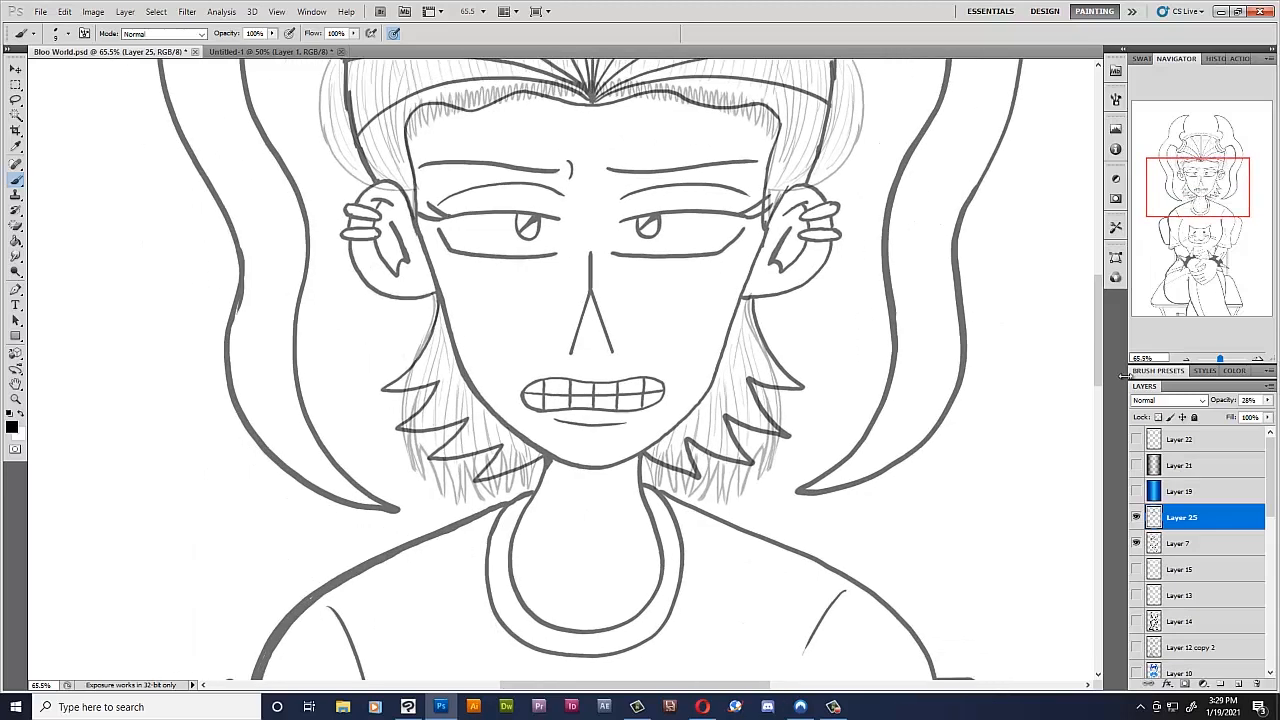
left_click(1190, 543)
scroll(743, 259, "up", 1)
scroll(728, 452, "up", 1)
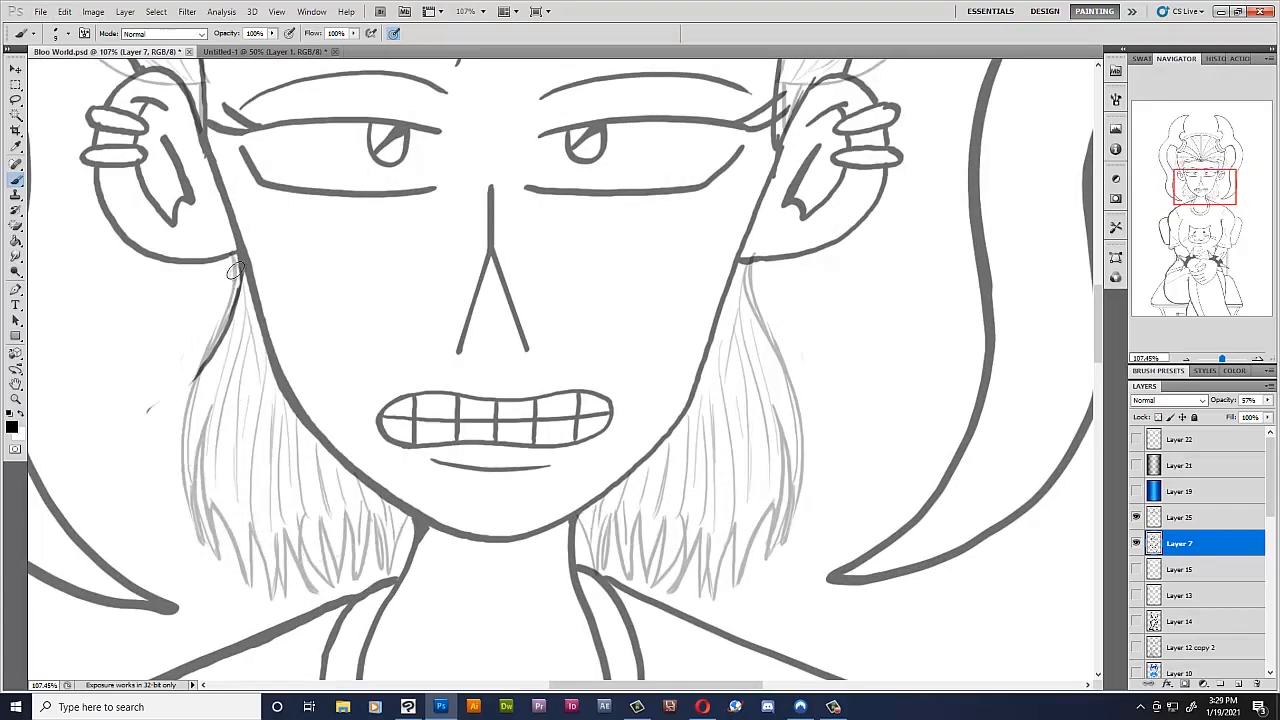
- Erase the old hairline, head outline and lines radiating from the forehead on Layer 7
scroll(240, 290, "up", 5)
scroll(859, 390, "up", 1)
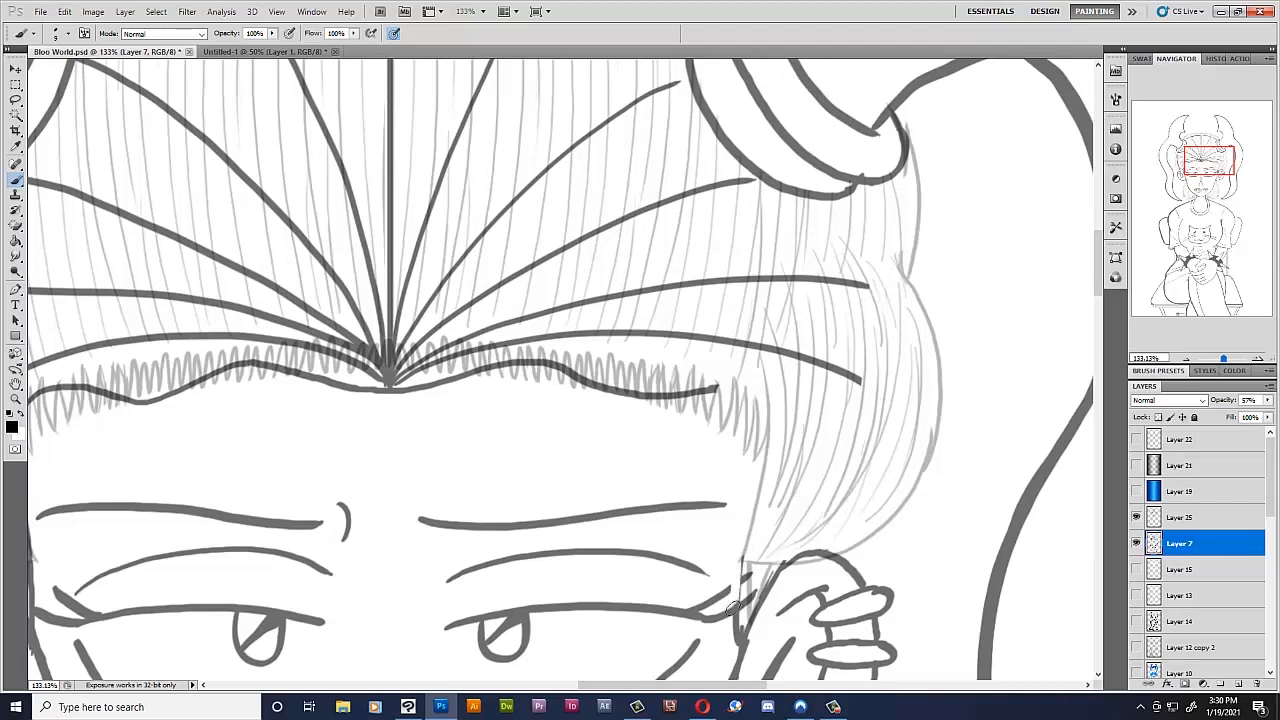
scroll(740, 570, "left", 5)
scroll(740, 570, "up", 1)
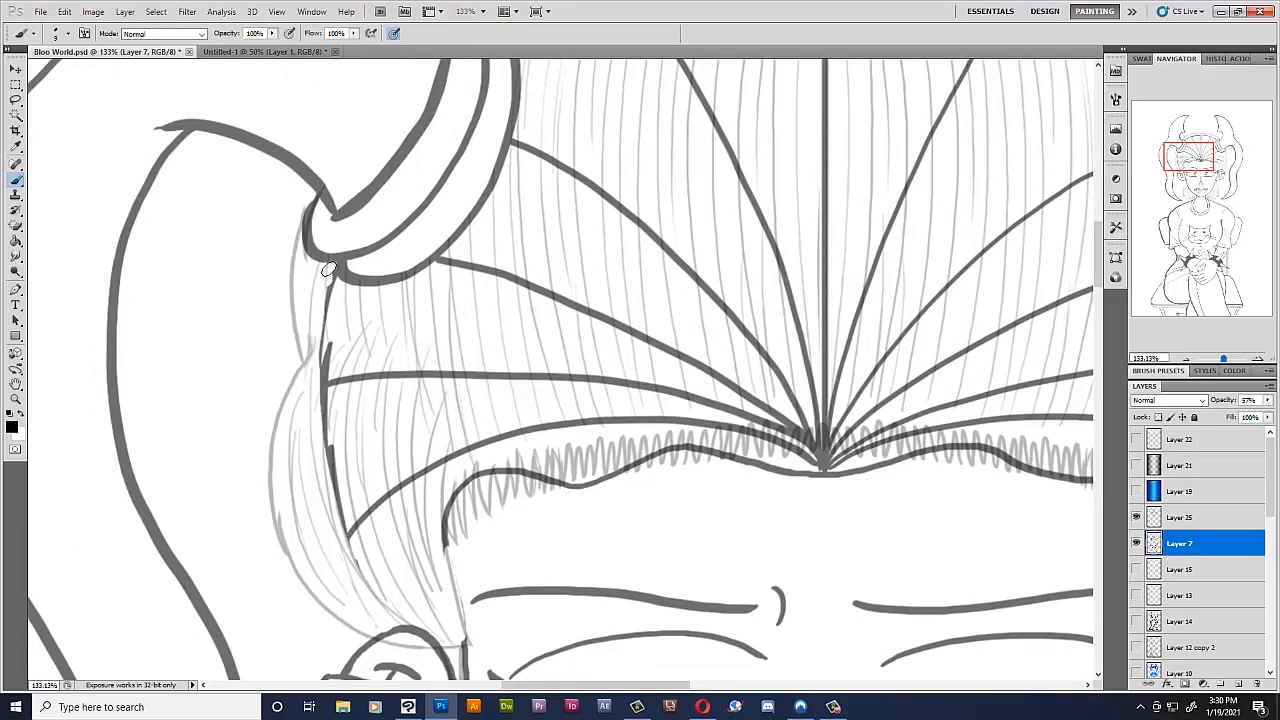
scroll(668, 450, "down", 2)
mouse_move(632, 471)
left_mouse_down()
mouse_move(860, 456)
mouse_move(515, 330)
mouse_move(567, 250)
mouse_move(571, 141)
mouse_move(665, 112)
mouse_move(880, 108)
mouse_move(995, 160)
mouse_move(879, 177)
mouse_move(784, 428)
left_mouse_up()
left_click_drag(640, 685, 722, 685)
mouse_move(708, 463)
left_mouse_down()
mouse_move(526, 448)
mouse_move(631, 331)
mouse_move(448, 412)
mouse_move(620, 331)
left_mouse_up()
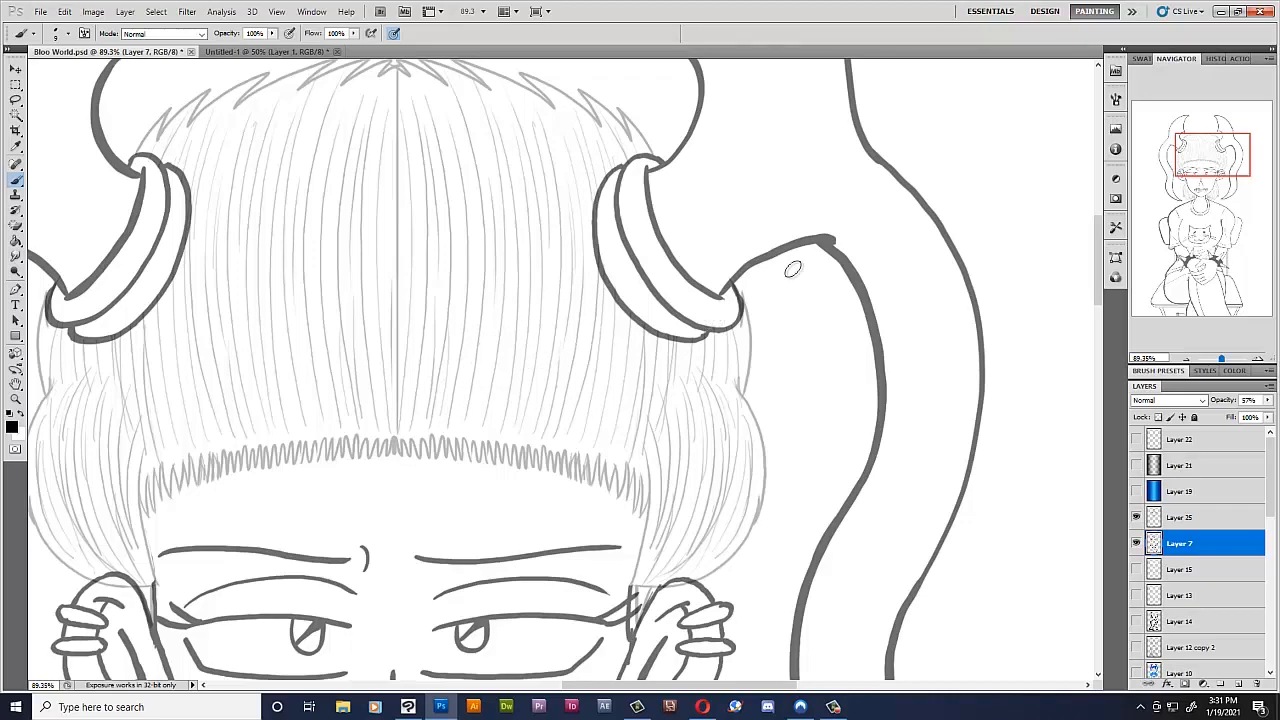
- Clean up the Layer 7 face line between the right-hand eye and ear
scroll(793, 268, "down", 1)
scroll(709, 345, "up", 3)
mouse_move(806, 391)
left_mouse_down()
mouse_move(800, 407)
mouse_move(781, 407)
mouse_move(776, 450)
mouse_move(805, 417)
mouse_move(798, 396)
left_mouse_up()
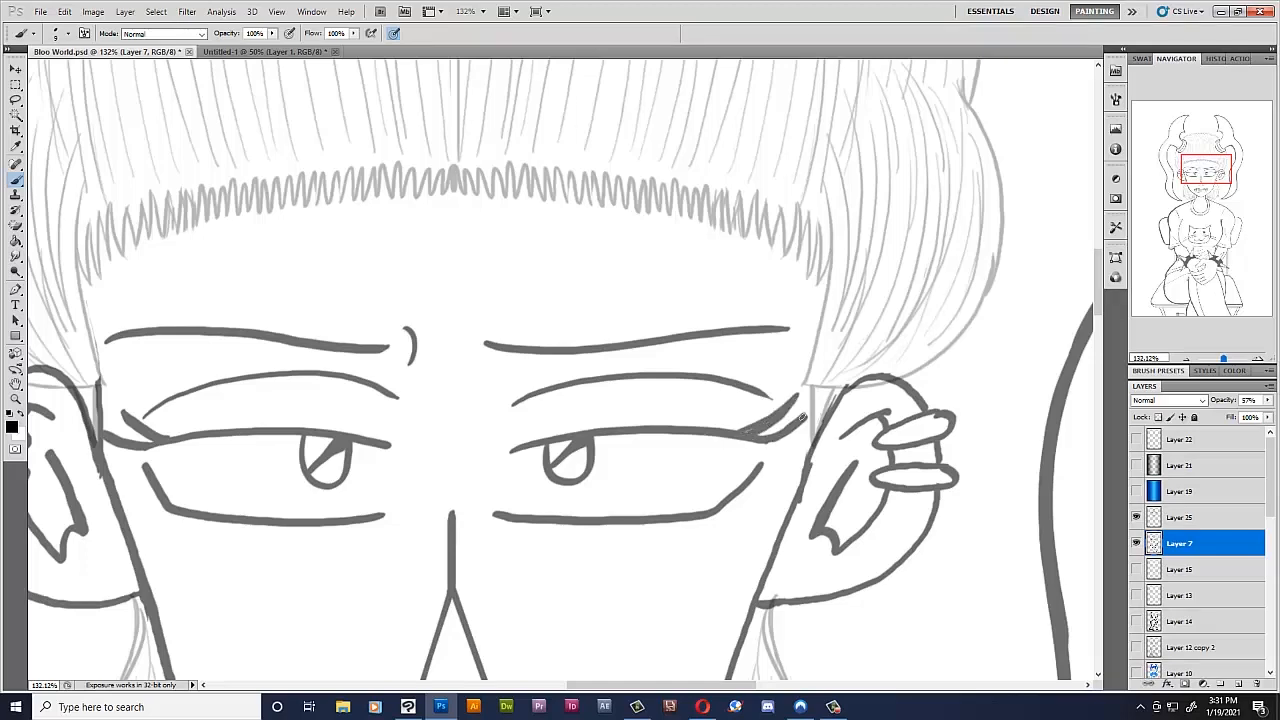
scroll(797, 414, "down", 2)
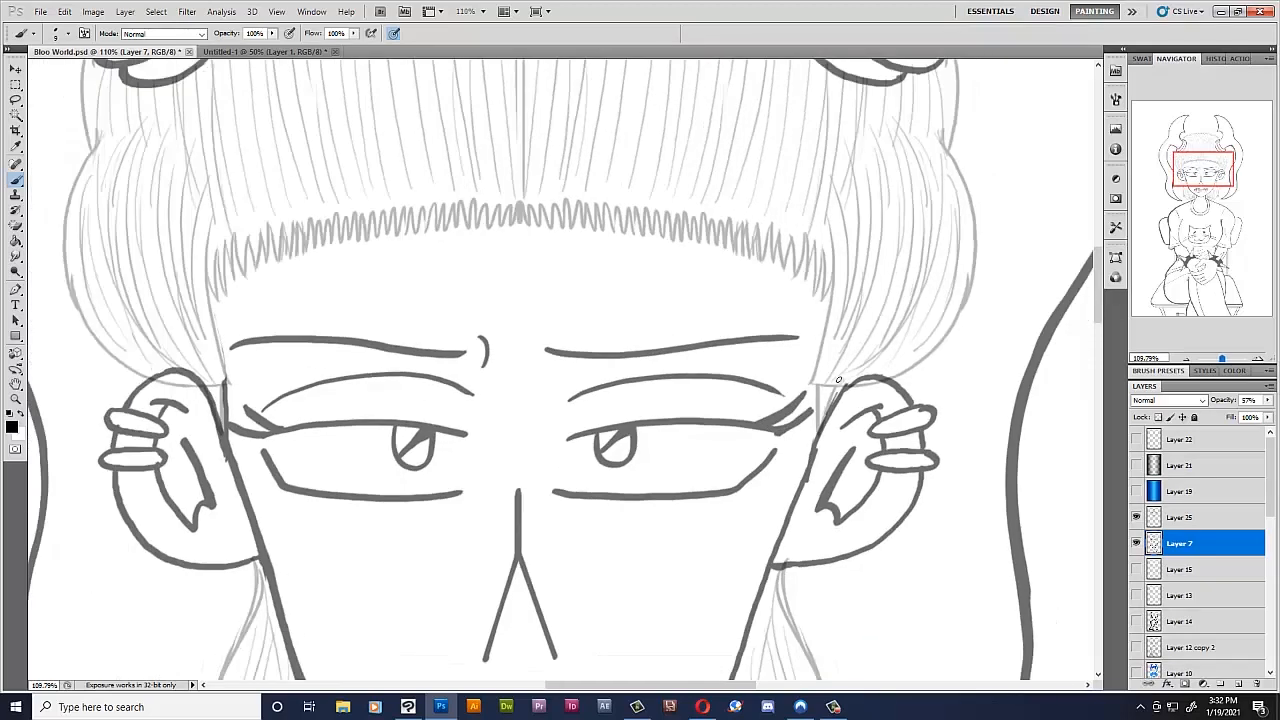
- Raise the opacity of both Layer 25 and Layer 7 to 100%
left_click_drag(1098, 289, 1112, 317)
left_click(1180, 517)
left_click_drag(1267, 400, 1275, 414)
left_click(1180, 543)
left_click_drag(1267, 400, 1275, 414)
left_click(1180, 517)
left_click_drag(1180, 176, 1178, 158)
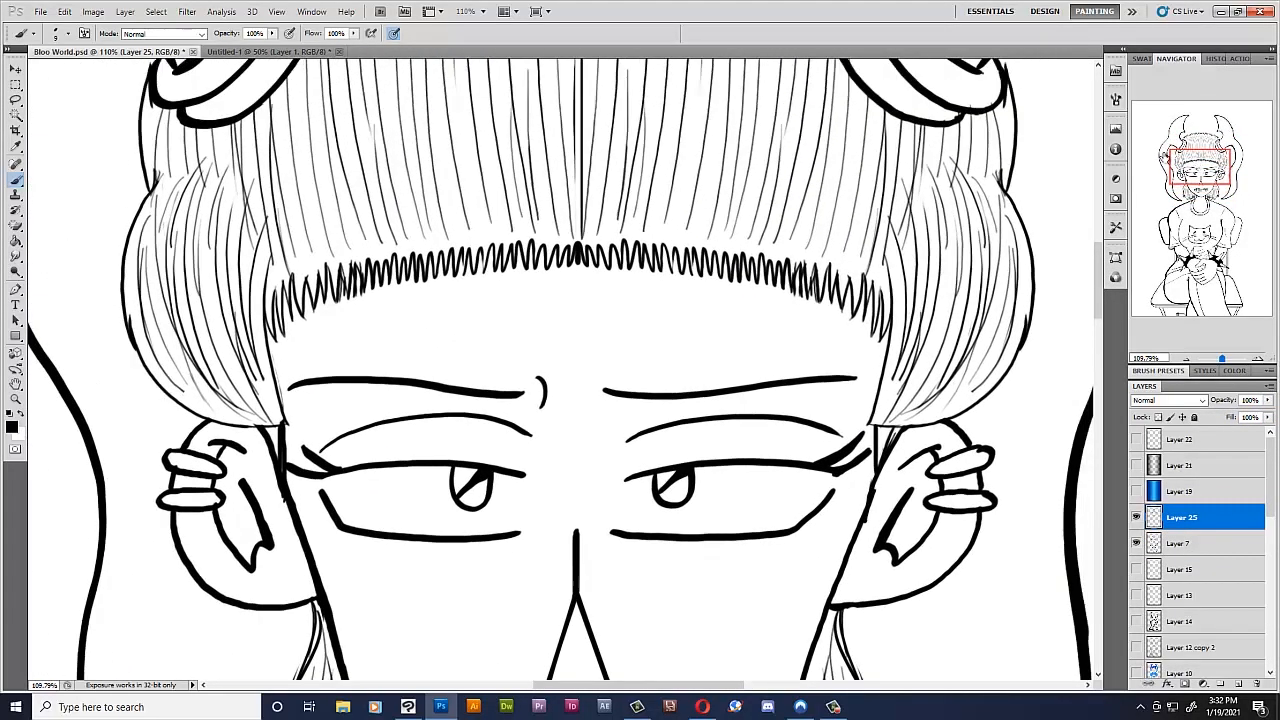
- Trim the thick face line beside the left-hand ear on Layer 7
left_click(1183, 541)
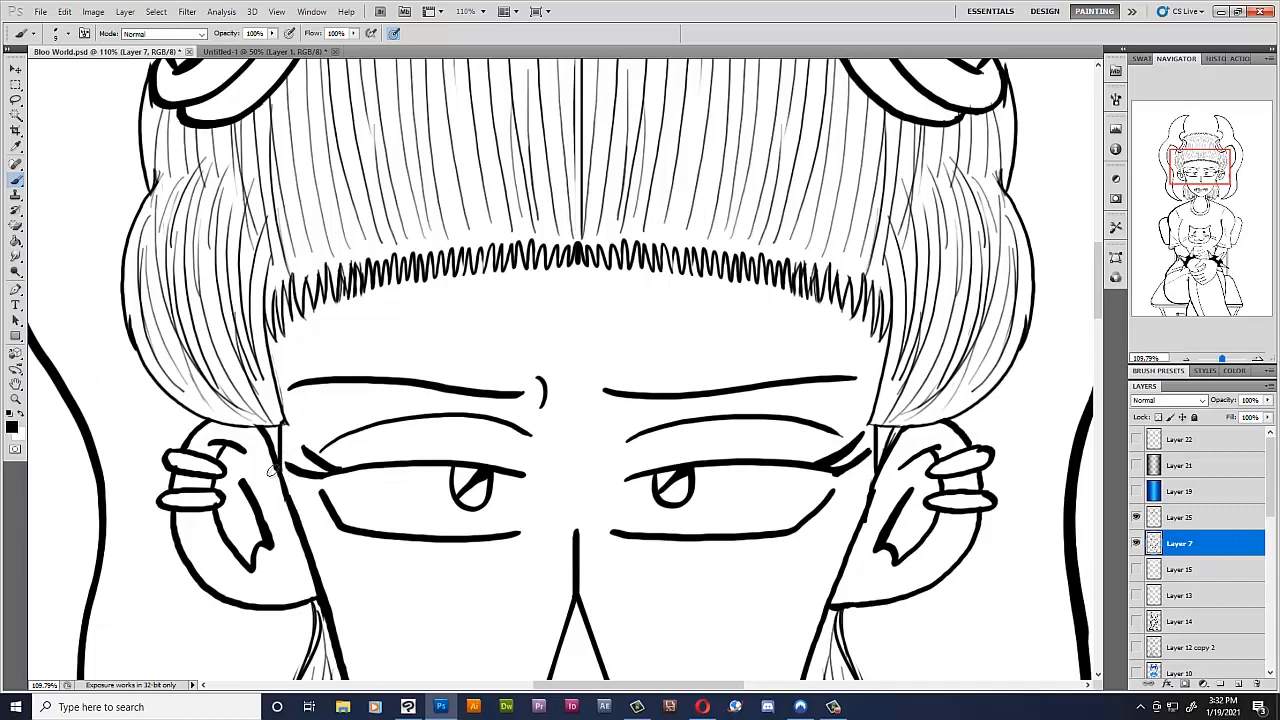
left_click_drag(1222, 358, 1221, 358)
left_click_drag(1199, 167, 1200, 154)
left_click_drag(1221, 358, 1219, 358)
left_click_drag(1212, 161, 1217, 173)
- Add a new layer above Layer 25 and merge it with Layer 25 and Layer 7 into one line art layer
left_click(1175, 518)
left_click(1238, 684)
left_click_drag(1220, 358, 1218, 358)
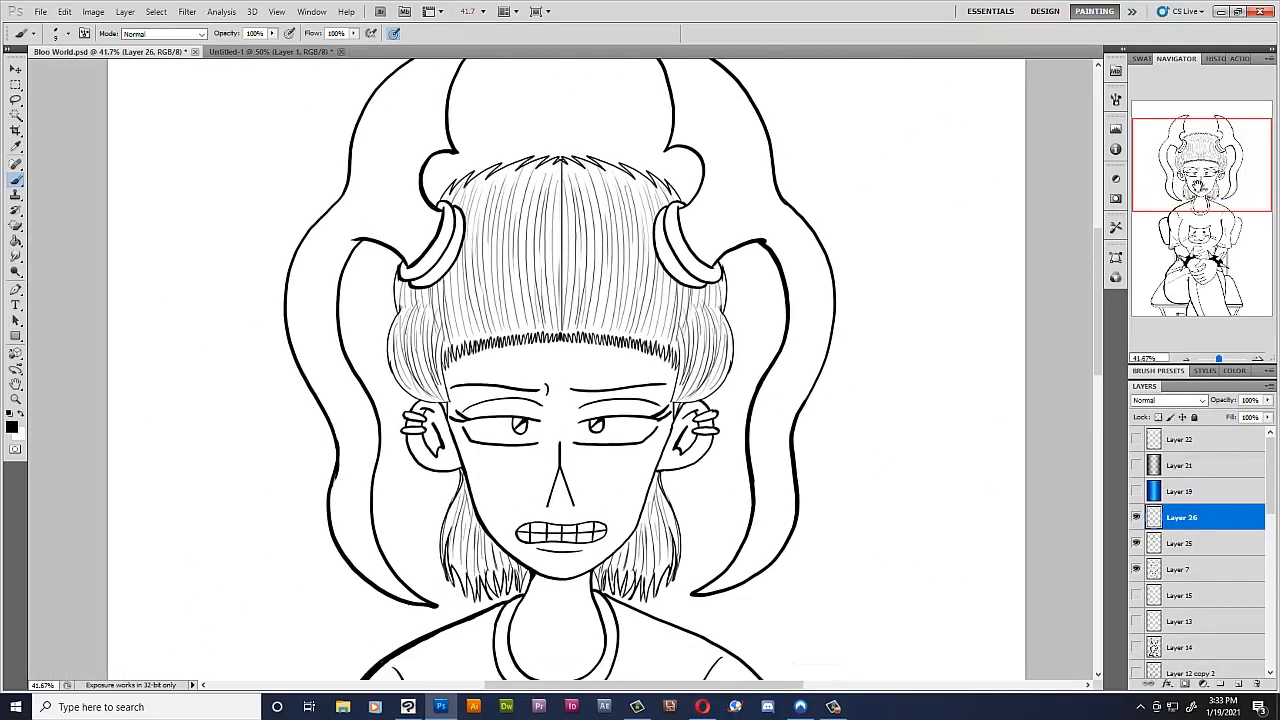
left_click(1199, 540, "ctrl")
key("ctrl+e")
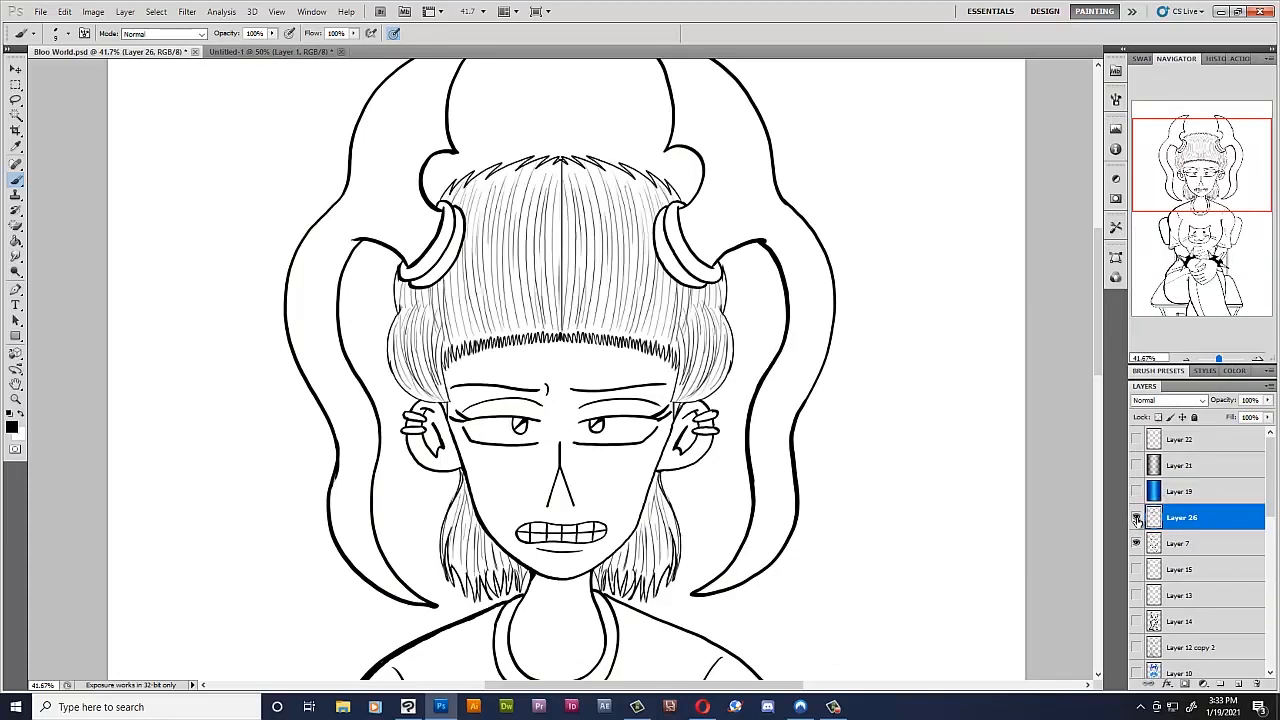
left_click(1204, 547, "ctrl")
key("ctrl+e")
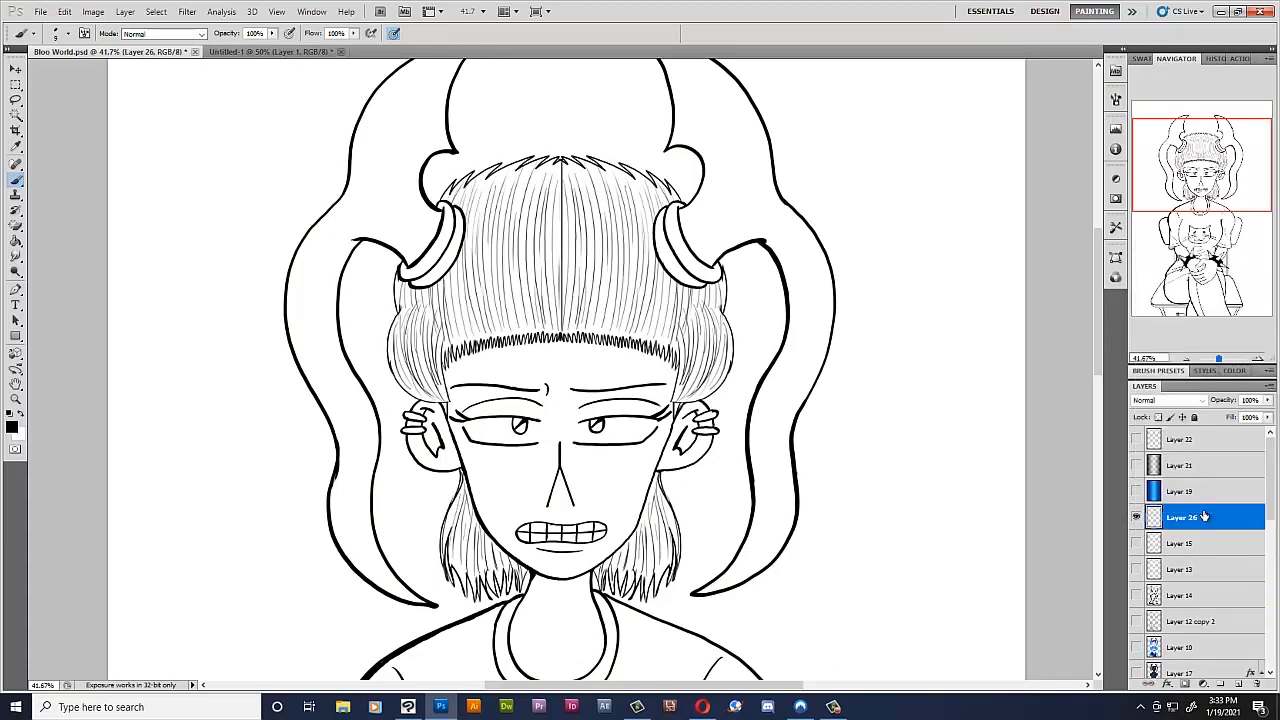
- Toggle the merged Layer 26 off and on and inspect the combined head and hair line art
left_click(1137, 519)
left_click(1137, 519)
left_click(1137, 519)
left_click(1137, 519)
left_click(1137, 519)
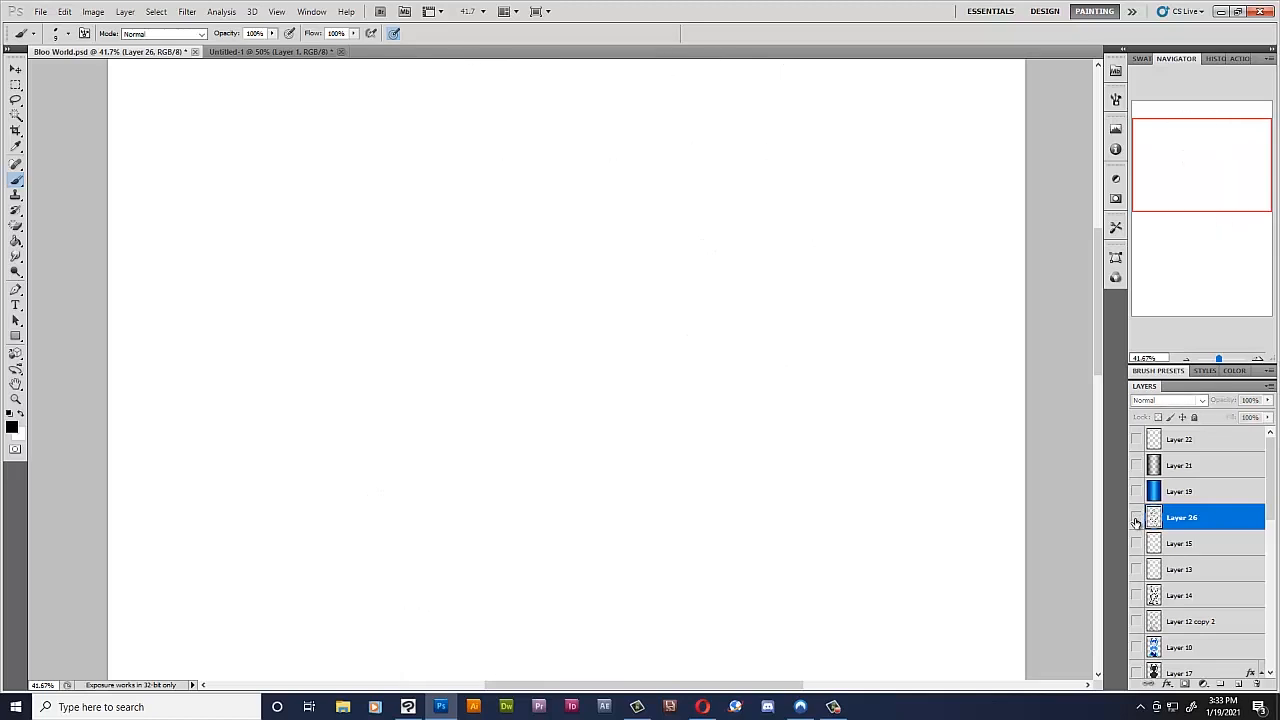
left_click(1137, 519)
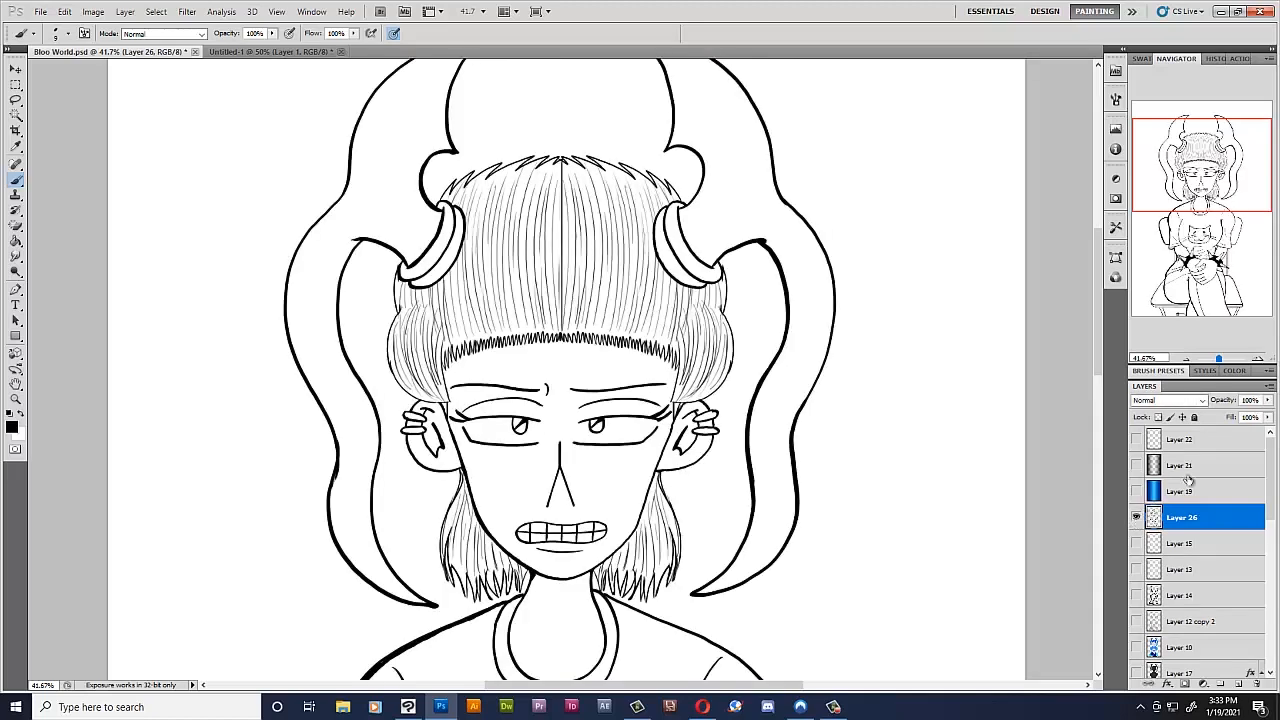
scroll(388, 438, "down", 1)
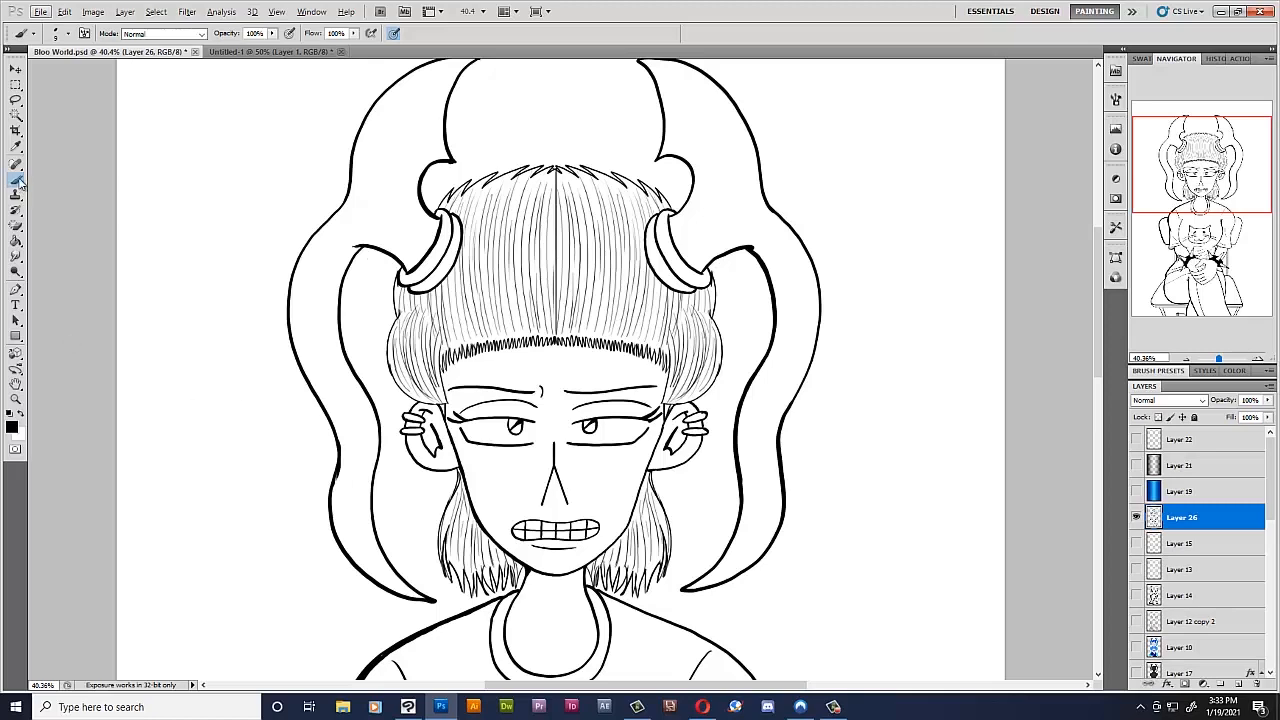
scroll(320, 497, "up", 1)
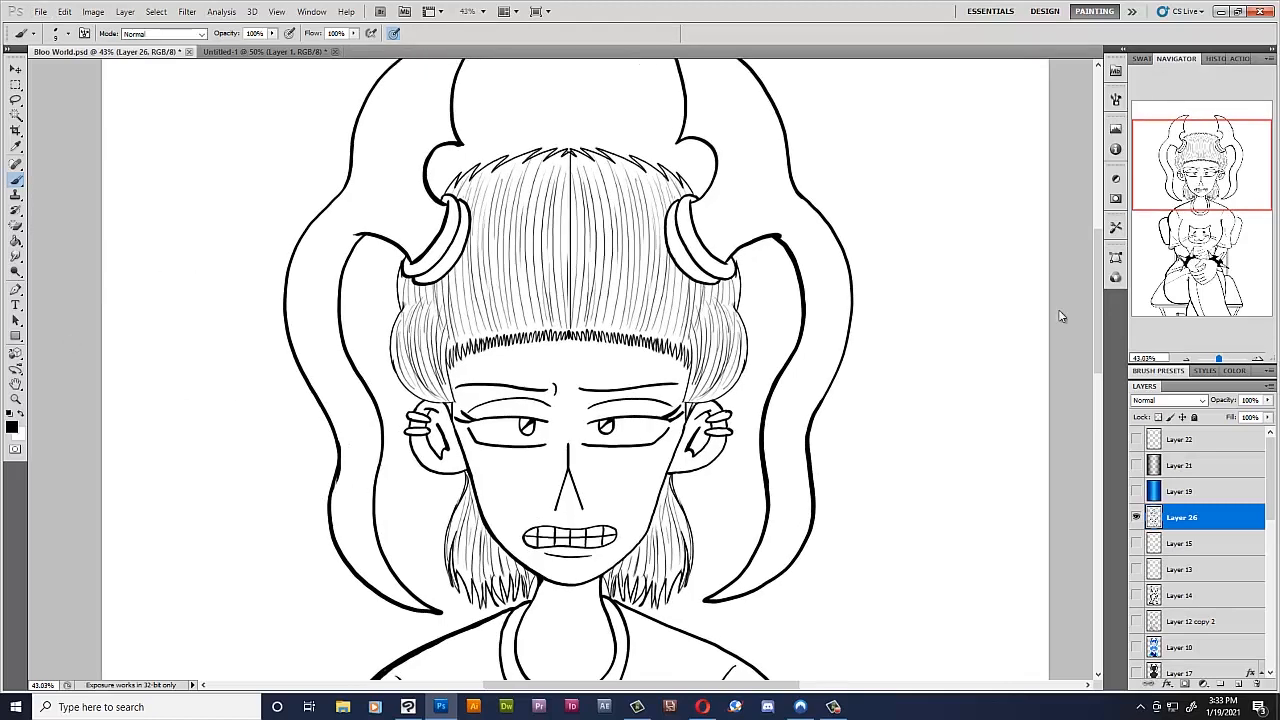
left_click_drag(1097, 322, 1104, 306)
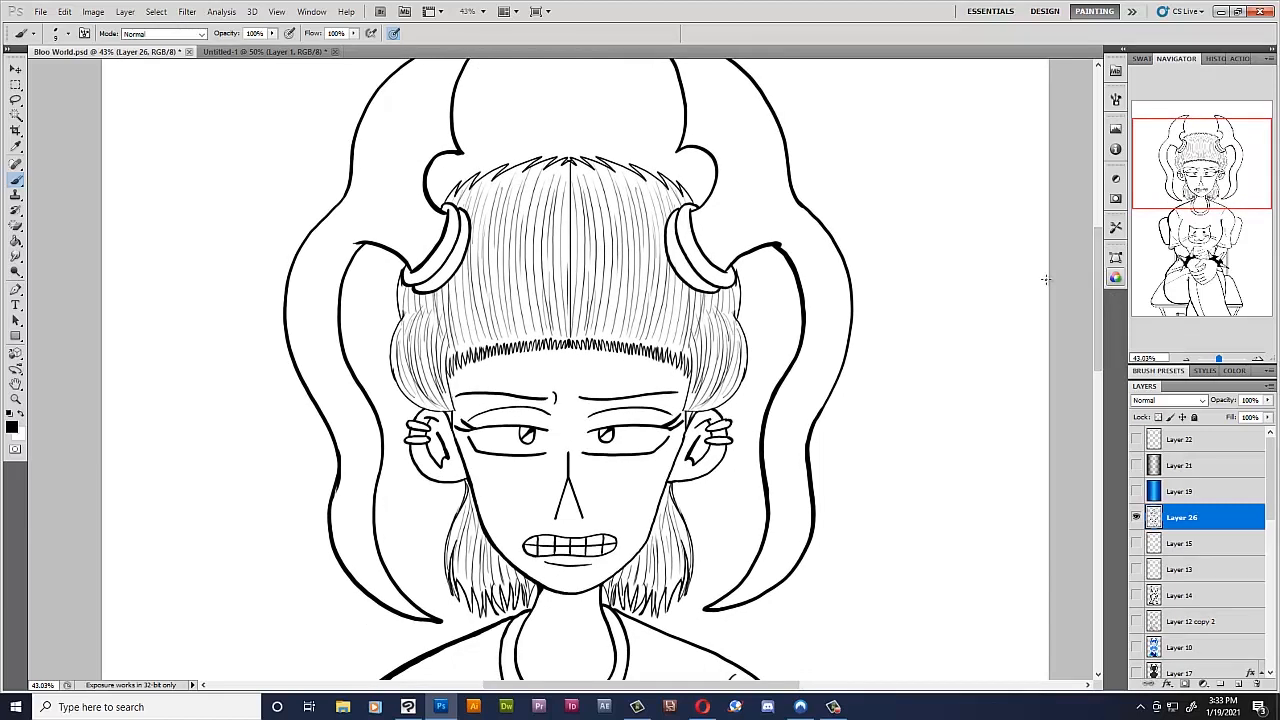
- Add a new layer above Layer 26 and draw thin flowing strands down the hanging part of the left-hand horn
left_click(1233, 685)
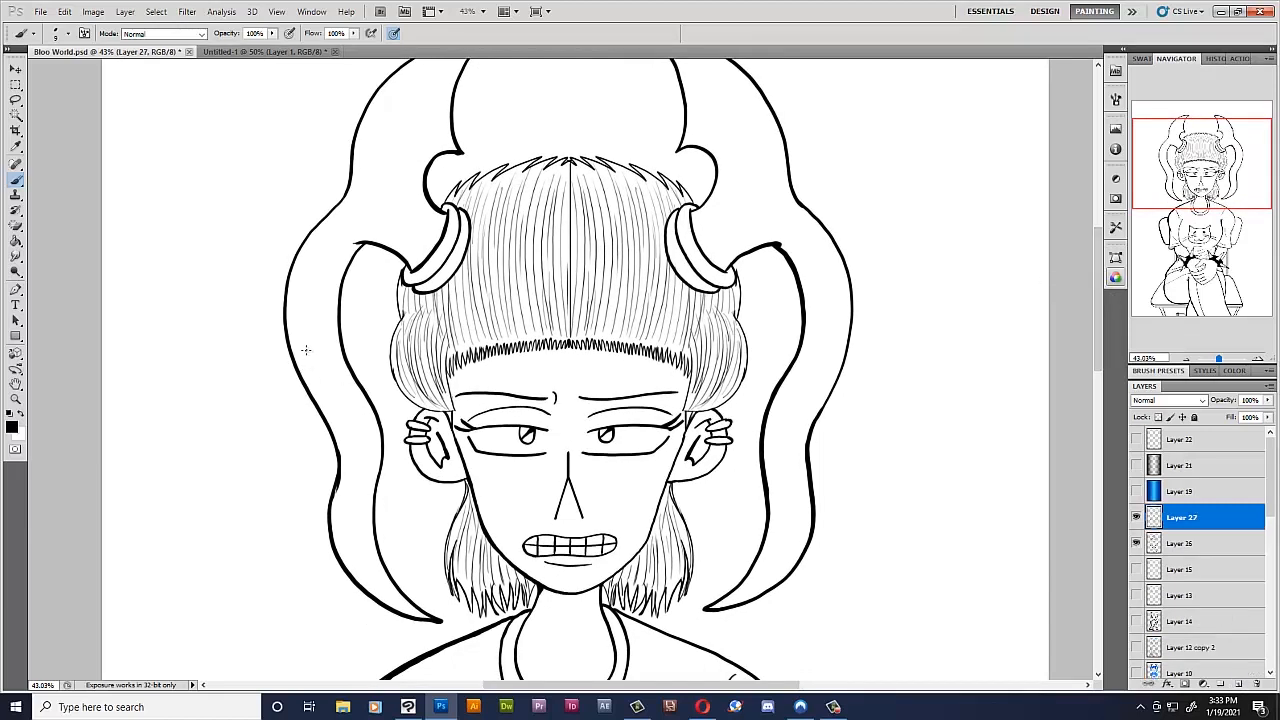
left_click_drag(298, 282, 313, 381)
mouse_move(321, 231)
left_mouse_down()
mouse_move(313, 362)
mouse_move(326, 387)
left_mouse_up()
left_click_drag(315, 263, 320, 372)
left_click_drag(350, 215, 346, 403)
left_click_drag(335, 278, 352, 414)
mouse_move(318, 368)
left_mouse_down()
mouse_move(371, 472)
mouse_move(372, 566)
left_mouse_up()
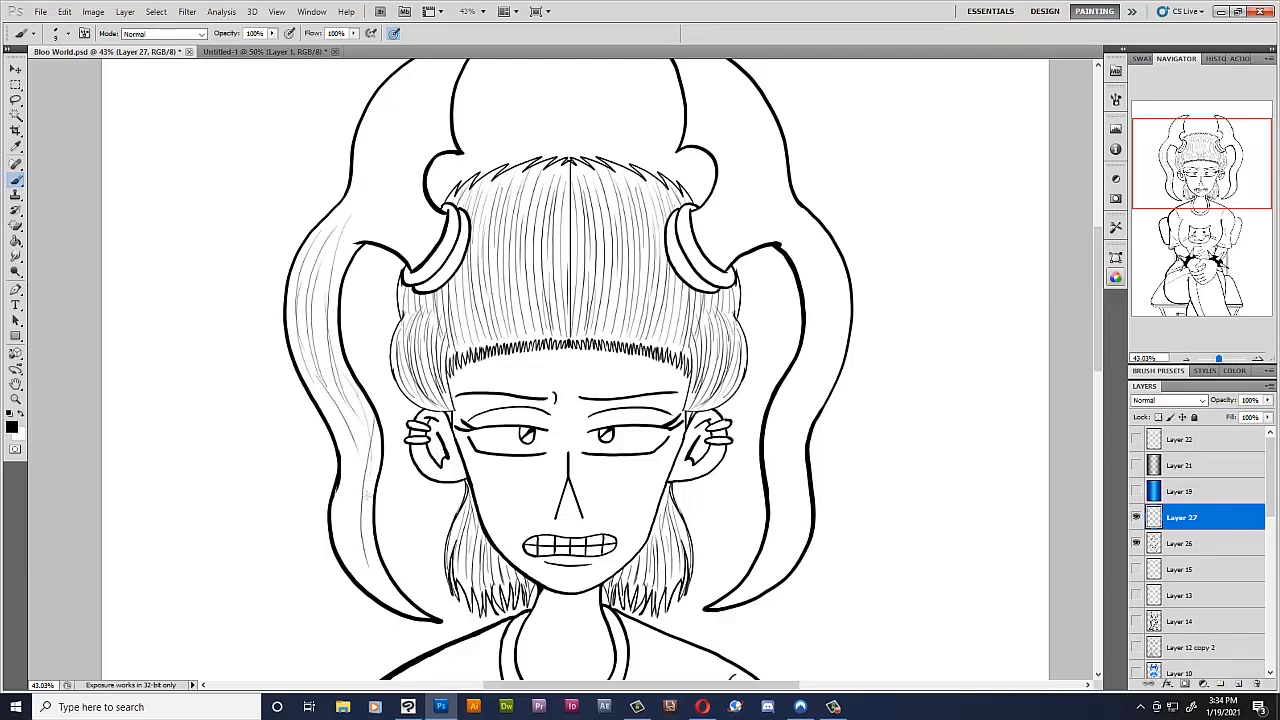
left_click_drag(350, 470, 370, 574)
left_click_drag(355, 451, 347, 543)
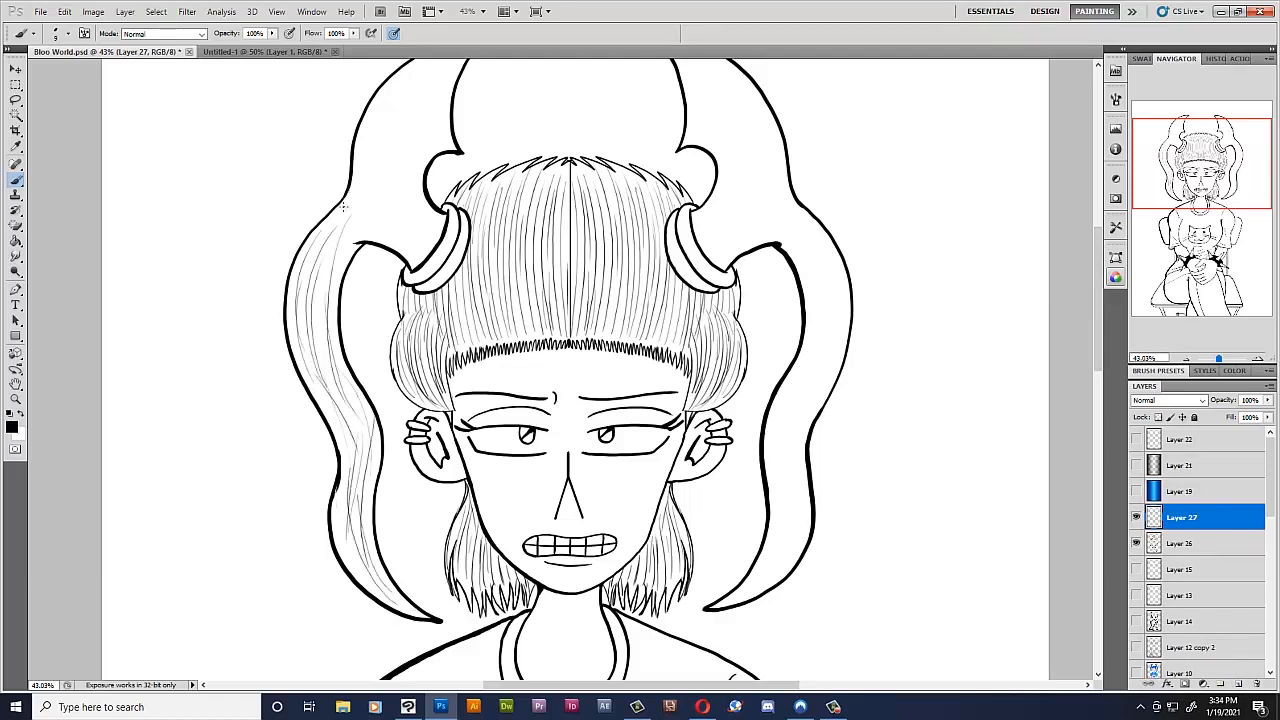
- Fill the left-hand horn with dense thin strands, curving from its upper tip around the band and down its tail
left_click_drag(356, 196, 378, 117)
left_click_drag(1098, 250, 1098, 235)
left_click_drag(364, 218, 410, 126)
left_click_drag(446, 196, 435, 132)
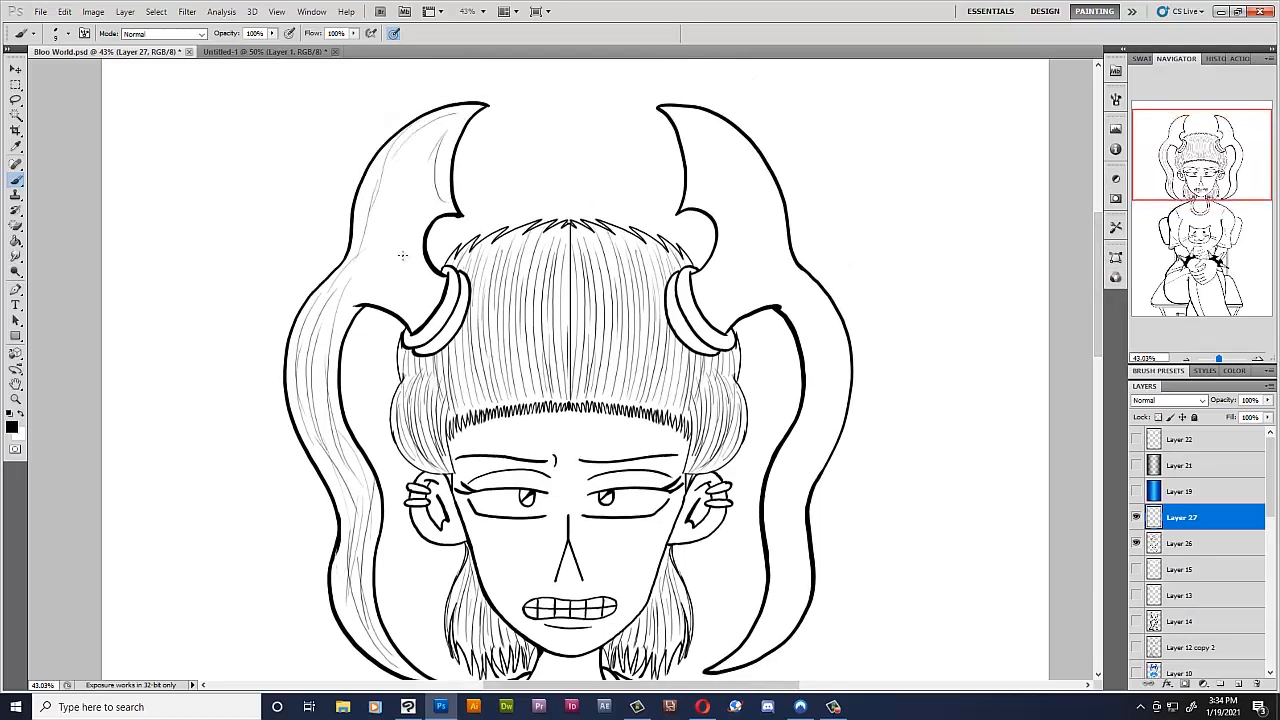
mouse_move(407, 192)
left_mouse_down()
mouse_move(426, 278)
mouse_move(360, 271)
left_mouse_up()
mouse_move(422, 316)
left_mouse_down()
mouse_move(386, 266)
mouse_move(404, 267)
mouse_move(414, 190)
left_mouse_up()
left_click_drag(400, 292, 432, 180)
mouse_move(380, 268)
left_mouse_down()
mouse_move(318, 340)
mouse_move(402, 158)
left_mouse_up()
mouse_move(380, 260)
left_mouse_down()
mouse_move(420, 177)
mouse_move(410, 206)
left_mouse_up()
mouse_move(458, 108)
left_mouse_down()
mouse_move(416, 238)
mouse_move(420, 218)
left_mouse_up()
left_click_drag(370, 262, 304, 366)
left_click_drag(320, 282, 378, 646)
left_click_drag(328, 438, 386, 662)
mouse_move(470, 112)
left_mouse_down()
mouse_move(424, 286)
mouse_move(396, 274)
mouse_move(330, 358)
left_mouse_up()
mouse_move(338, 370)
left_mouse_down()
mouse_move(306, 476)
mouse_move(387, 653)
left_mouse_up()
mouse_move(1098, 294)
left_mouse_down()
mouse_move(1098, 314)
mouse_move(1098, 293)
left_mouse_up()
left_click_drag(1219, 358, 1218, 358)
left_click_drag(1097, 293, 1097, 306)
left_click_drag(446, 140, 421, 226)
left_click_drag(482, 92, 424, 214)
left_click_drag(460, 98, 400, 222)
left_click_drag(430, 138, 398, 210)
left_click_drag(484, 165, 430, 205)
left_click_drag(480, 100, 442, 180)
mouse_move(426, 217)
left_mouse_down()
mouse_move(361, 290)
mouse_move(382, 286)
left_mouse_up()
left_click_drag(460, 216, 392, 282)
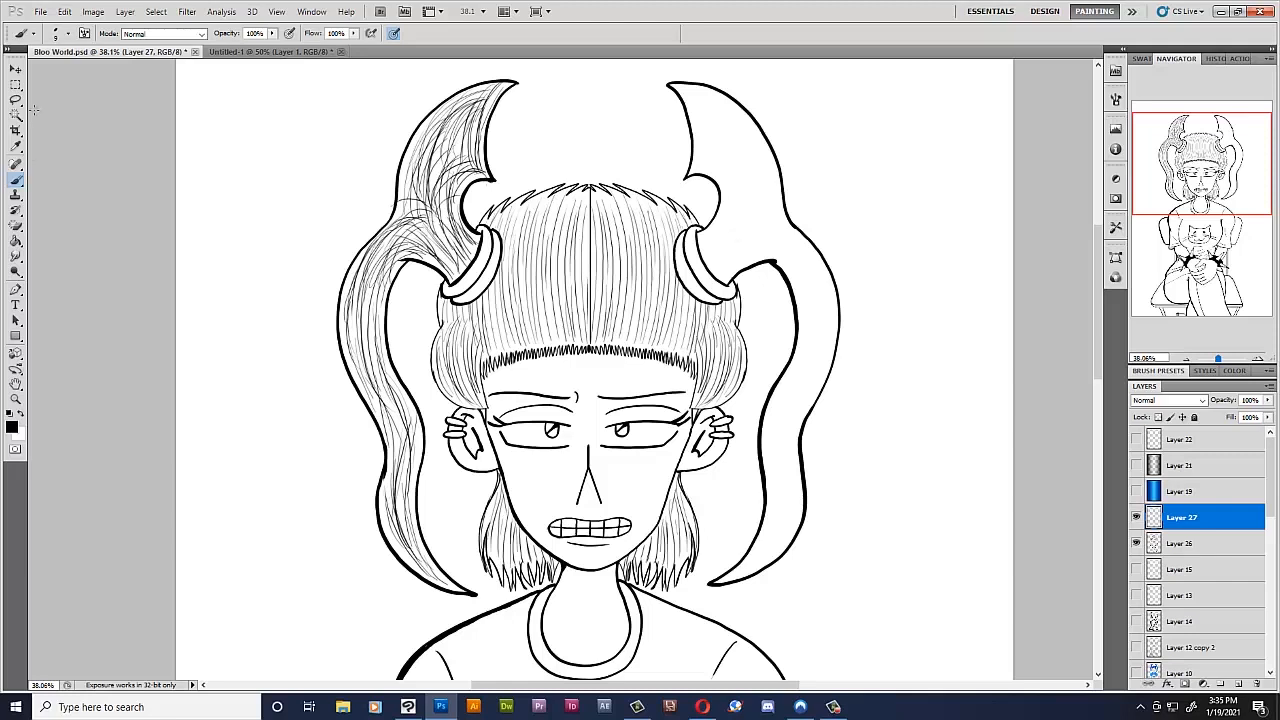
- Fill the right-hand horn with matching thin strands from its upper tip past the band to the end of its tail
left_click_drag(698, 166, 730, 236)
mouse_move(692, 100)
left_mouse_down()
mouse_move(712, 178)
mouse_move(734, 166)
left_mouse_up()
mouse_move(790, 258)
left_mouse_down()
mouse_move(824, 340)
mouse_move(828, 410)
left_mouse_up()
mouse_move(776, 392)
left_mouse_down()
mouse_move(787, 474)
mouse_move(732, 578)
left_mouse_up()
left_click_drag(788, 386, 760, 544)
left_click_drag(796, 252, 830, 405)
left_click_drag(722, 276, 784, 250)
left_click_drag(710, 220, 784, 276)
mouse_move(702, 198)
left_mouse_down()
mouse_move(736, 252)
mouse_move(800, 272)
left_mouse_up()
left_click_drag(700, 156, 750, 226)
left_click_drag(691, 97, 714, 168)
mouse_move(708, 95)
left_mouse_down()
mouse_move(758, 166)
mouse_move(766, 226)
left_mouse_up()
left_click_drag(704, 106, 818, 300)
mouse_move(714, 148)
left_mouse_down()
mouse_move(760, 220)
mouse_move(744, 194)
left_mouse_up()
left_click_drag(756, 243, 790, 221)
left_click_drag(706, 220, 742, 262)
left_click_drag(720, 250, 810, 306)
left_click_drag(784, 258, 828, 464)
left_click_drag(796, 378, 770, 522)
left_click_drag(812, 338, 768, 558)
left_click_drag(814, 294, 798, 364)
left_click_drag(760, 154, 788, 246)
mouse_move(682, 90)
left_mouse_down()
mouse_move(724, 116)
mouse_move(714, 162)
left_mouse_up()
left_click_drag(702, 96, 734, 132)
left_click_drag(690, 104, 740, 228)
- Inspect the finished horn strands and merge Layer 27 with the Layer 26 line art
scroll(635, 197, "up", 2)
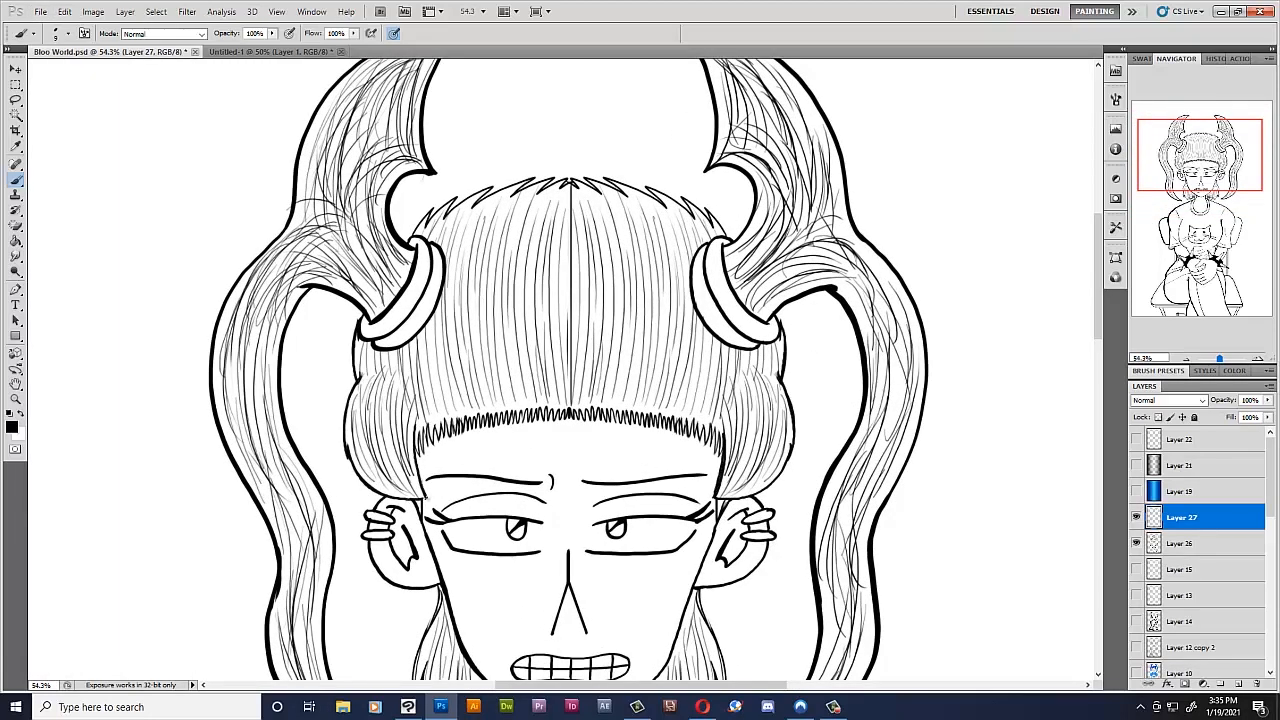
scroll(587, 129, "down", 2)
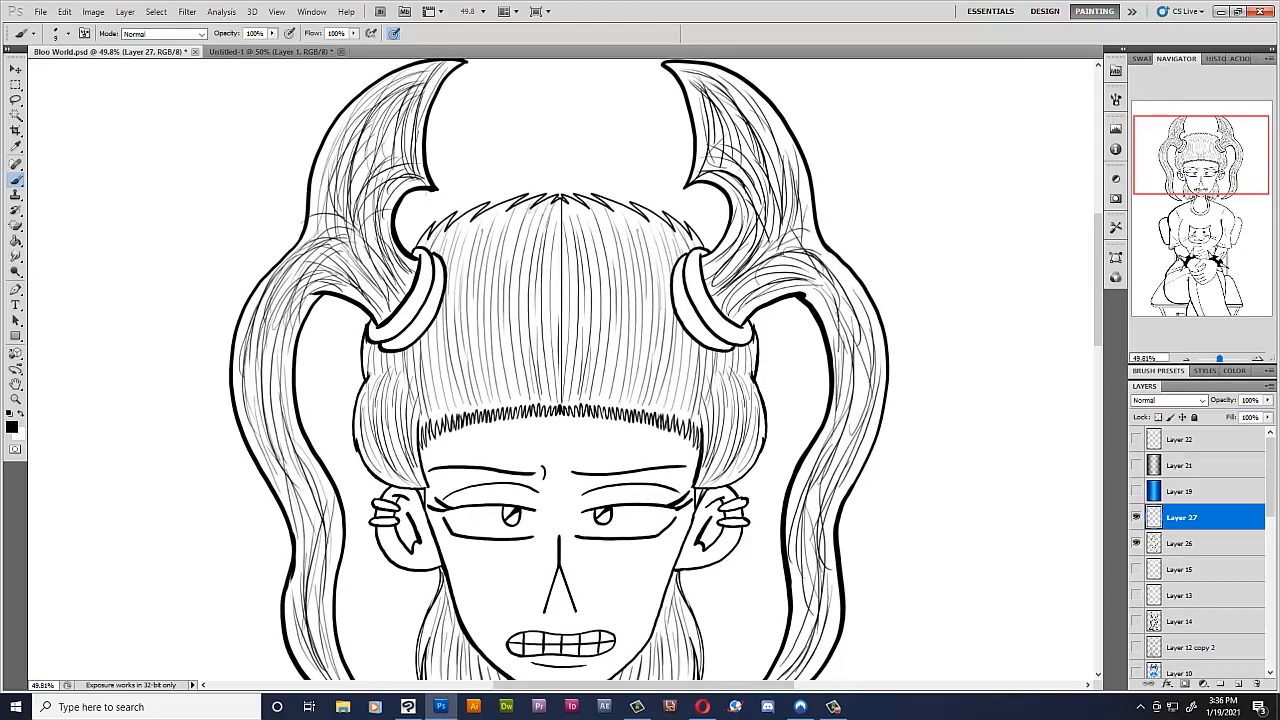
scroll(494, 213, "down", 2)
left_click(1200, 543, "ctrl")
key("ctrl+e")
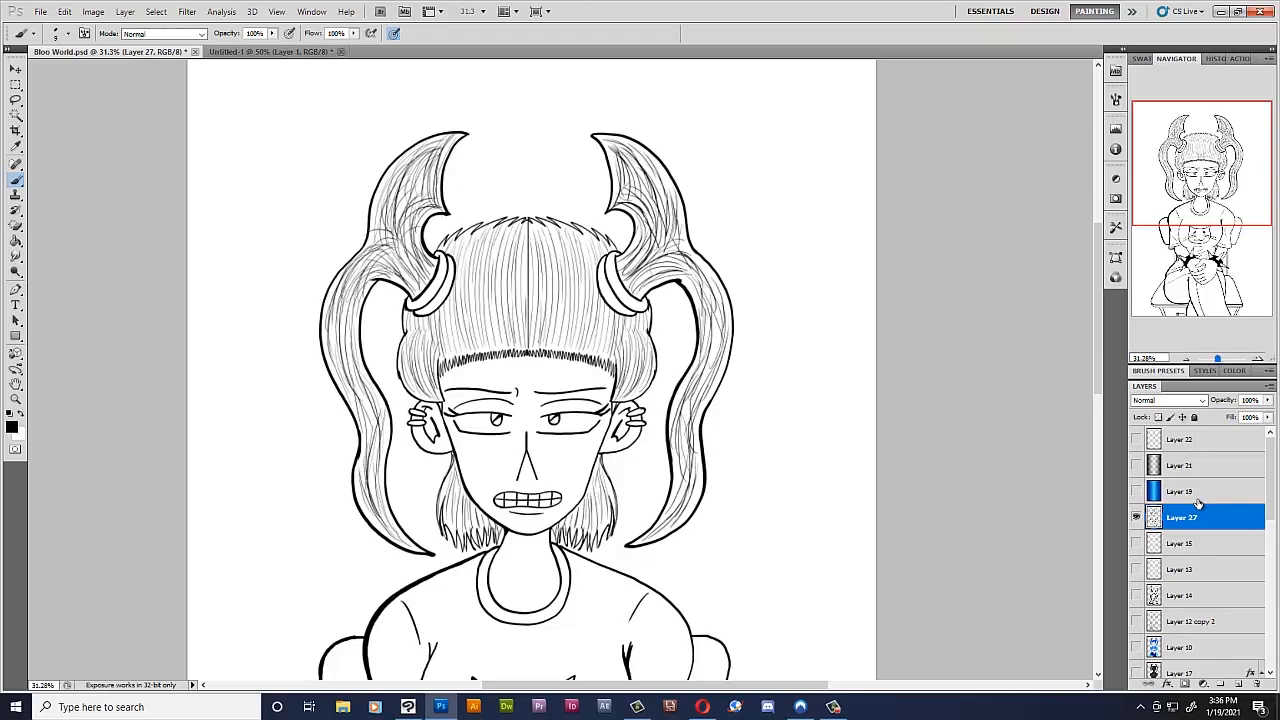
- Show the Layer 10 flat colours beneath the line art and bring the head and horns into view
left_click_drag(1099, 348, 1099, 372)
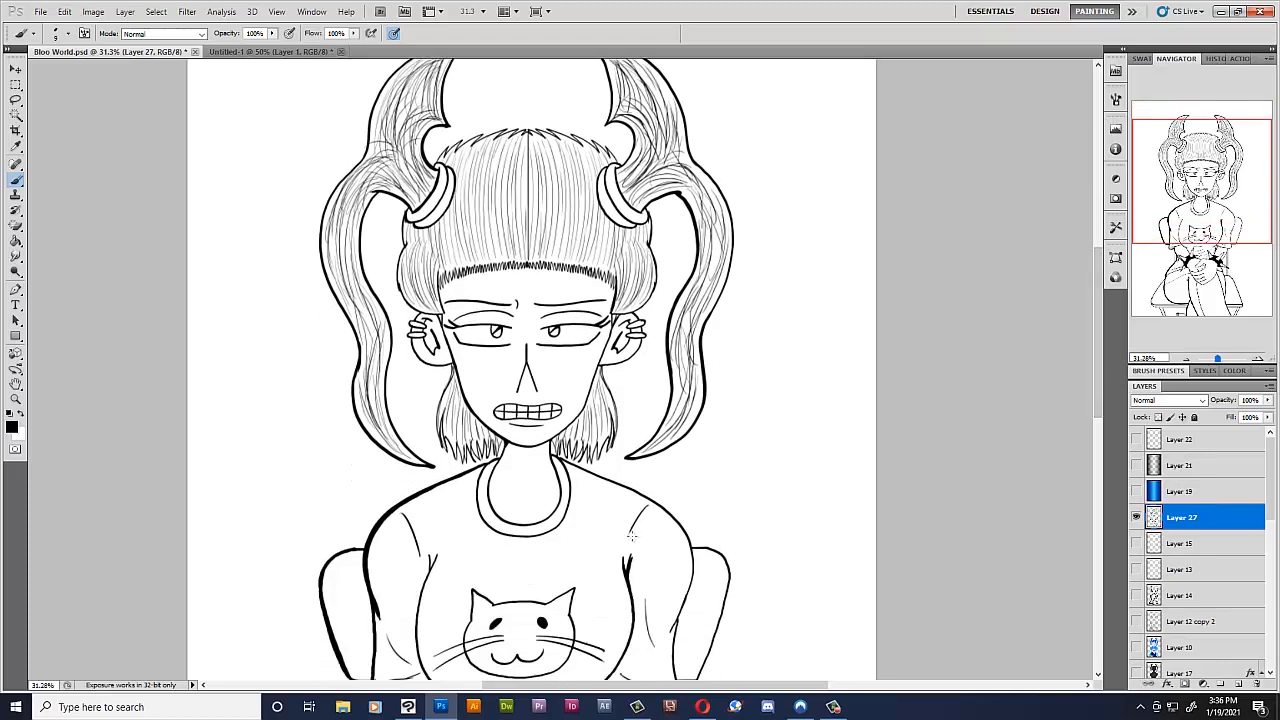
left_click(1137, 648)
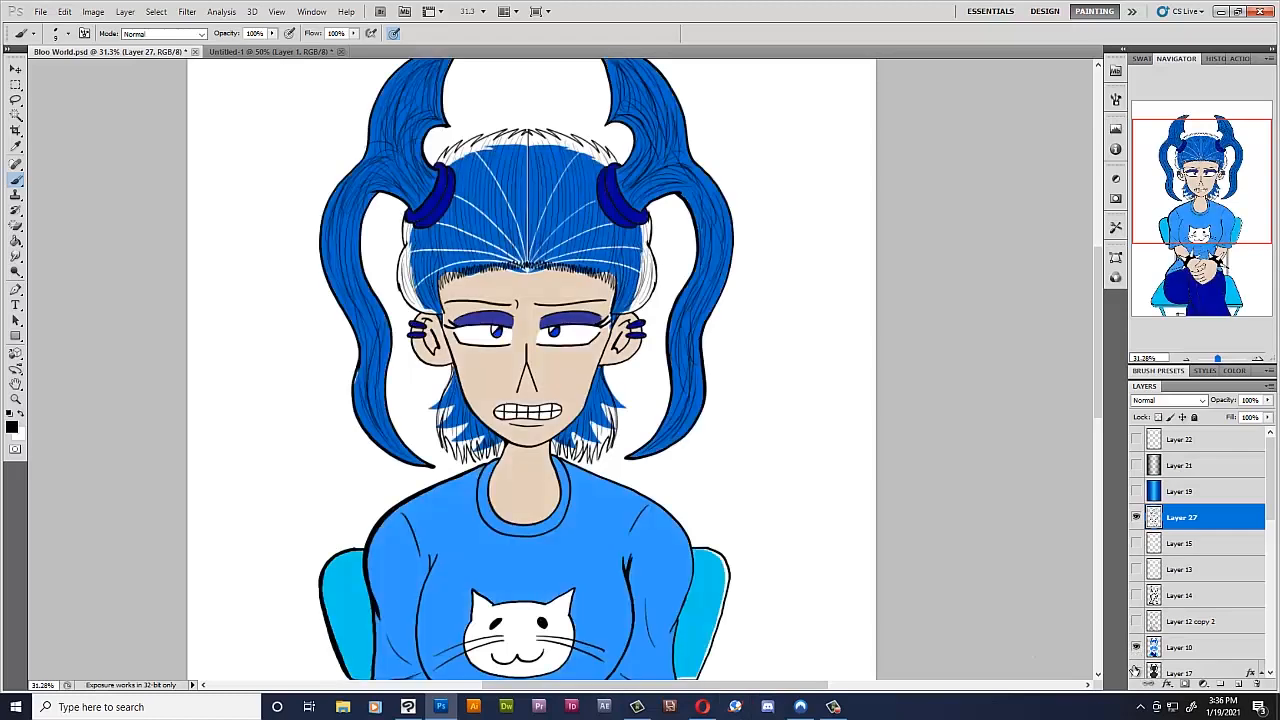
scroll(571, 337, "up", 5)
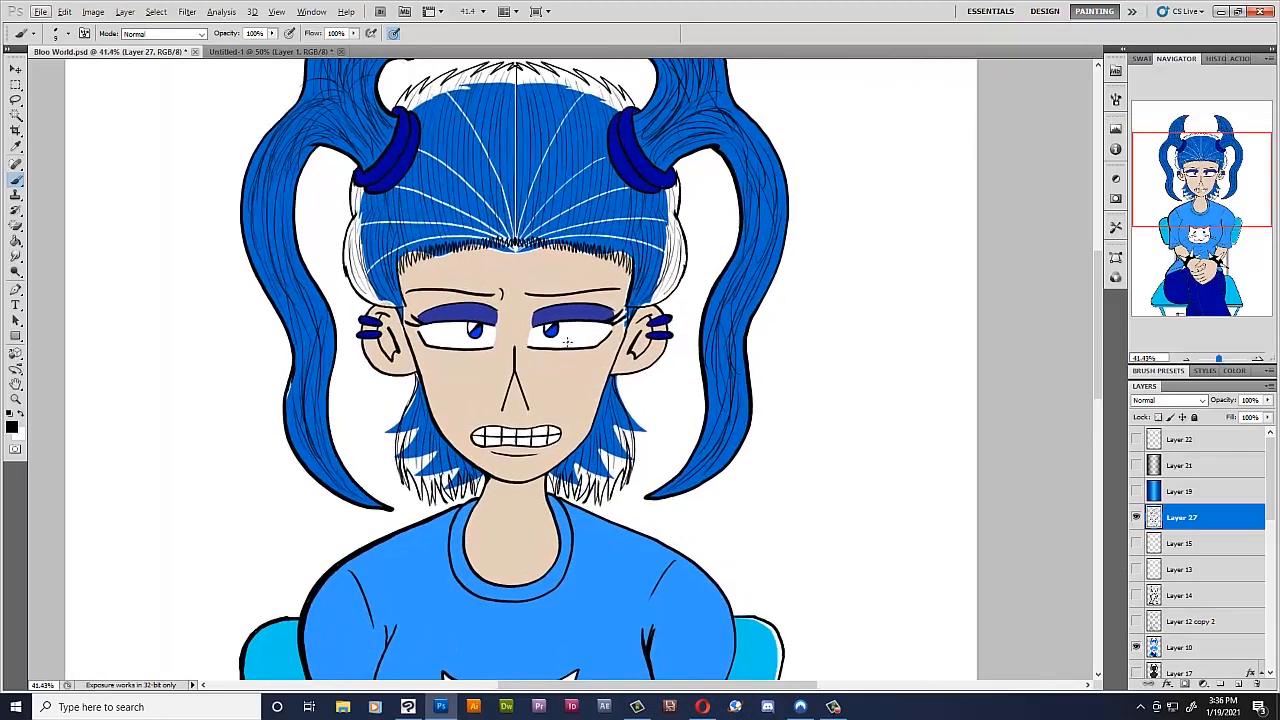
left_click_drag(1211, 174, 1209, 148)
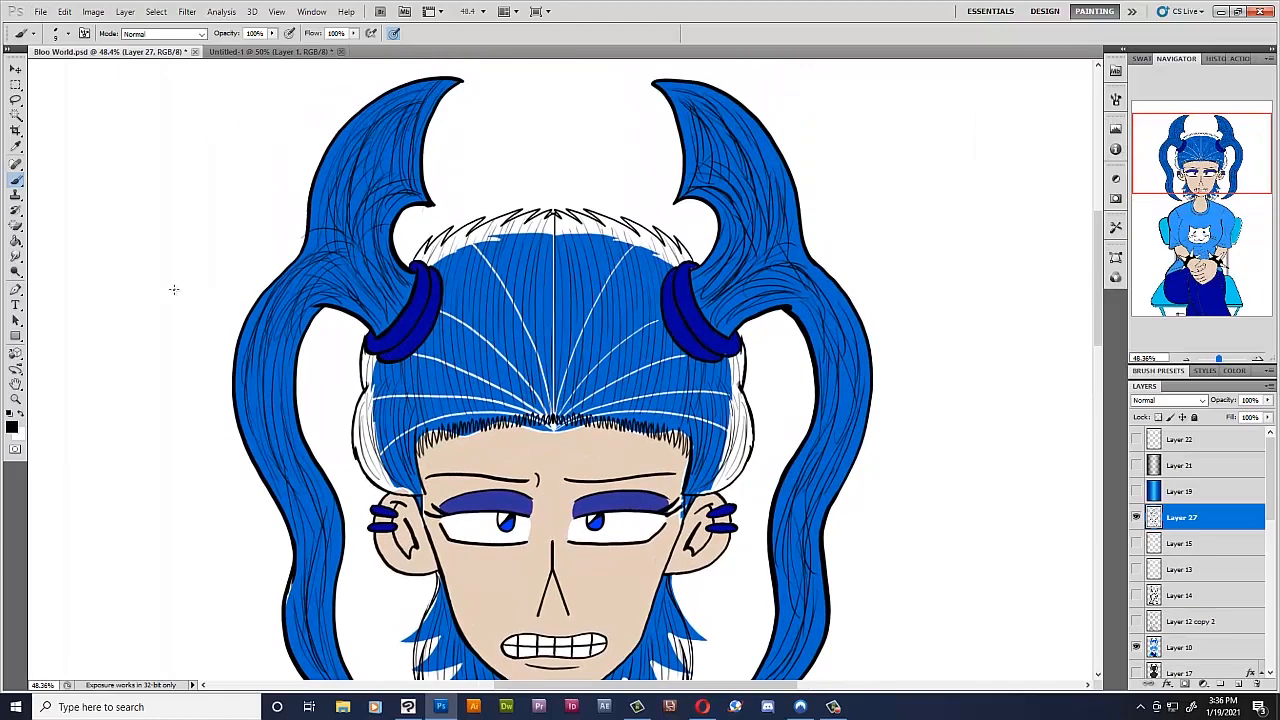
- Sample the blue hair colour as the foreground colour and switch to the Brush tool
left_click(15, 147)
left_click(462, 259)
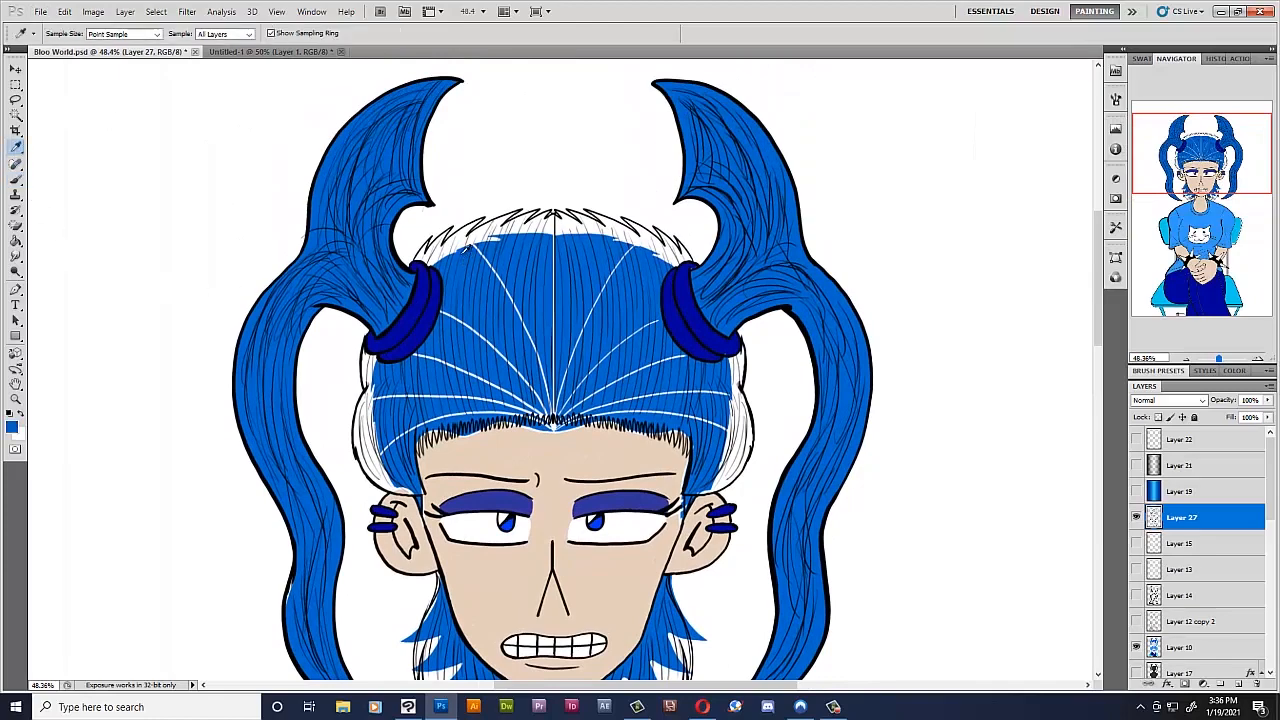
scroll(448, 197, "up", 1)
scroll(448, 197, "up", 2)
left_click(15, 180)
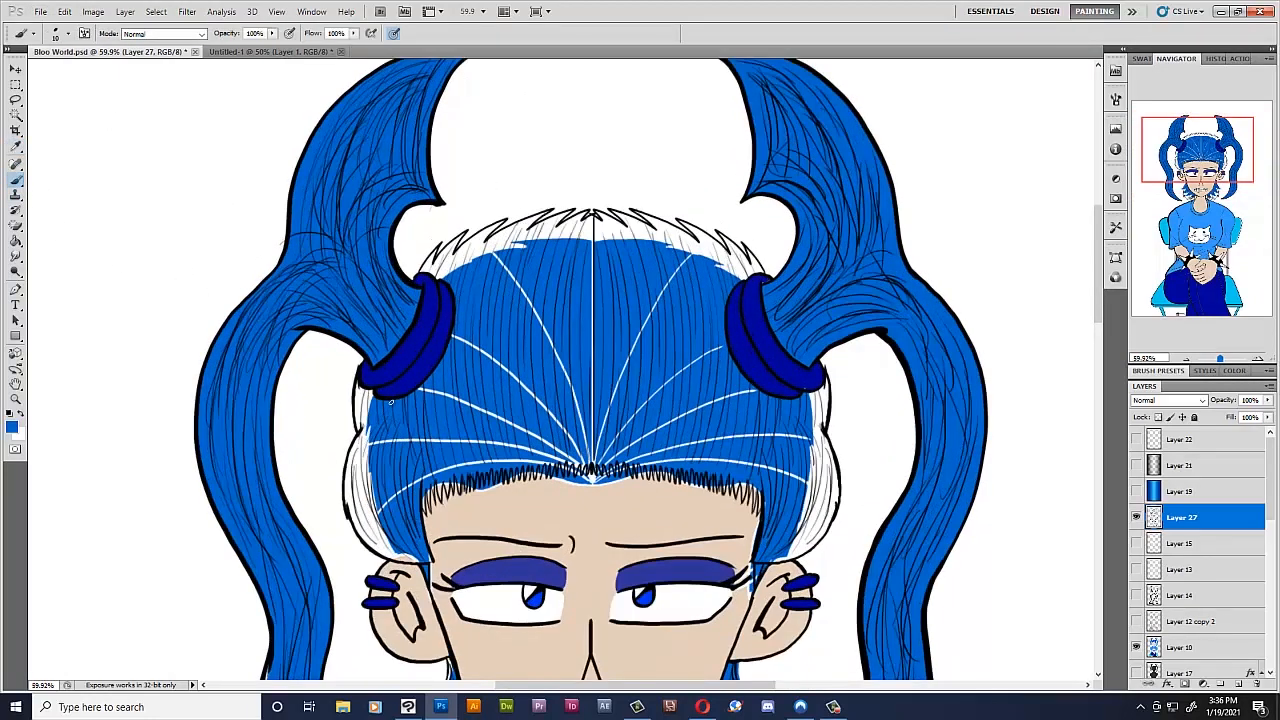
- On Layer 10, enlarge the brush and paint blue over the white gap along the top of the hair
scroll(391, 401, "up", 1)
left_click(1186, 648)
scroll(391, 410, "up", 3)
key("]")
key("]")
key("]")
key("]")
key("]")
mouse_move(352, 388)
left_mouse_down()
mouse_move(385, 600)
mouse_move(430, 381)
mouse_move(640, 495)
mouse_move(1000, 520)
mouse_move(990, 600)
mouse_move(708, 488)
mouse_move(520, 165)
mouse_move(400, 275)
mouse_move(615, 212)
mouse_move(800, 185)
left_mouse_up()
- Extend the blue beside the horn bands, through the side hair and over the white guide lines
scroll(517, 116, "up", 5)
key("[")
key("[")
mouse_move(791, 161)
left_mouse_down()
mouse_move(541, 161)
mouse_move(760, 215)
mouse_move(880, 280)
mouse_move(855, 255)
left_mouse_up()
scroll(908, 448, "down", 3)
left_click_drag(620, 600, 606, 120)
mouse_move(345, 495)
left_mouse_down()
mouse_move(325, 595)
mouse_move(385, 303)
left_mouse_up()
mouse_move(395, 330)
left_mouse_down()
mouse_move(365, 470)
mouse_move(548, 470)
left_mouse_up()
mouse_move(727, 441)
left_mouse_down()
mouse_move(848, 480)
mouse_move(930, 345)
mouse_move(908, 345)
left_mouse_up()
- Resample the hair blue and paint over the remaining white areas on both sides of the head
left_click_drag(1221, 358, 1219, 358)
left_click_drag(1209, 194, 1219, 149)
left_click(748, 432, "alt")
left_click_drag(1219, 358, 1223, 358)
left_click(480, 463, "alt")
left_click_drag(1201, 152, 1195, 163)
left_click(380, 525, "alt")
left_click_drag(352, 518, 347, 600)
left_click_drag(1032, 590, 1046, 435)
mouse_move(1038, 375)
left_mouse_down()
mouse_move(975, 352)
mouse_move(920, 366)
mouse_move(771, 349)
mouse_move(843, 325)
left_mouse_up()
- Reduce the brush size and touch up the blue along the hairline above the forehead
left_click_drag(1223, 358, 1226, 358)
left_click_drag(1195, 162, 1198, 161)
key("bracketleft")
key("bracketleft")
mouse_move(530, 363)
left_mouse_down()
mouse_move(745, 358)
mouse_move(420, 360)
mouse_move(143, 386)
mouse_move(114, 472)
left_mouse_up()
left_click_drag(1226, 358, 1220, 358)
left_click_drag(1206, 160, 1221, 160)
left_click_drag(1220, 358, 1224, 358)
- Paint the hair below both ears blue down to the tips of the new line art
left_click_drag(1221, 160, 1216, 184)
left_click_drag(642, 500, 578, 308)
left_click_drag(1215, 184, 1168, 190)
left_click_drag(894, 169, 826, 340)
left_click_drag(1168, 190, 1191, 190)
left_click_drag(575, 527, 400, 603)
left_click_drag(1191, 190, 1209, 190)
mouse_move(681, 550)
left_mouse_down()
mouse_move(672, 606)
mouse_move(675, 556)
left_mouse_up()
left_click_drag(1224, 358, 1222, 358)
- Sample the lower hair's blue, return to the Brush tool and save the document
left_click(15, 147)
left_click(670, 440)
left_click(16, 180)
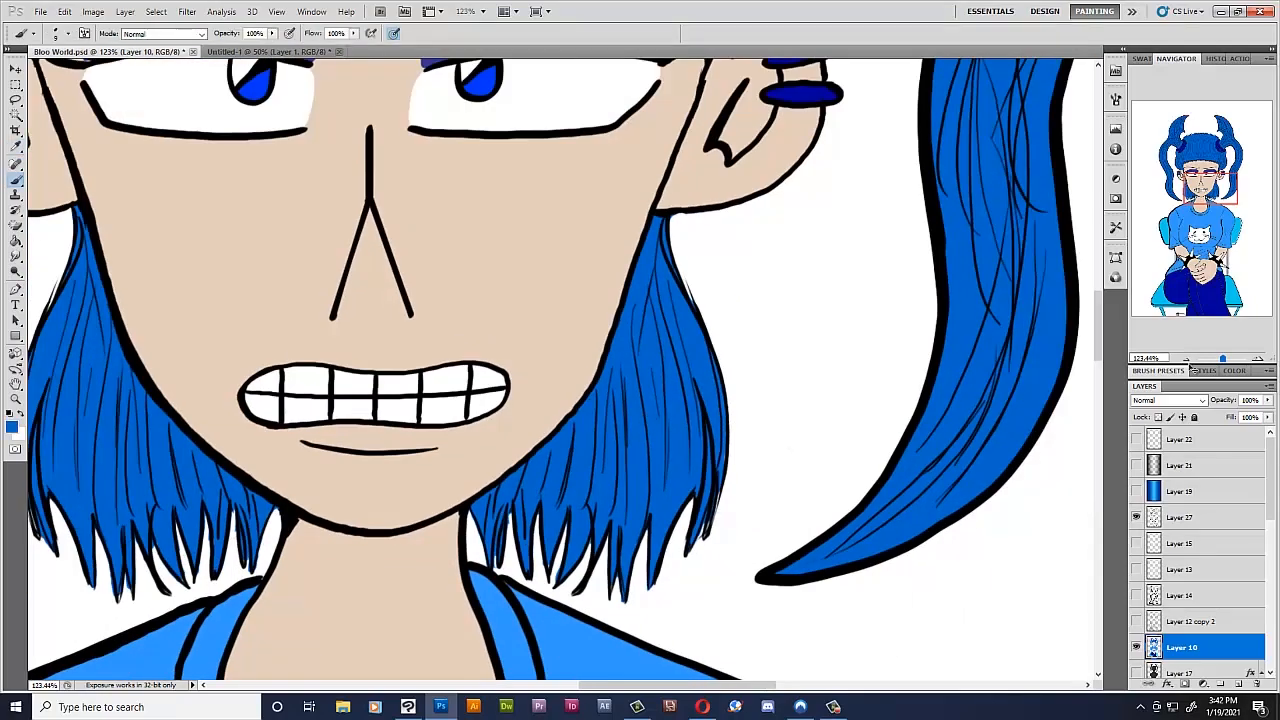
key("ctrl+s")
- Sample the chair's light cyan and fill the area at the chair's edge with the Paint Bucket
left_click_drag(1222, 358, 1217, 358)
left_click_drag(1160, 181, 1154, 251)
left_click(690, 325, "alt")
left_click_drag(1217, 358, 1220, 358)
left_click_drag(1200, 253, 1223, 237)
left_click(703, 300, "alt")
left_click(16, 242)
left_click(718, 298)
left_click_drag(1220, 358, 1217, 358)
mouse_move(1211, 237)
left_mouse_down()
mouse_move(1203, 174)
mouse_move(1204, 195)
left_mouse_up()
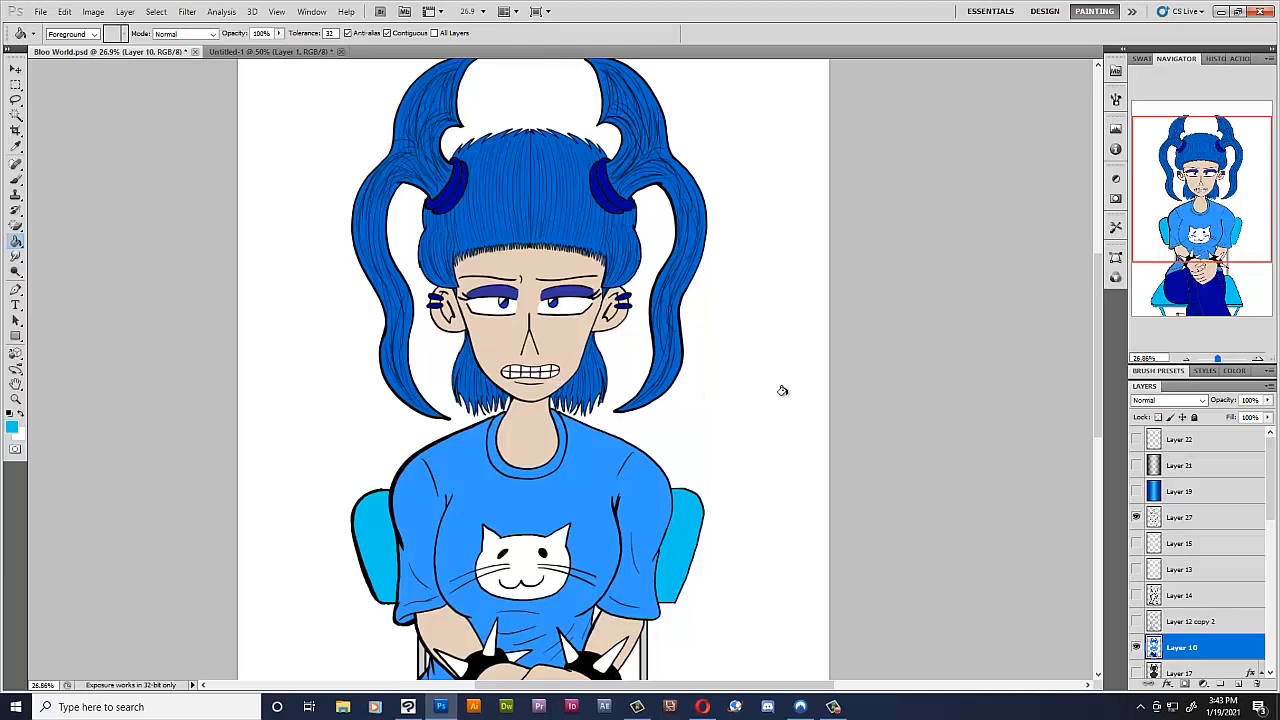
- Hide the Layer 10 colours and select the dark grey Layer 17 silhouette for editing
left_click(1137, 647)
left_click(1137, 673)
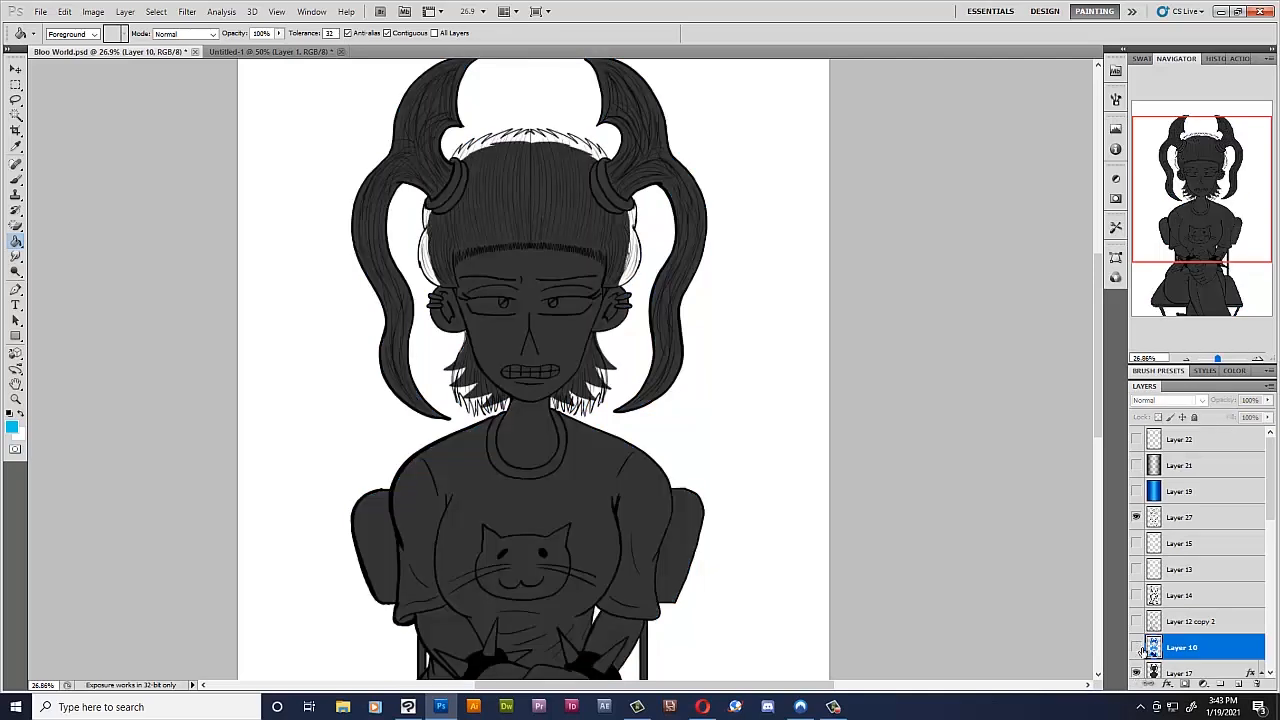
left_click_drag(1205, 226, 1197, 157)
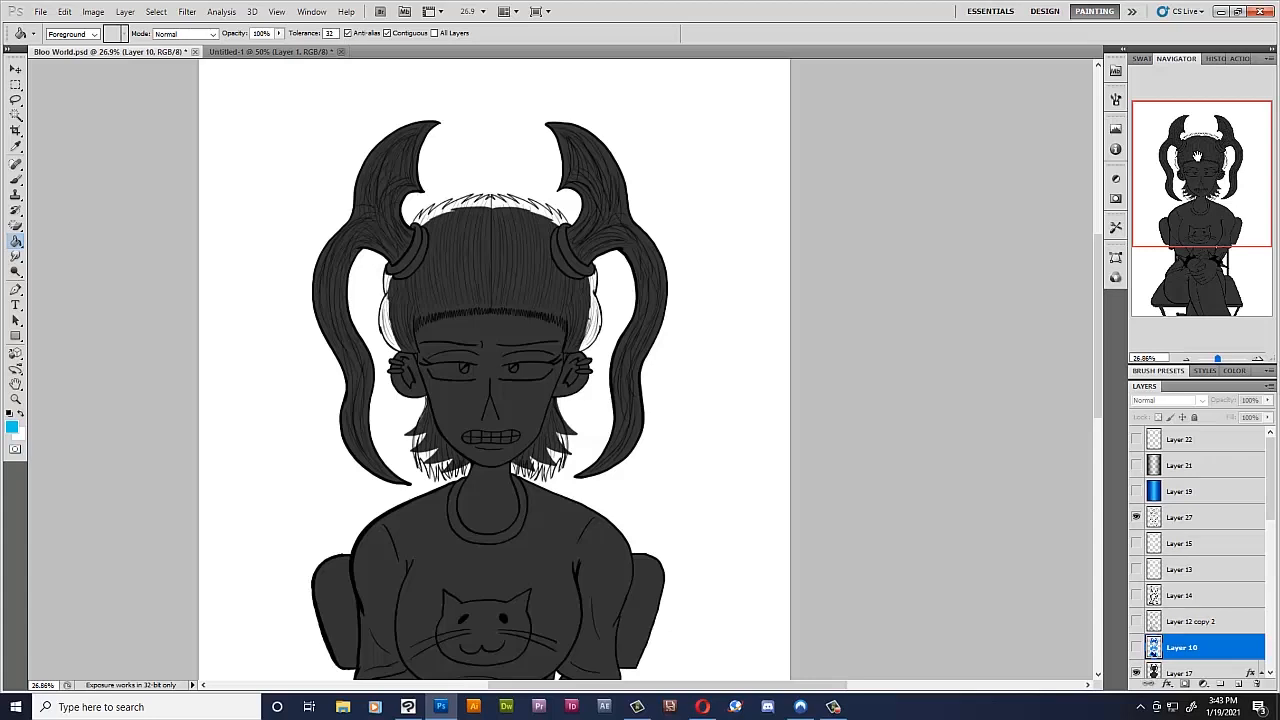
left_click(1201, 674)
scroll(1175, 600, "down", 2)
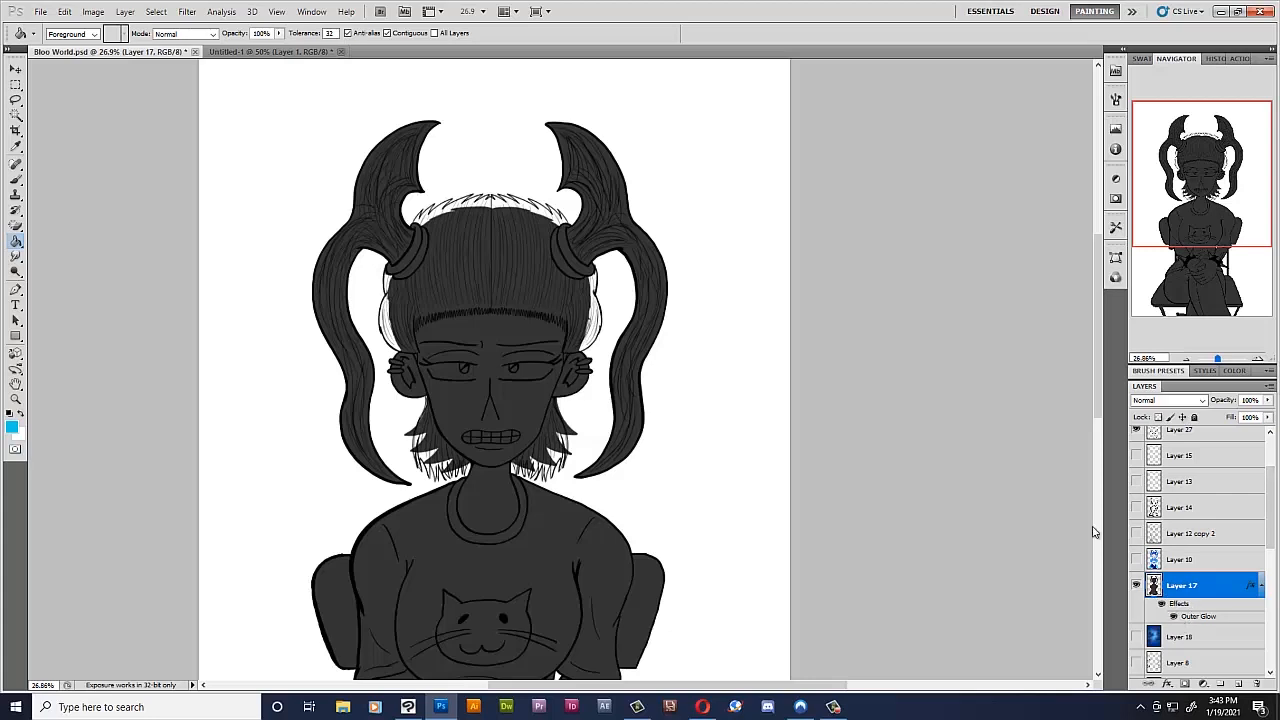
scroll(1195, 594, "up", 2)
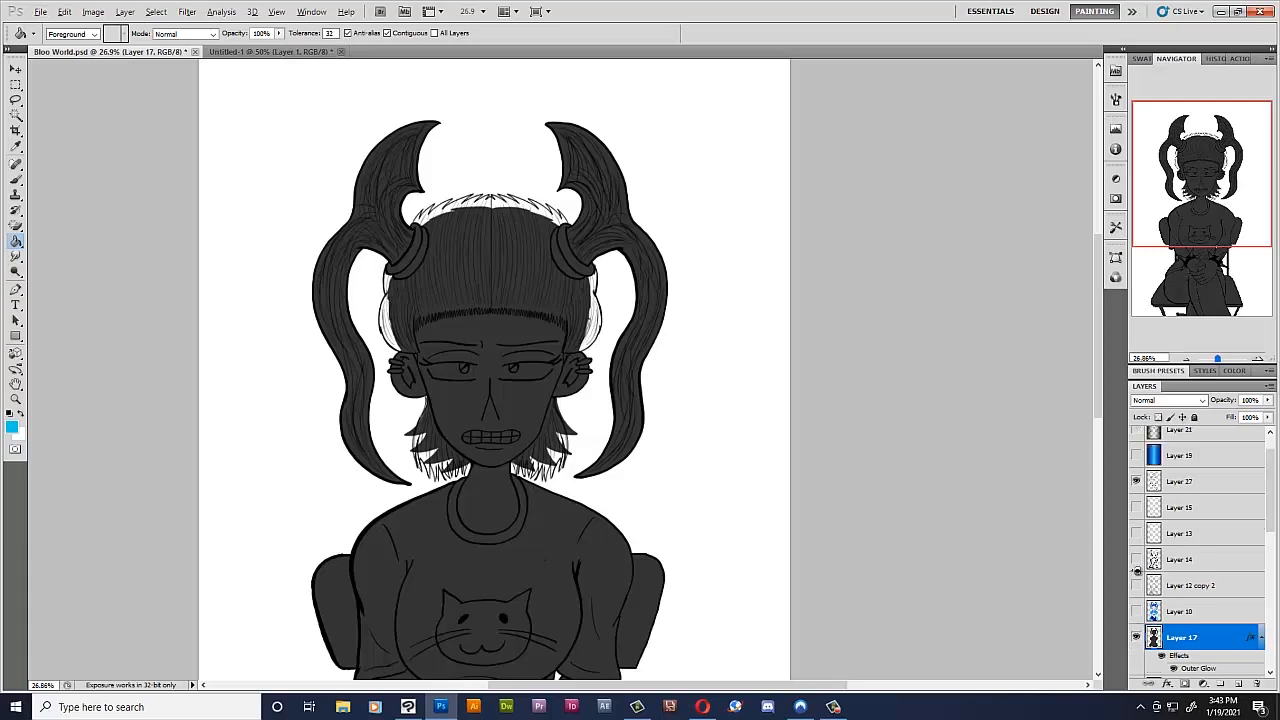
- Sample the silhouette's dark grey and brush it into the left-hand hair below the ear
scroll(487, 456, "up", 3)
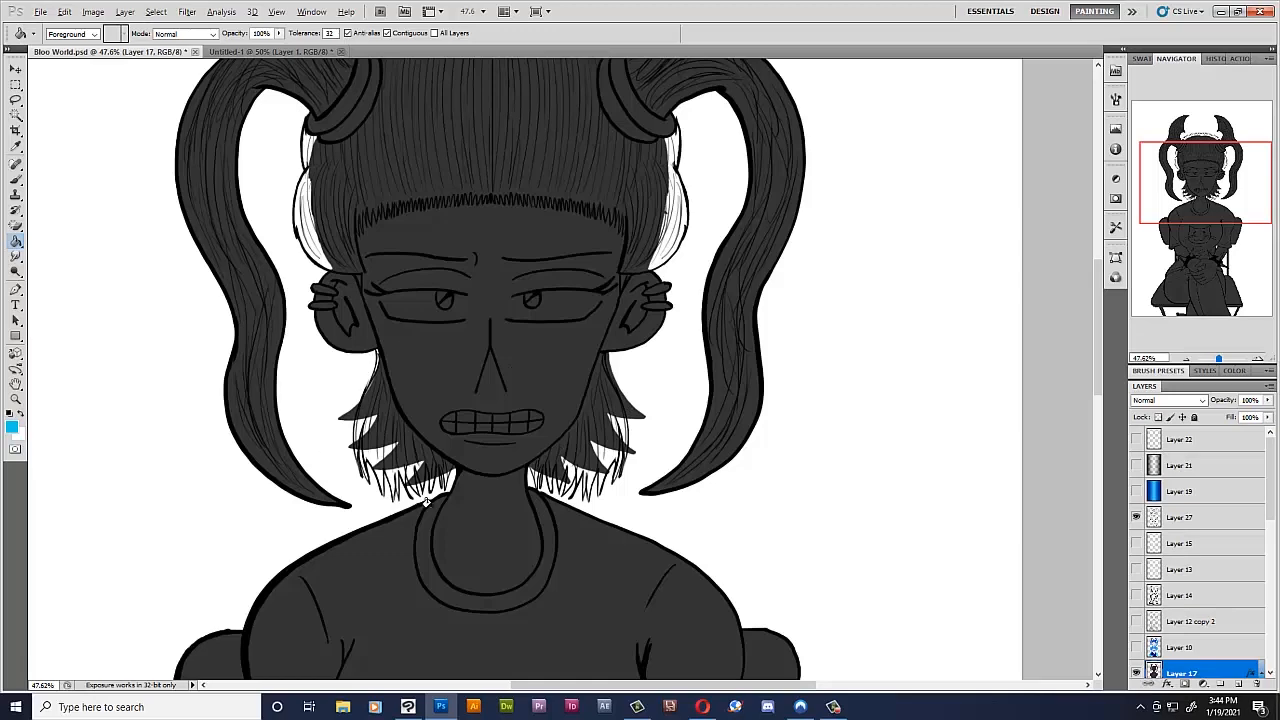
scroll(426, 503, "up", 4)
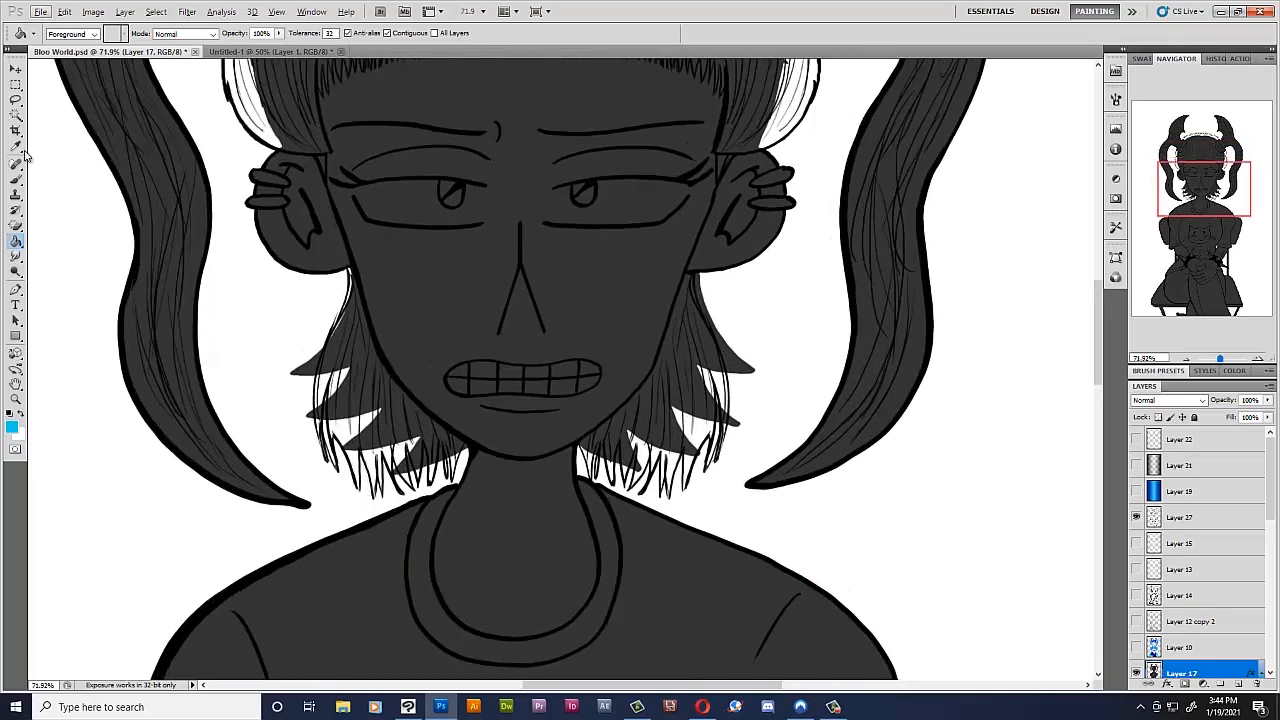
left_click(16, 147)
left_click(338, 229)
left_click(16, 180)
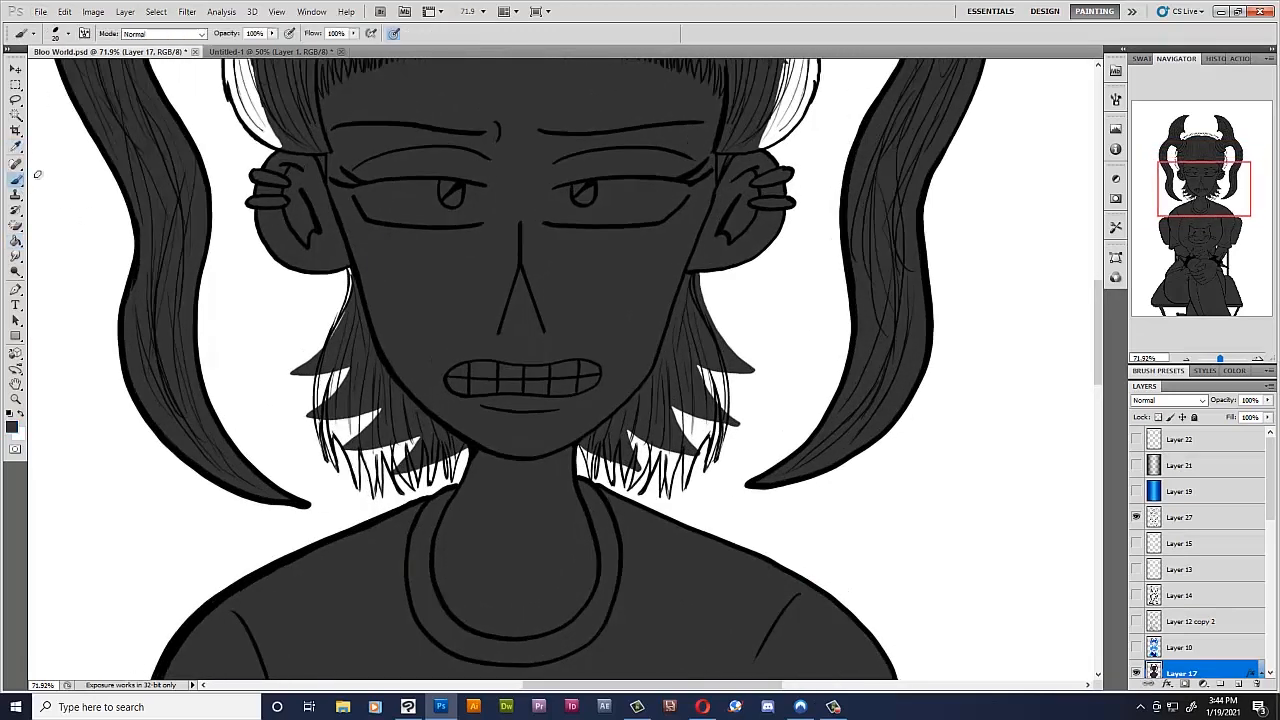
scroll(338, 392, "up", 2)
left_click_drag(348, 257, 346, 247)
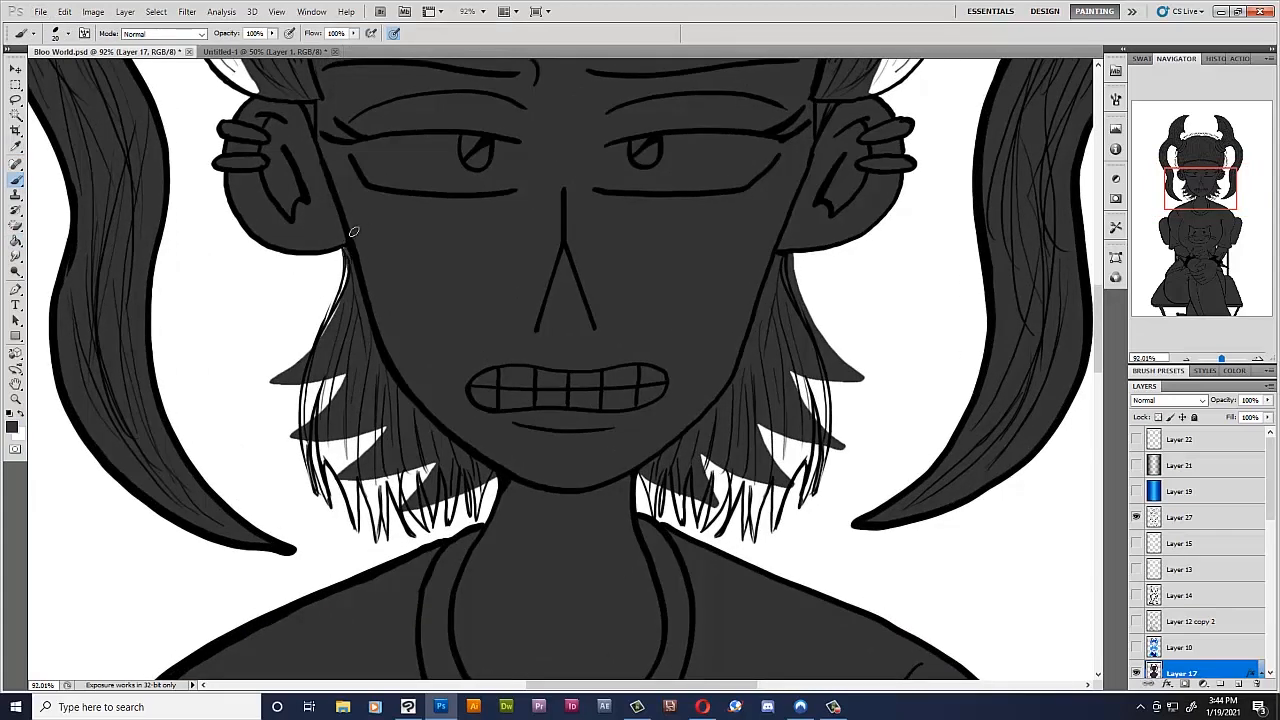
mouse_move(345, 243)
left_mouse_down()
mouse_move(305, 450)
mouse_move(320, 495)
mouse_move(341, 420)
mouse_move(332, 460)
mouse_move(346, 456)
mouse_move(380, 520)
mouse_move(401, 453)
mouse_move(428, 540)
mouse_move(508, 495)
left_mouse_up()
- Fill the right-hand lower hair with dark grey and remove the stray spikes outside the left-hand hair outline
scroll(401, 453, "up", 2)
mouse_move(720, 485)
left_mouse_down()
mouse_move(778, 545)
mouse_move(815, 455)
mouse_move(858, 545)
mouse_move(862, 495)
mouse_move(878, 555)
mouse_move(903, 490)
left_mouse_up()
left_click_drag(932, 456, 945, 355)
left_click_drag(917, 200, 974, 369)
key("ctrl+z")
left_click_drag(979, 455, 967, 425)
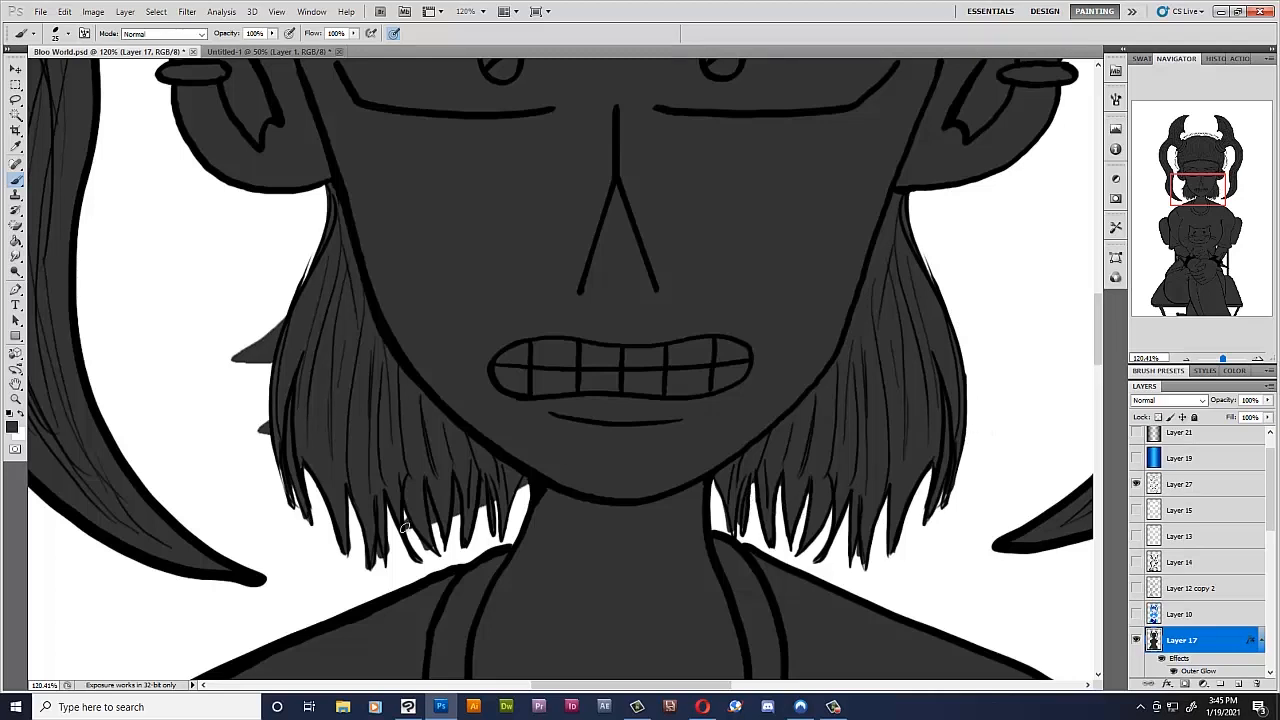
mouse_move(259, 411)
left_mouse_down()
mouse_move(268, 345)
mouse_move(255, 335)
left_mouse_up()
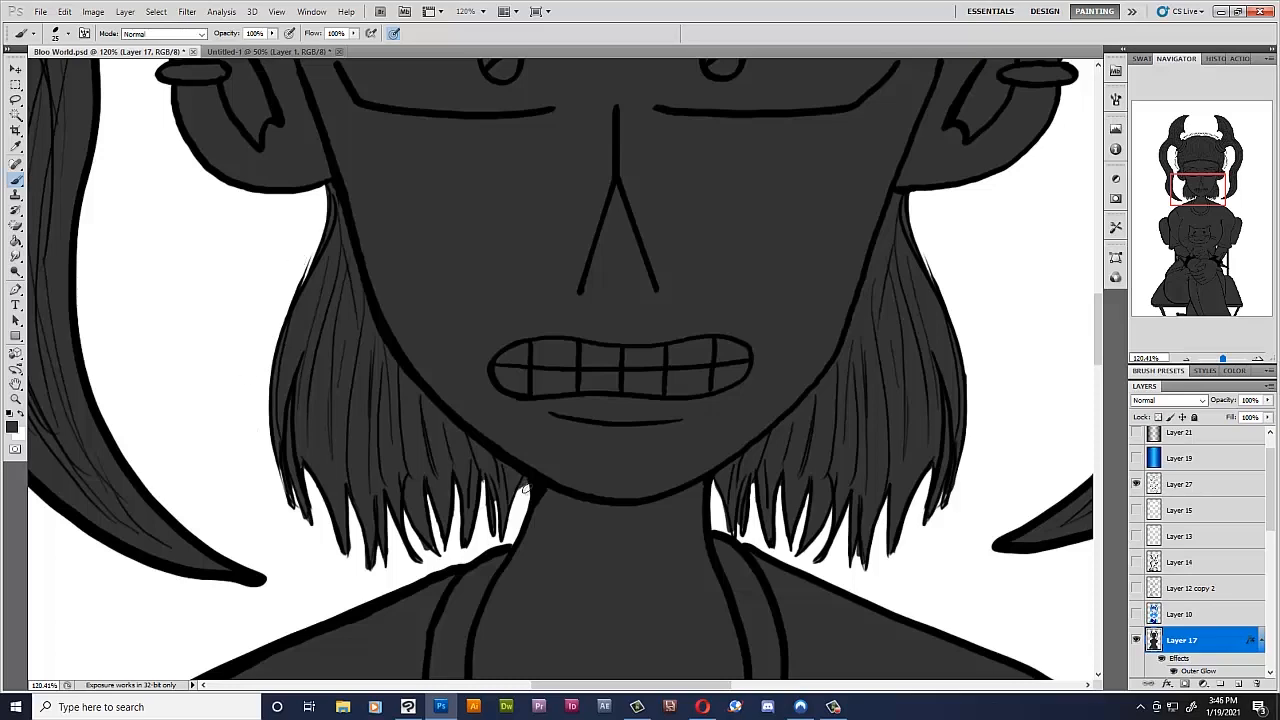
- Fill the white gaps between the spikes on top of the head with dark grey using the Paint Bucket
left_click_drag(417, 432, 465, 660)
left_click_drag(430, 330, 422, 560)
left_click(15, 242)
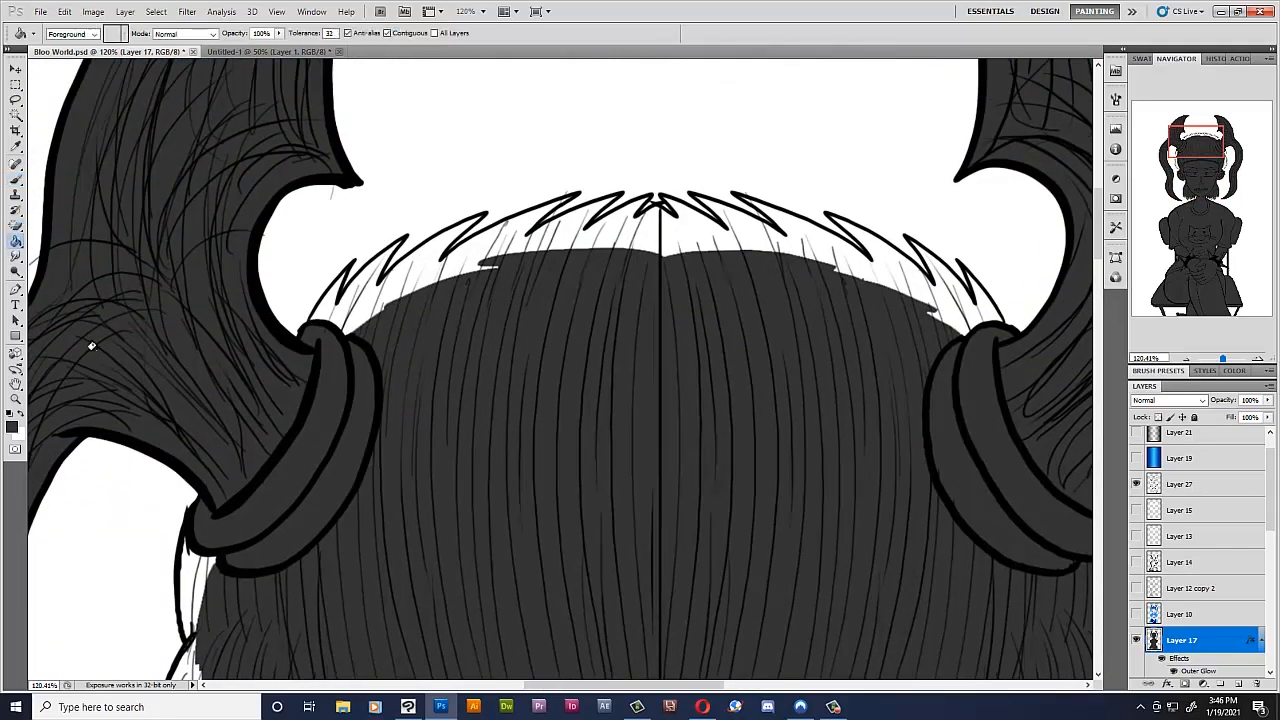
left_click(650, 213)
left_click(700, 235)
left_click(881, 261)
left_click(600, 237)
left_click(473, 247)
left_click(405, 280)
left_click(192, 564)
- Brush dark grey into the leftover gaps beside the left-hand horn band and under the top spikes
left_click(15, 180)
key("bracketright")
left_click_drag(189, 546, 203, 589)
mouse_move(384, 309)
left_mouse_down()
mouse_move(495, 261)
mouse_move(510, 222)
mouse_move(565, 197)
mouse_move(531, 245)
left_mouse_up()
left_click(388, 278)
key("bracketleft")
mouse_move(745, 237)
left_mouse_down()
mouse_move(644, 228)
mouse_move(836, 268)
left_mouse_up()
- Use a smaller brush to fill the remaining gaps in the right-hand top spikes and at the centre parting
scroll(972, 288, "up", 2)
scroll(983, 295, "up", 1)
left_click_drag(983, 295, 774, 273)
key("bracketleft")
key("bracketleft")
mouse_move(664, 194)
left_mouse_down()
mouse_move(769, 262)
mouse_move(682, 296)
mouse_move(736, 263)
left_mouse_up()
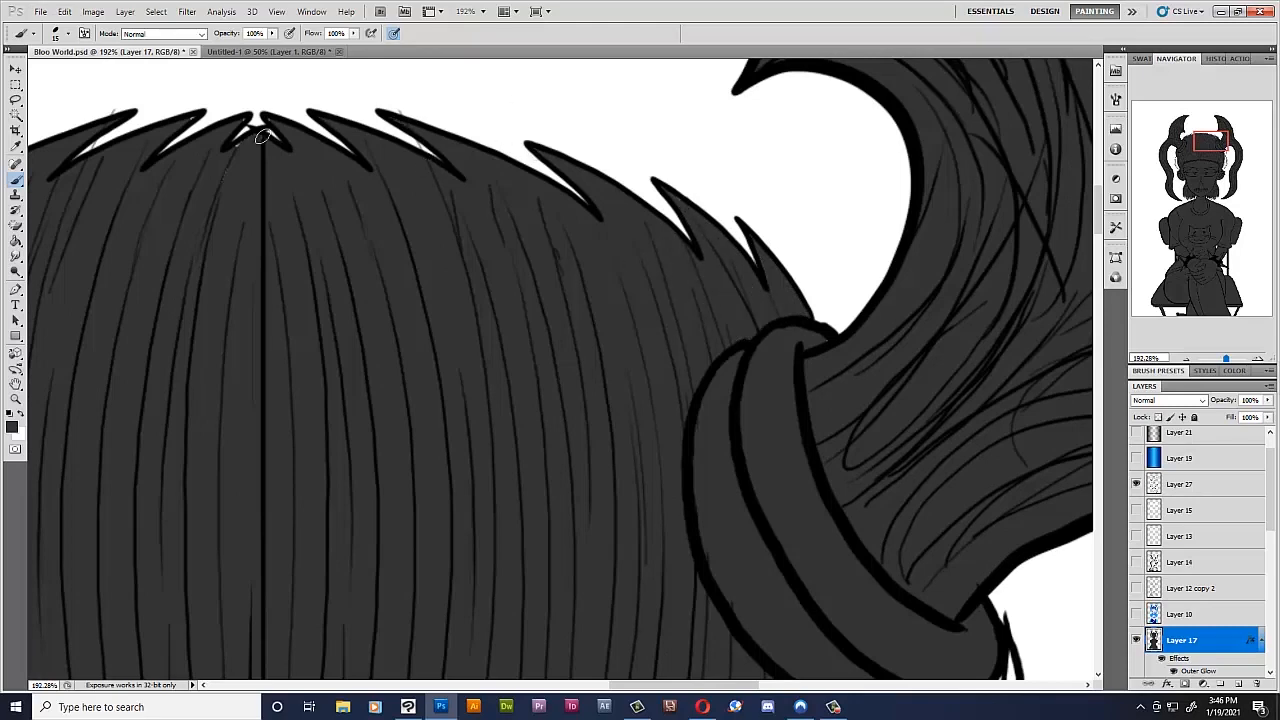
- Enlarge the brush and fill the rounded side hair beneath both horn bands with dark grey
scroll(232, 229, "down", 1)
scroll(234, 229, "down", 1)
key("bracketright")
key("bracketright")
key("bracketright")
key("bracketright")
mouse_move(710, 480)
left_mouse_down()
mouse_move(596, 300)
mouse_move(597, 368)
mouse_move(641, 210)
left_mouse_up()
mouse_move(654, 264)
left_mouse_down()
mouse_move(676, 320)
mouse_move(680, 400)
mouse_move(662, 362)
mouse_move(630, 452)
left_mouse_up()
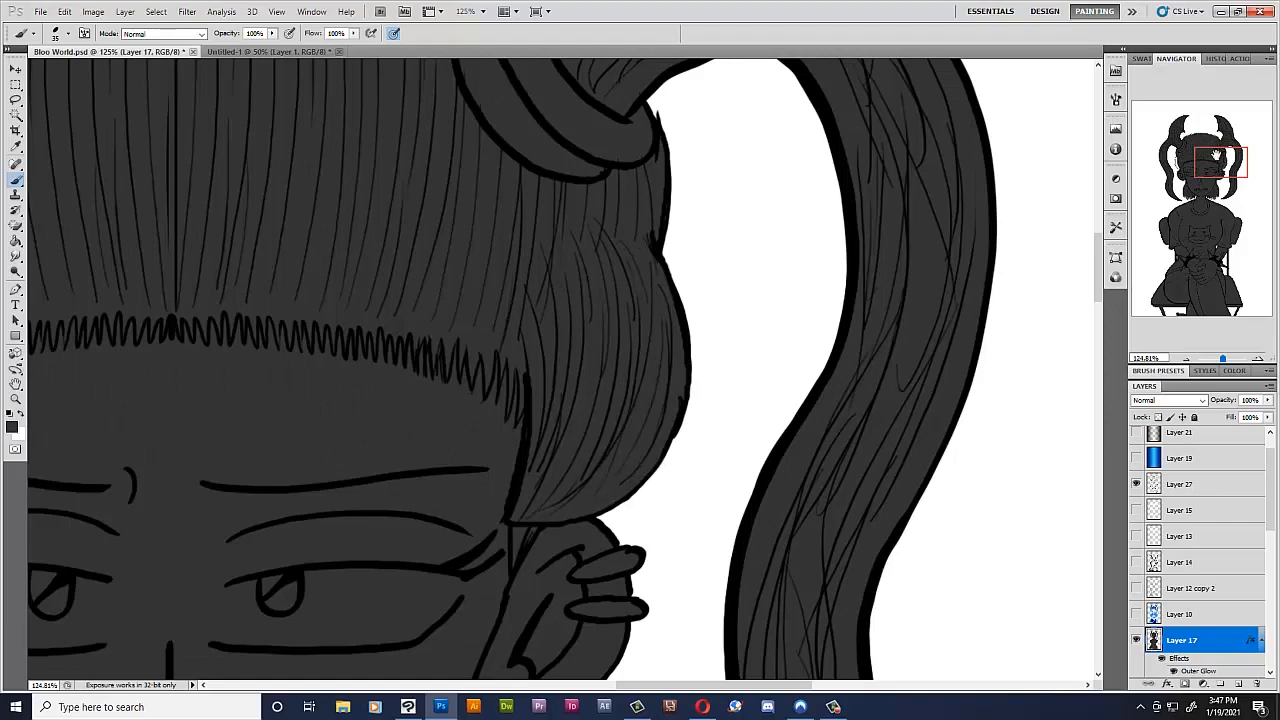
left_click_drag(1219, 160, 1186, 153)
mouse_move(361, 326)
left_mouse_down()
mouse_move(343, 541)
mouse_move(425, 634)
mouse_move(345, 452)
left_mouse_up()
- Show the Layer 10 colours and the Layer 12 copy 2 shading again
scroll(520, 490, "down", 7)
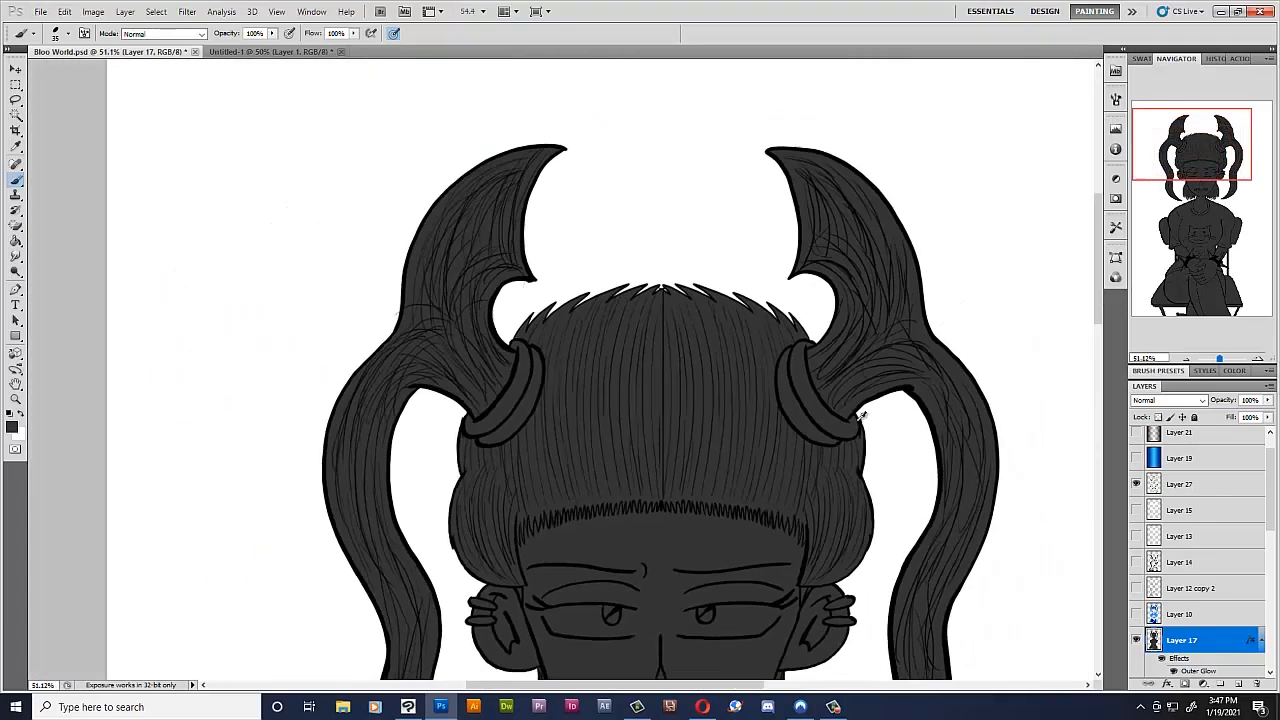
scroll(736, 488, "down", 2)
left_click(1136, 614)
scroll(1137, 598, "up", 1)
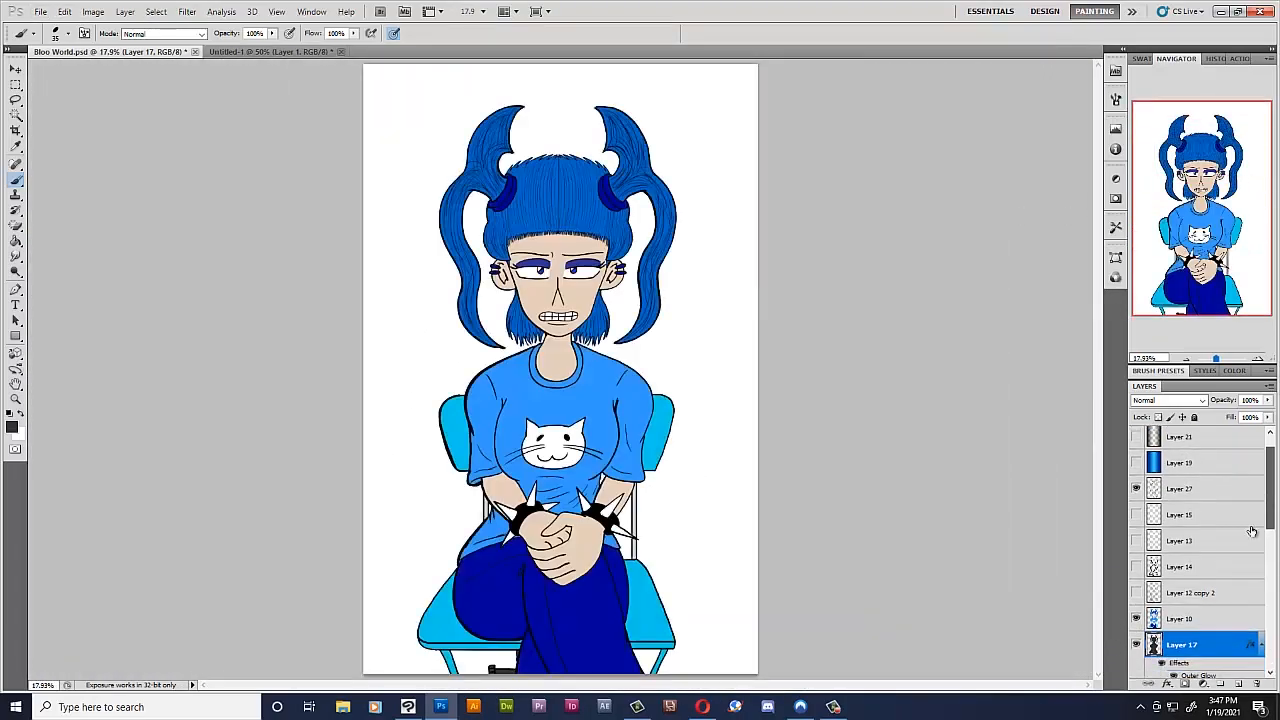
left_click(1136, 594)
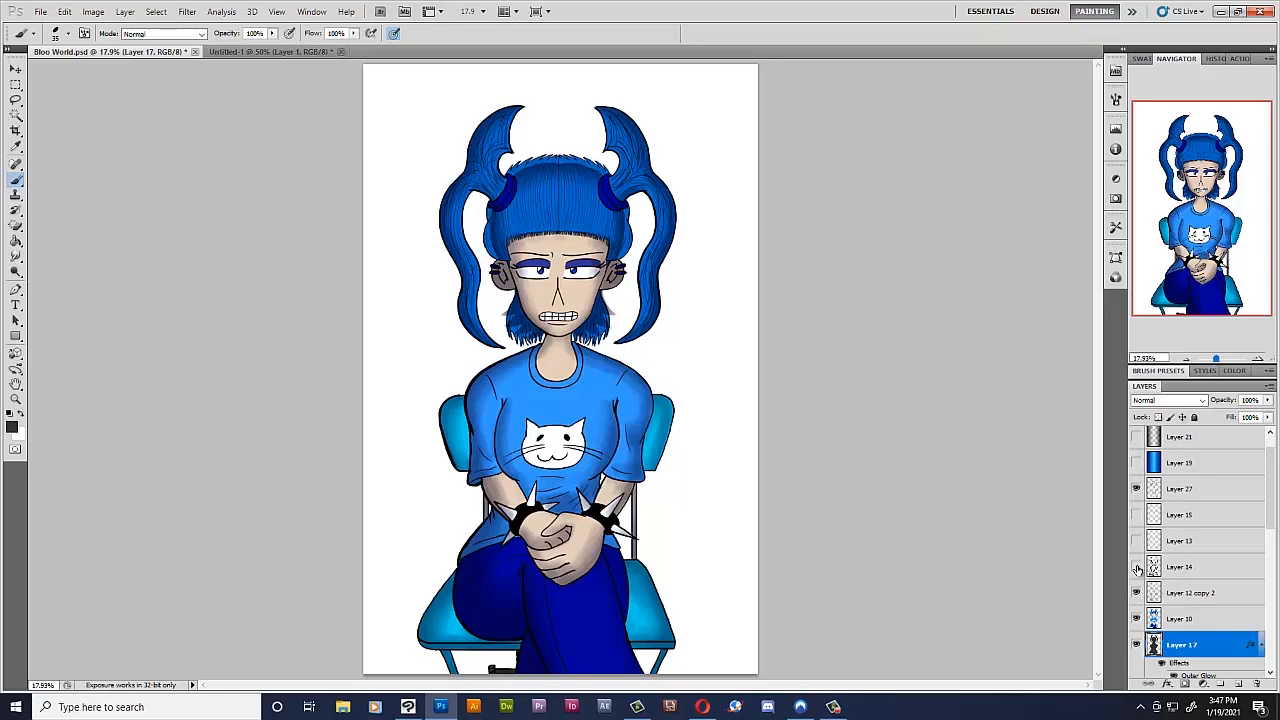
- Preview Layer 14 and examine how the existing shading fits the new hair outline
left_click(1137, 567)
left_click(1138, 568)
scroll(553, 272, "down", 1)
scroll(553, 272, "up", 7)
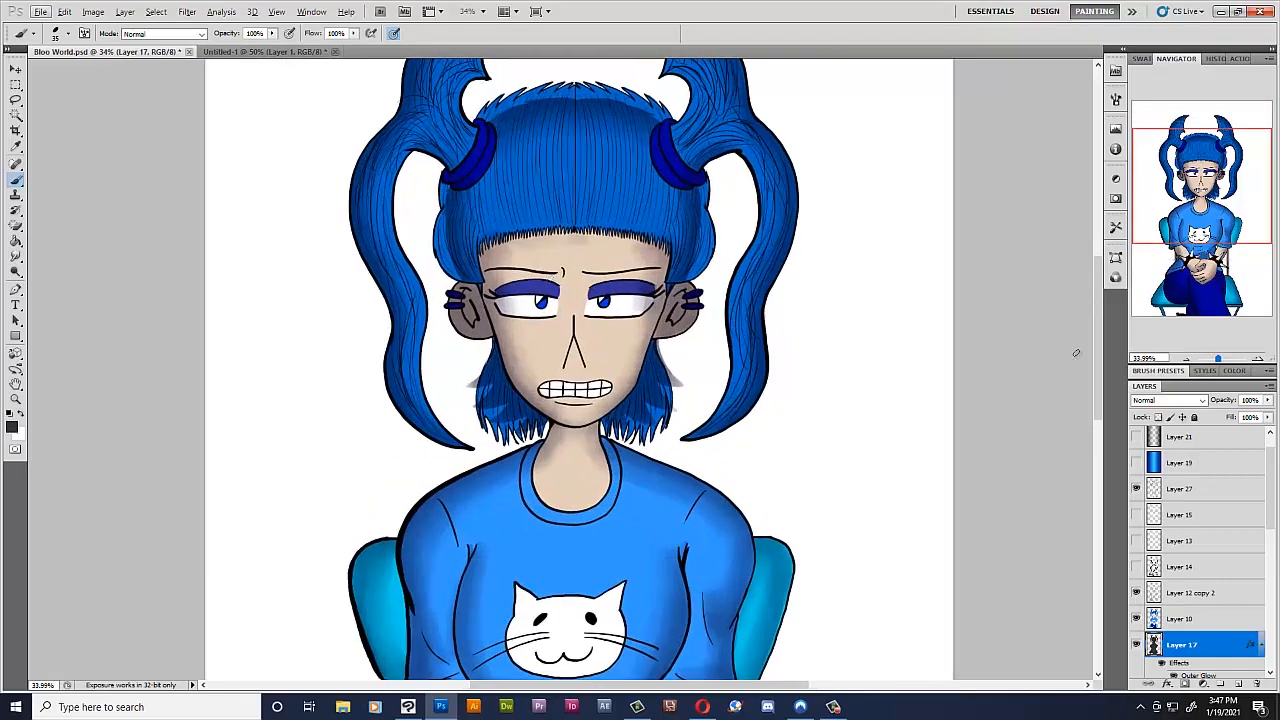
scroll(495, 360, "up", 2)
scroll(492, 357, "up", 1)
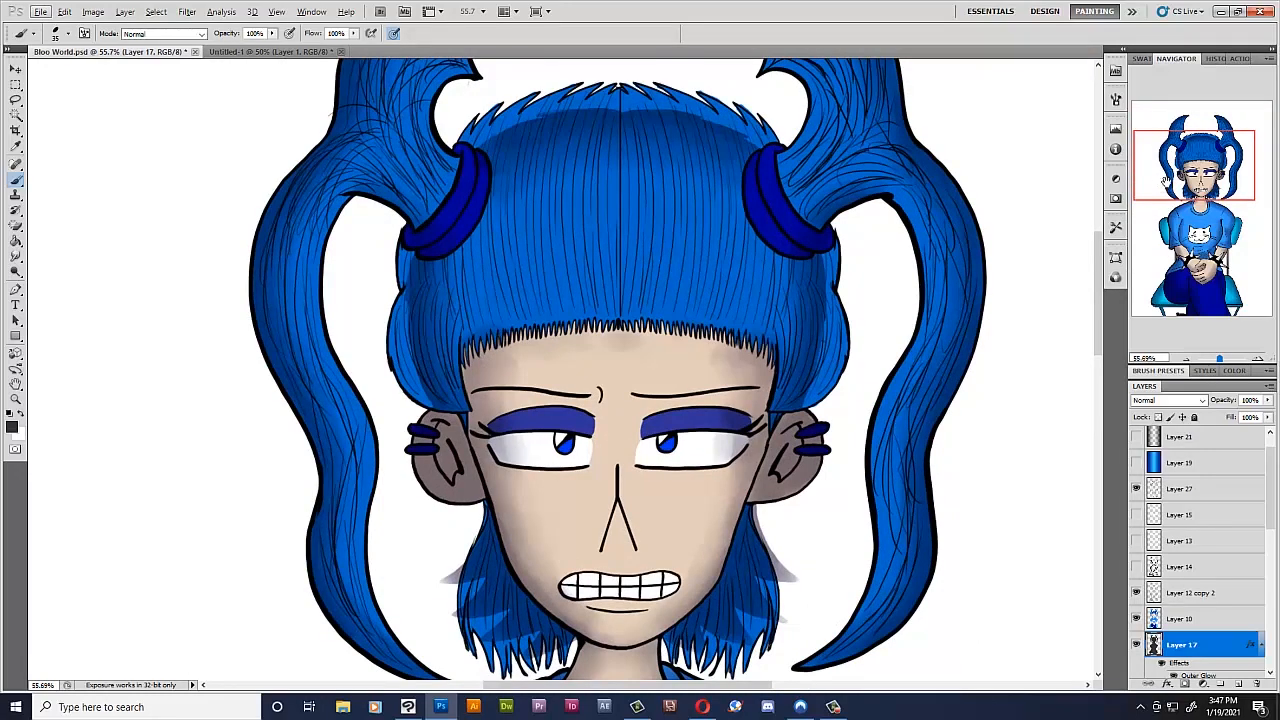
scroll(618, 372, "up", 1)
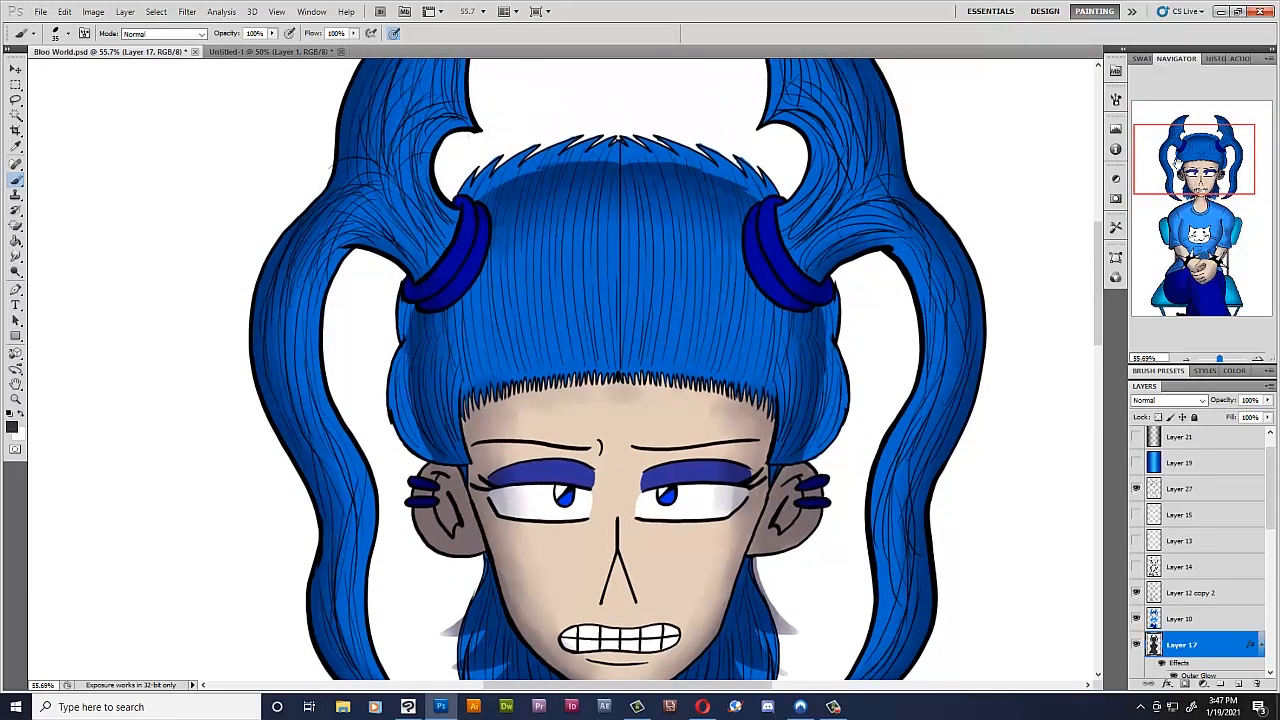
scroll(552, 368, "up", 2)
- Try to extend the hair shading into the top spikes on Layer 12 copy 2 with a sampled dark blue
left_click(16, 146)
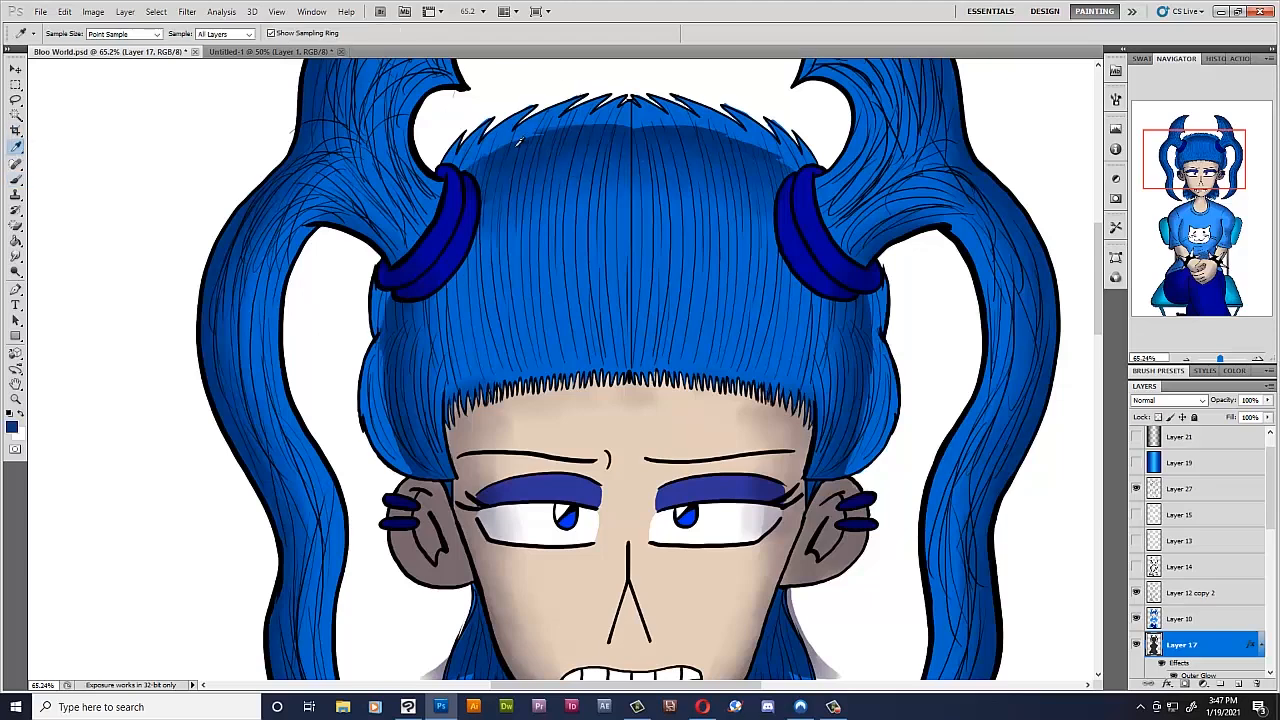
key("b")
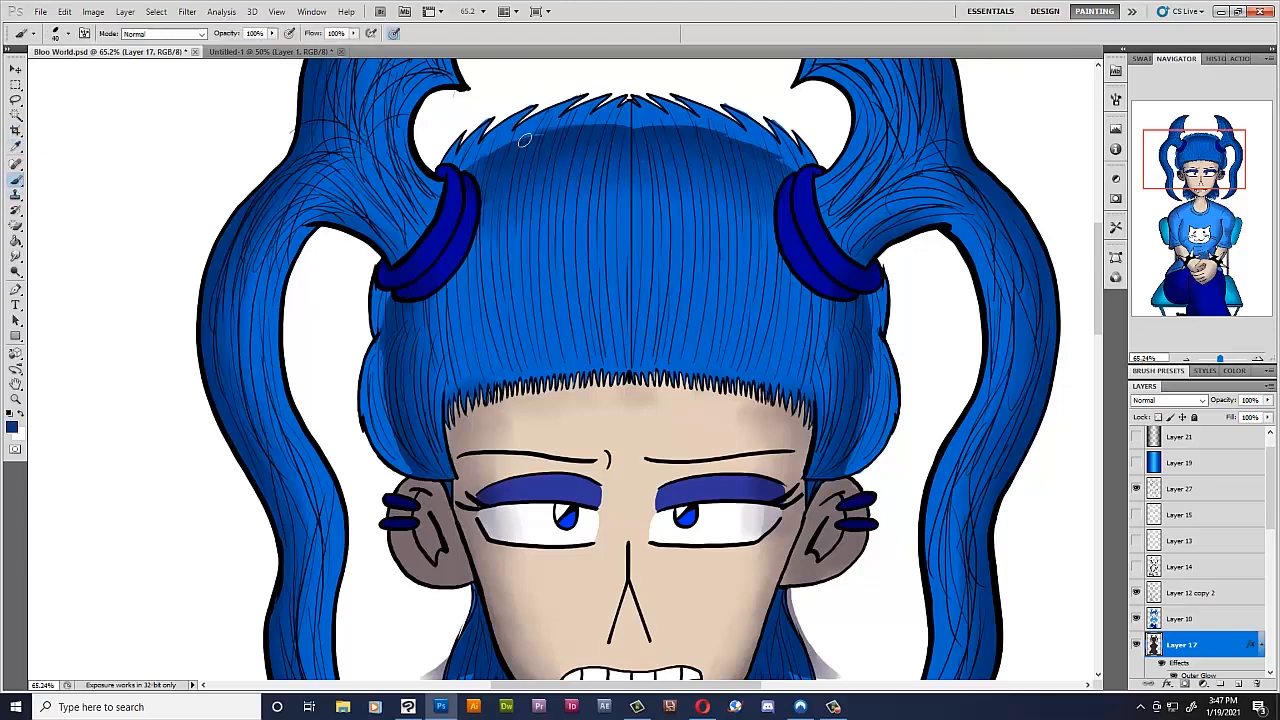
scroll(524, 131, "up", 1)
left_click(1187, 595)
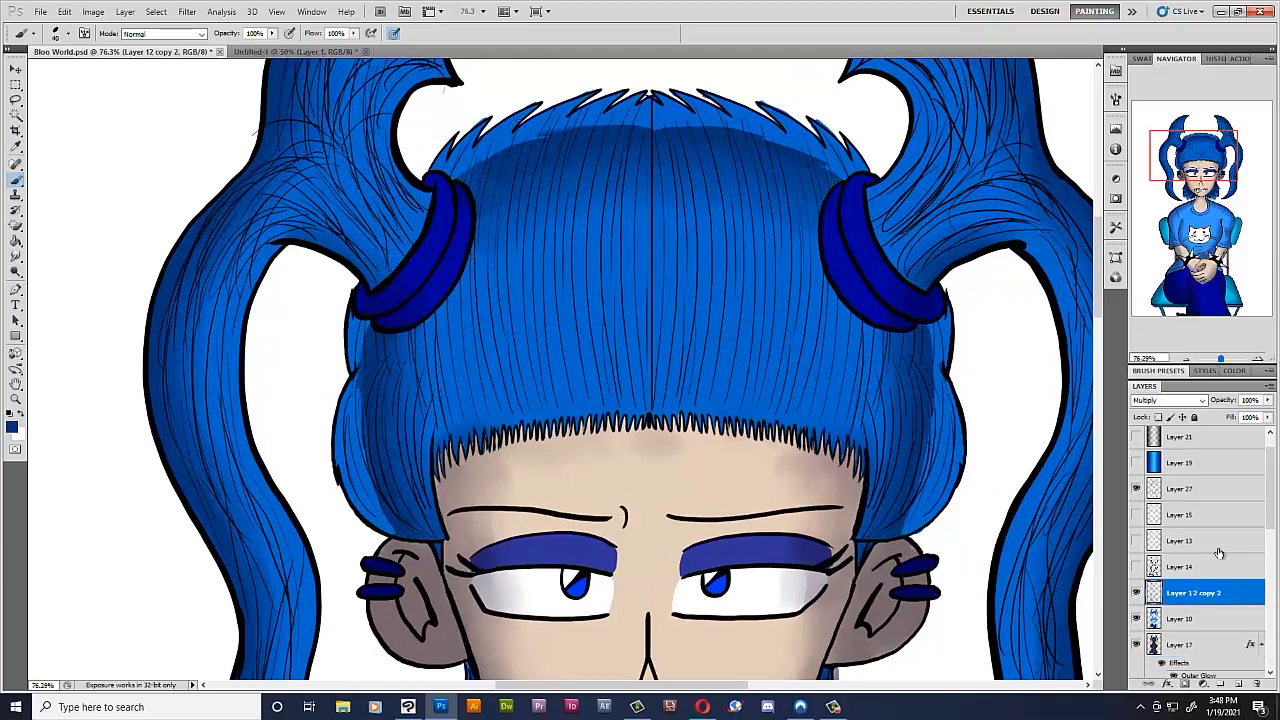
left_click_drag(531, 141, 548, 126)
key("ctrl+z")
mouse_move(526, 143)
left_mouse_down()
mouse_move(565, 101)
mouse_move(578, 104)
mouse_move(529, 130)
left_mouse_up()
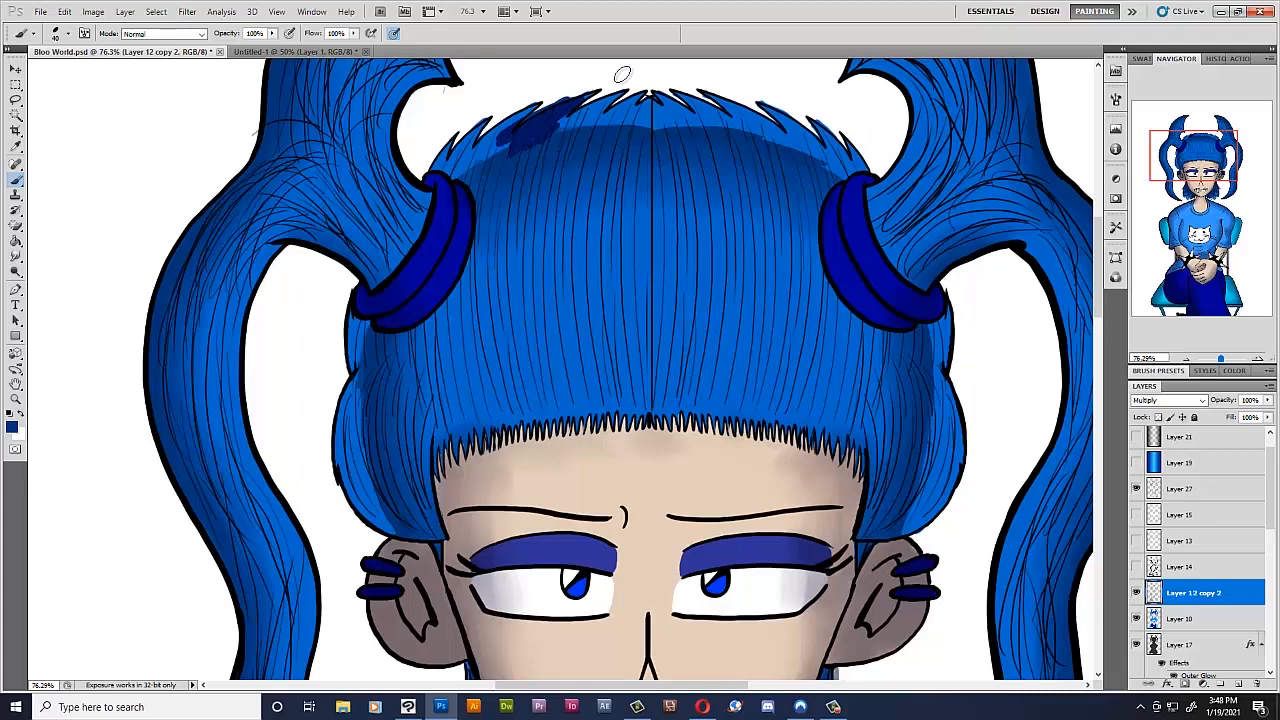
- Undo the trial dark blue strokes on the top spikes
key("ctrl+z")
key("ctrl+z")
key("ctrl+z")
key("ctrl+alt+z")
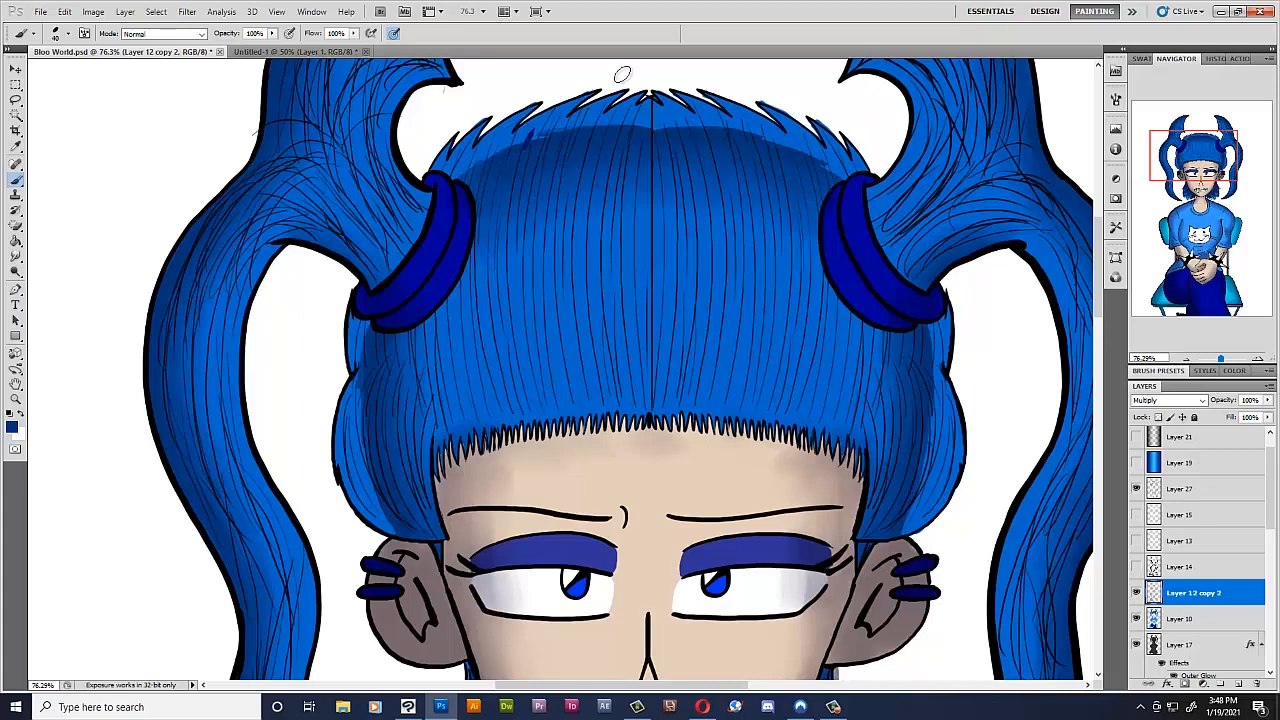
key("ctrl+alt+z")
- Set the foreground colour to the very dark blue 000033 and switch back to the Brush tool
left_click(16, 147)
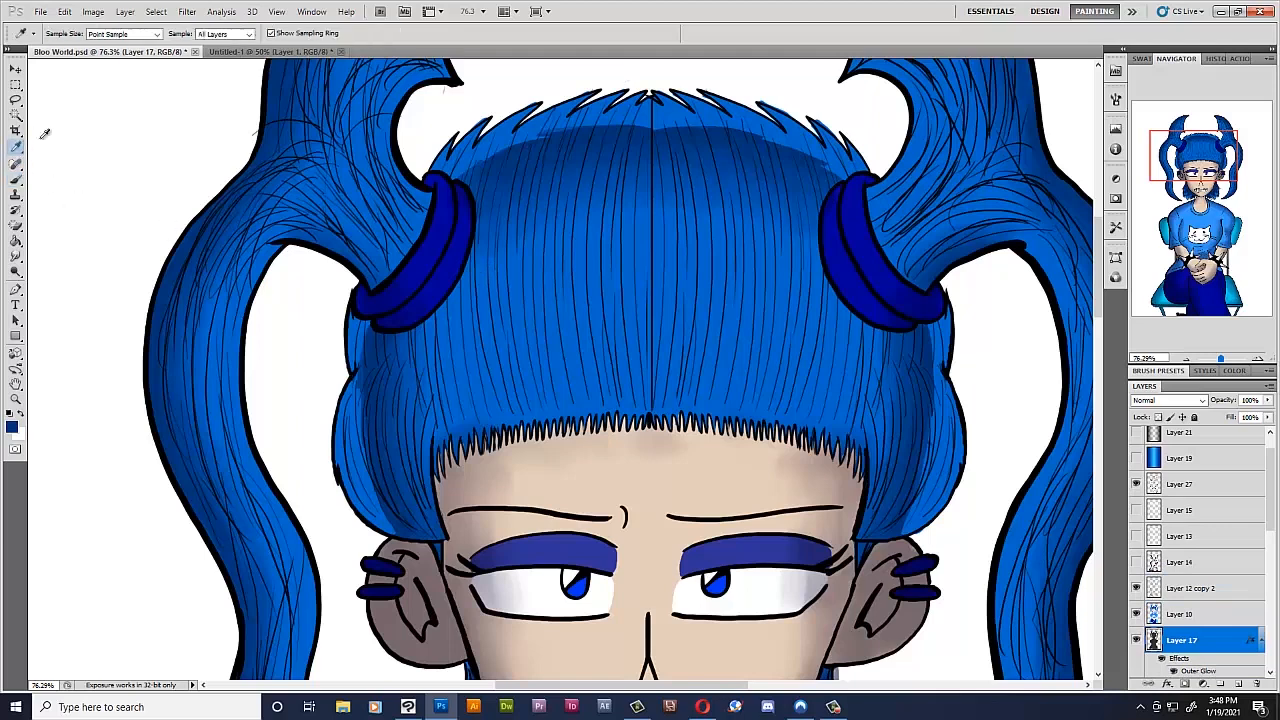
left_click(13, 429)
left_click(236, 440)
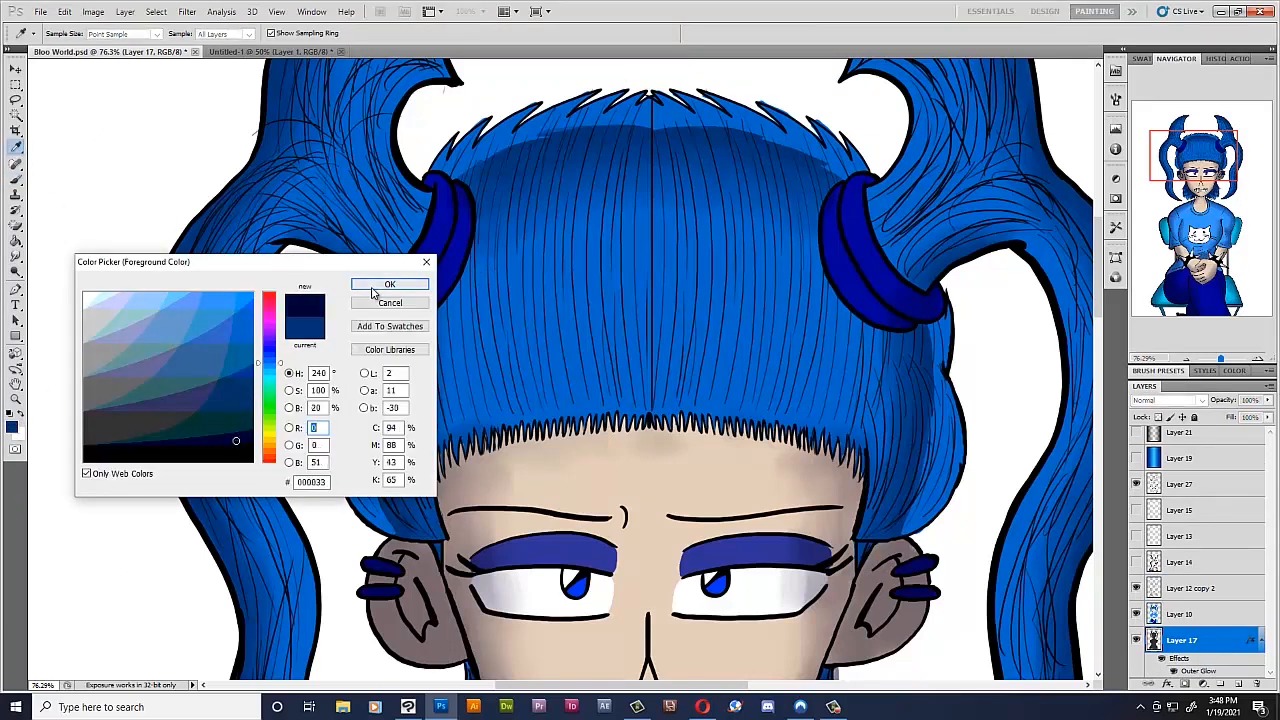
left_click(389, 285)
left_click(17, 180)
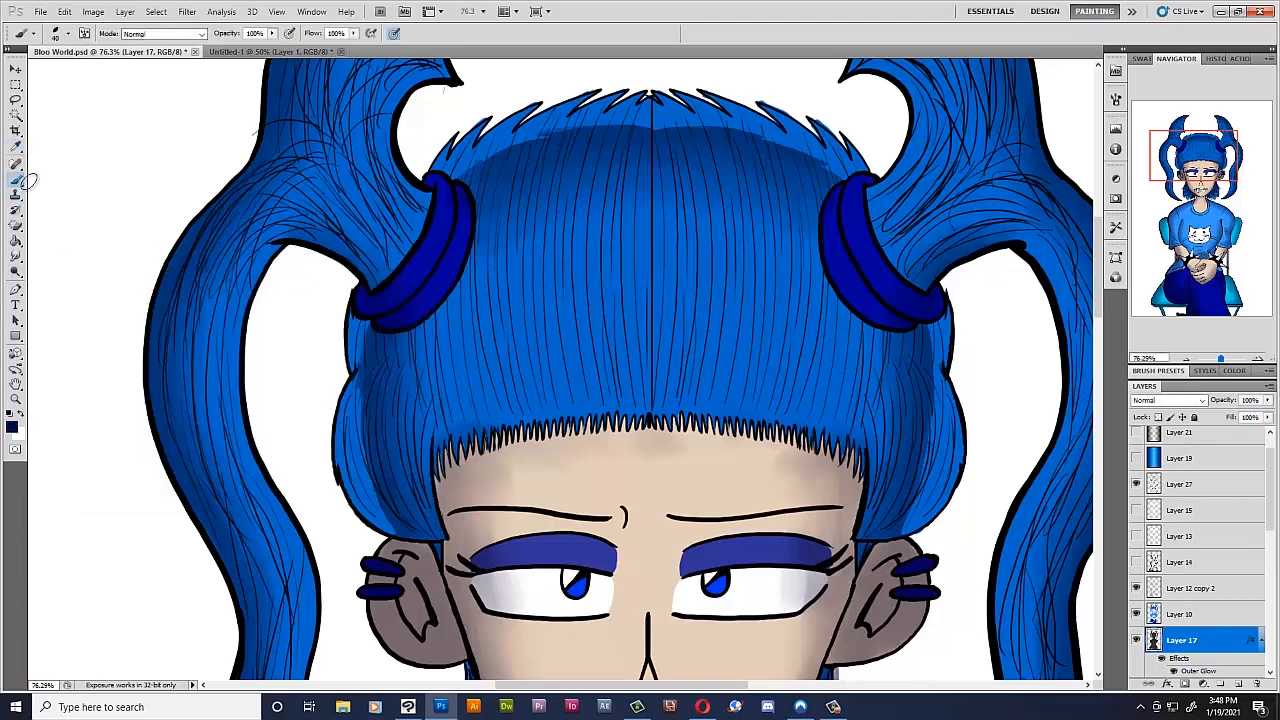
- Select Layer 12 copy 2, test a stroke on the top spikes and lower the brush opacity to 36%
left_click(1185, 590)
left_click_drag(519, 136, 541, 134)
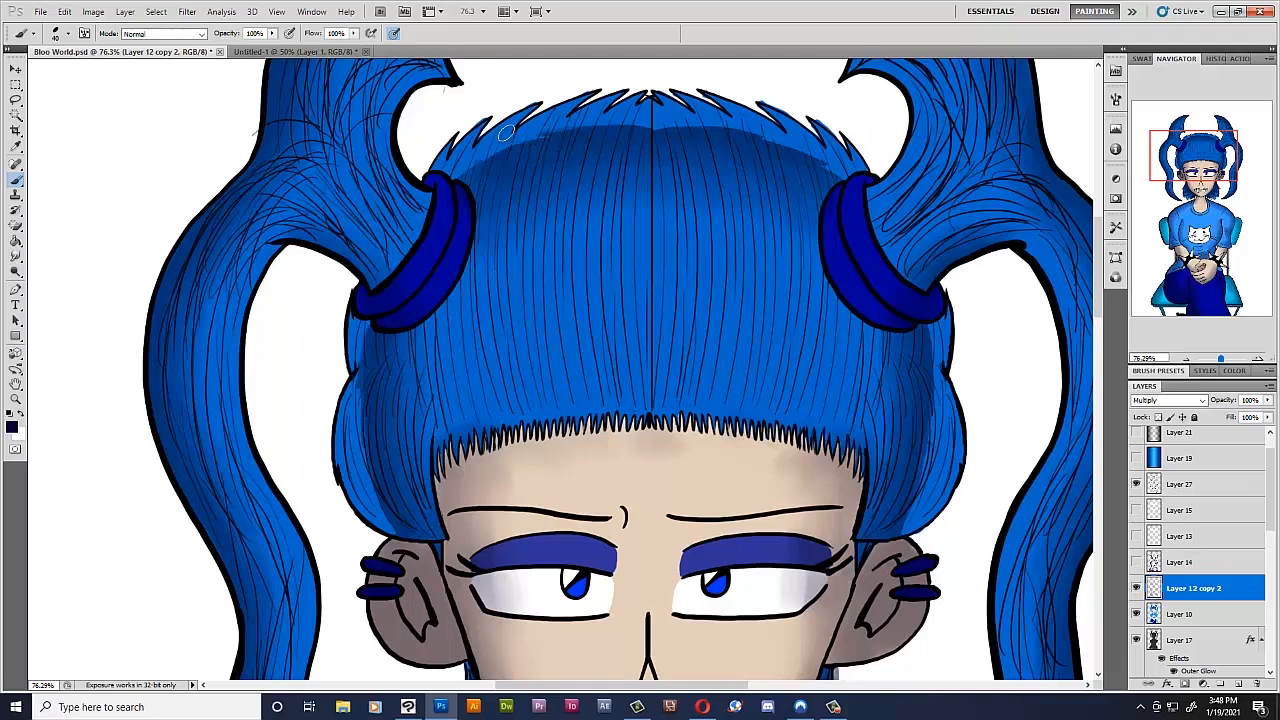
left_click_drag(288, 52, 273, 45)
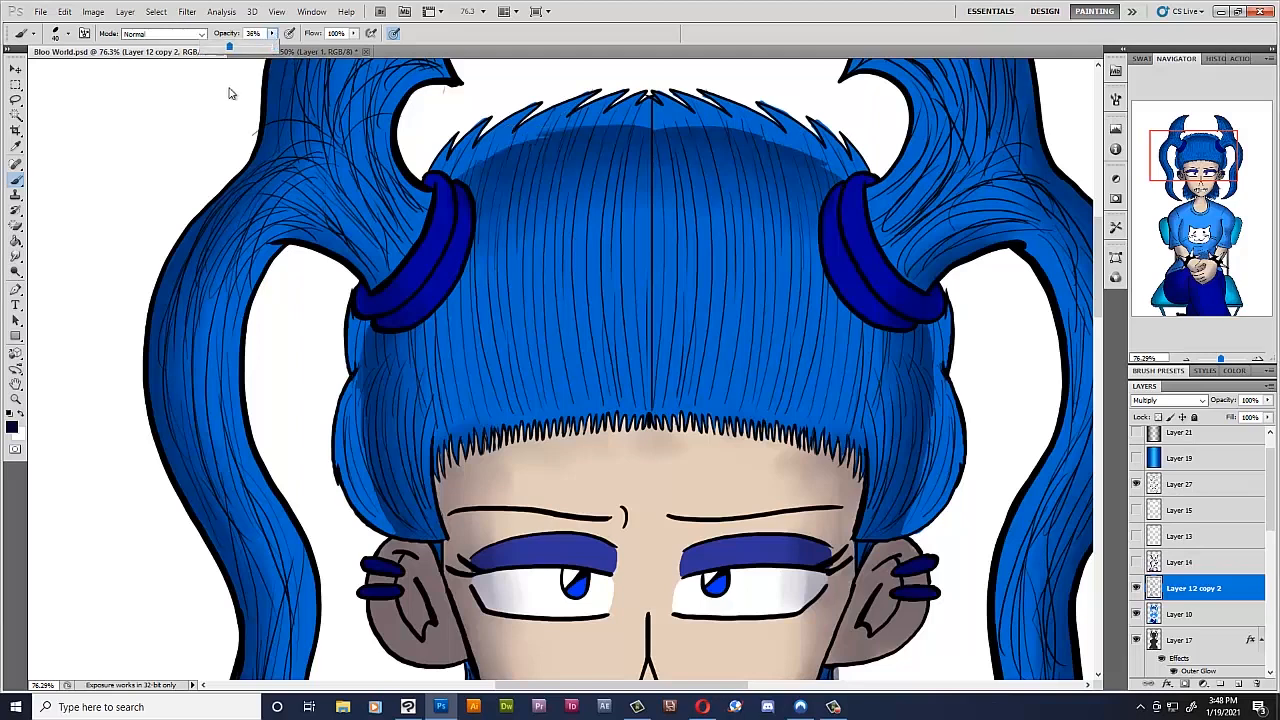
- Lower the brush opacity to 26% and shade the crown's spikes and the hair's outer sides in dark blue on Layer 12 copy 2
left_click_drag(225, 92, 222, 88)
mouse_move(518, 127)
left_mouse_down()
mouse_move(551, 125)
mouse_move(503, 146)
mouse_move(552, 128)
mouse_move(479, 158)
mouse_move(509, 130)
mouse_move(475, 143)
mouse_move(443, 173)
mouse_move(597, 114)
mouse_move(505, 119)
mouse_move(464, 160)
left_mouse_up()
mouse_move(603, 115)
left_mouse_down()
mouse_move(659, 116)
mouse_move(629, 122)
mouse_move(648, 100)
mouse_move(655, 125)
mouse_move(734, 117)
mouse_move(814, 137)
mouse_move(853, 170)
mouse_move(787, 136)
mouse_move(607, 118)
mouse_move(593, 100)
mouse_move(456, 143)
left_mouse_up()
mouse_move(359, 283)
left_mouse_down()
mouse_move(355, 498)
mouse_move(346, 475)
mouse_move(394, 537)
mouse_move(352, 370)
mouse_move(396, 537)
mouse_move(360, 393)
mouse_move(358, 478)
mouse_move(352, 377)
mouse_move(357, 509)
mouse_move(352, 430)
left_mouse_up()
left_click_drag(938, 322, 918, 525)
left_click_drag(862, 162, 466, 166)
left_click_drag(535, 110, 808, 134)
left_click_drag(362, 327, 364, 460)
left_click_drag(948, 438, 934, 346)
- Build up dark blue shading on the lower hair at both sides of the neck, down into the pointed tips
left_click_drag(640, 560, 664, 208)
left_click_drag(486, 408, 551, 497)
mouse_move(868, 470)
left_mouse_down()
mouse_move(806, 507)
mouse_move(878, 430)
left_mouse_up()
left_click_drag(500, 535, 483, 466)
left_click_drag(850, 535, 886, 430)
left_click_drag(482, 526, 504, 530)
left_click_drag(872, 492, 858, 372)
left_click_drag(504, 380, 547, 530)
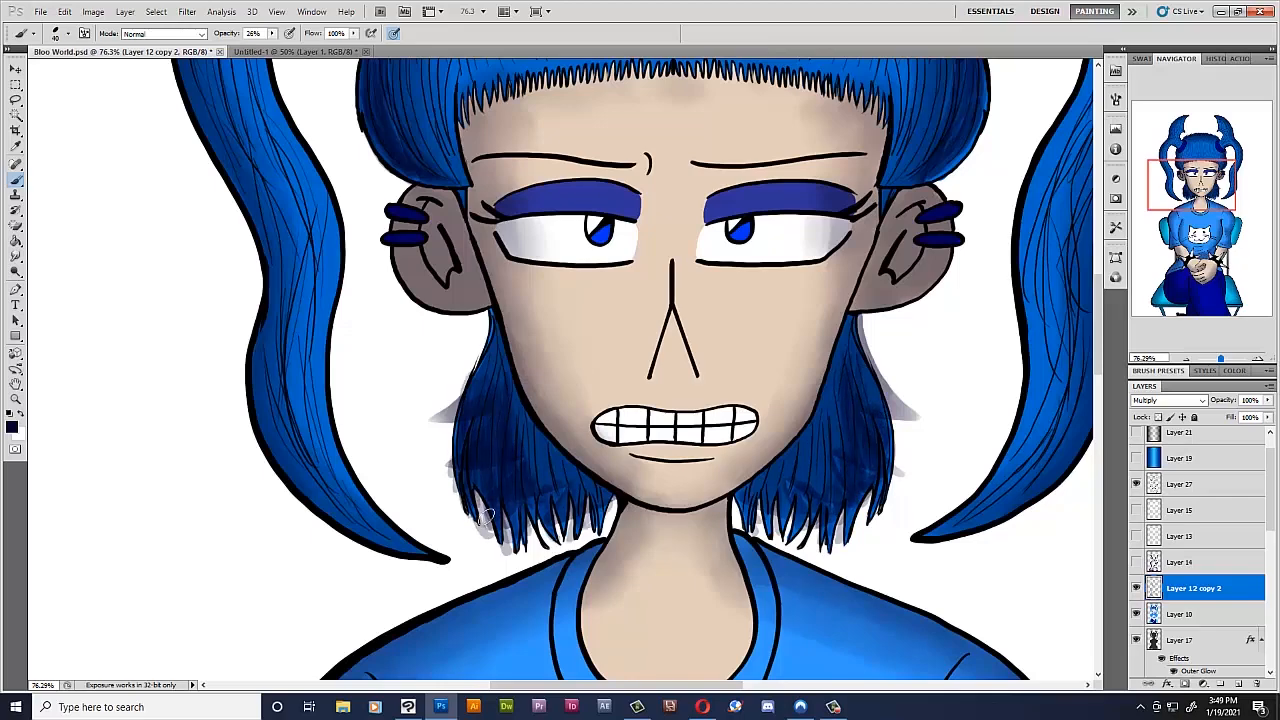
left_click_drag(460, 430, 492, 630)
- Blend the new hair shading with the Smudge tool at 44% strength, from the lower hair up to the crown
left_click(15, 256)
mouse_move(423, 291)
left_mouse_down()
mouse_move(406, 212)
mouse_move(484, 378)
left_mouse_up()
mouse_move(958, 357)
left_mouse_down()
mouse_move(1003, 228)
mouse_move(1014, 299)
left_mouse_up()
left_click_drag(690, 220, 673, 468)
mouse_move(508, 264)
left_mouse_down()
mouse_move(680, 216)
mouse_move(890, 264)
left_mouse_up()
left_click_drag(539, 210, 653, 217)
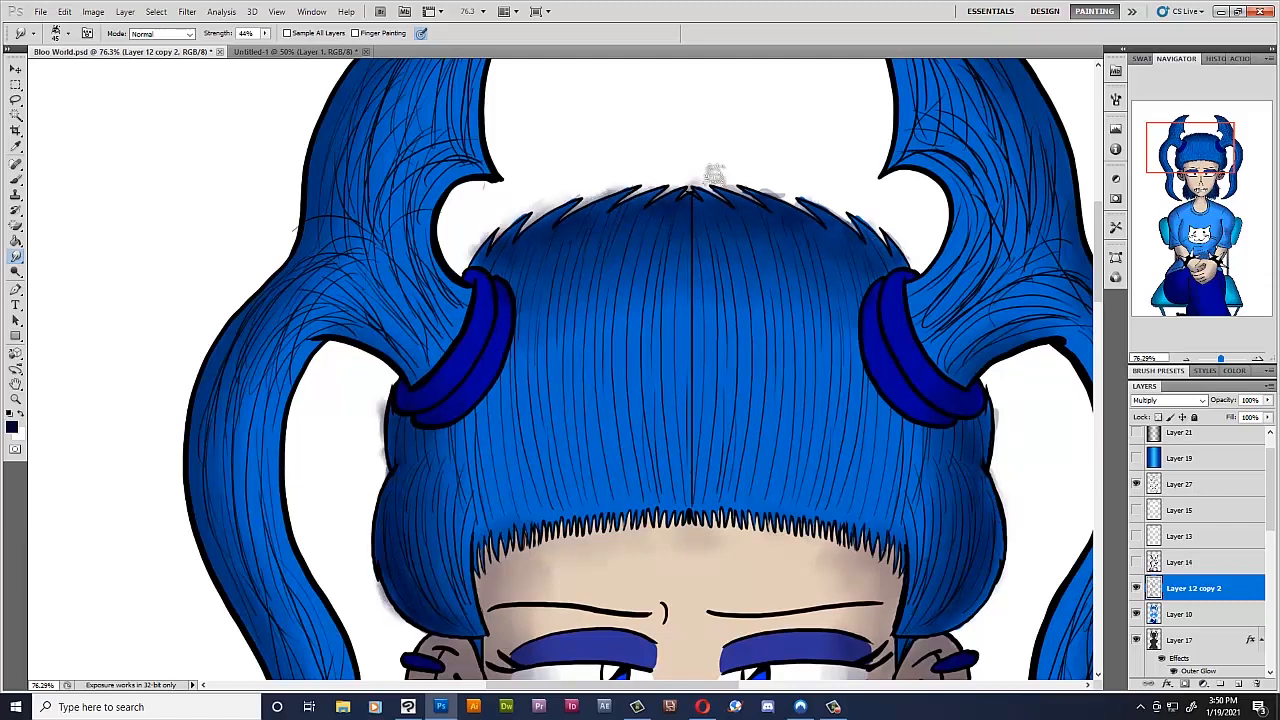
- Smudge away the shading that spills past the outline around the lower hair tips and the crown's spikes
scroll(713, 175, "down", 5)
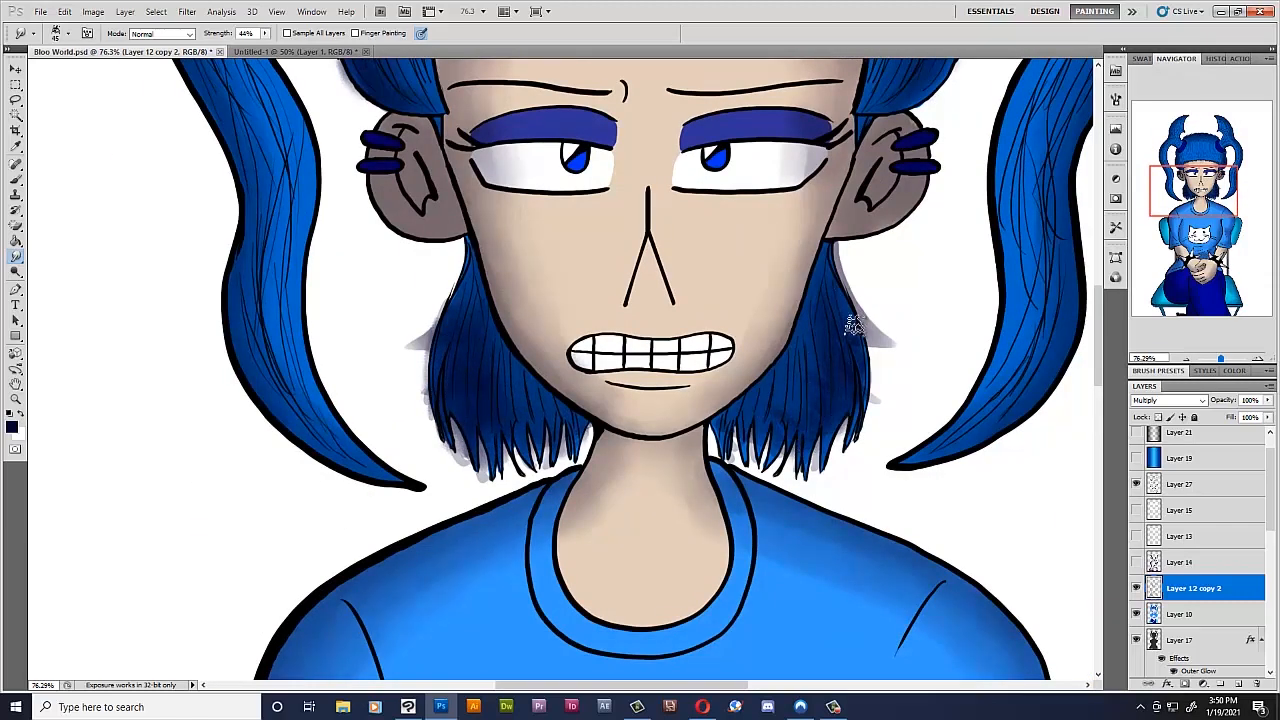
scroll(395, 315, "up", 2)
mouse_move(466, 448)
left_mouse_down()
mouse_move(474, 495)
mouse_move(499, 507)
mouse_move(504, 484)
mouse_move(559, 465)
mouse_move(604, 471)
mouse_move(533, 514)
left_mouse_up()
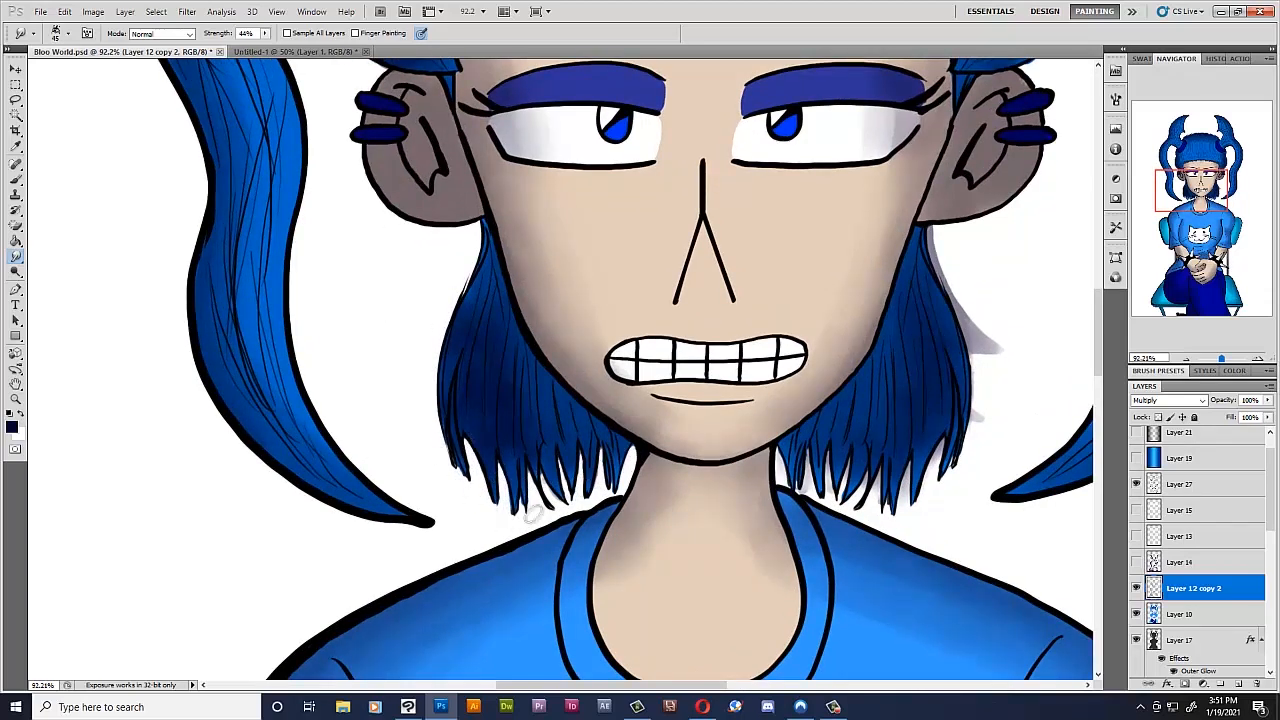
mouse_move(975, 400)
left_mouse_down()
mouse_move(955, 292)
mouse_move(994, 397)
left_mouse_up()
left_click(1193, 143)
mouse_move(473, 246)
left_mouse_down()
mouse_move(461, 263)
mouse_move(680, 216)
mouse_move(765, 226)
mouse_move(945, 300)
left_mouse_up()
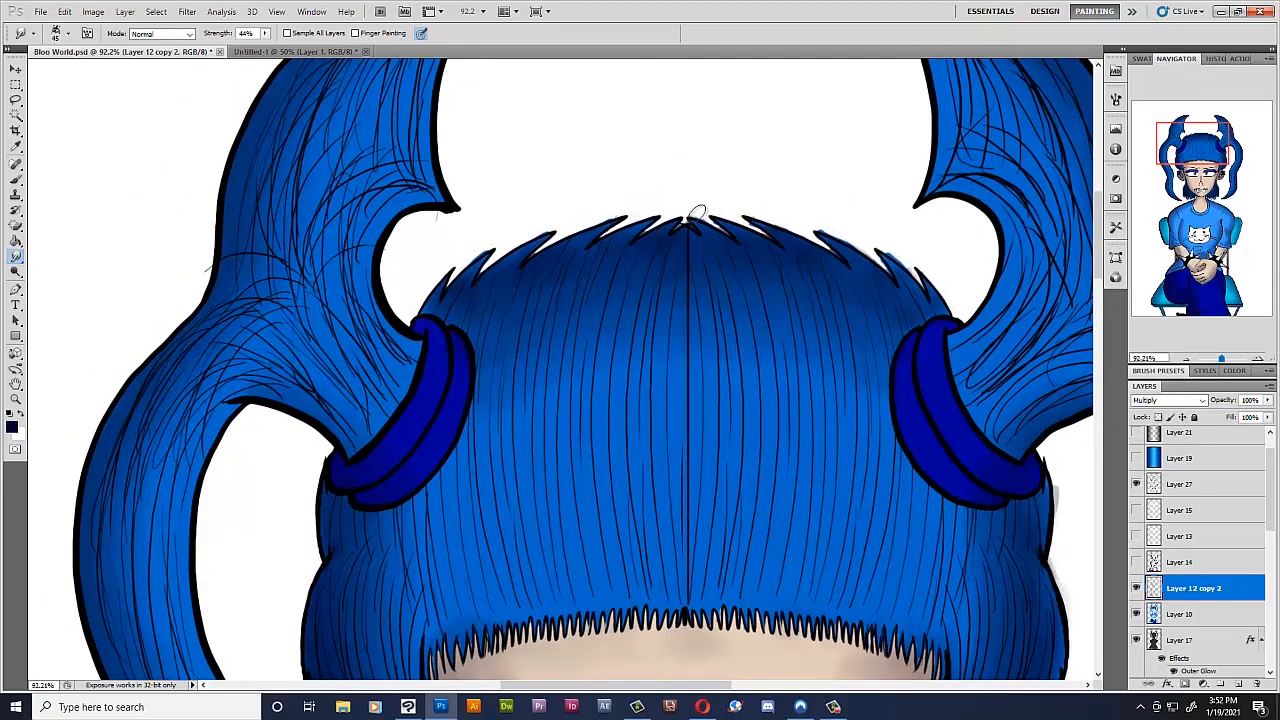
- Show and select Layer 14, smudge its shadow in small spots near both ears, and return to the Brush tool
scroll(697, 213, "down", 4)
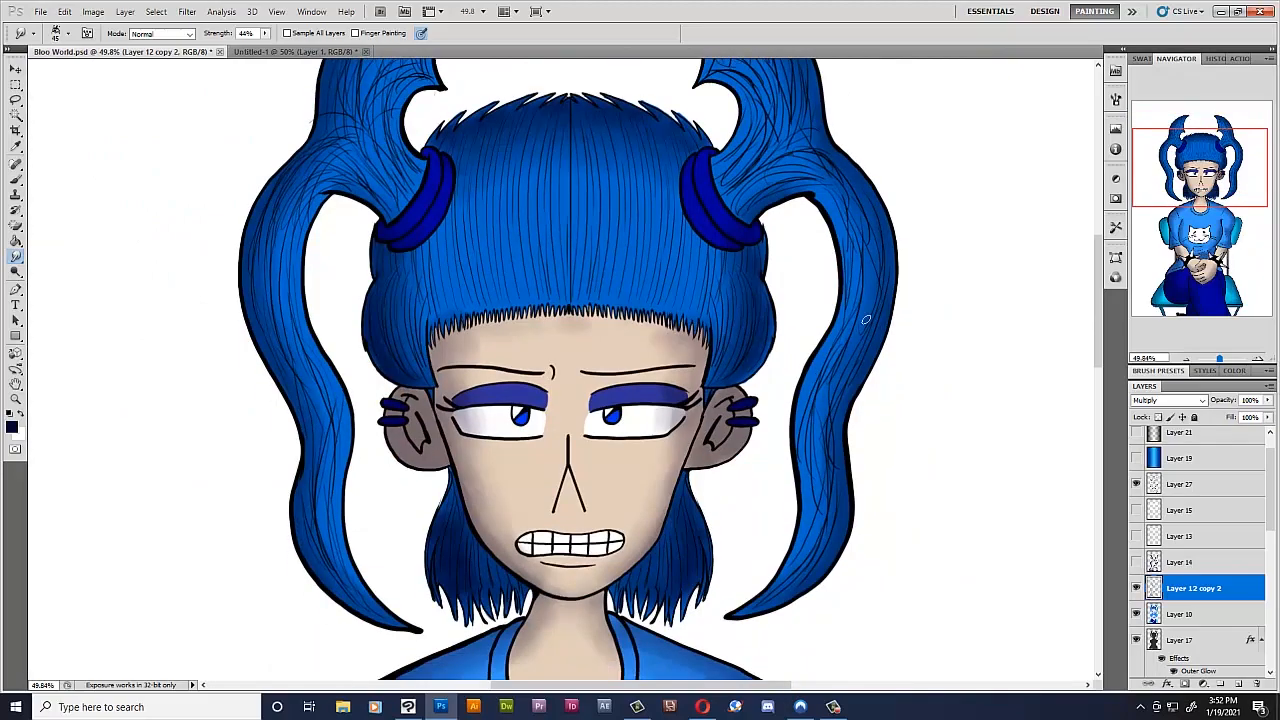
scroll(697, 160, "down", 2)
left_click(1136, 562)
scroll(698, 508, "up", 3)
left_click(1182, 562)
left_click_drag(403, 452, 414, 438)
left_click_drag(756, 453, 764, 472)
scroll(753, 505, "up", 5)
key("b")
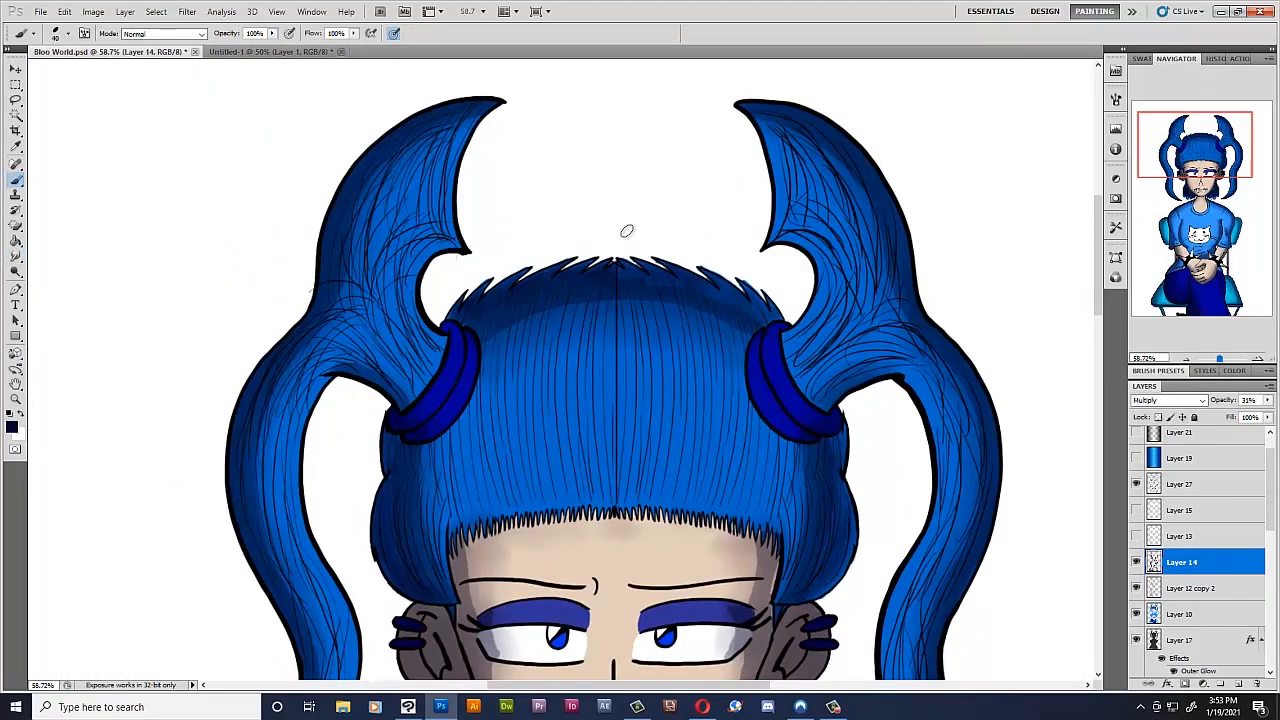
- Extend the Layer 14 shadow into the spikes along the crown with a smaller 30 px brush
scroll(625, 255, "up", 5)
key("bracketleft")
left_click_drag(670, 307, 568, 275)
mouse_move(660, 281)
left_mouse_down()
mouse_move(708, 292)
mouse_move(973, 446)
mouse_move(957, 366)
mouse_move(743, 289)
mouse_move(803, 486)
left_mouse_up()
- Paint the Layer 14 shadow over the side hair around the ears on both sides of the head
left_click(1215, 157)
left_click(1212, 167)
mouse_move(820, 275)
left_mouse_down()
mouse_move(814, 389)
mouse_move(796, 402)
left_mouse_up()
left_click_drag(692, 451, 689, 332)
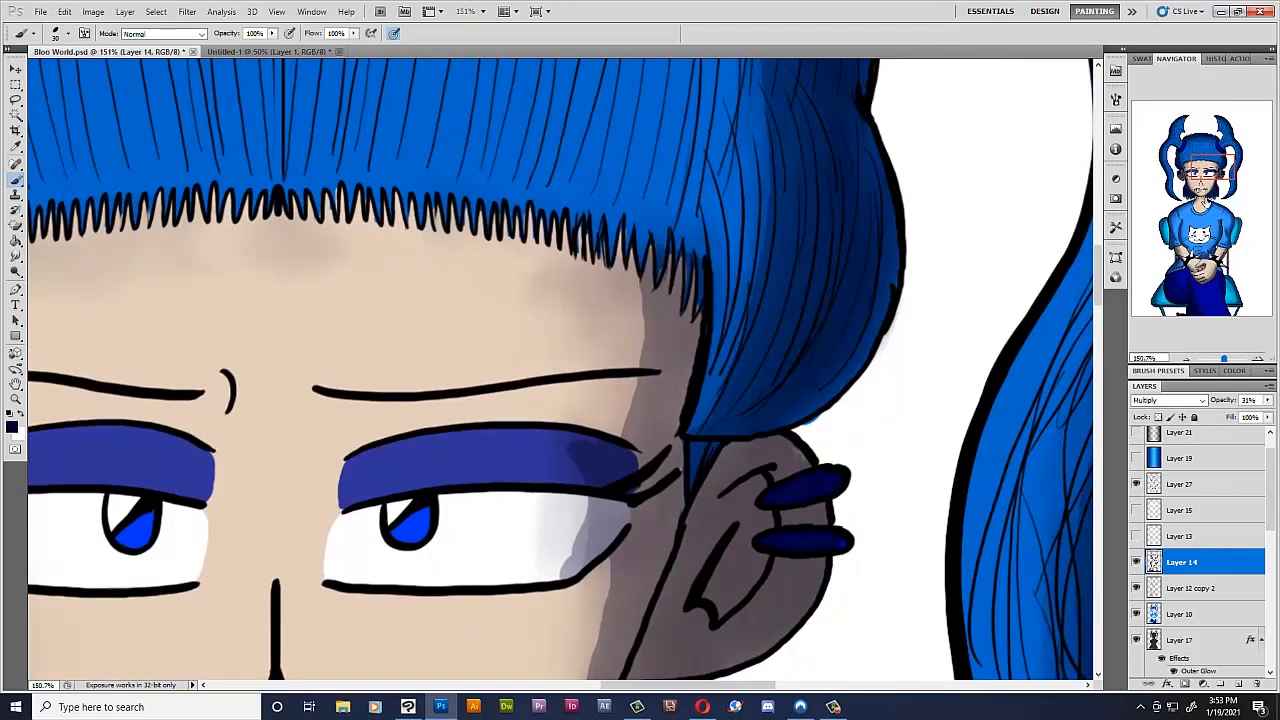
left_click(1205, 164)
left_click_drag(79, 350, 126, 329)
left_click(1197, 166)
mouse_move(64, 150)
left_mouse_down()
mouse_move(52, 271)
mouse_move(172, 300)
left_mouse_up()
left_click(1191, 158)
left_click_drag(248, 180, 273, 278)
- Paint the Layer 14 shadow across the lower hair on both sides of the jaw
left_click_drag(1224, 358, 1222, 358)
left_click(1206, 182)
left_click_drag(257, 271, 504, 640)
mouse_move(784, 238)
left_mouse_down()
mouse_move(753, 401)
mouse_move(504, 652)
left_mouse_up()
left_click(1204, 189)
- Reduce the brush size and fill the pointed lower hair tips with the Layer 14 shadow on both sides of the neck
key("bracketleft")
left_click_drag(884, 372, 870, 528)
left_click_drag(797, 506, 796, 566)
left_click_drag(746, 504, 745, 564)
left_click_drag(694, 526, 654, 502)
left_click_drag(422, 544, 422, 514)
left_click_drag(331, 485, 326, 530)
left_click_drag(268, 514, 266, 576)
left_click_drag(234, 343, 223, 286)
- Touch up the remaining gaps in the shadow between the lower hair tips and keep Layer 14 selected
left_click_drag(1222, 358, 1224, 358)
left_click(1200, 189)
left_click_drag(270, 532, 272, 596)
left_click_drag(364, 520, 364, 562)
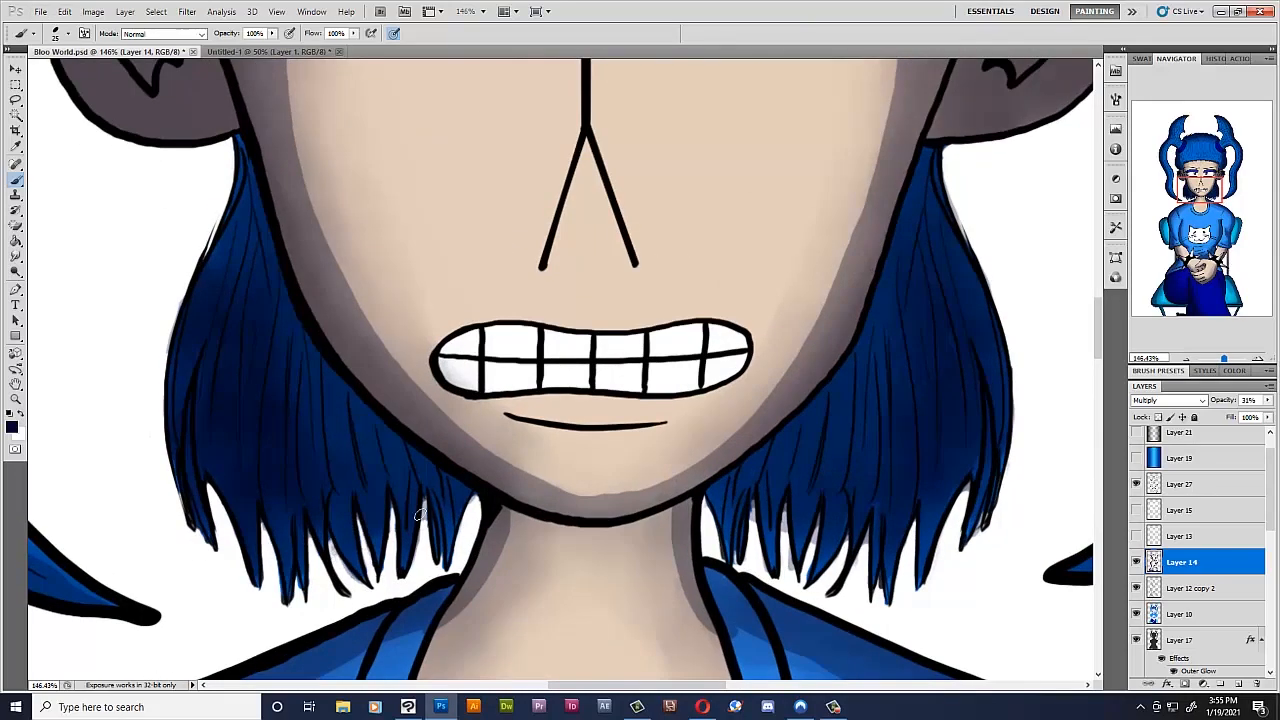
left_click_drag(752, 510, 820, 518)
left_click(1184, 594)
left_click(1190, 562)
- Paint long vertical shadow streaks down the hair between the crown's shadow band and the fringe on Layer 14
scroll(1190, 580, "down", 5)
left_click_drag(1224, 358, 1221, 358)
left_click(1201, 188)
scroll(1190, 560, "up", 6)
left_click_drag(1200, 188, 1199, 151)
left_click_drag(1221, 358, 1220, 358)
left_click_drag(1199, 151, 1199, 162)
mouse_move(563, 98)
left_mouse_down()
mouse_move(550, 320)
mouse_move(520, 322)
left_mouse_up()
left_click_drag(475, 98, 488, 322)
left_click_drag(430, 110, 420, 338)
left_click_drag(632, 126, 618, 300)
left_click_drag(682, 100, 678, 302)
left_click_drag(708, 100, 712, 318)
left_click_drag(732, 124, 740, 318)
- Show the highlight layers Layer 13 and Layer 15 and review the whole head and horns
left_click(1136, 558)
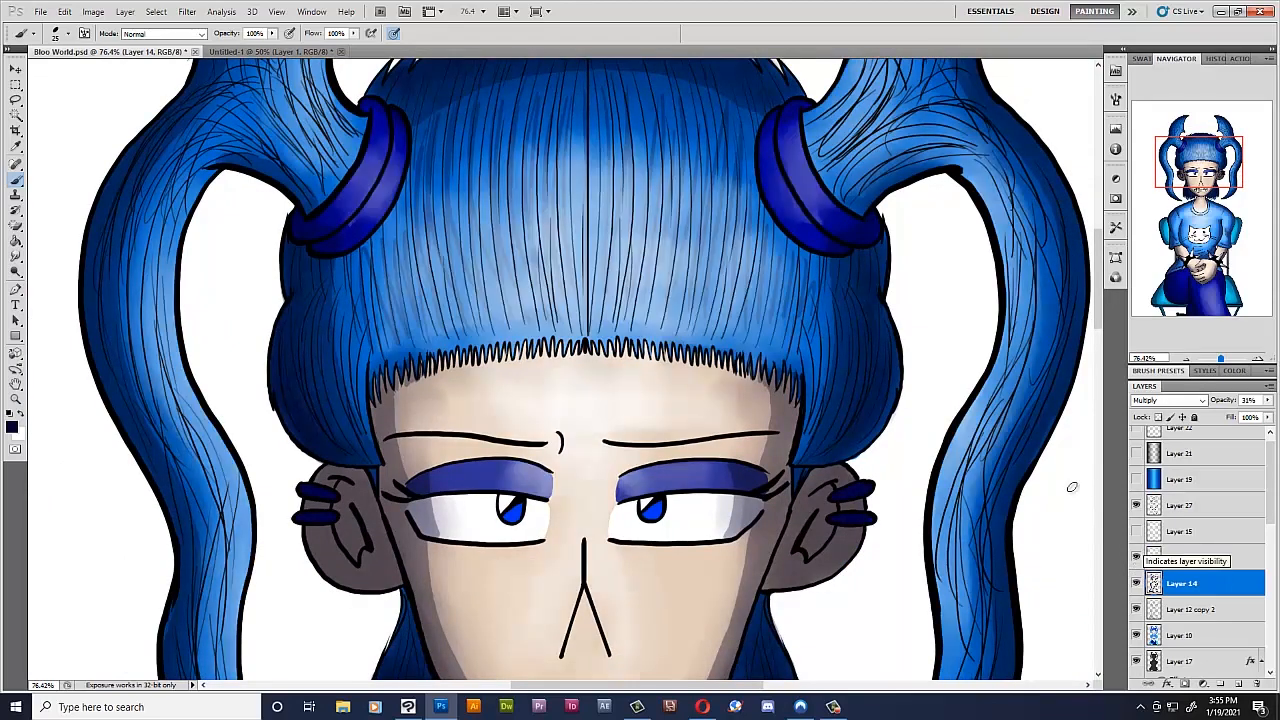
scroll(1077, 482, "down", 2)
scroll(1077, 482, "down", 2)
left_click_drag(1196, 157, 1225, 167)
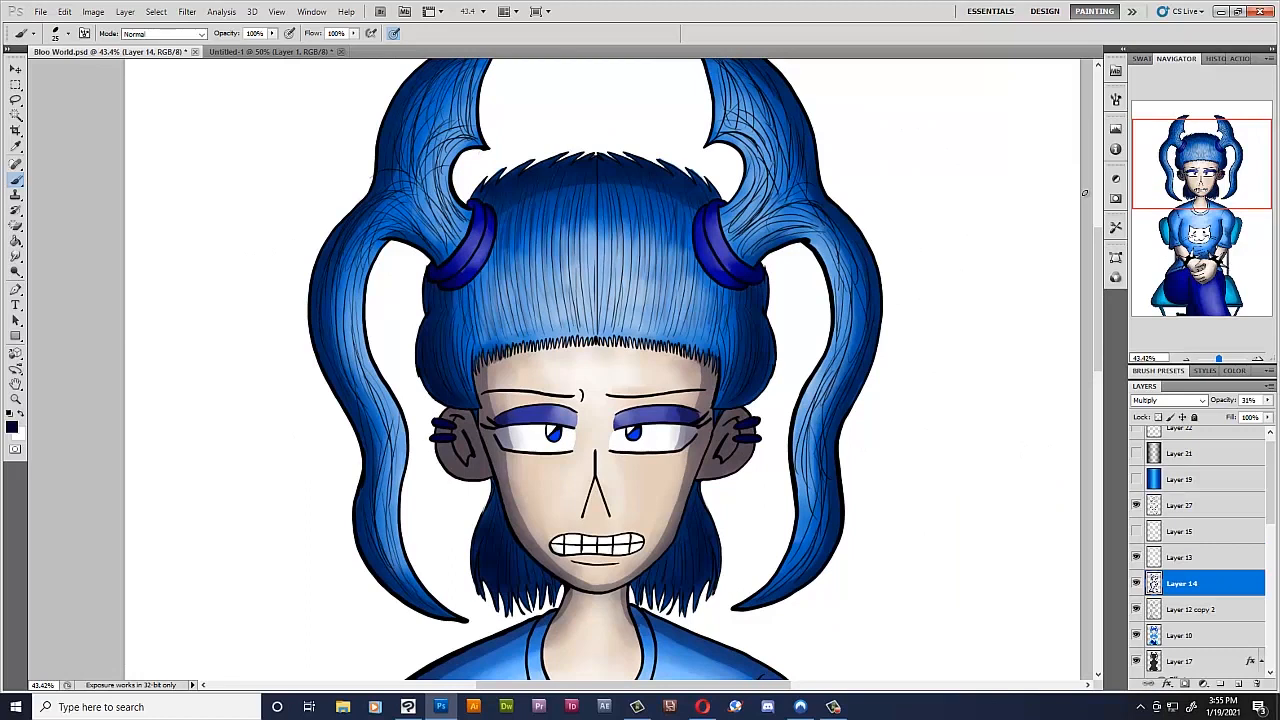
left_click(1137, 532)
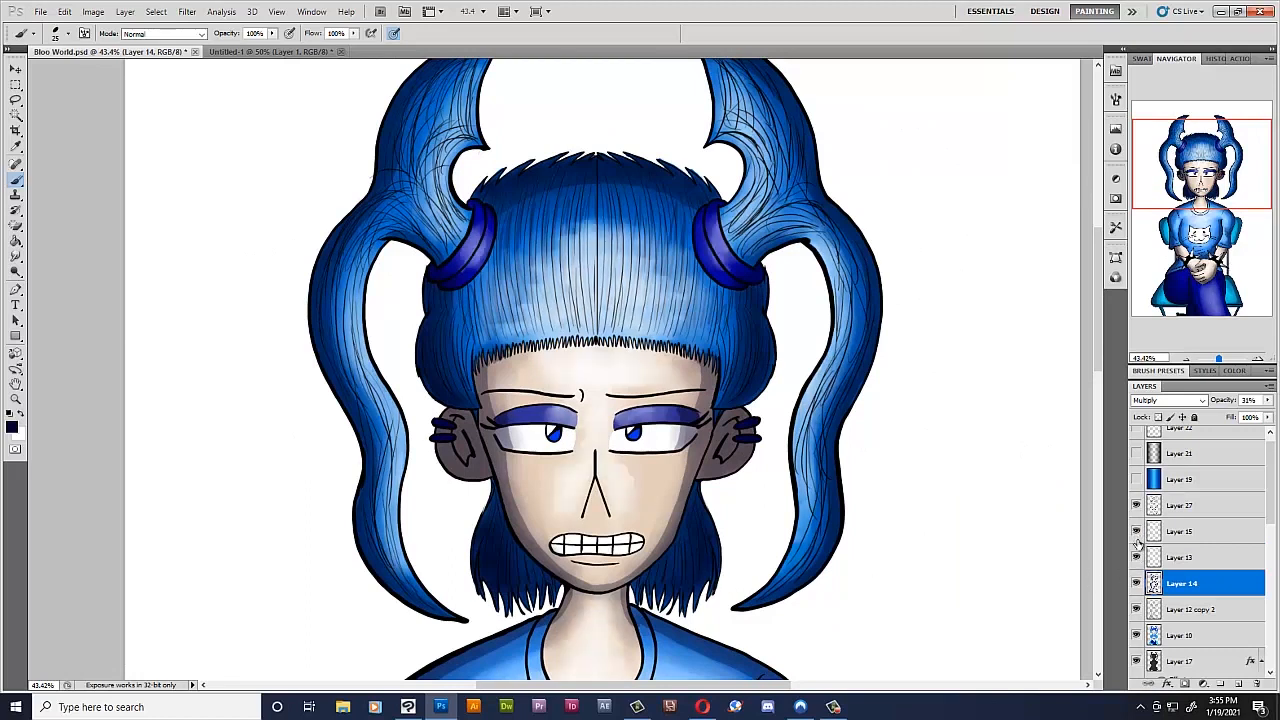
left_click_drag(1217, 184, 1144, 167)
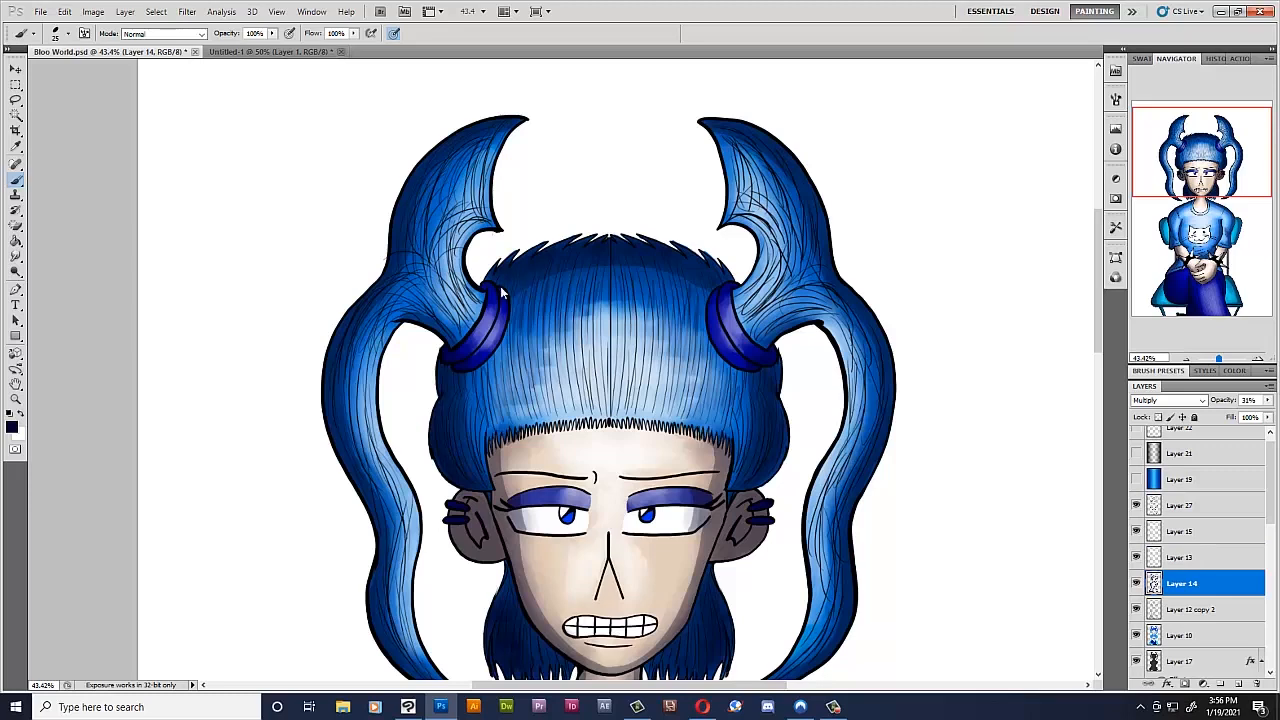
left_click(832, 706)
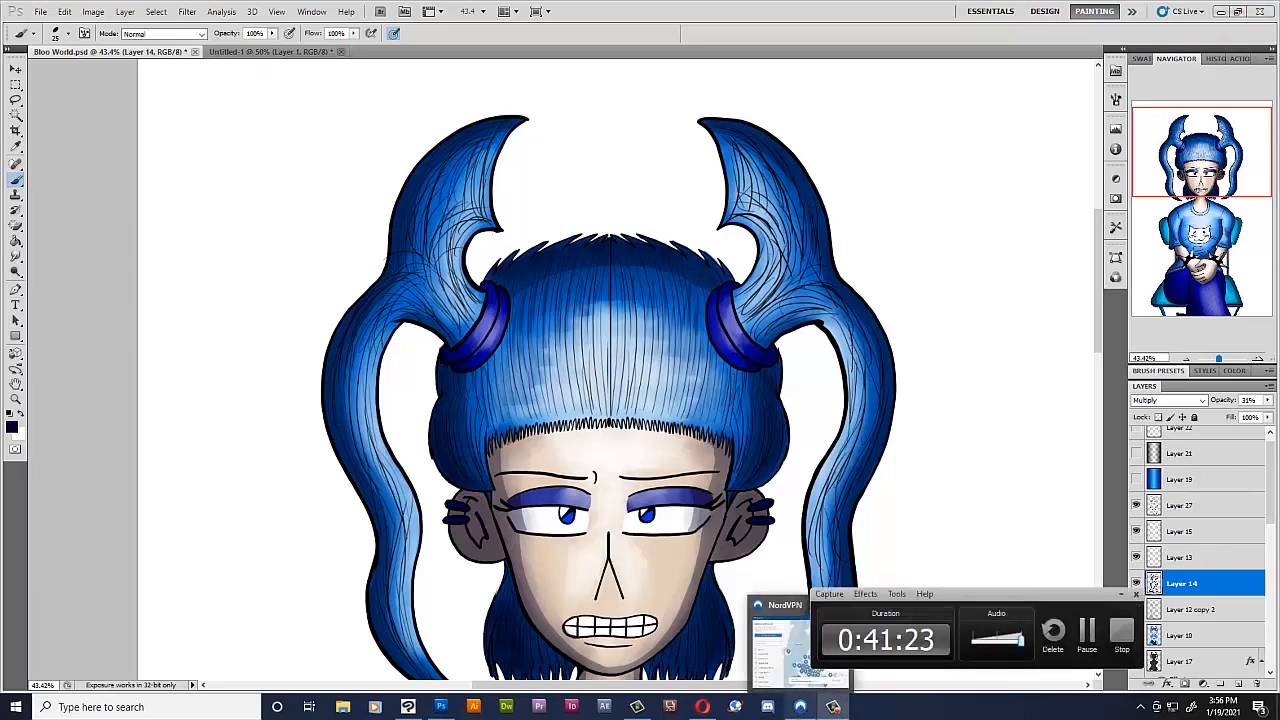
left_click(1000, 451)
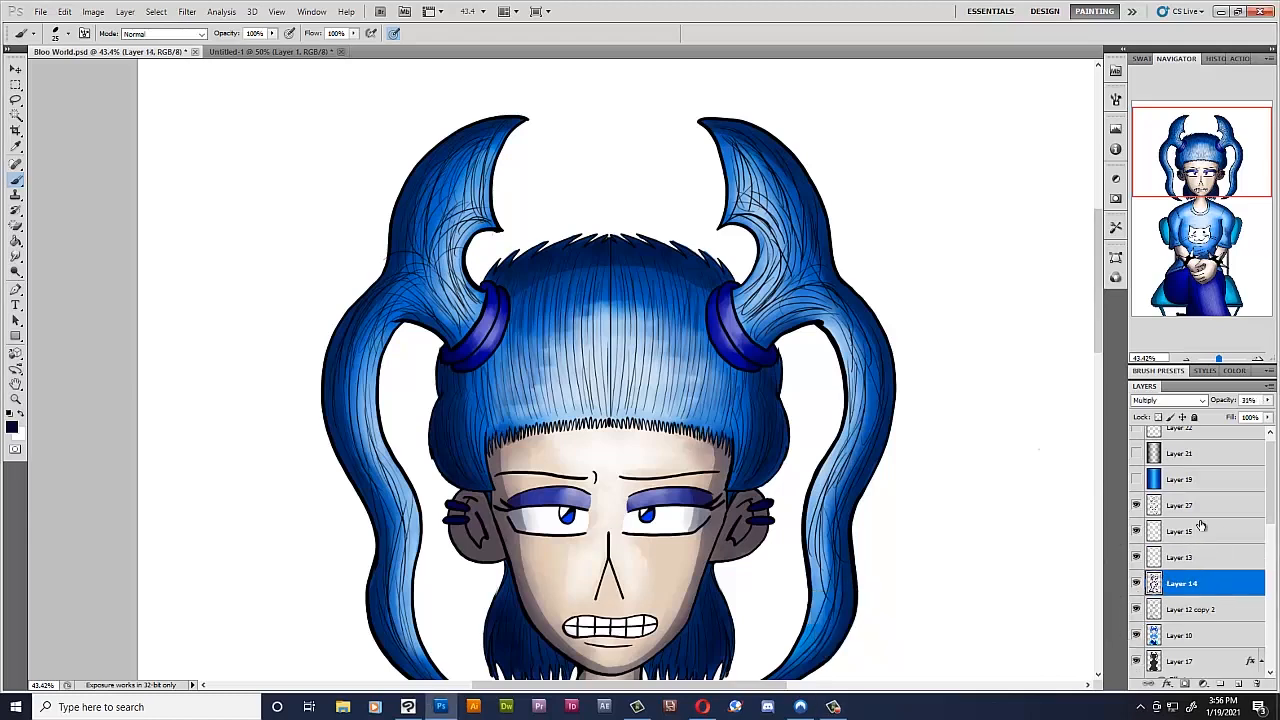
- Select Layer 10 and clean up the flat blue that spills beyond the spikes on the right half of the crown
scroll(560, 289, "up", 4)
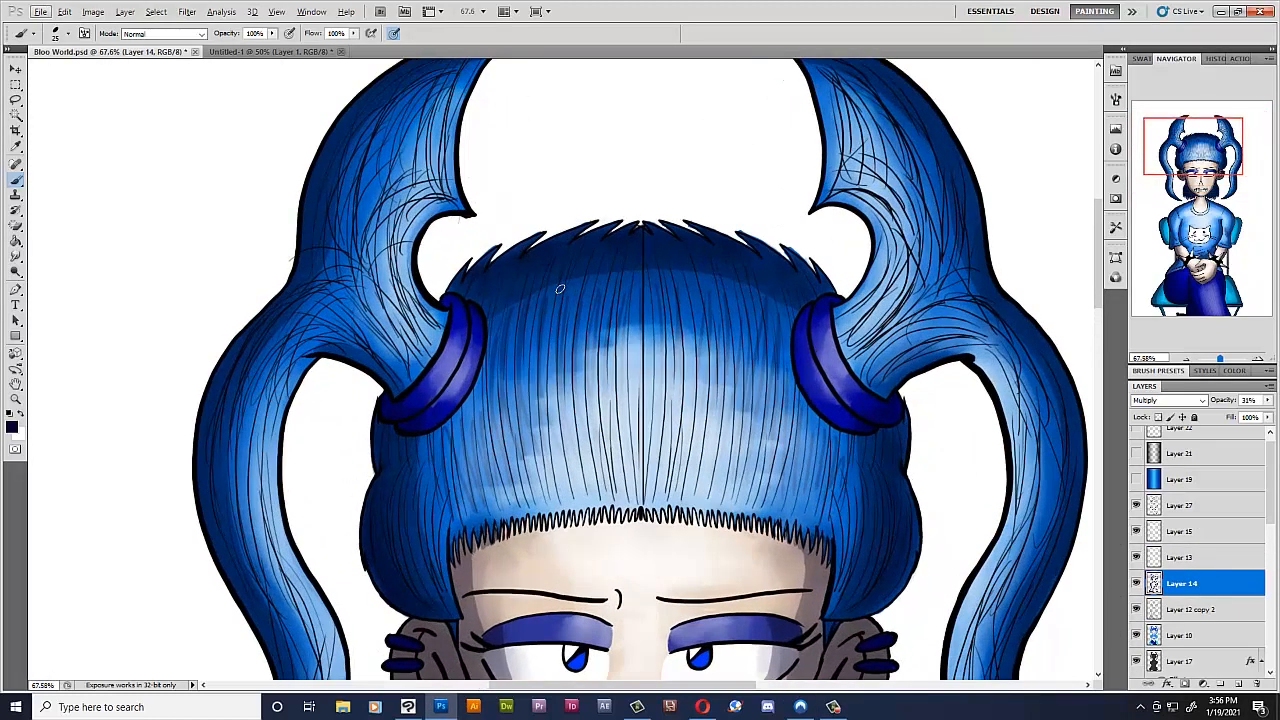
scroll(560, 289, "up", 1)
left_click_drag(1199, 148, 1207, 151)
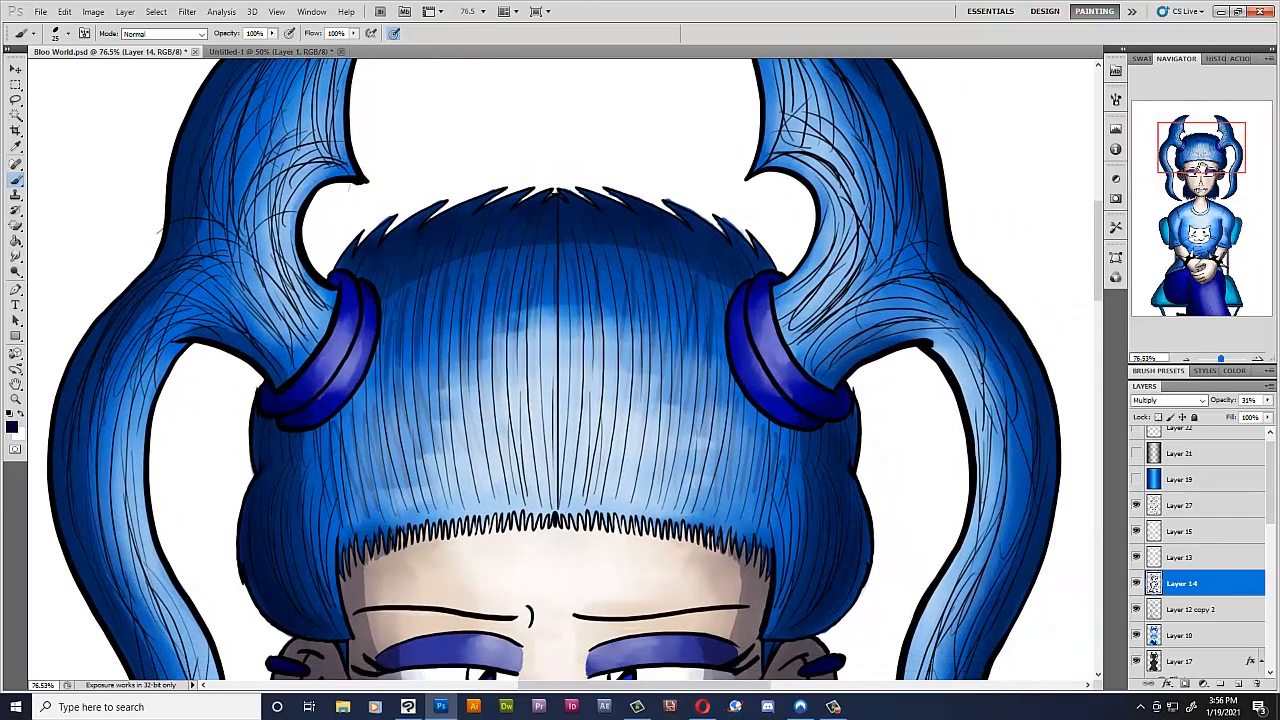
left_click(1179, 634)
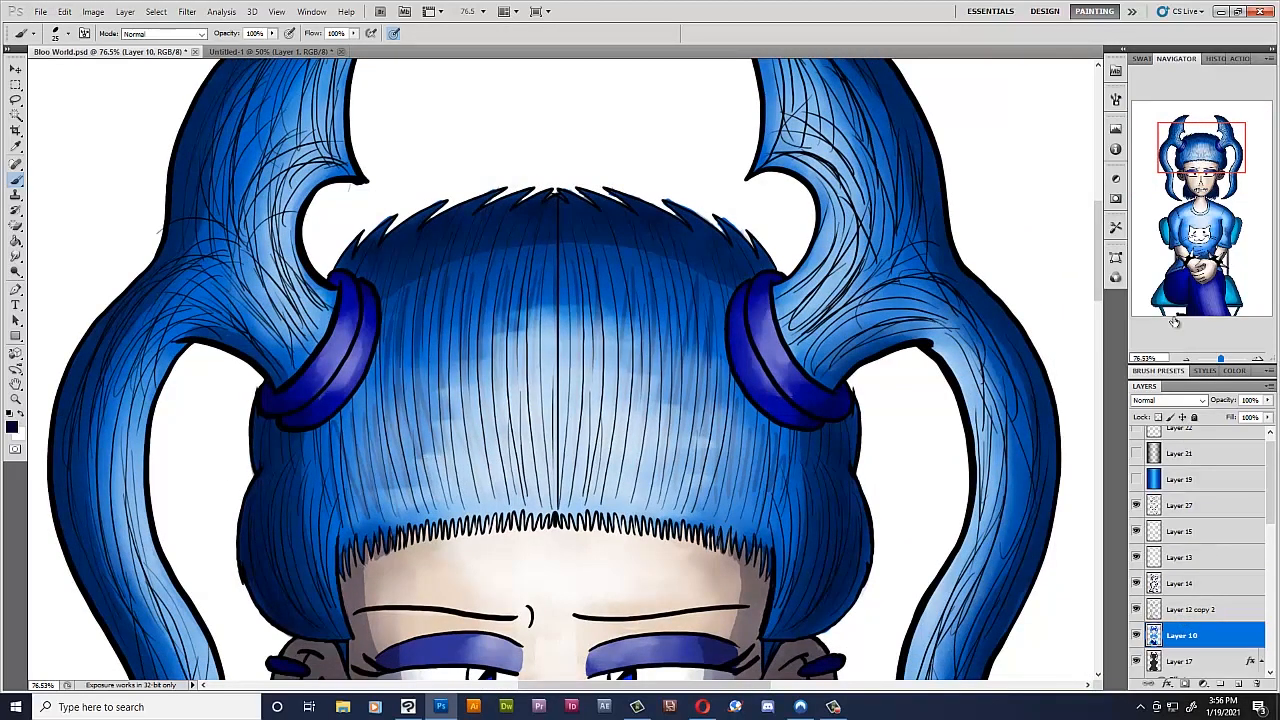
scroll(654, 146, "up", 8)
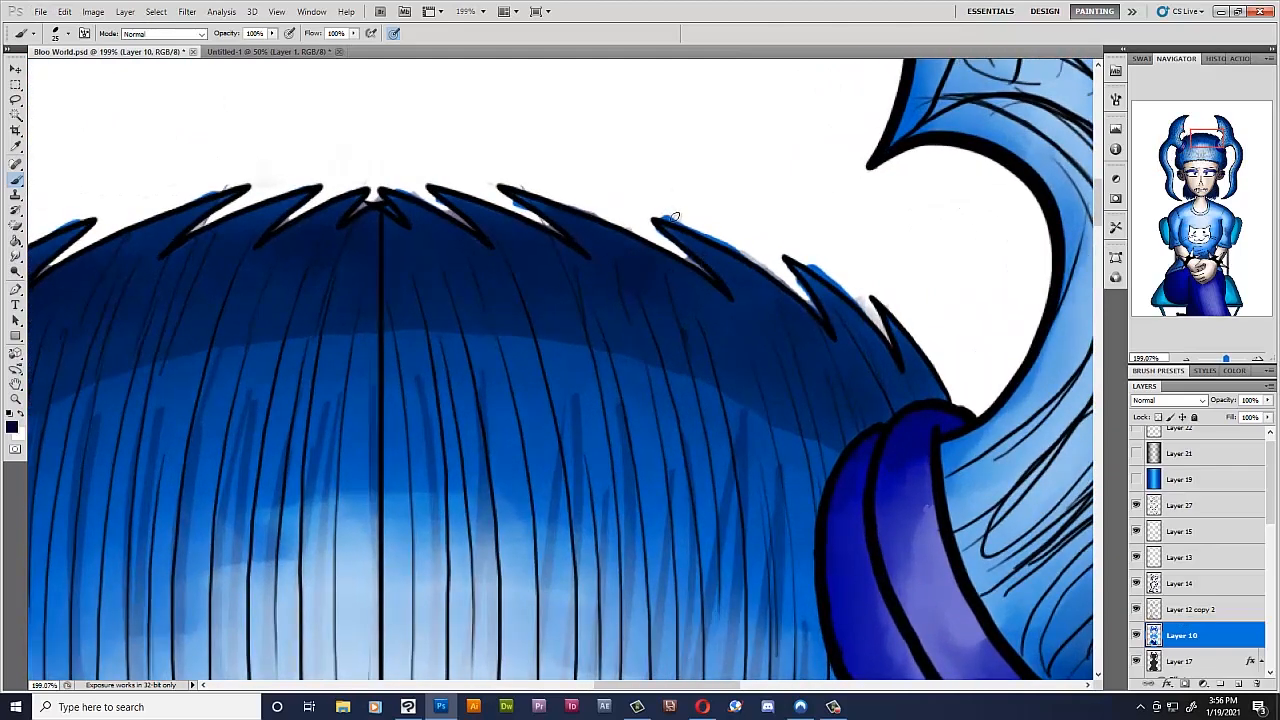
mouse_move(675, 217)
left_mouse_down()
mouse_move(764, 262)
mouse_move(838, 271)
mouse_move(806, 262)
mouse_move(857, 299)
mouse_move(814, 306)
left_mouse_up()
left_click_drag(517, 207, 520, 210)
left_click_drag(421, 198, 436, 203)
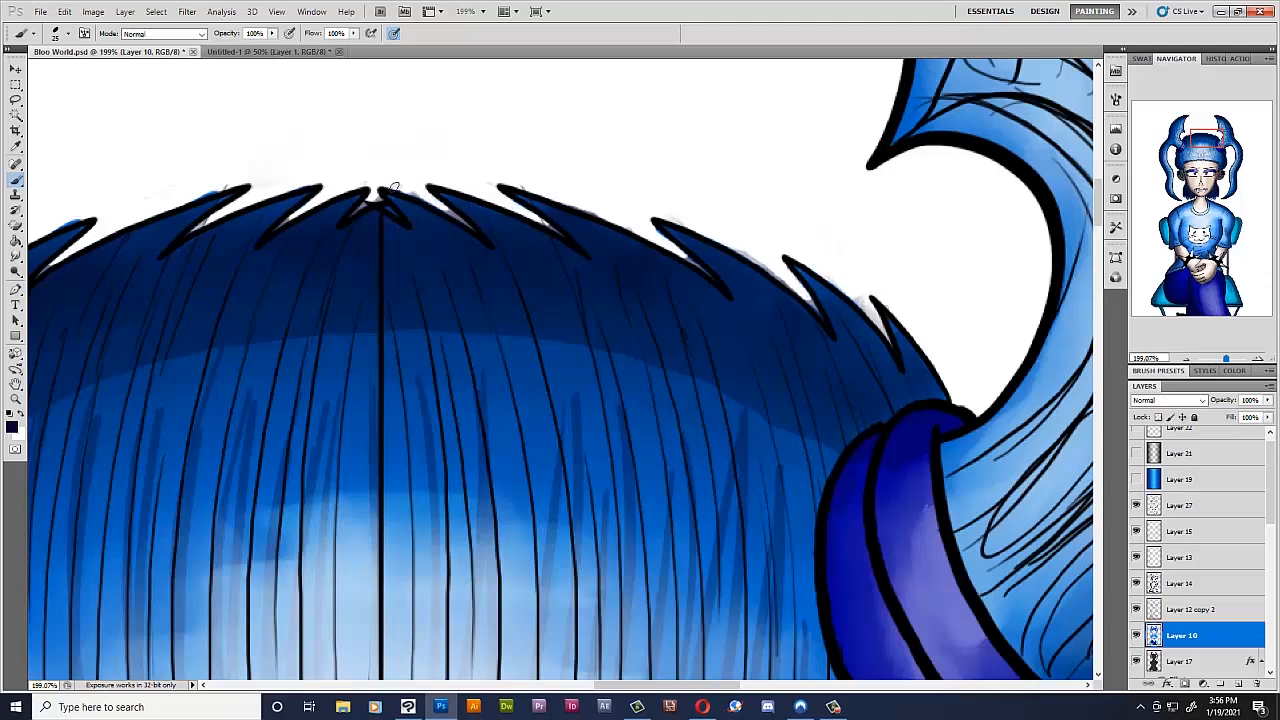
- Clean up the flat blue spilling past the outline of the spikes on the left half of the crown
left_click_drag(216, 186, 509, 336)
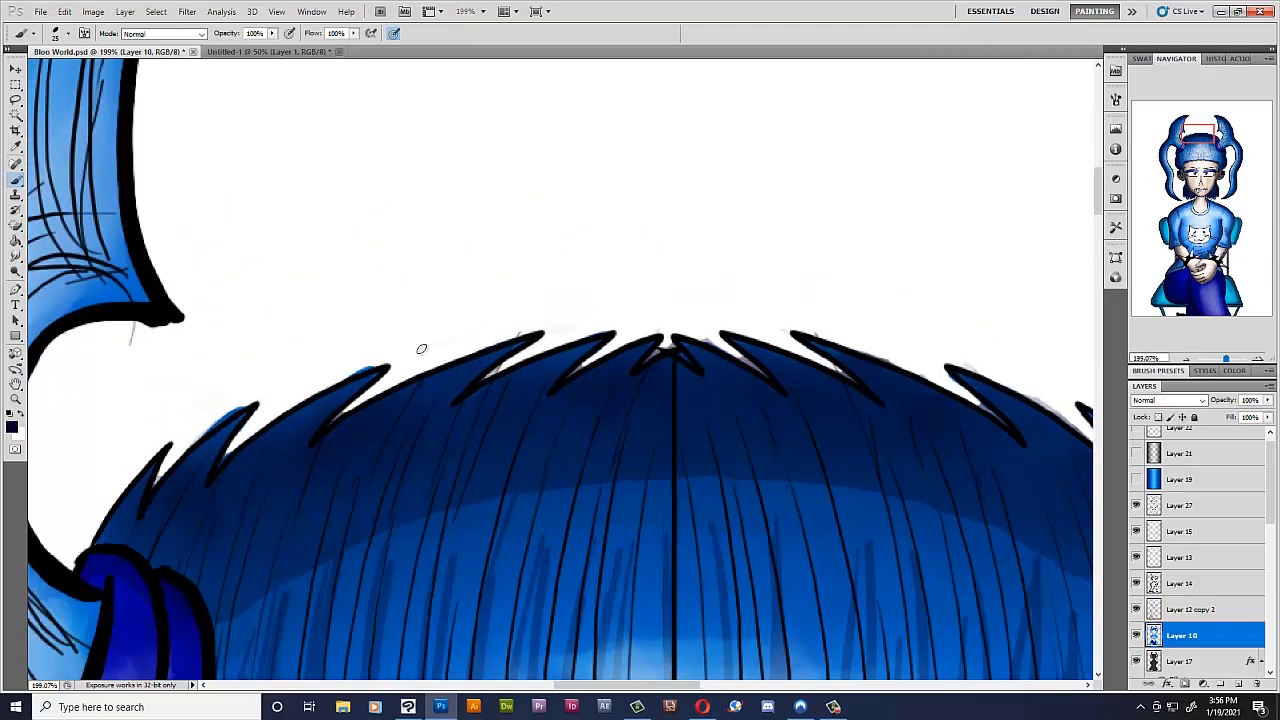
left_click_drag(351, 372, 372, 366)
mouse_move(244, 403)
left_mouse_down()
mouse_move(207, 429)
mouse_move(240, 410)
left_mouse_up()
- Toggle Layer 12 copy 2 off and on to inspect the shading beside the left horn, and select Layer 14
mouse_move(1197, 131)
left_mouse_down()
mouse_move(1206, 136)
mouse_move(1182, 130)
left_mouse_up()
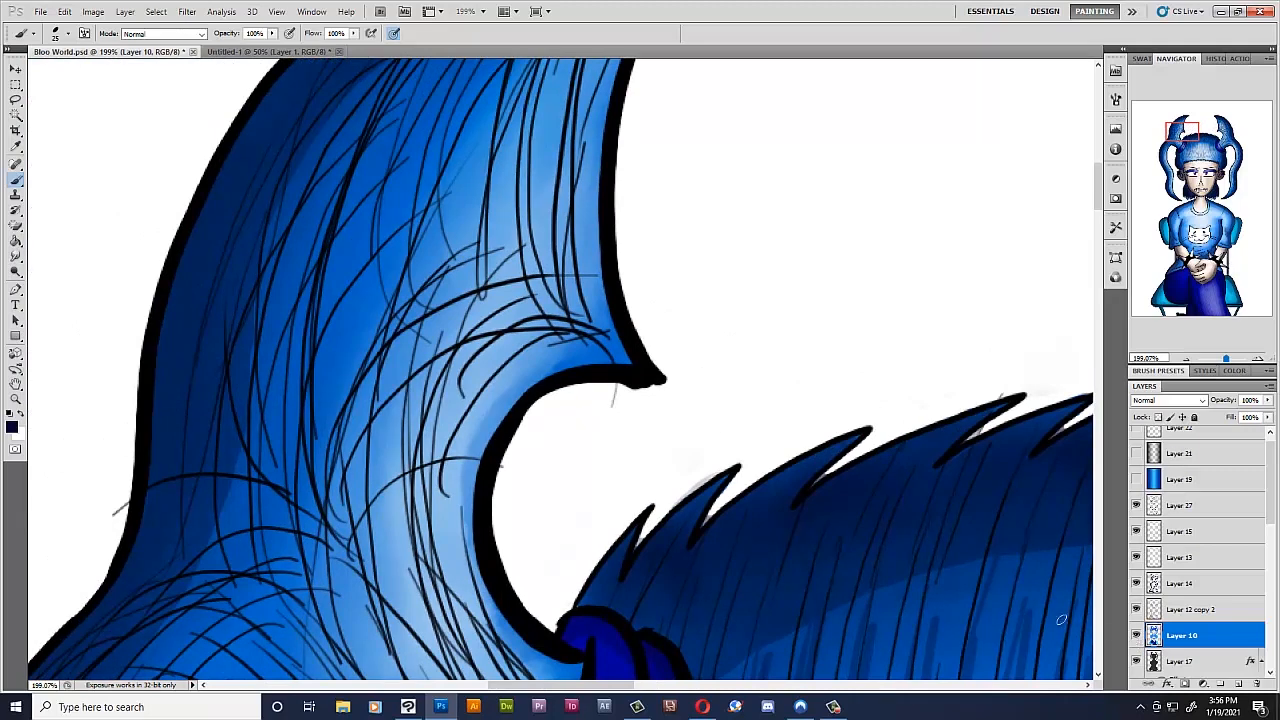
left_click(1136, 612)
left_click(1136, 612)
left_click(1175, 590)
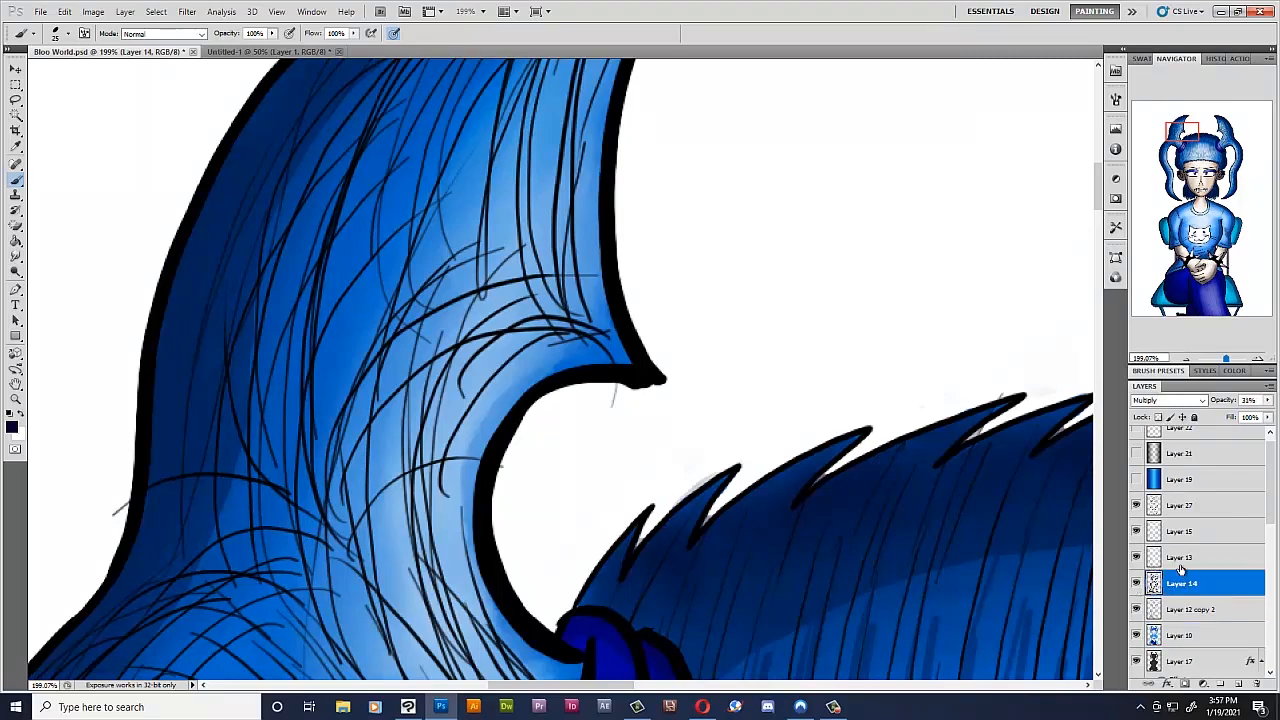
- Select Layer 27 and tidy the hair outline where it meets the horn rings on both sides
left_click(1180, 508)
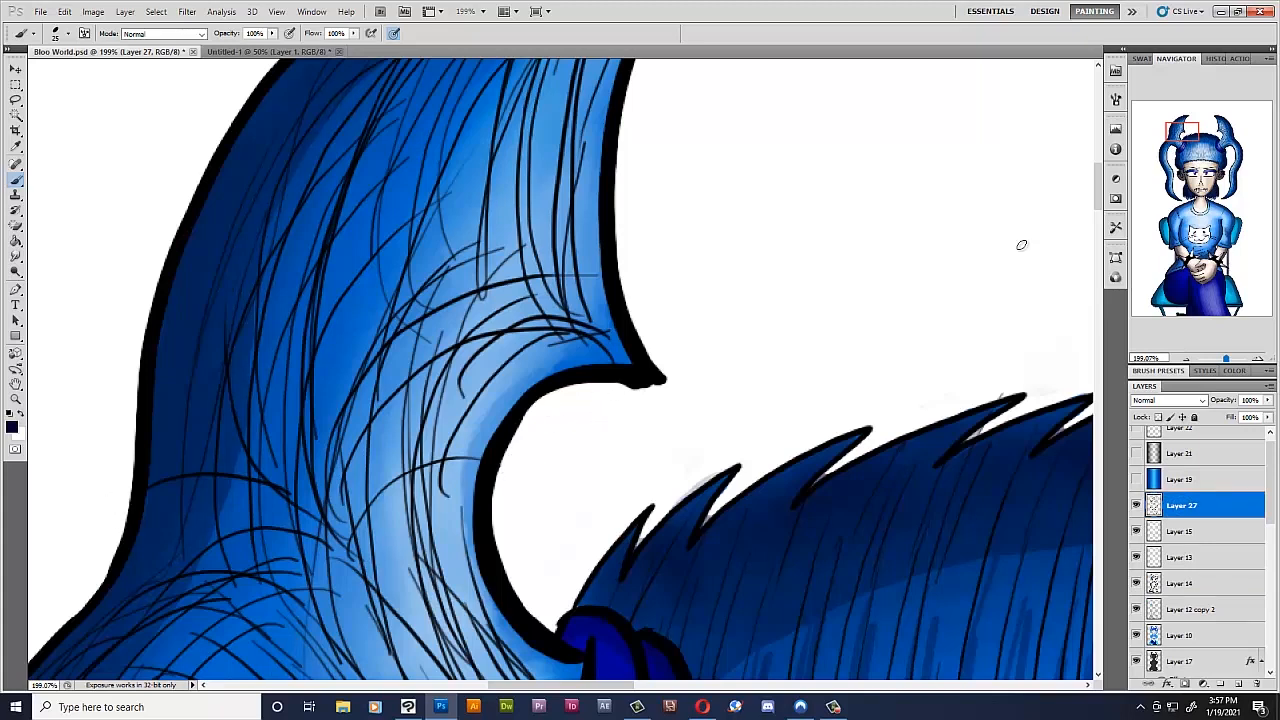
left_click_drag(1188, 136, 1232, 155)
scroll(760, 340, "down", 1)
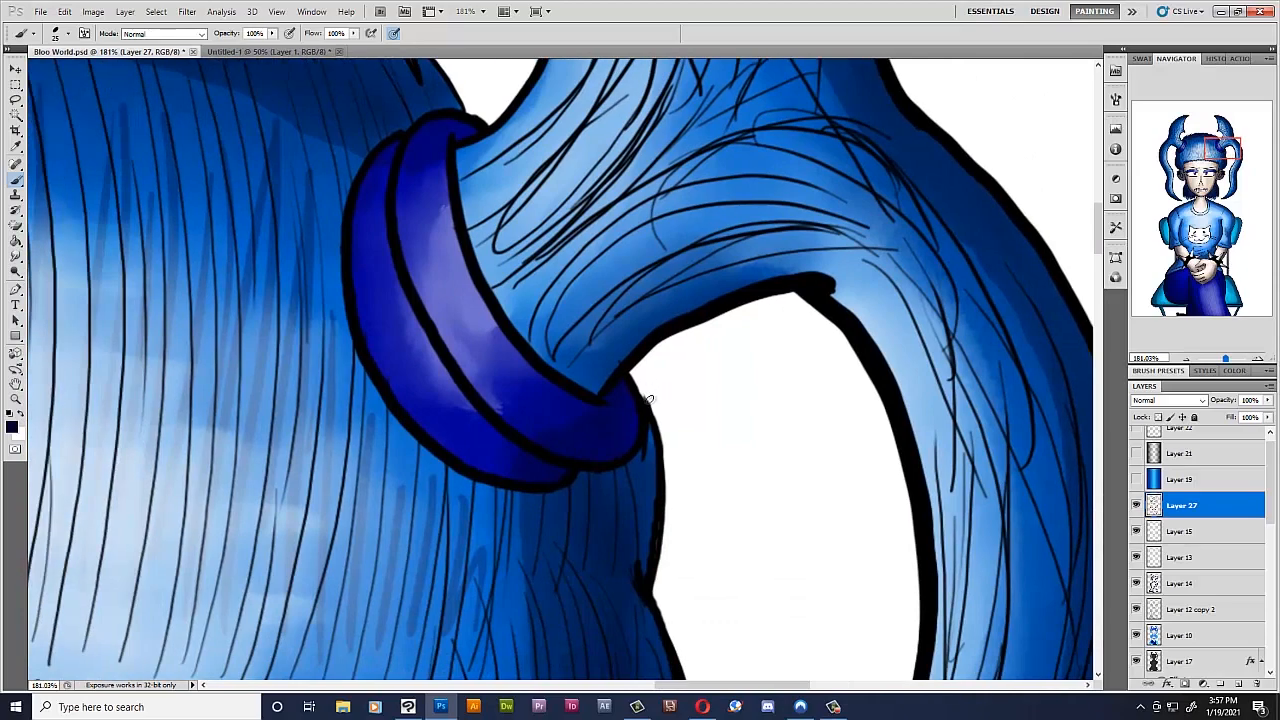
left_click_drag(1227, 156, 1168, 157)
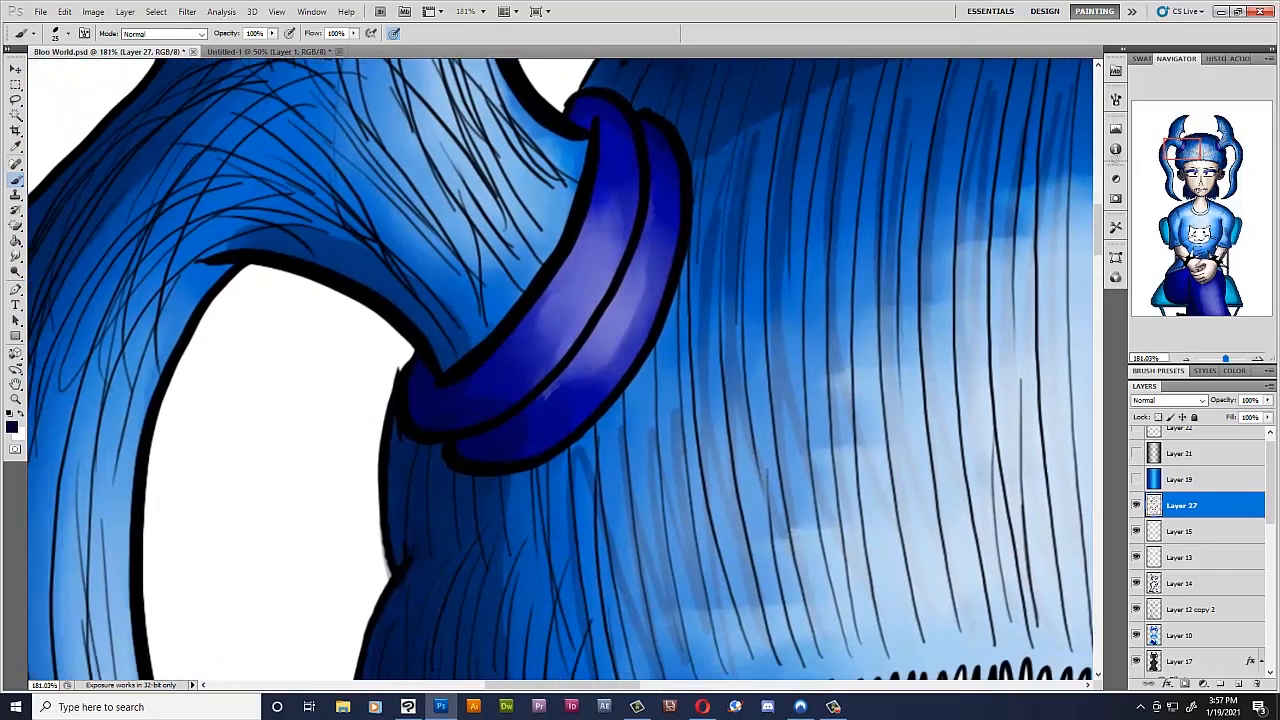
scroll(396, 359, "down", 2)
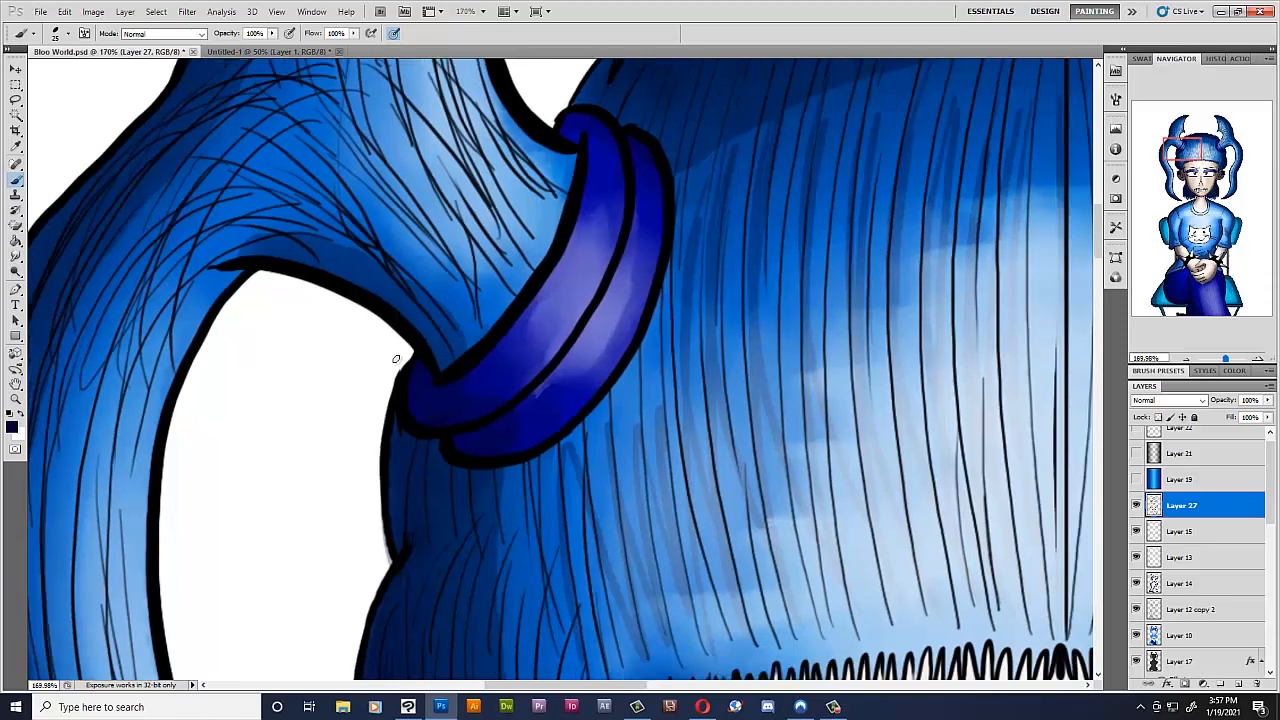
left_click_drag(1192, 149, 1207, 136)
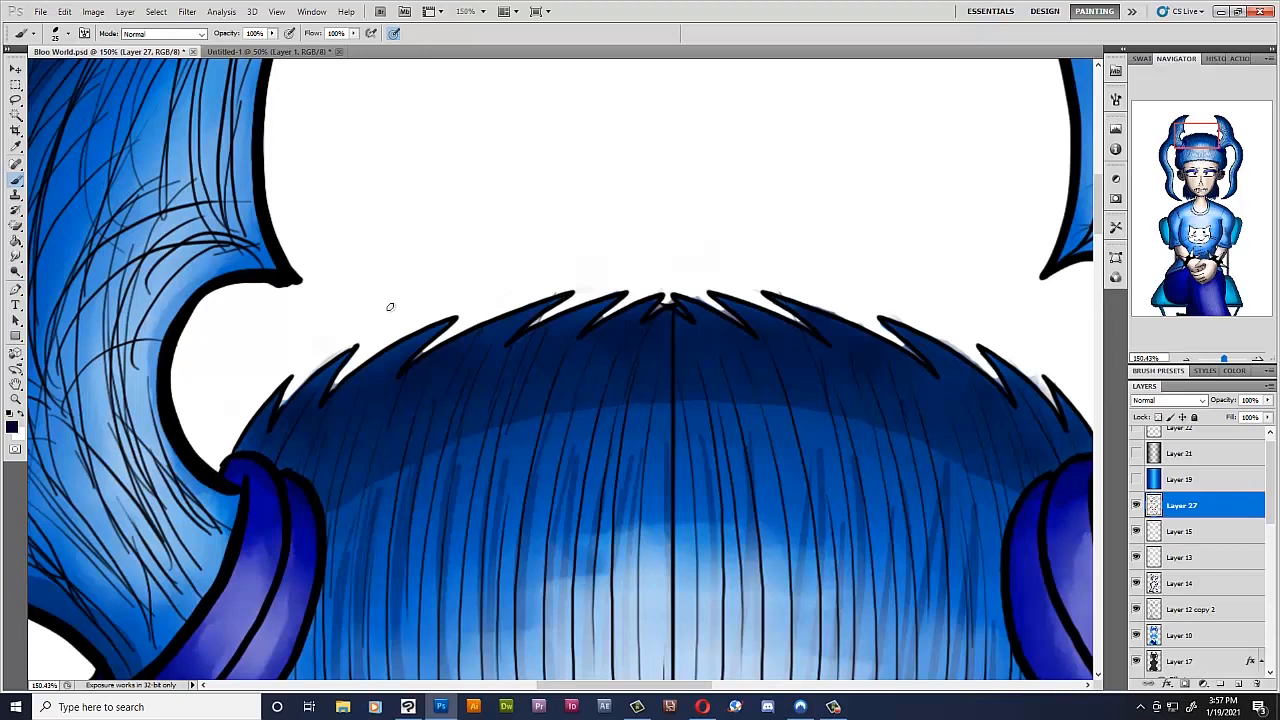
- Toggle Layer 13 and Layer 12 copy 2 off and on to find which layer spills around the crown's spikes
key("bracketright")
key("bracketright")
key("bracketright")
left_click(1136, 558)
left_click(1136, 558)
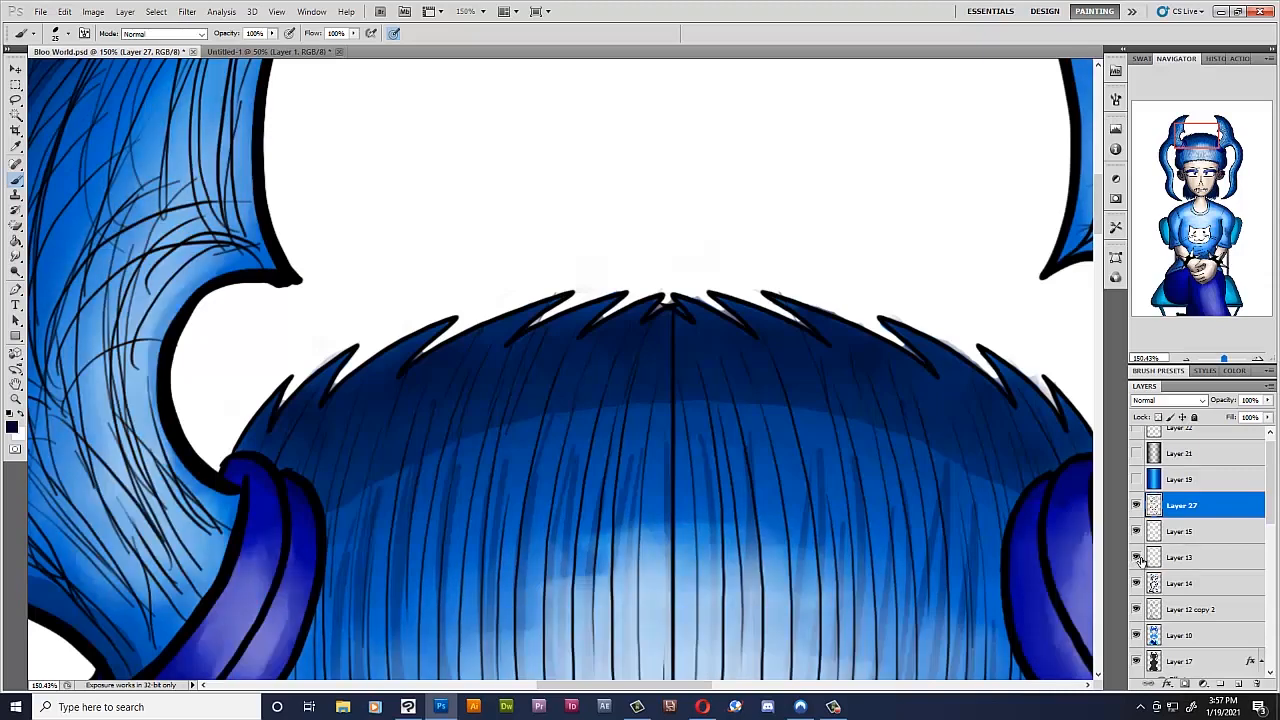
left_click(1189, 589)
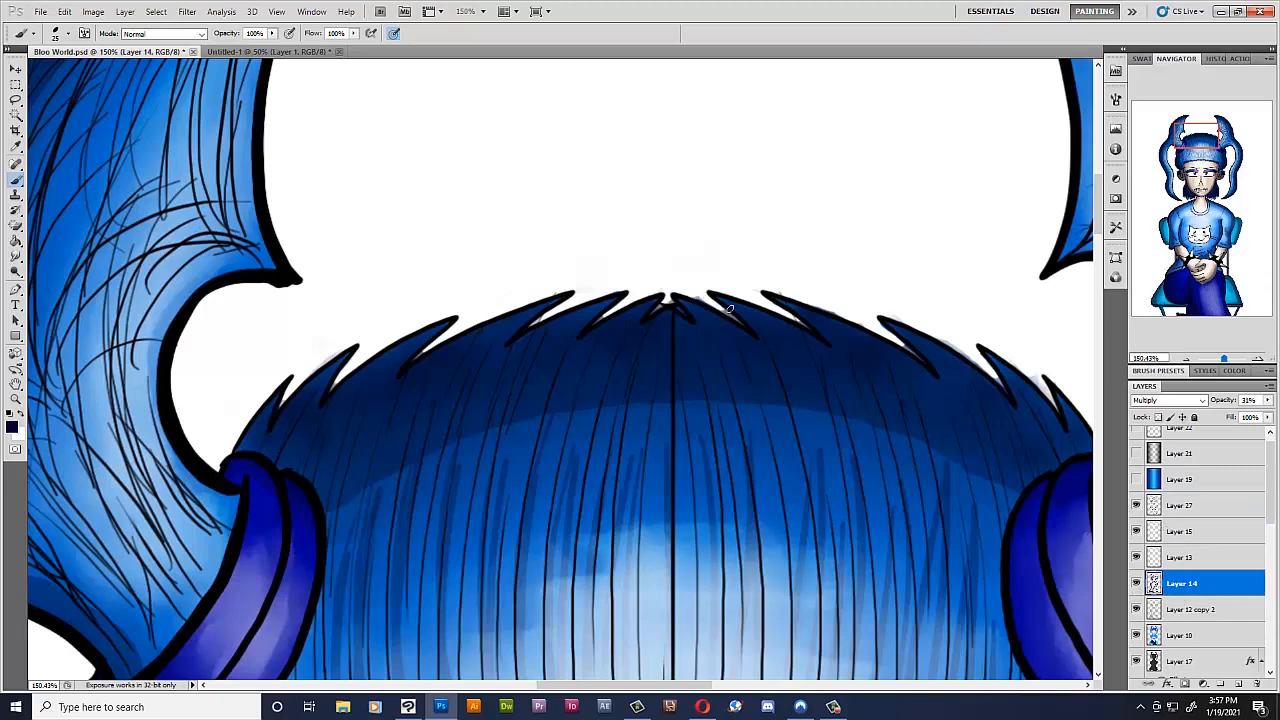
left_click(1137, 611)
left_click(1137, 611)
- Select Layer 12 copy 2 and clean up the shading that spills outside the crown's spikes
left_click(1195, 609)
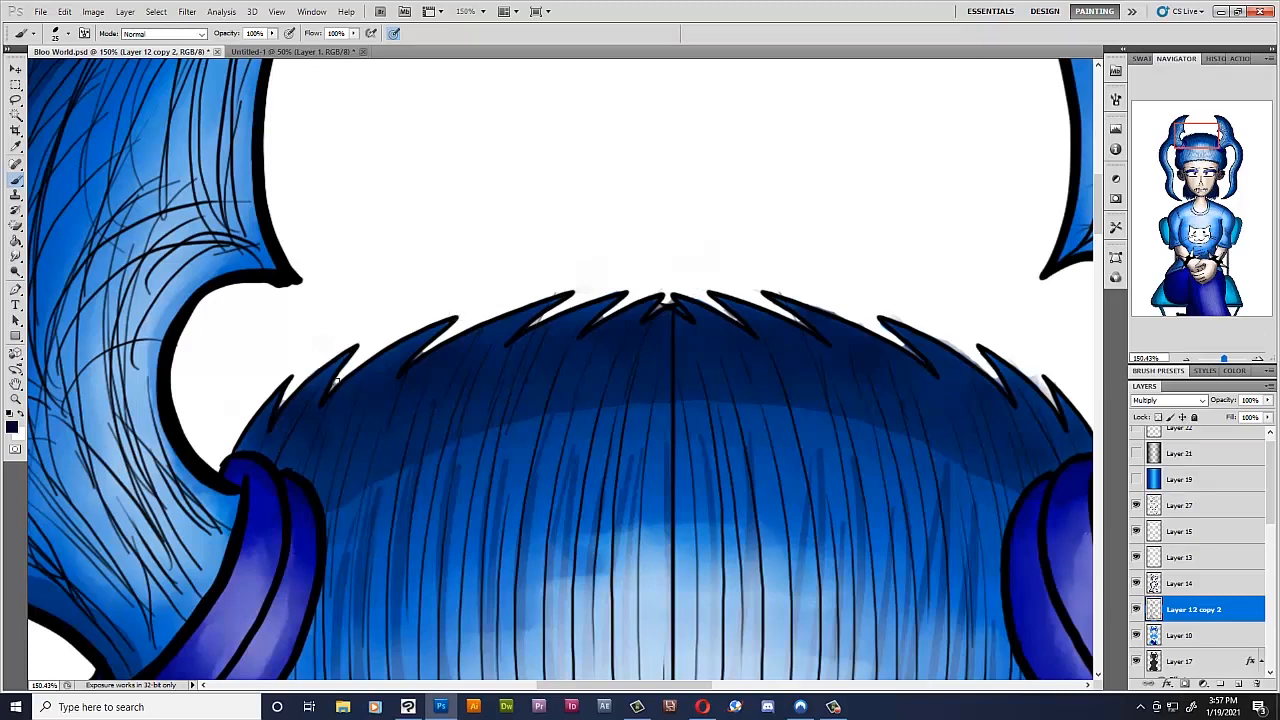
left_click_drag(624, 685, 686, 685)
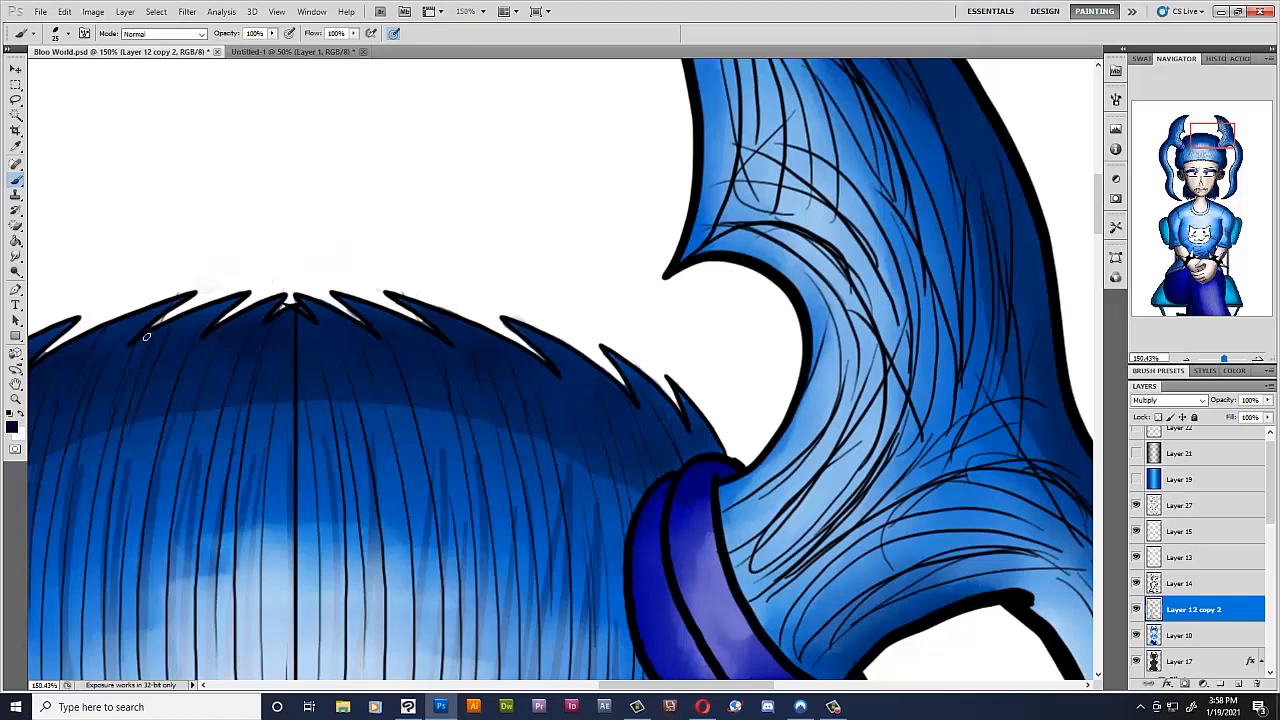
scroll(582, 572, "down", 3)
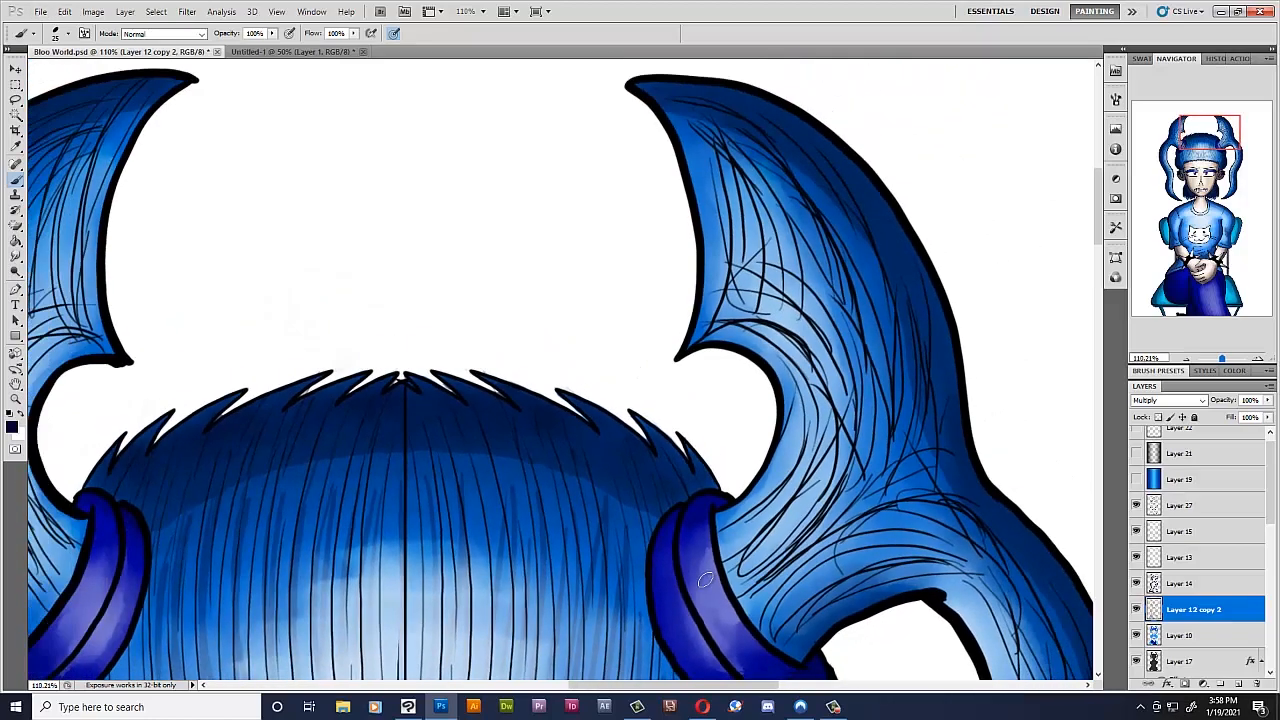
scroll(705, 580, "down", 4)
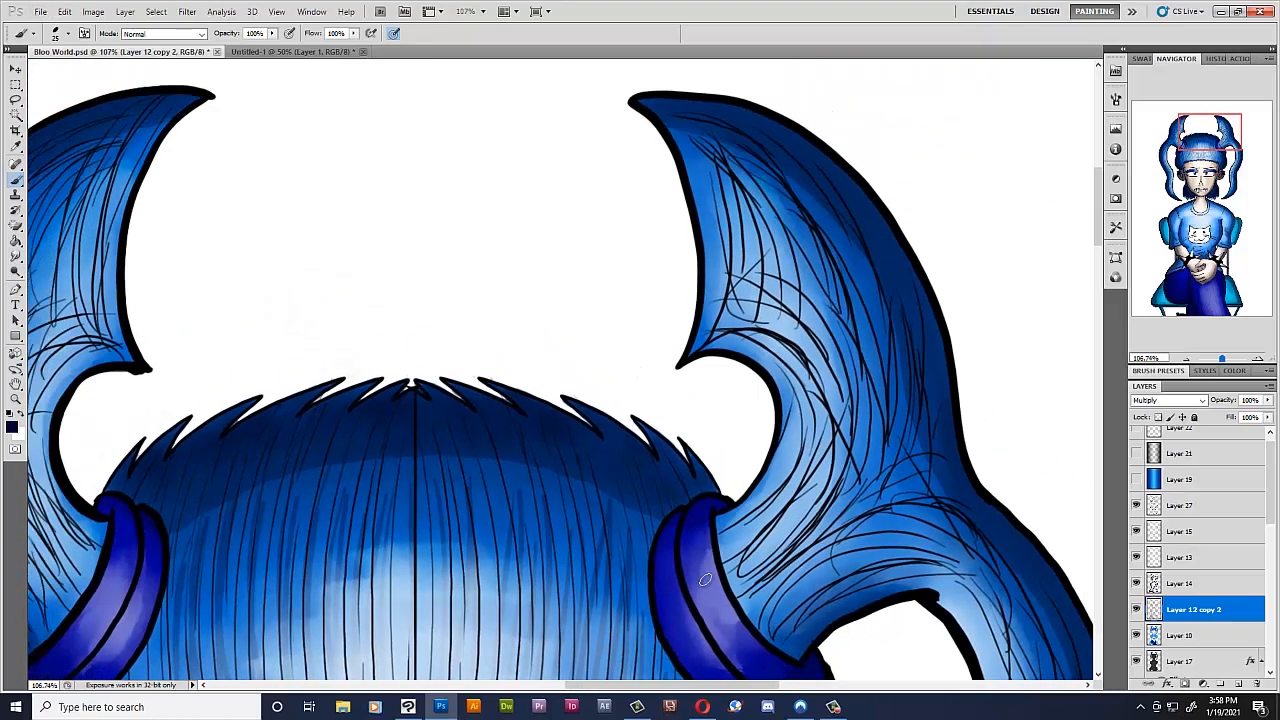
scroll(705, 580, "up", 5)
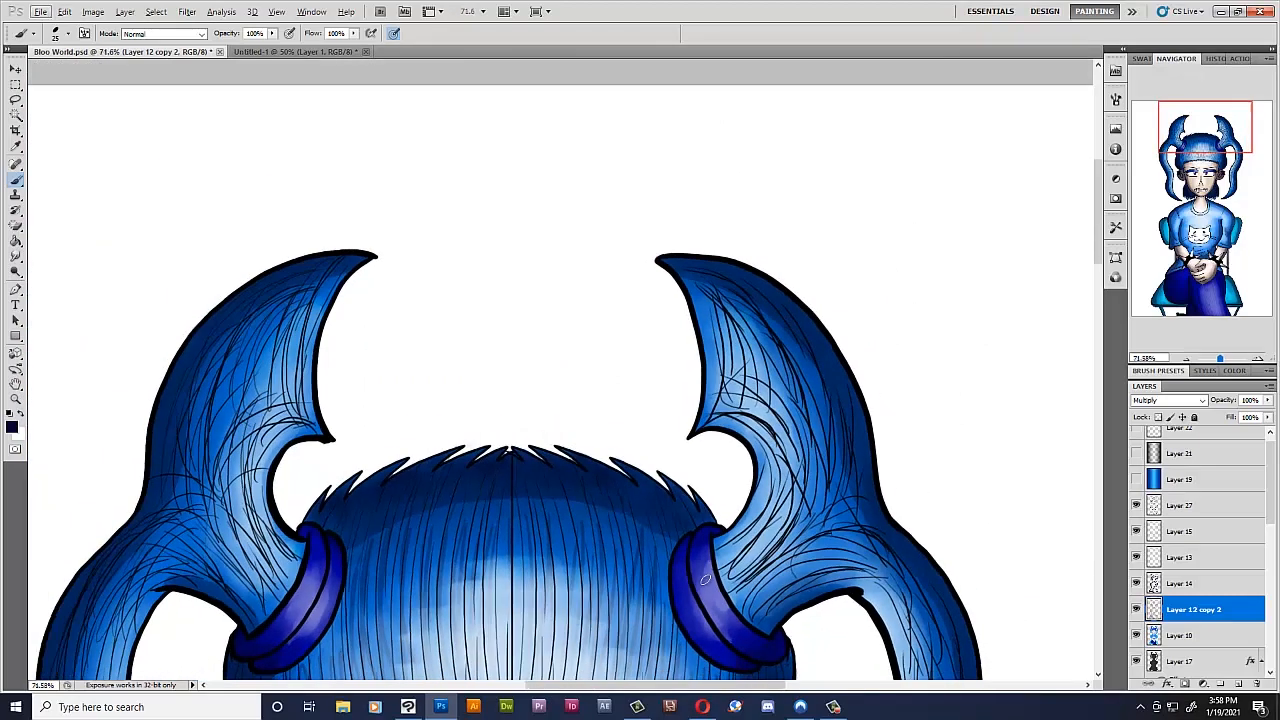
- View the whole drawing and toggle Layer 6 on and off to check the sketches of the side characters
scroll(705, 580, "down", 3)
scroll(701, 400, "down", 1)
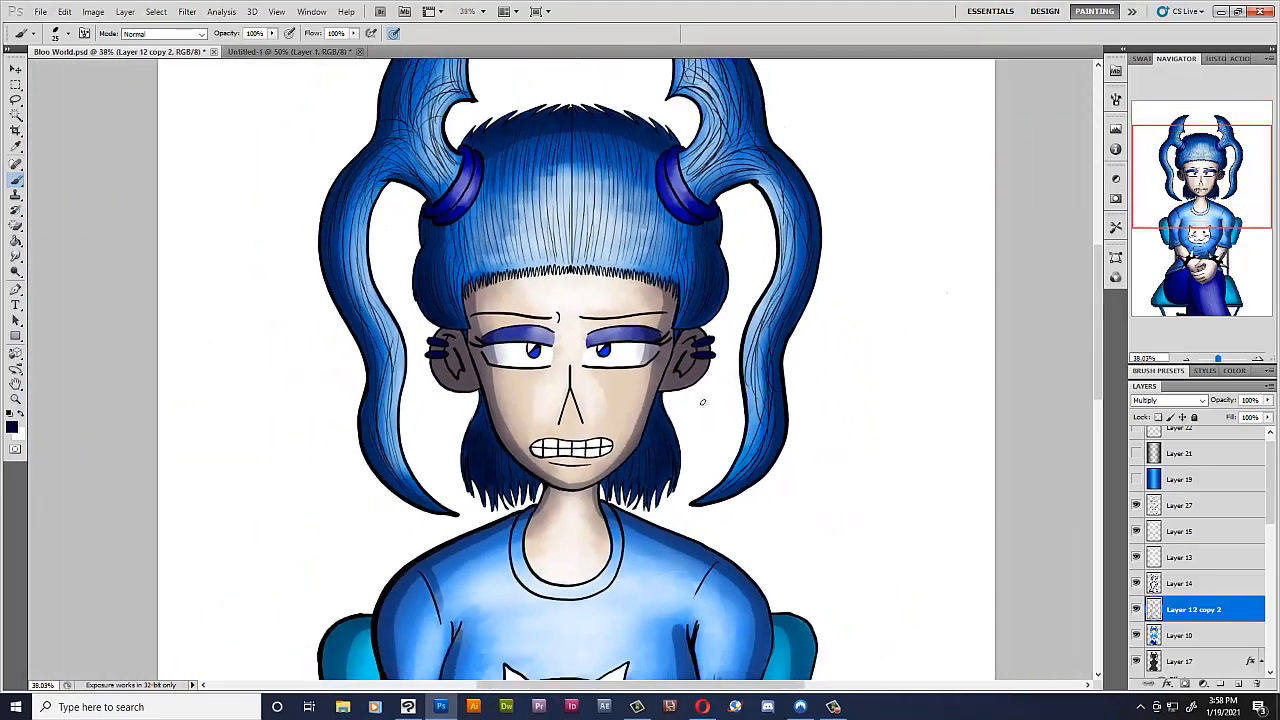
scroll(676, 541, "down", 3)
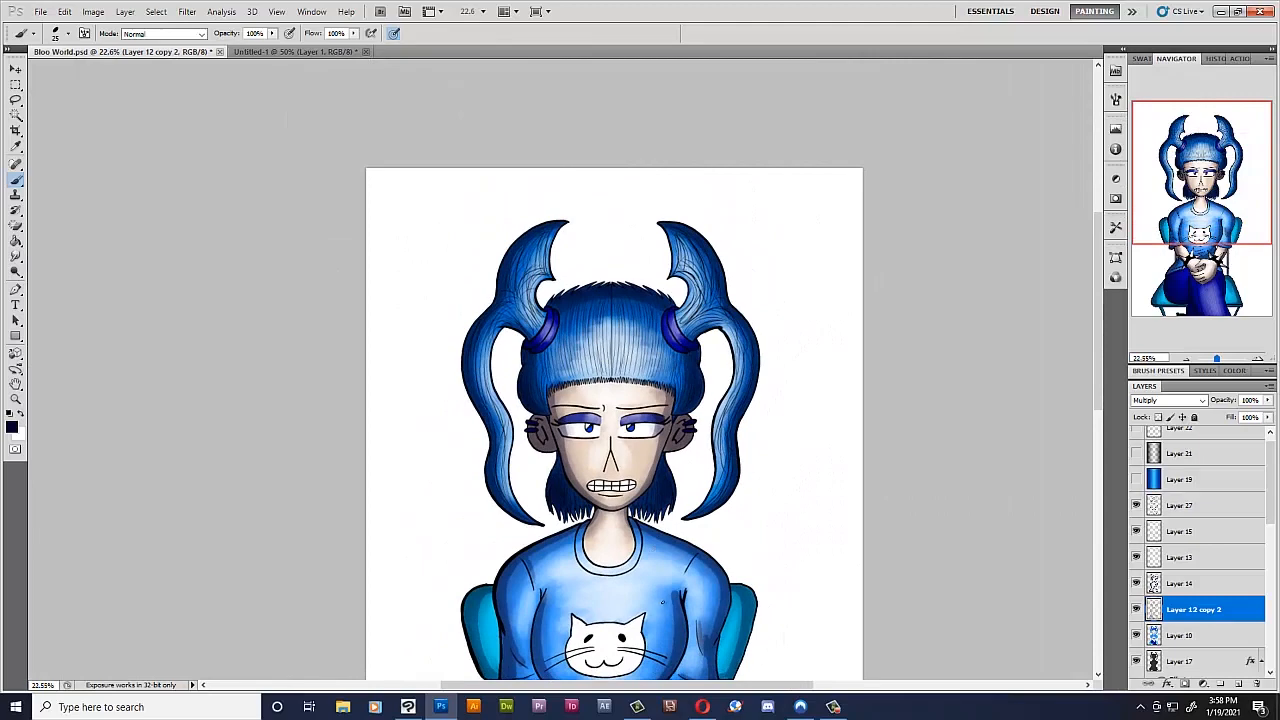
scroll(658, 598, "down", 1)
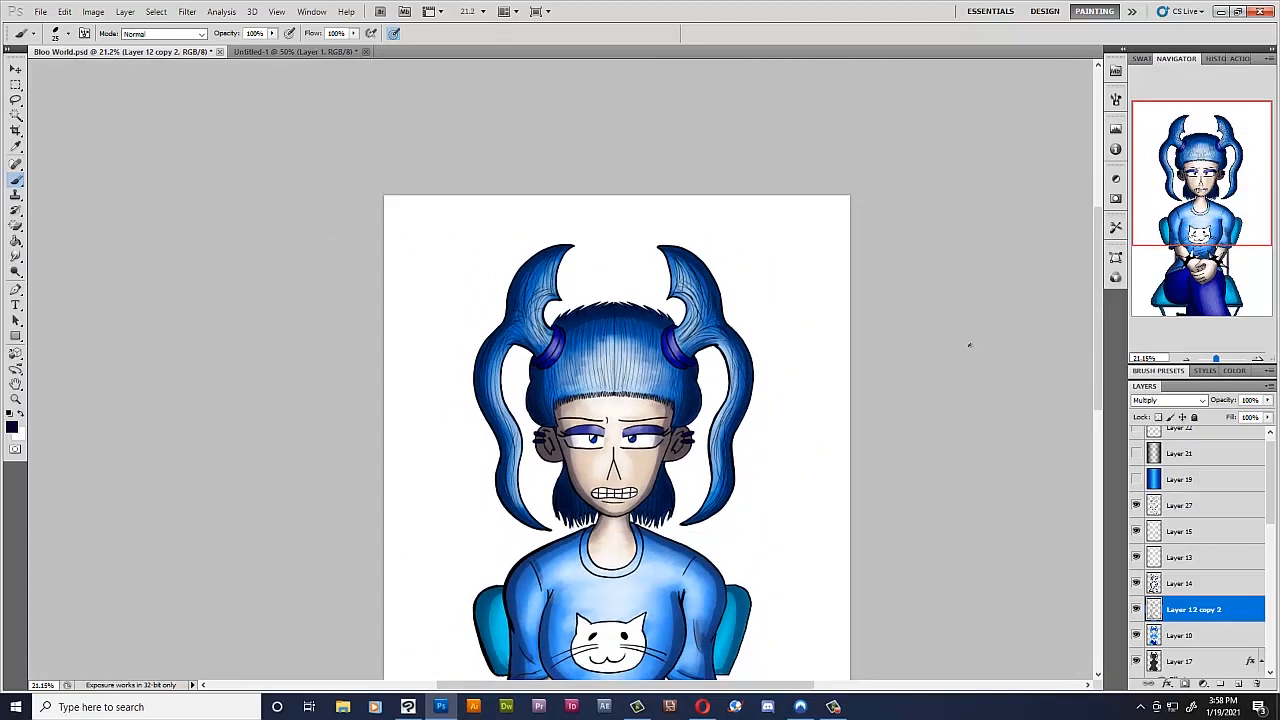
scroll(882, 404, "down", 3)
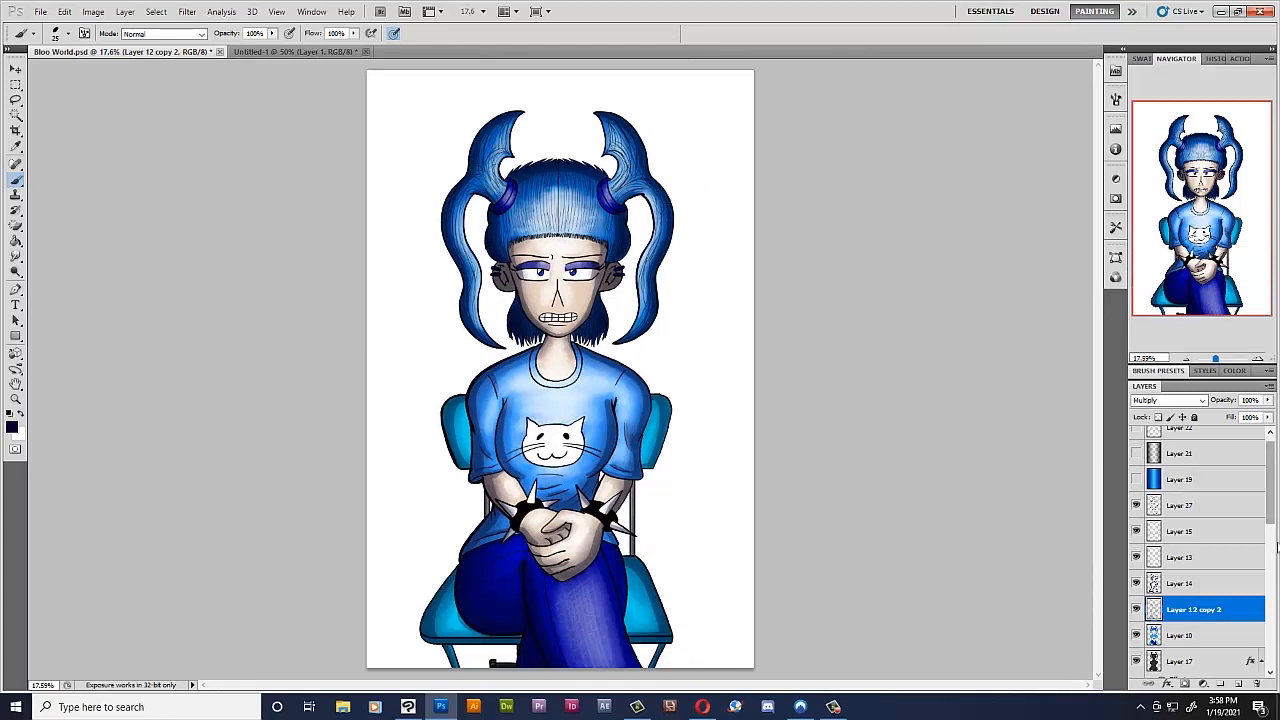
left_click_drag(1270, 492, 1267, 636)
left_click(1136, 640)
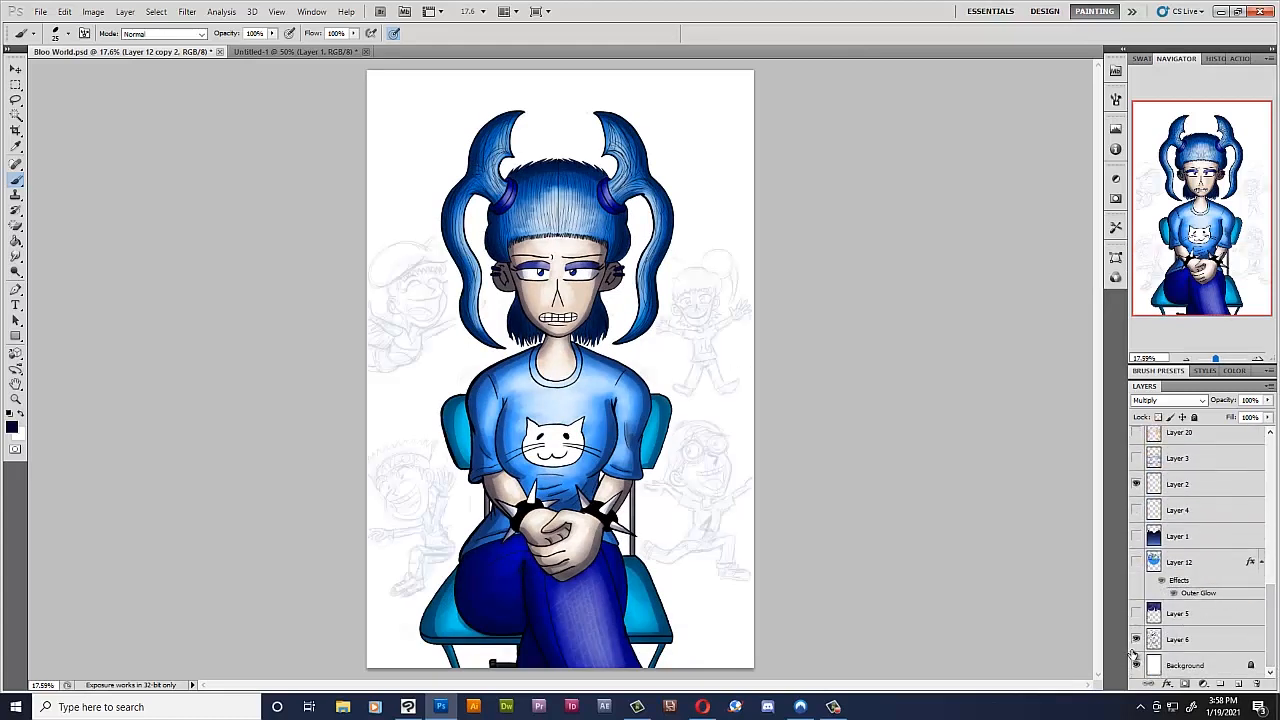
left_click(1136, 640)
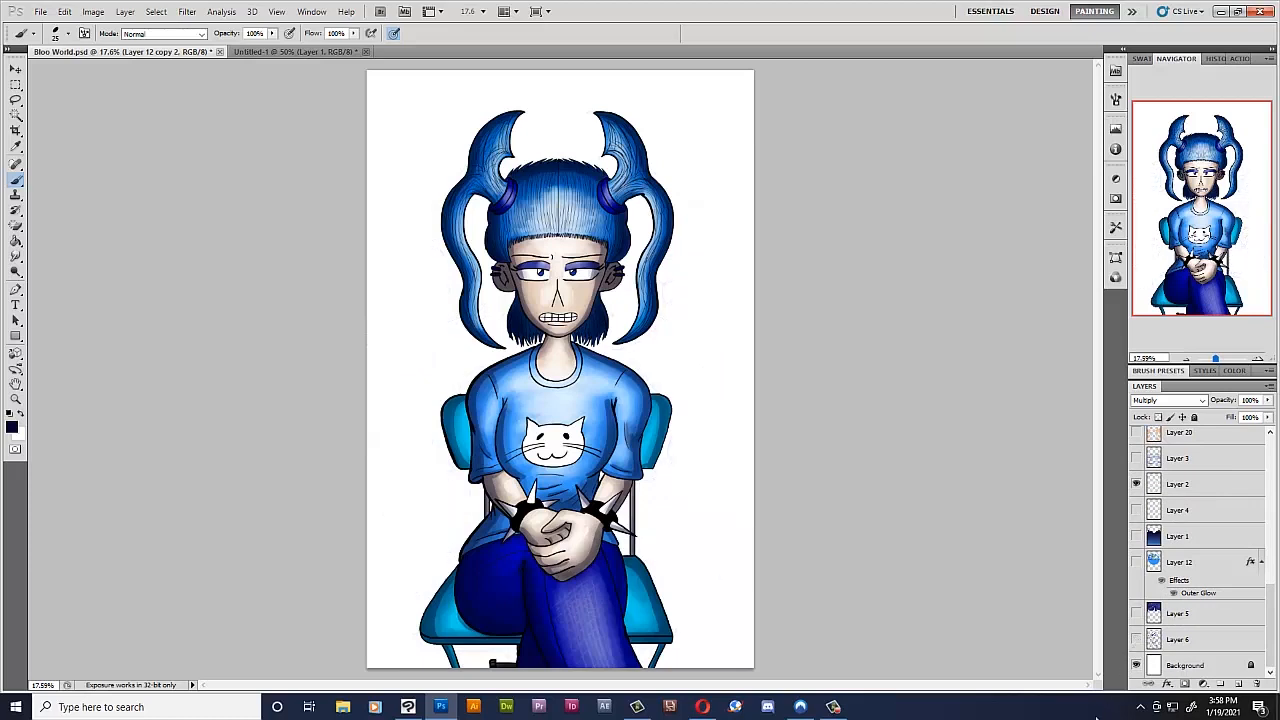
- Show the background scenery by making Layer 5, Layer 12, Layer 1, Layer 4 and Layer 3 visible
left_click(1136, 613)
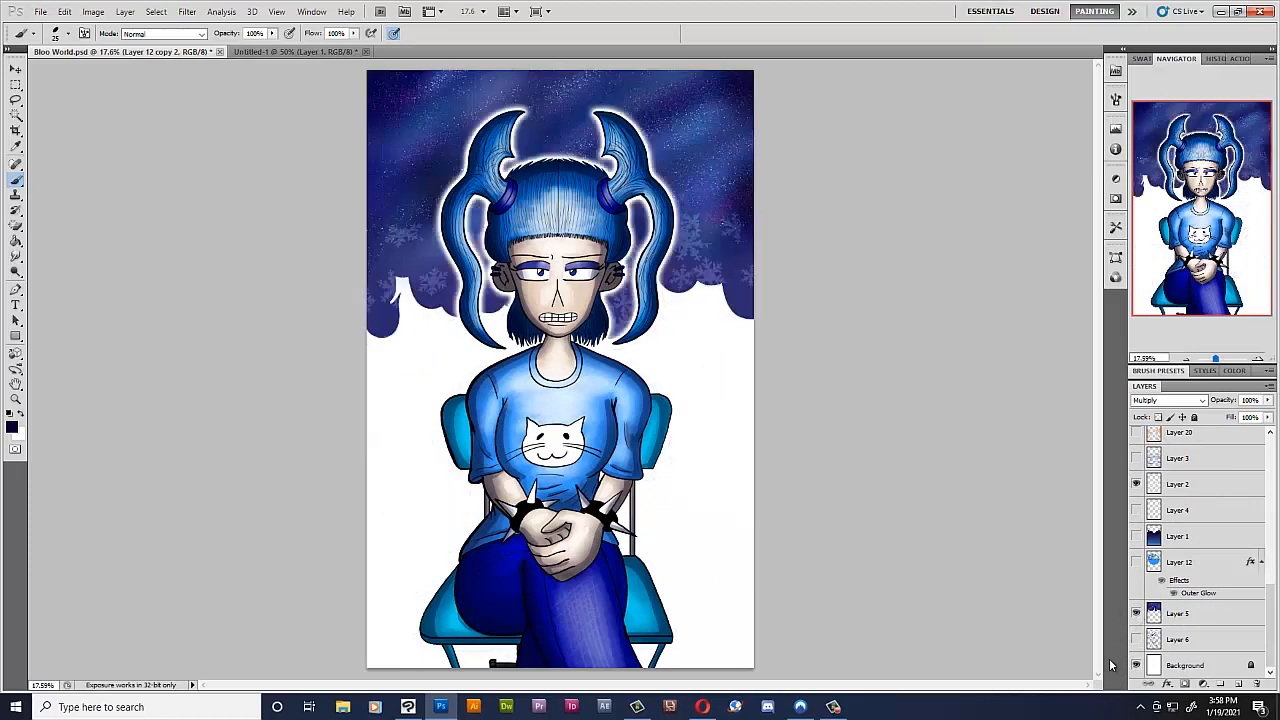
left_click(1136, 562)
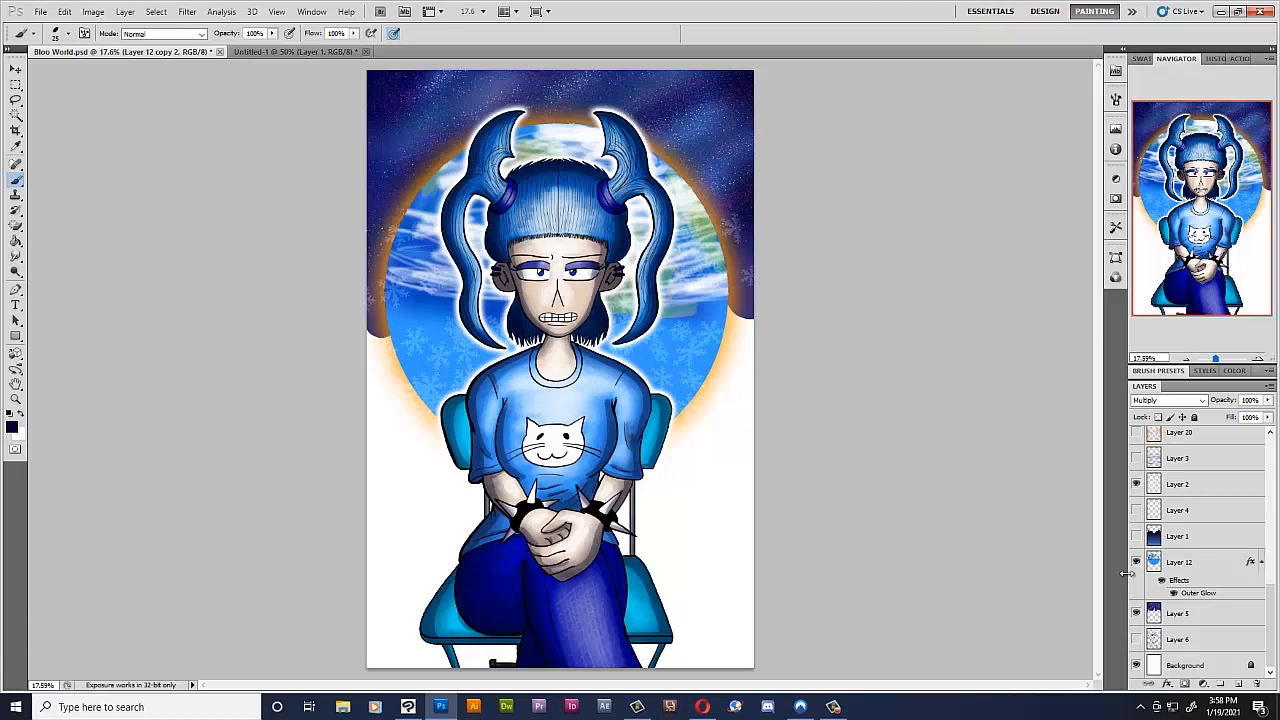
left_click(1136, 536)
left_click(1136, 510)
scroll(1274, 595, "up", 4)
left_click(1137, 598)
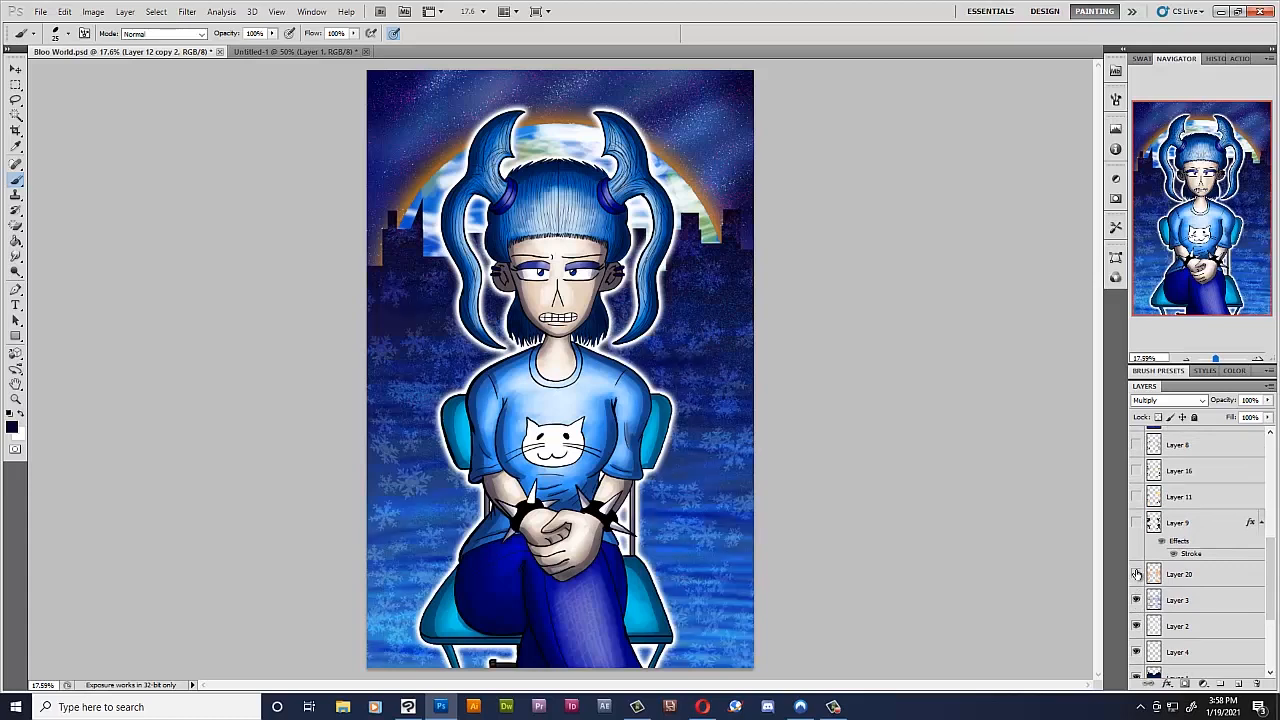
- Show the four side characters by making Layer 20, Layer 9, Layer 11, Layer 16 and Layer 8 visible
left_click(1136, 575)
left_click(1136, 523)
left_click(1136, 523)
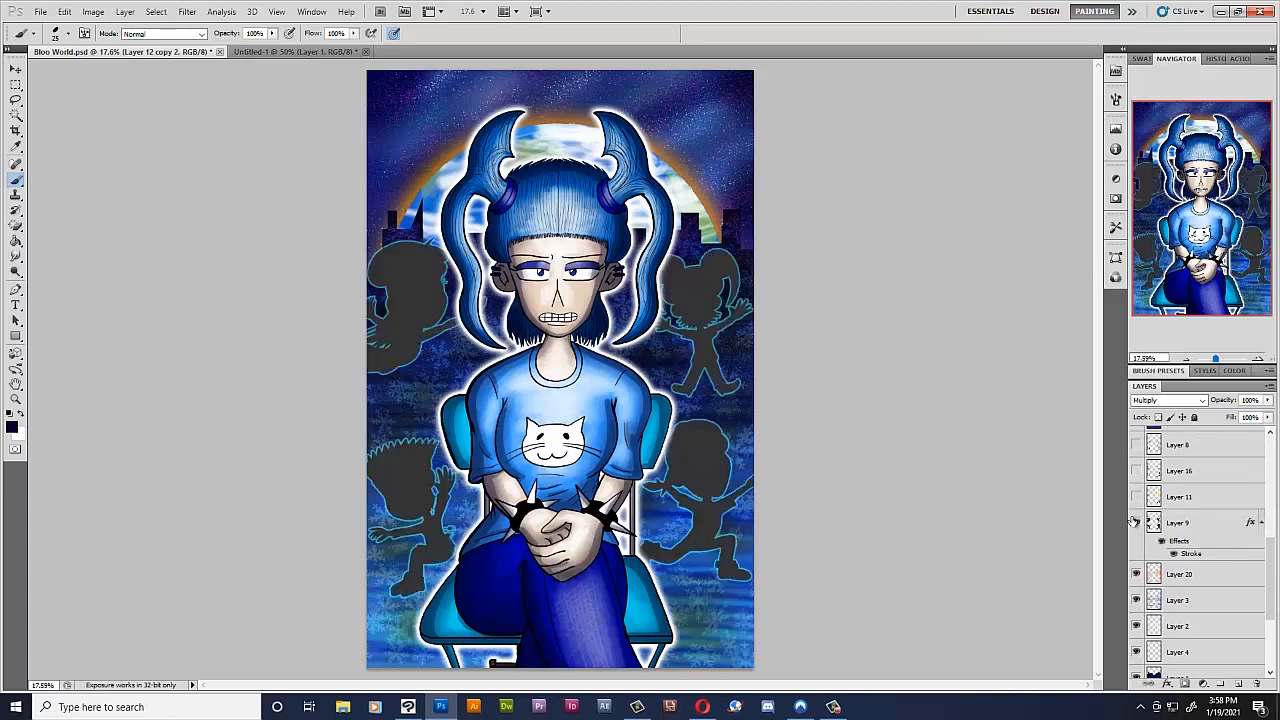
left_click(1136, 497)
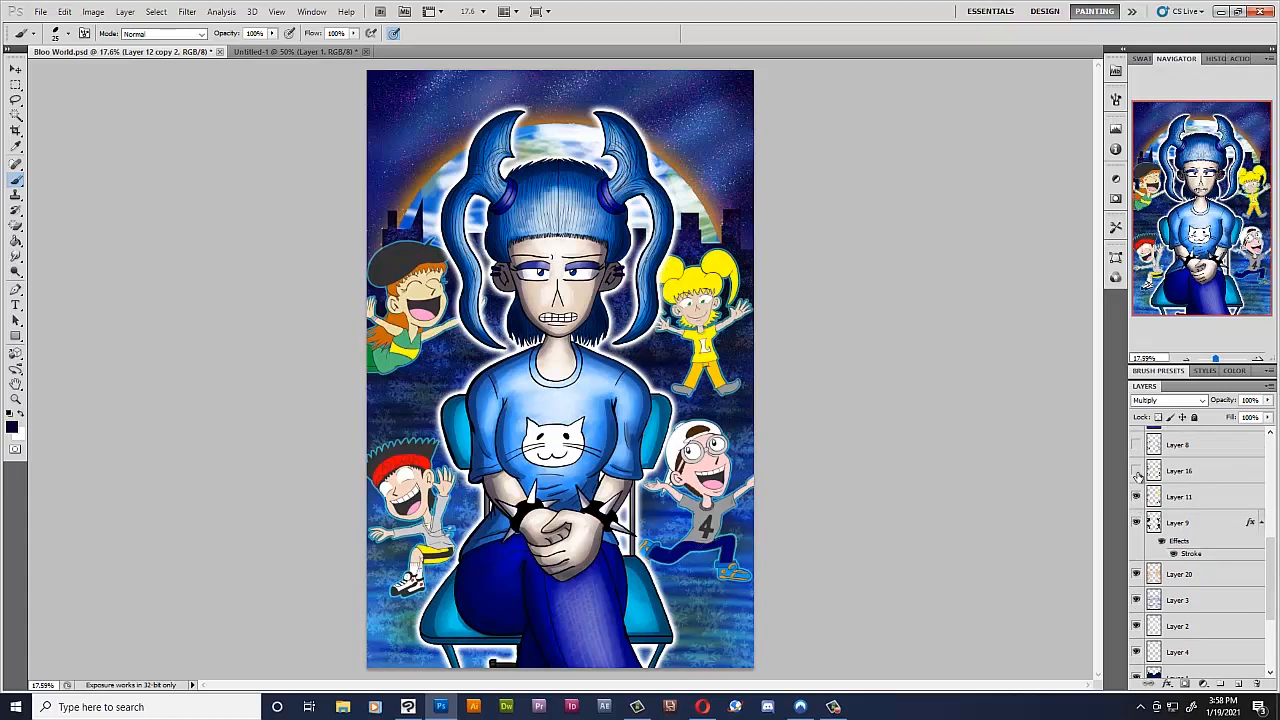
left_click(1136, 471)
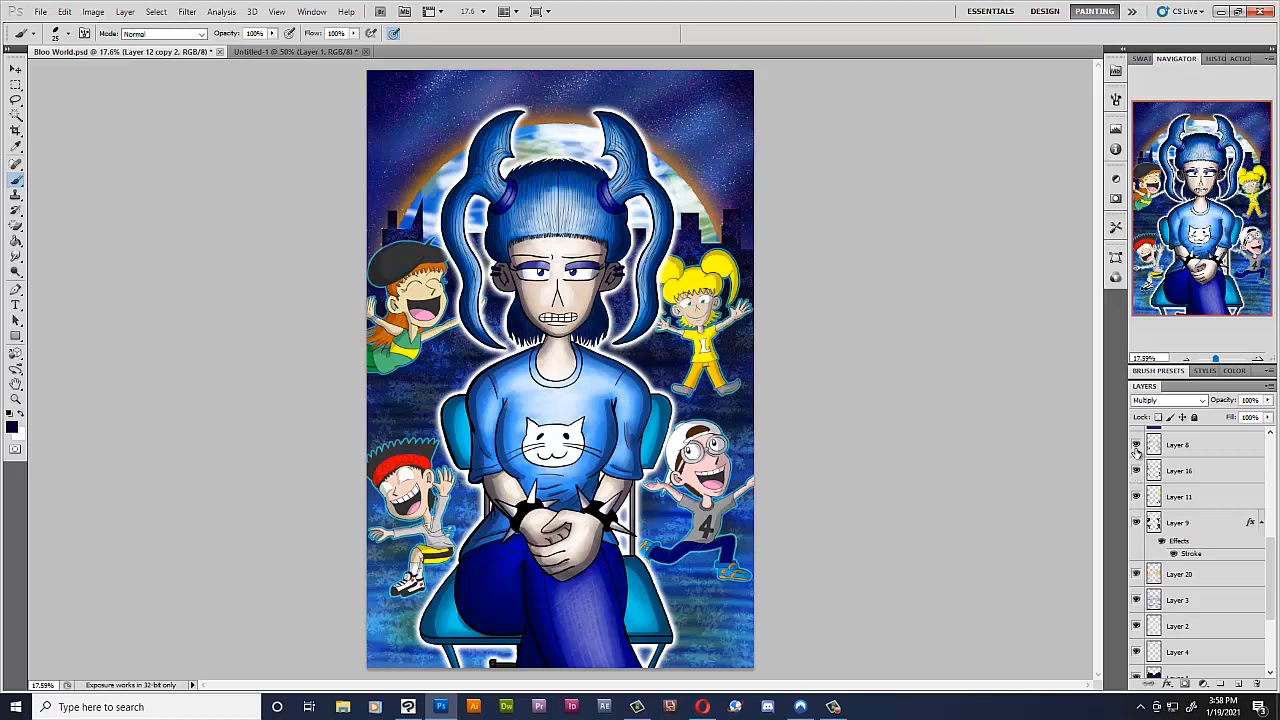
left_click(1136, 446)
- Show the blue tint and lighting overlays by making Layer 18, Layer 19, Layer 21 and Layer 22 visible
scroll(1270, 523, "up", 3)
scroll(1275, 522, "up", 3)
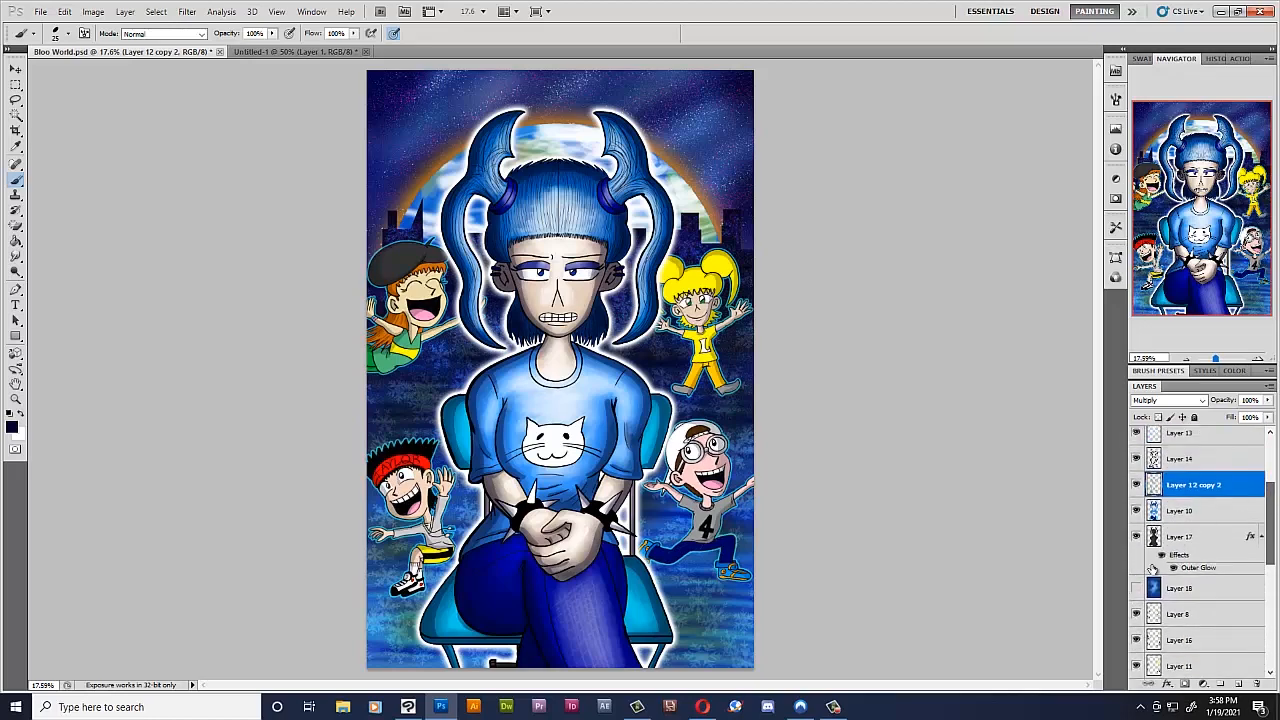
left_click(1136, 588)
scroll(1265, 545, "up", 4)
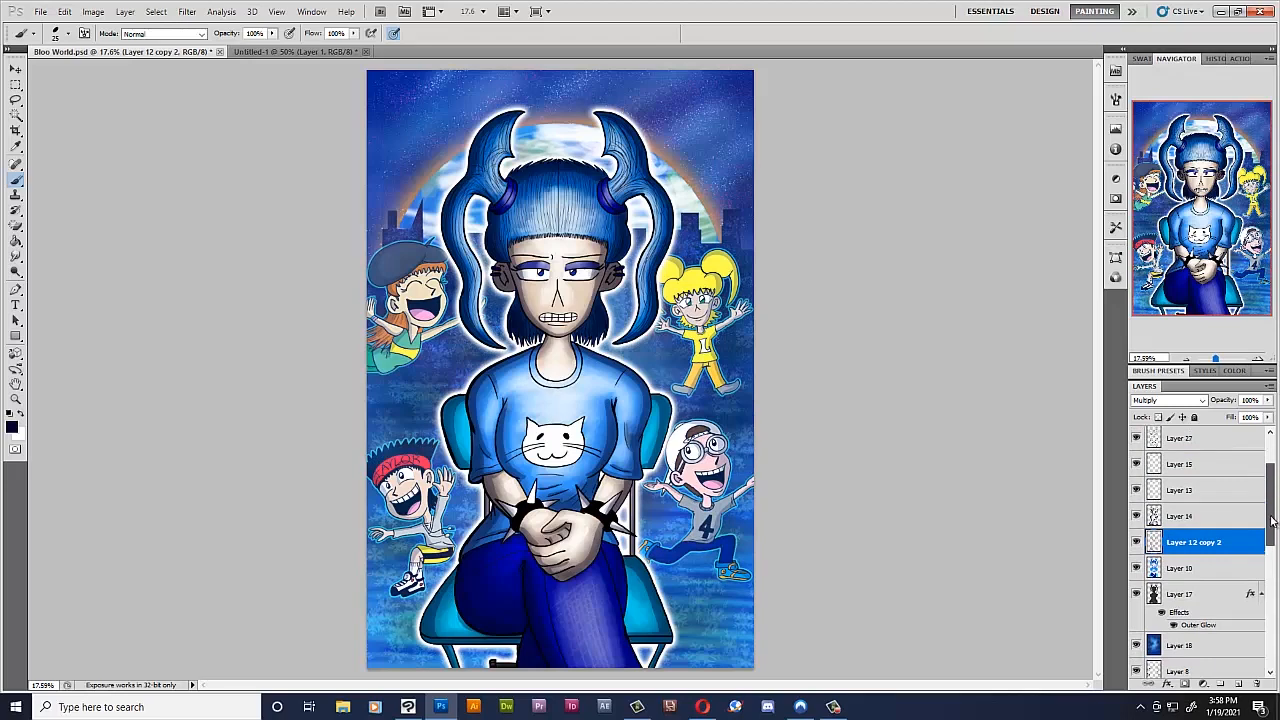
left_click(1136, 490)
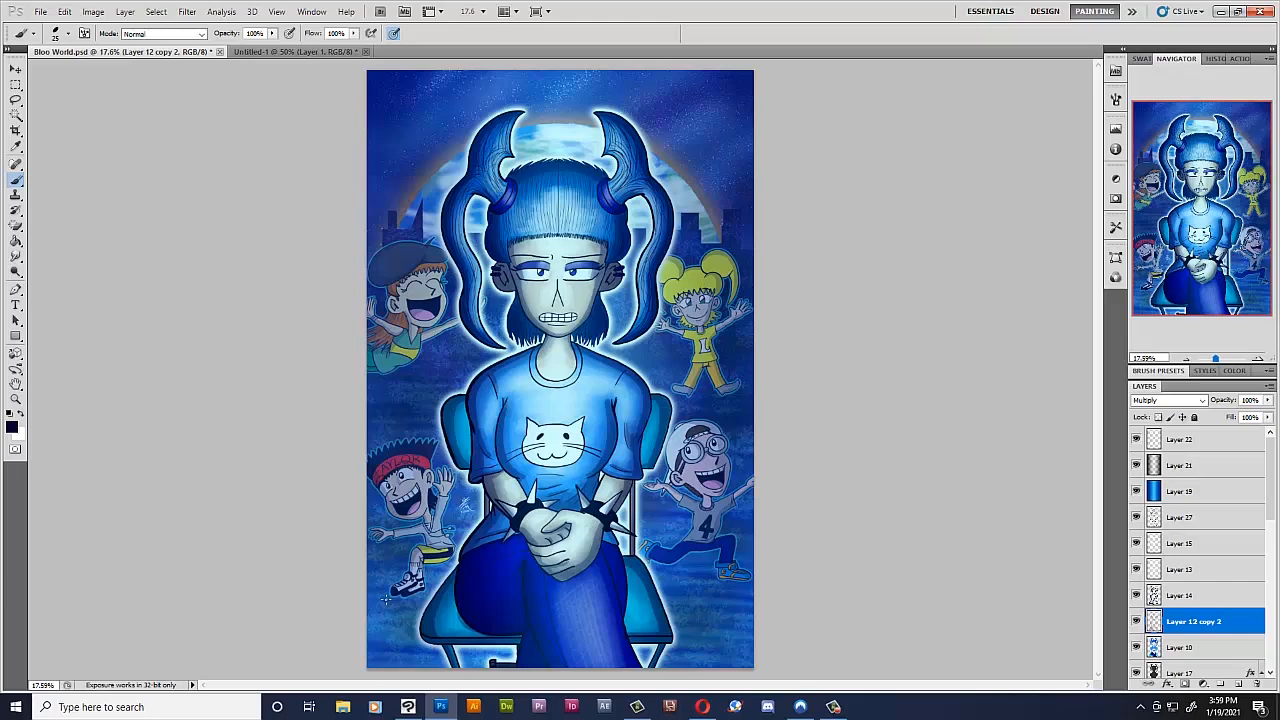
scroll(821, 467, "down", 1)
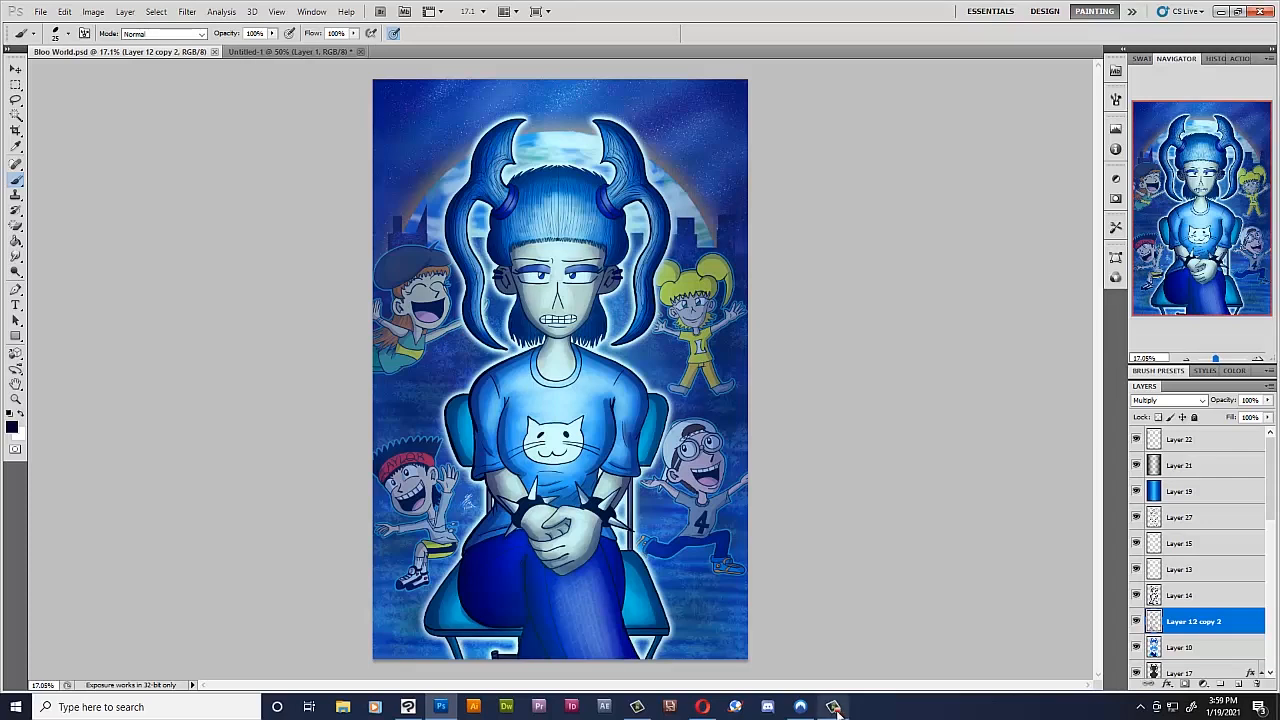
mouse_move(836, 708)
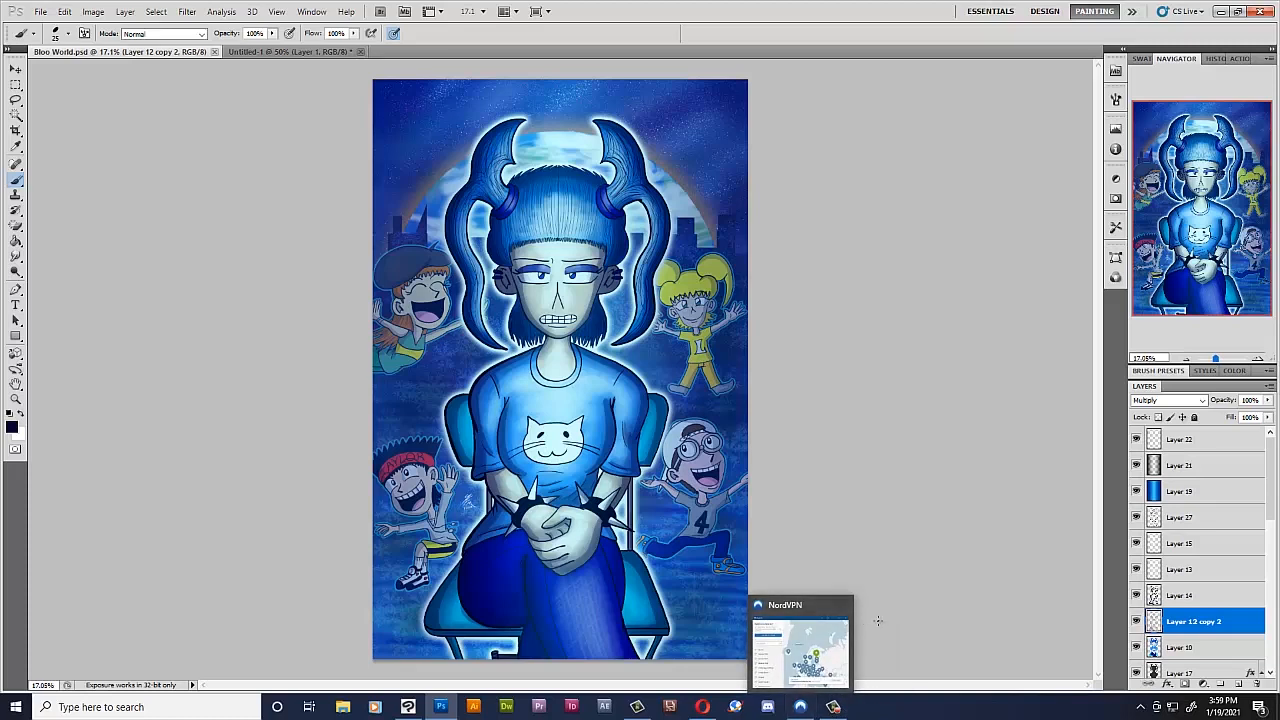
left_click(836, 708)
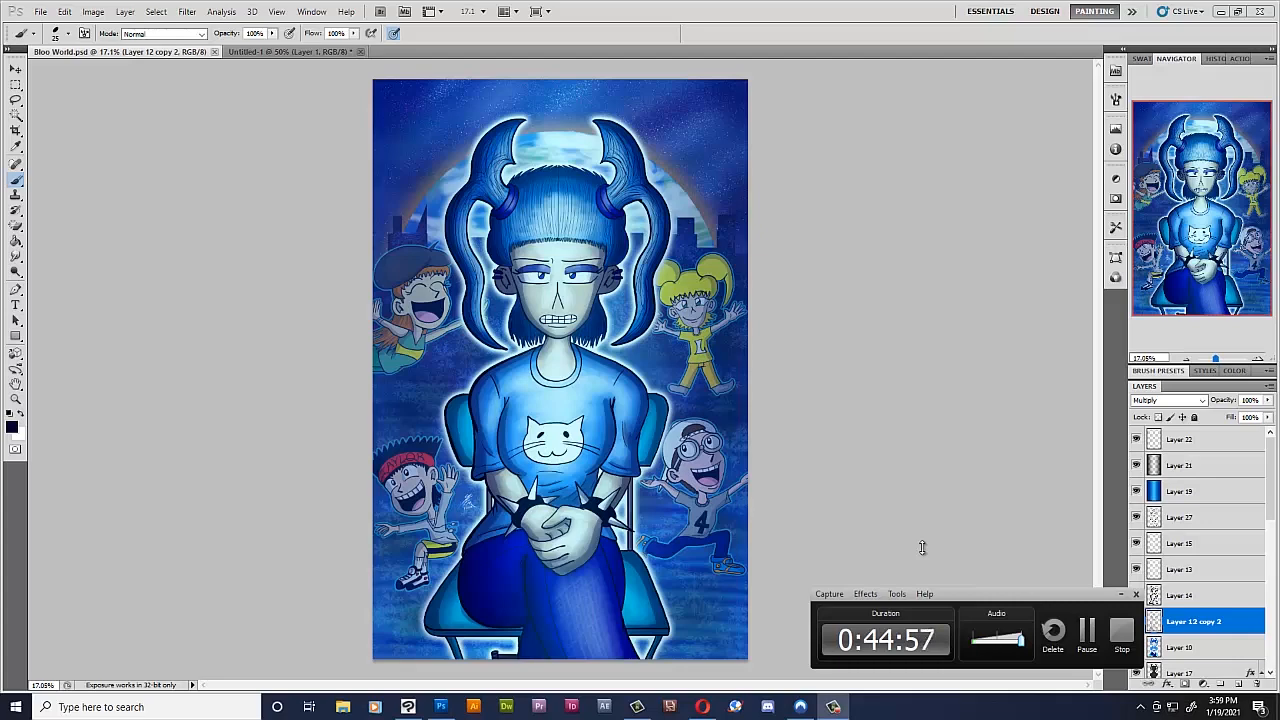
- Switch to Clip Studio Paint and open comic page 39 from the Episode 3-Bloo World REMAKE folder to view the character's sketch
left_click(409, 707)
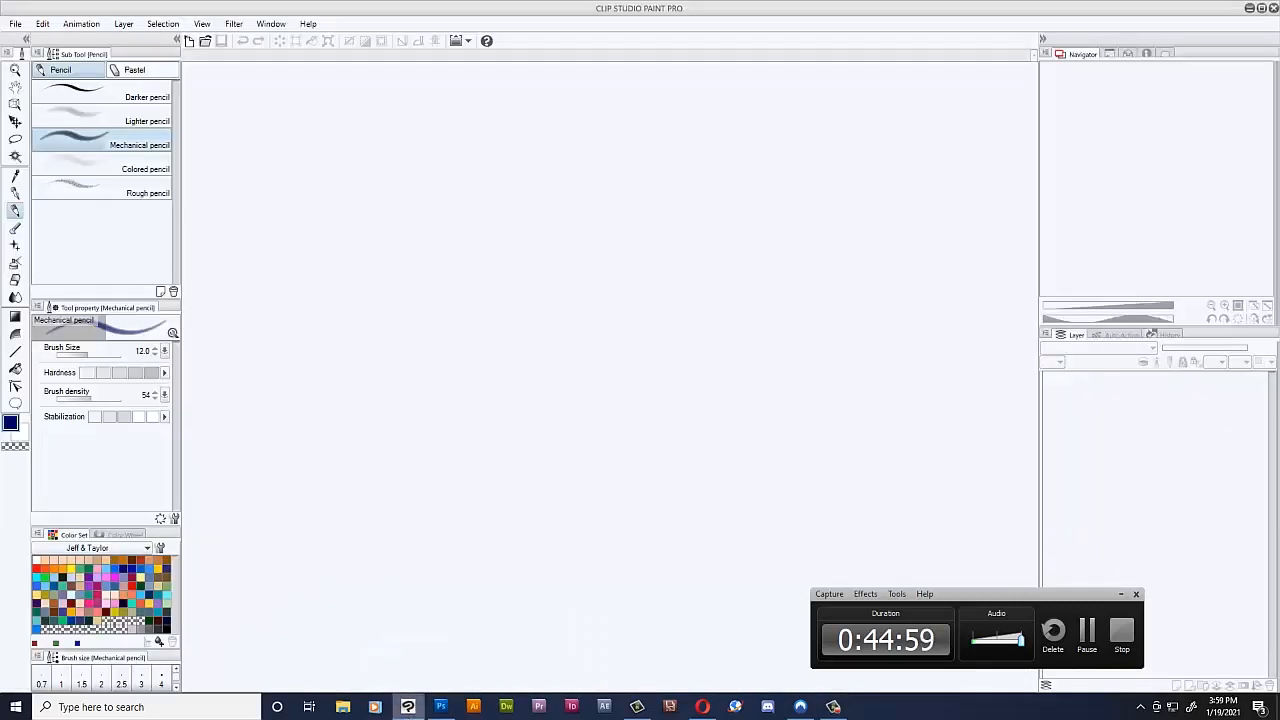
left_click(205, 41)
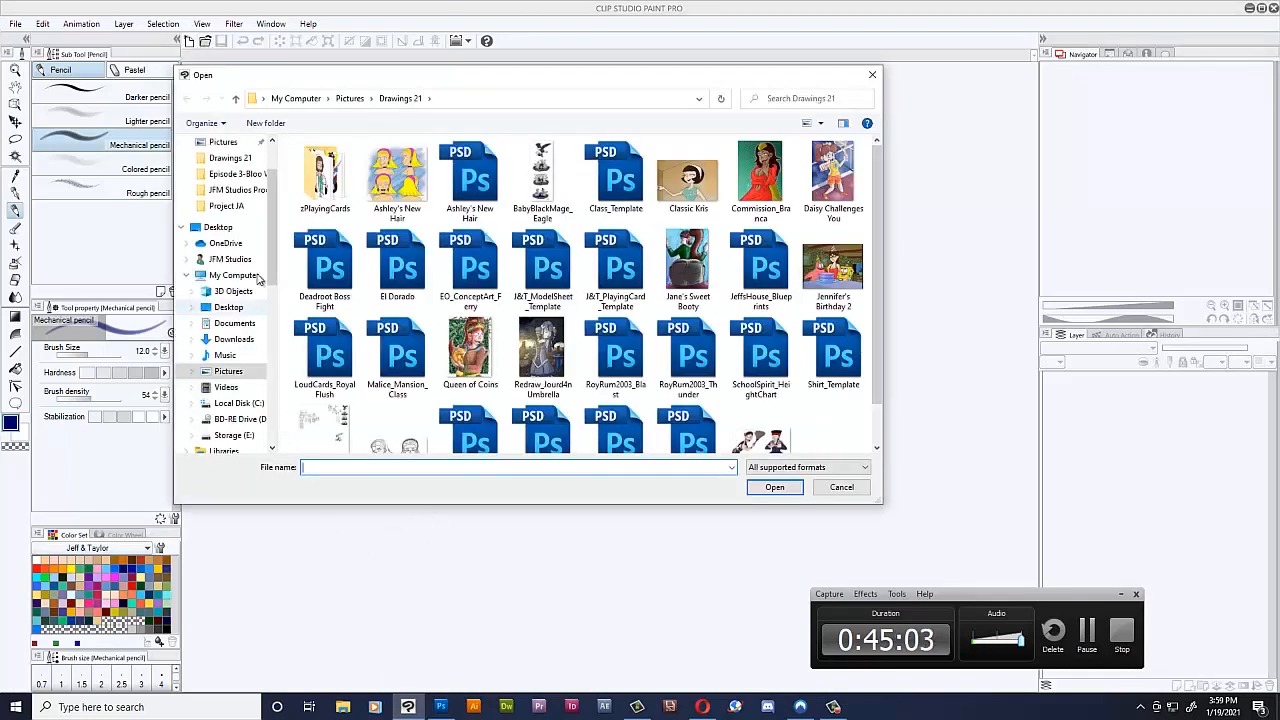
left_click_drag(272, 203, 260, 196)
left_click(236, 190)
left_click_drag(877, 290, 878, 366)
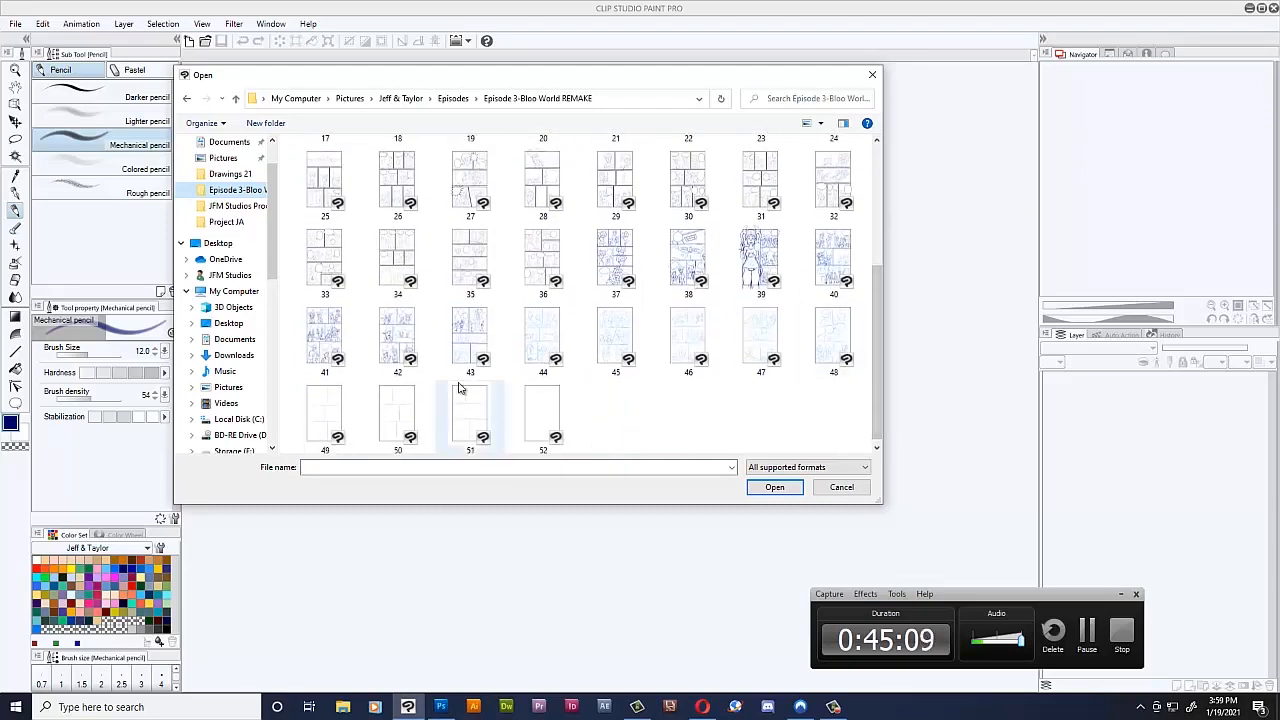
left_click_drag(875, 322, 876, 288)
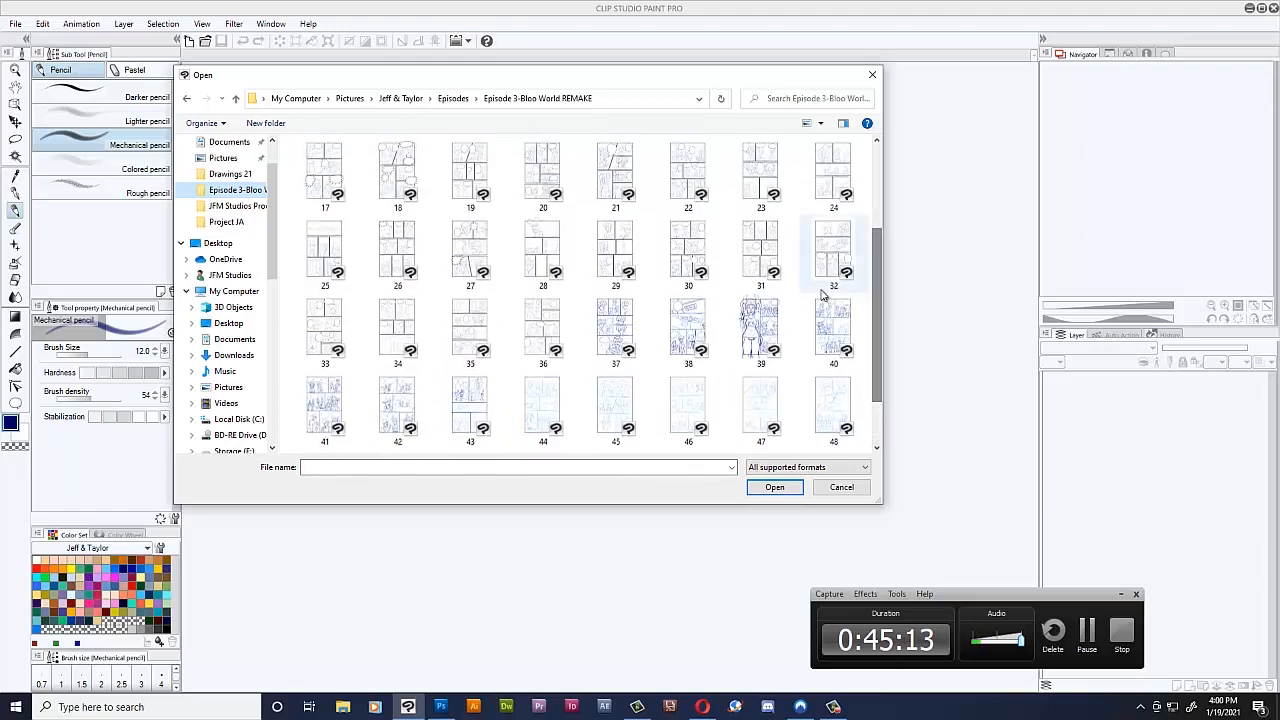
double_click(765, 335)
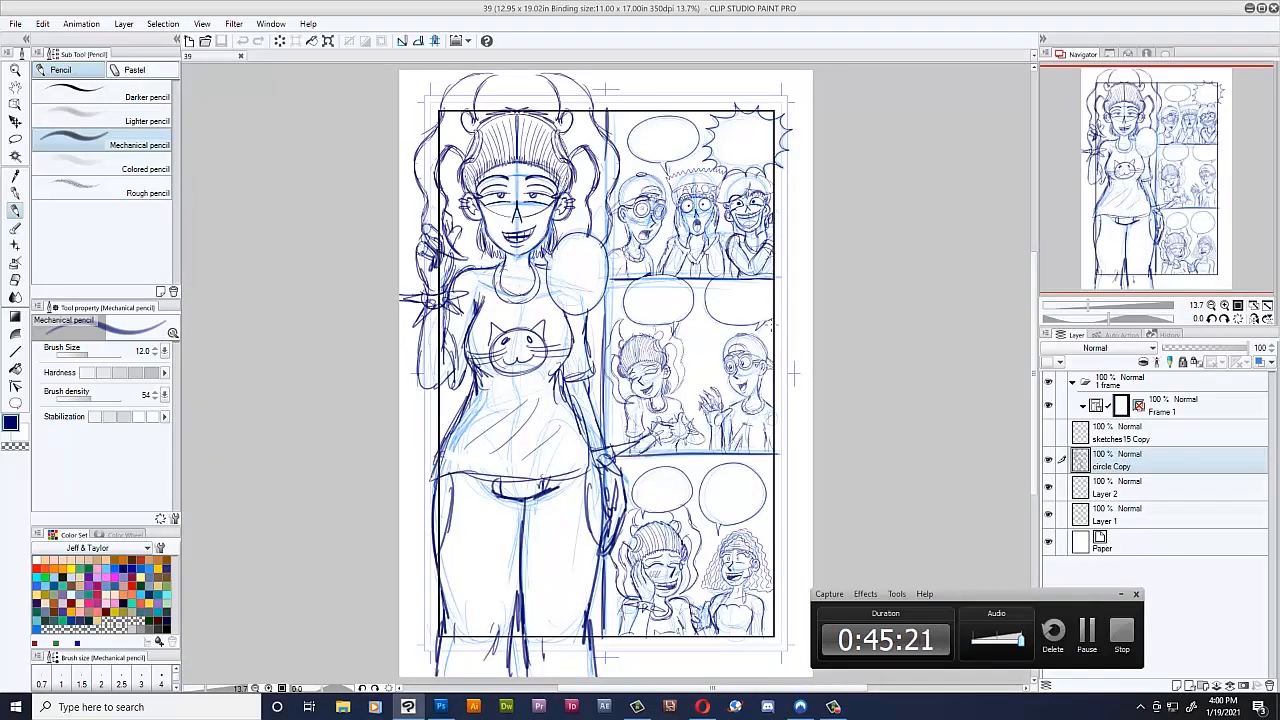
- Open comic page 04, raise Layer 2's opacity to 85%, and examine the horned character's hair in the last panel
left_click(205, 41)
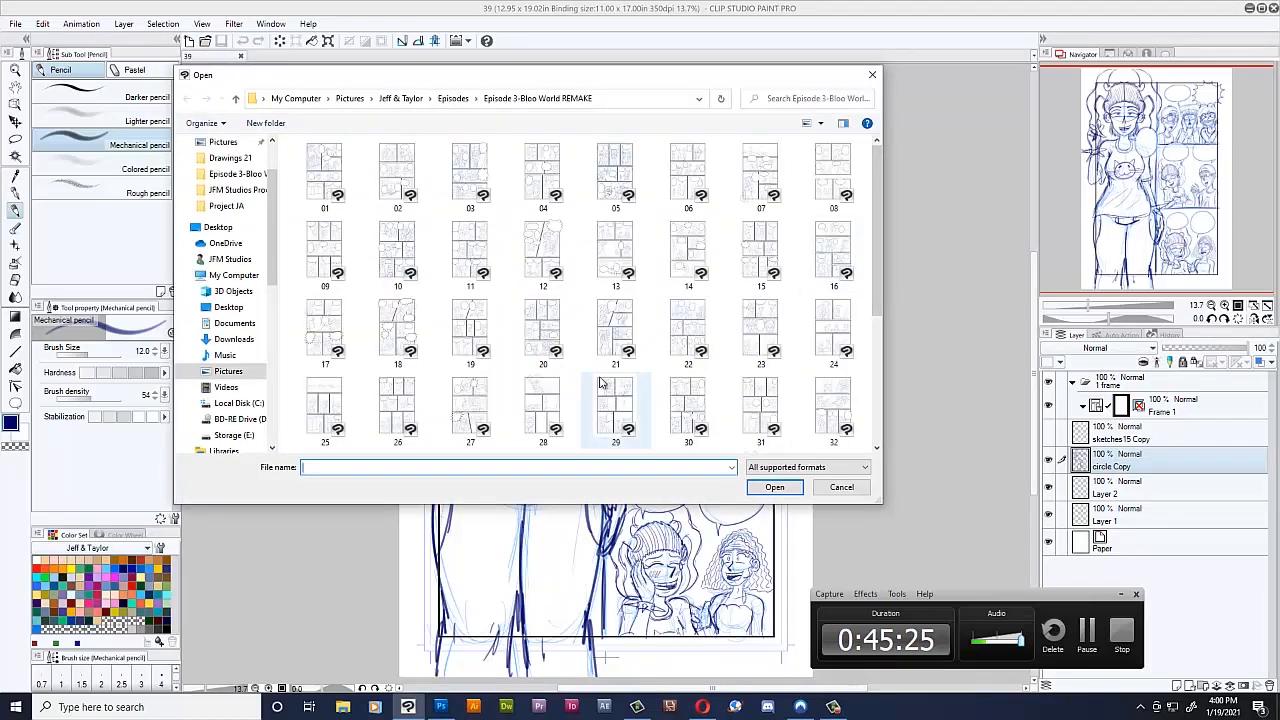
double_click(549, 183)
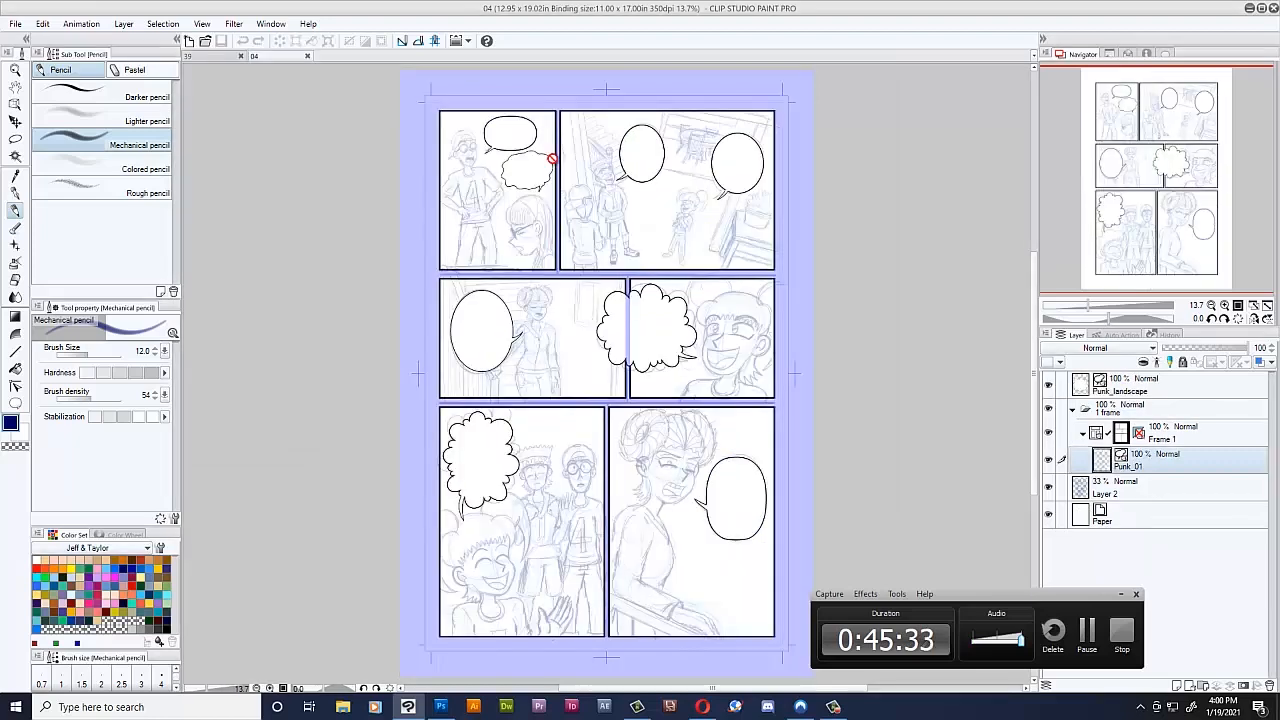
left_click(1152, 494)
mouse_move(1196, 349)
left_mouse_down()
mouse_move(1232, 352)
mouse_move(1220, 357)
left_mouse_up()
scroll(740, 518, "up", 4)
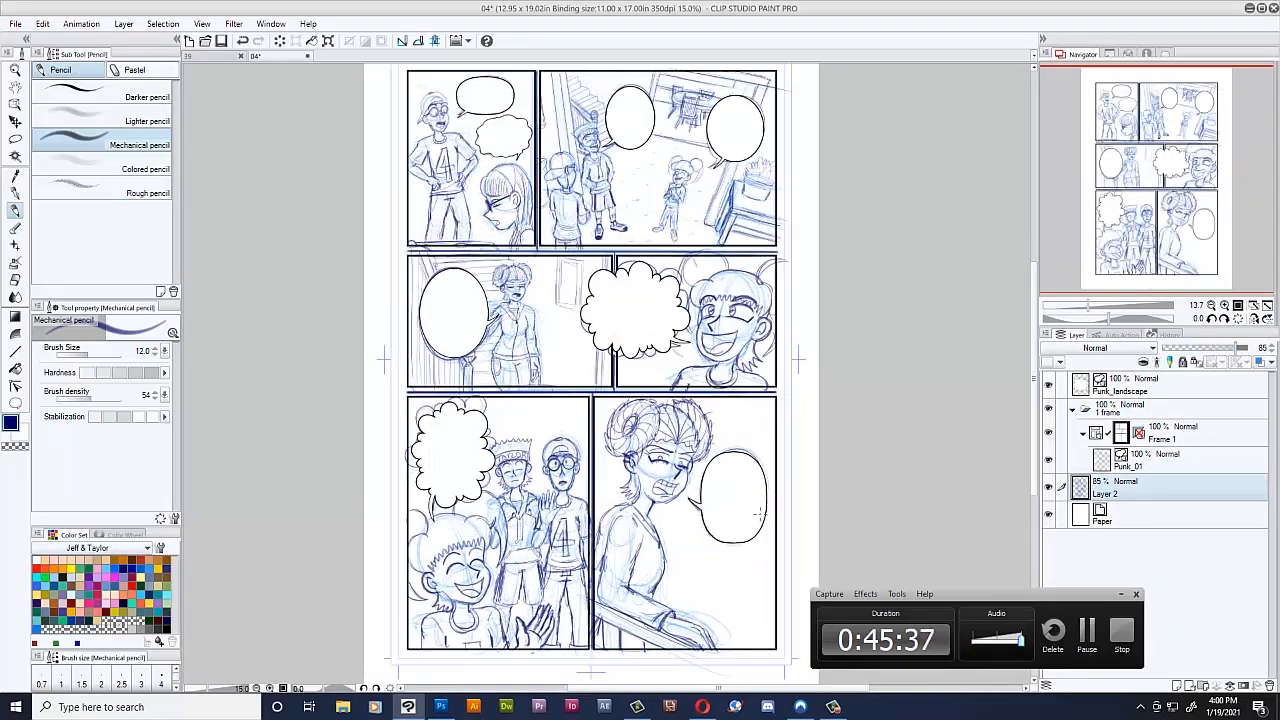
left_click_drag(1034, 416, 1034, 430)
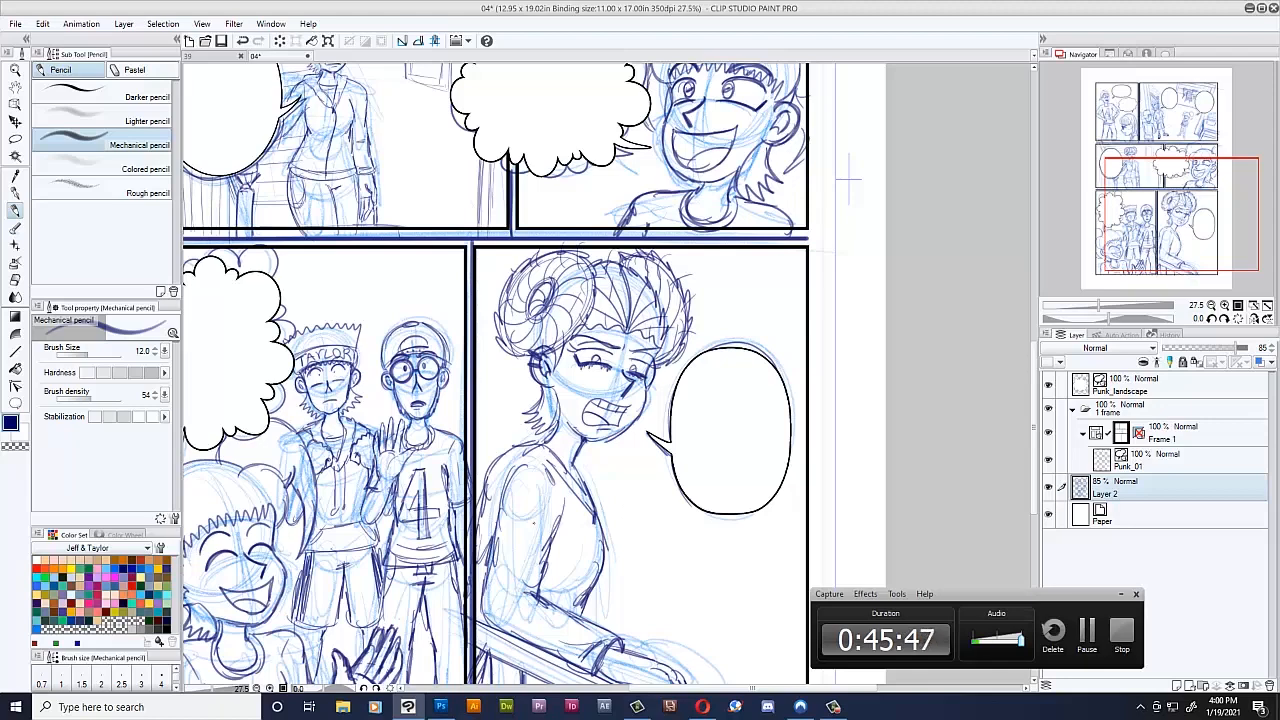
- Close comic pages 04 and 39 and switch back to the Bloo World illustration in Photoshop
left_click(308, 57)
left_click(646, 264)
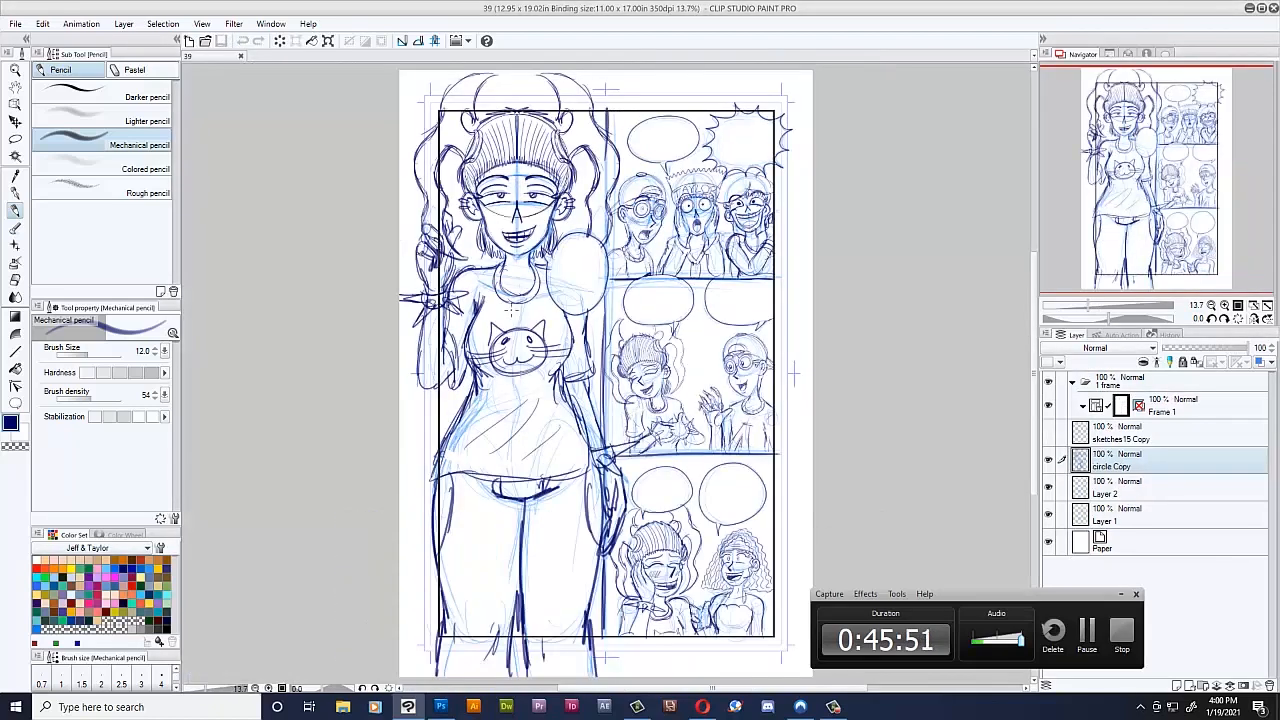
left_click(241, 56)
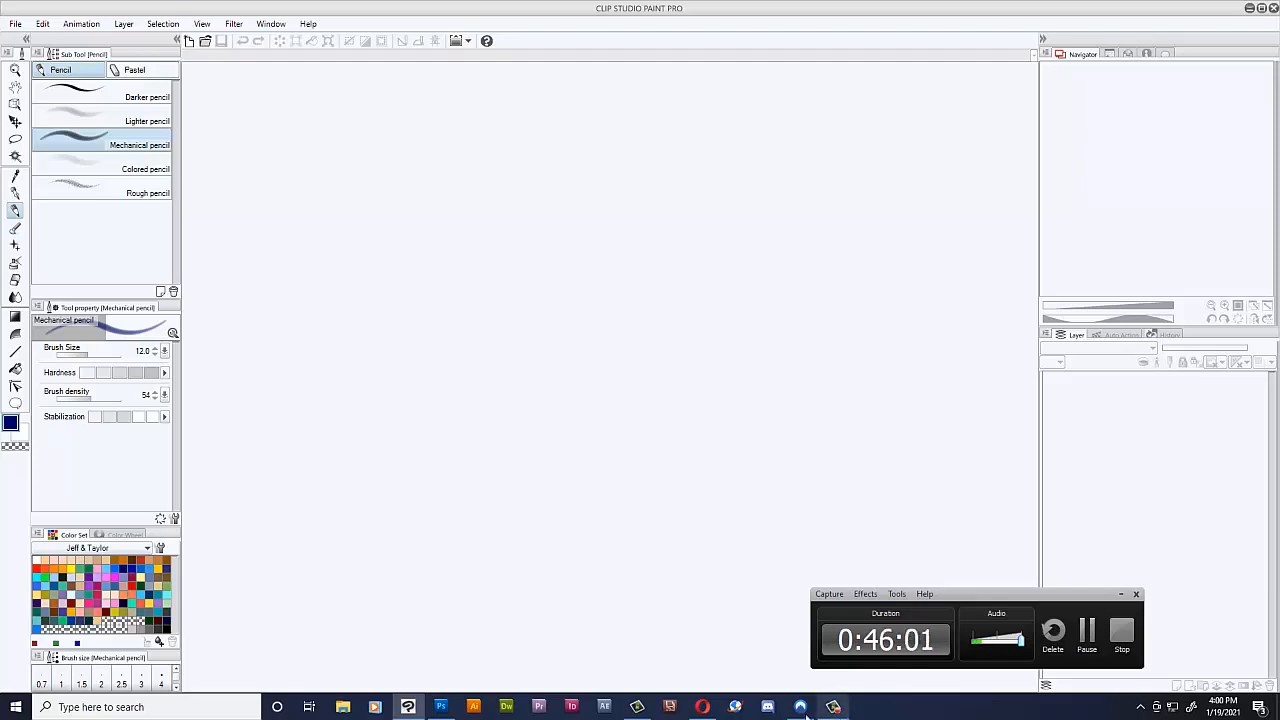
left_click(441, 707)
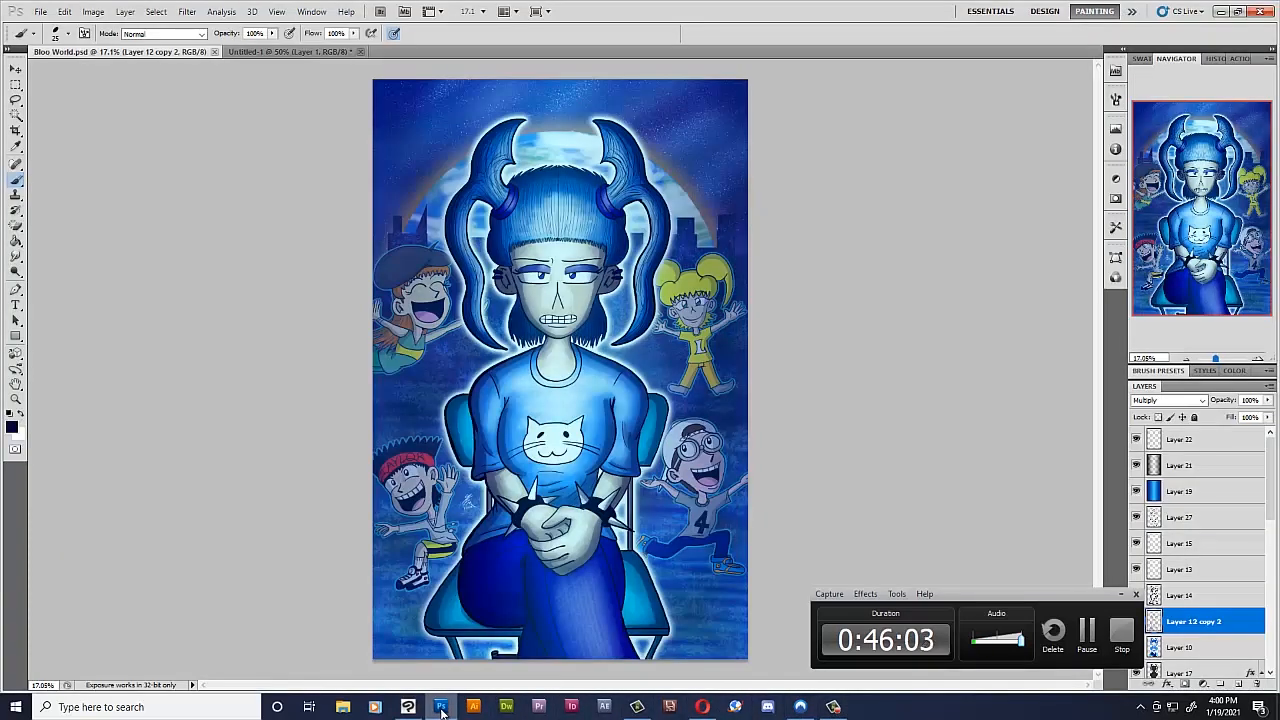